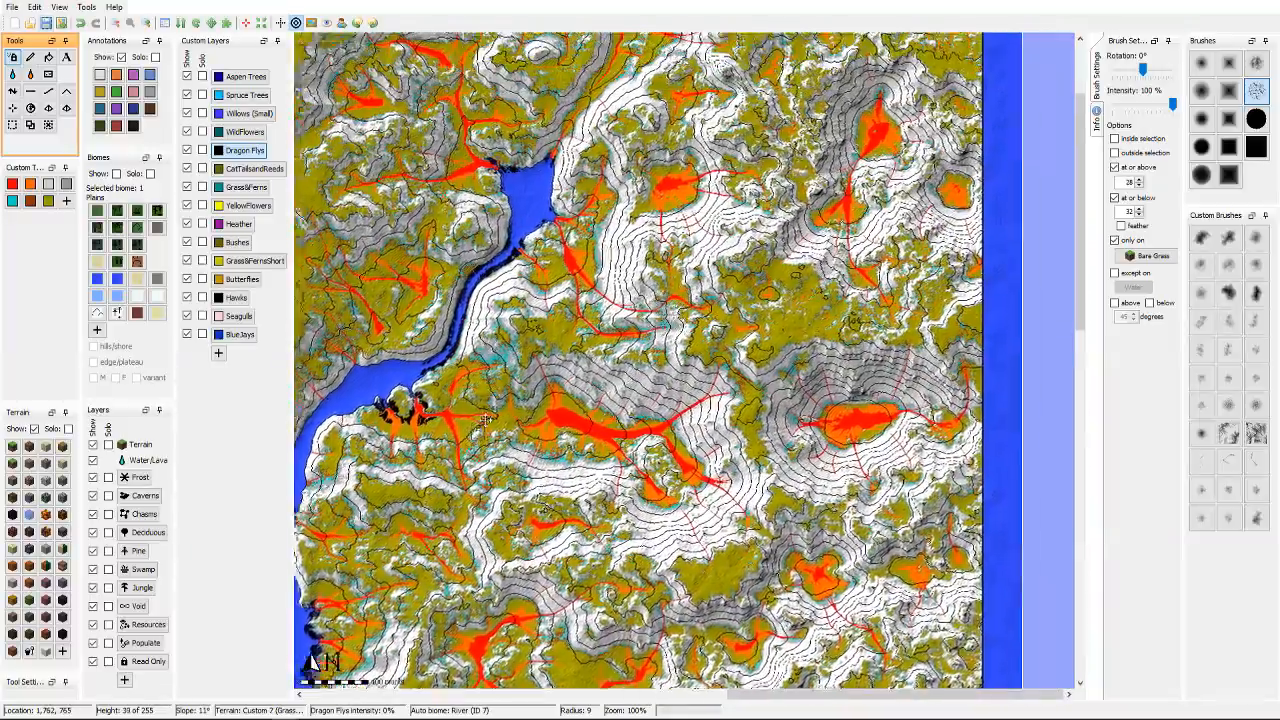
# Step: Examine the painted terrain on the map, from the overall river valley to the grass areas between the slopes up close
pyautogui.moveTo(492, 318); pyautogui.dragTo(486, 329, button='middle')
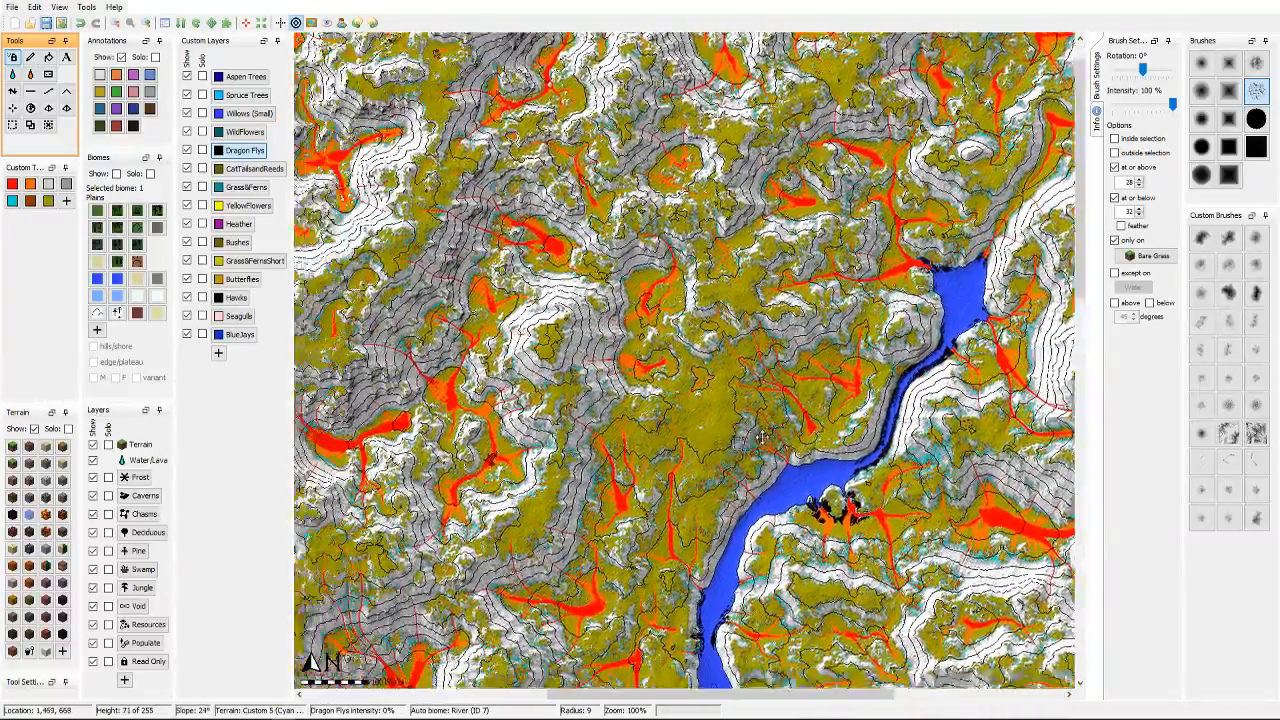
pyautogui.moveTo(762, 437); pyautogui.dragTo(802, 427, button='middle')
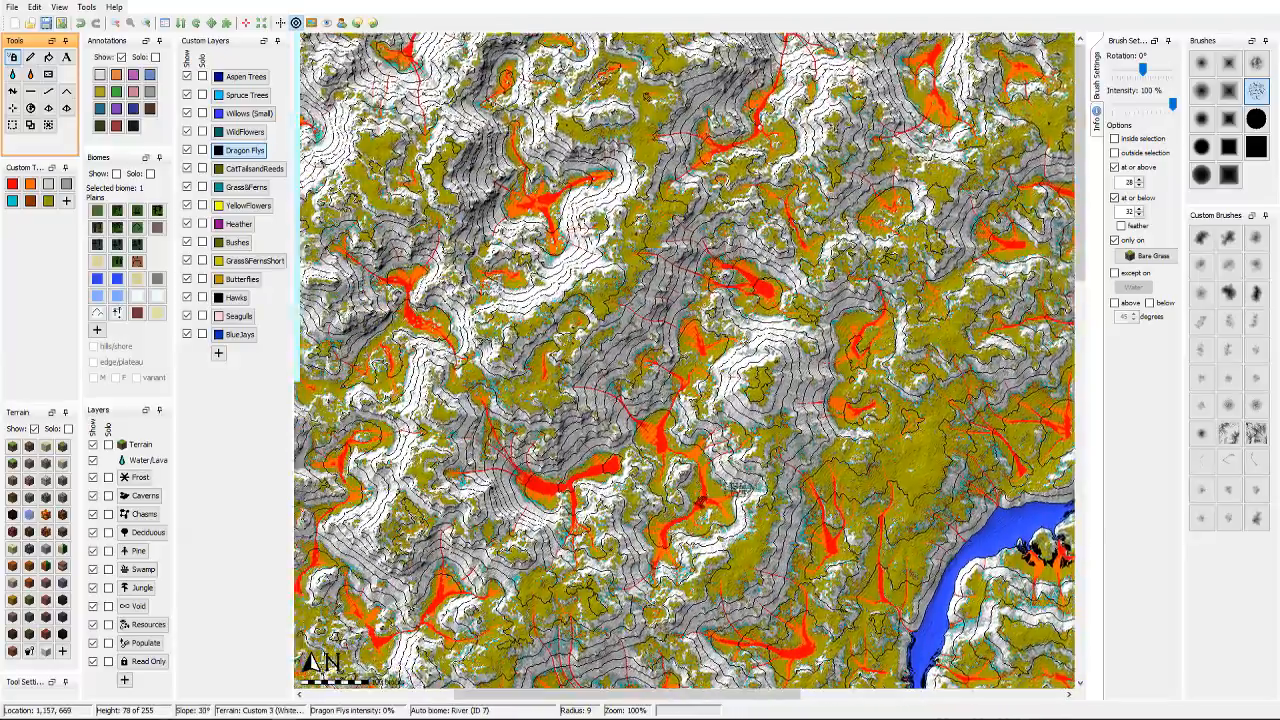
pyautogui.moveTo(472, 439); pyautogui.dragTo(488, 440, button='middle')
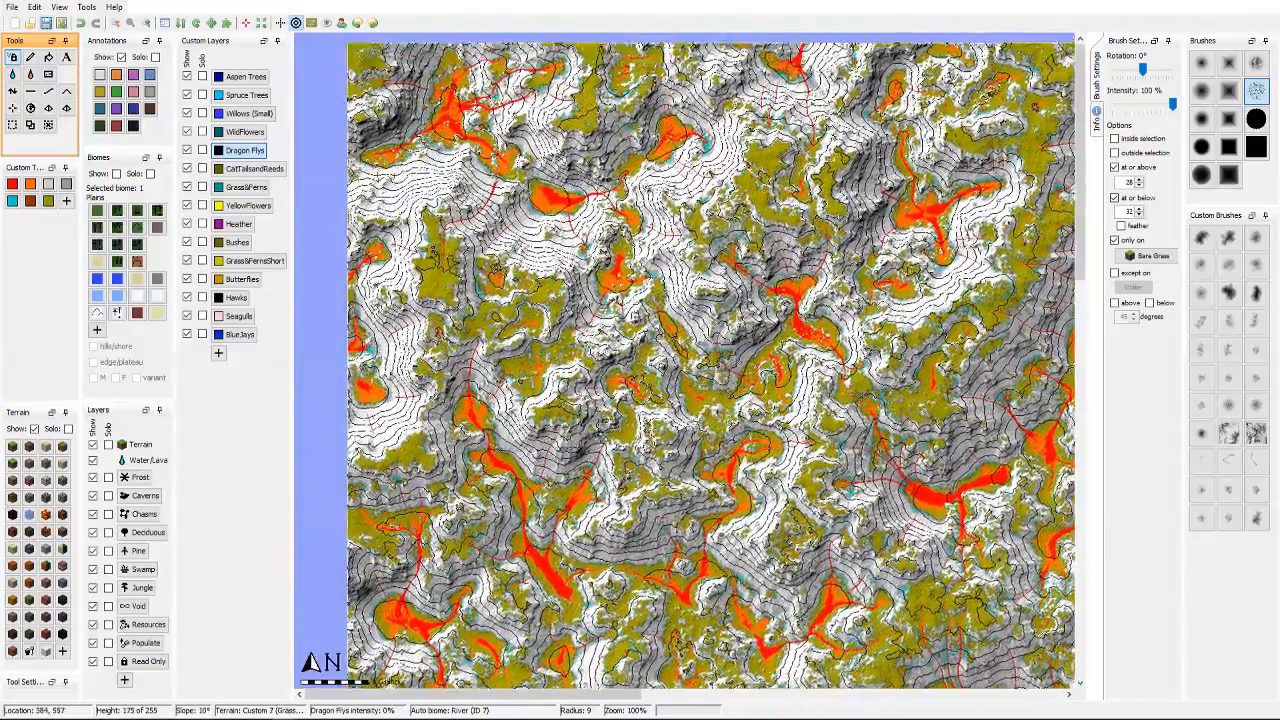
pyautogui.moveTo(604, 414); pyautogui.dragTo(575, 444, button='middle')
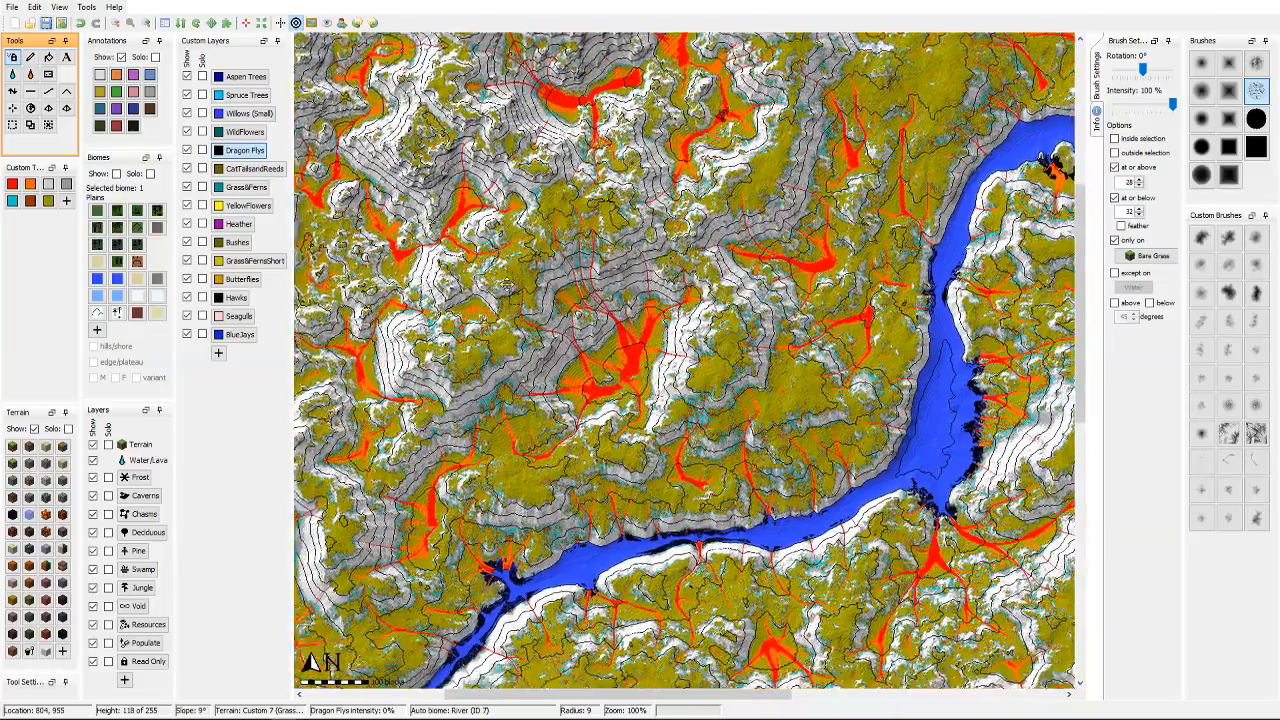
pyautogui.moveTo(657, 353); pyautogui.dragTo(637, 328, button='middle')
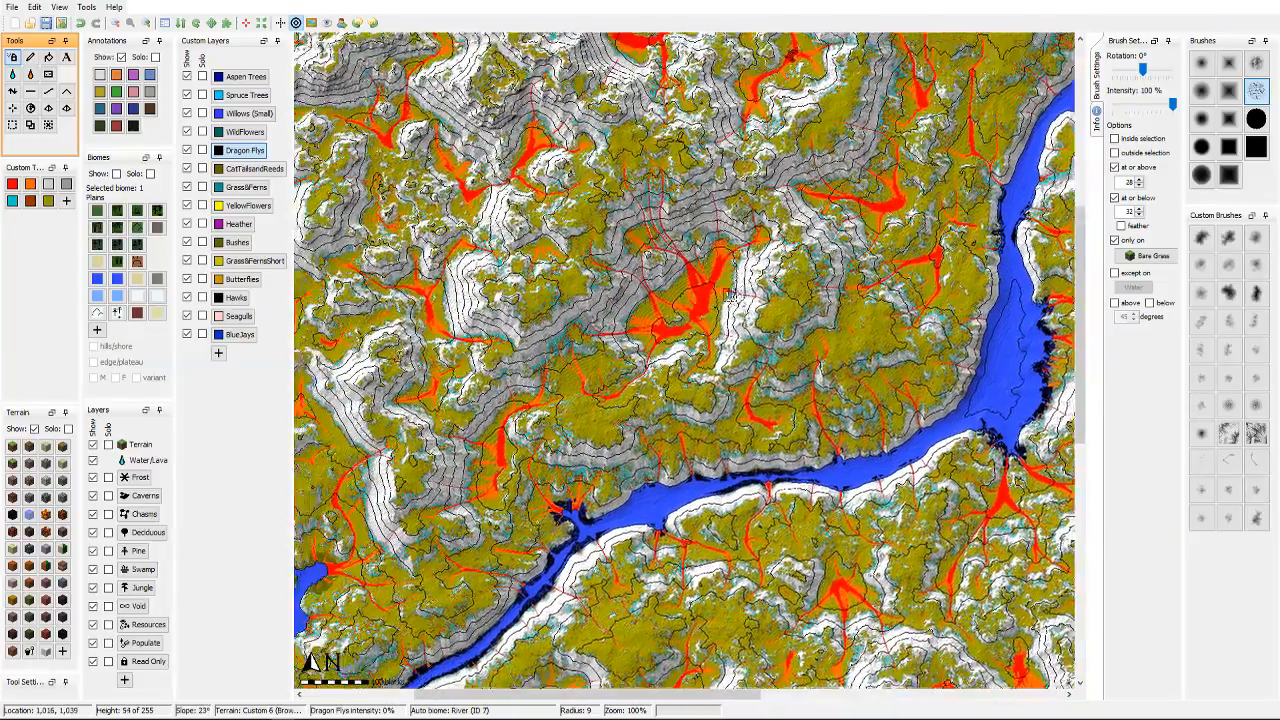
pyautogui.scroll(-3, 760, 300)
pyautogui.scroll(3, 682, 422)
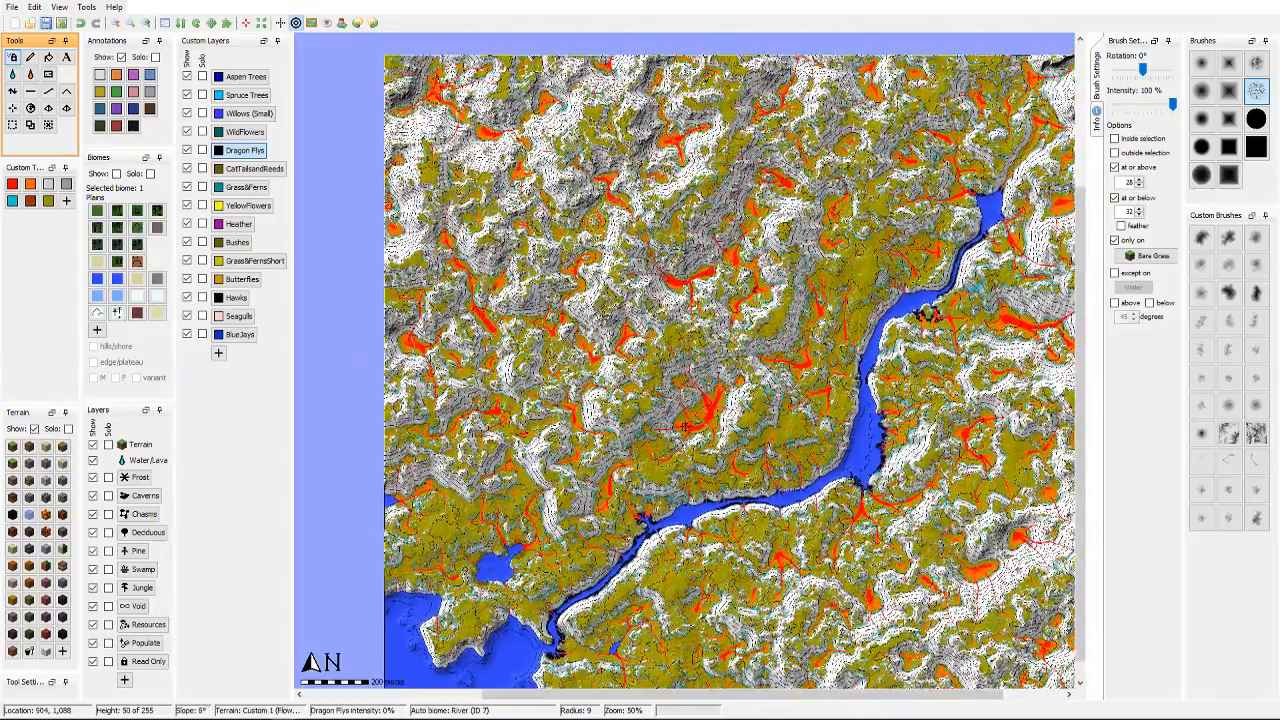
pyautogui.scroll(-2, 683, 420)
pyautogui.scroll(3, 729, 449)
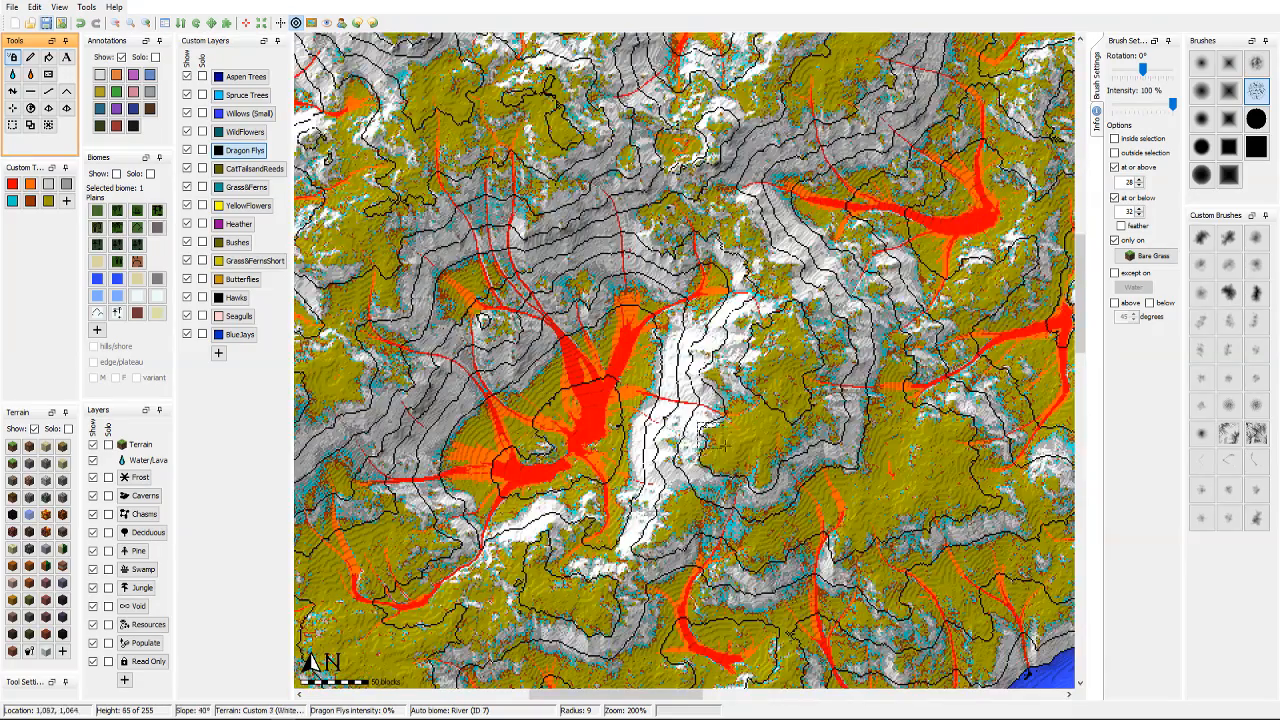
pyautogui.scroll(2, 729, 449)
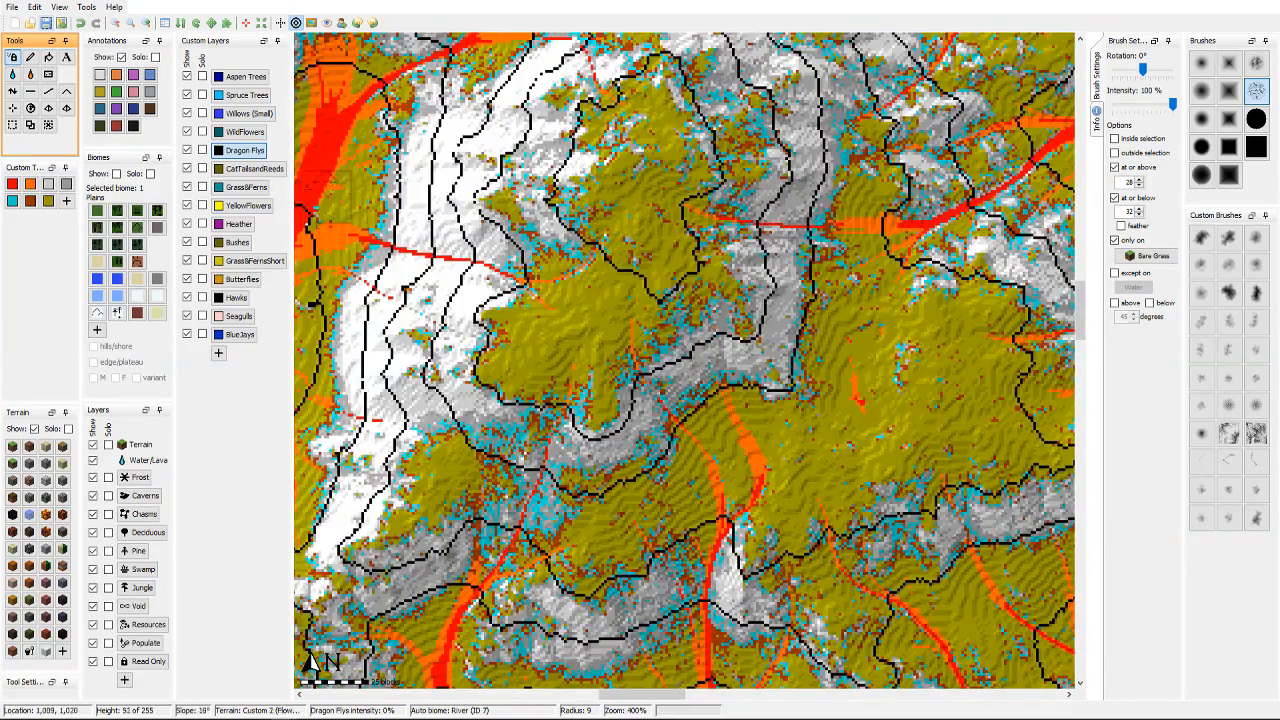
# Step: Review the block composition of the custom terrain material "Grass - Mask Grass at end"
pyautogui.rightClick(53, 202)
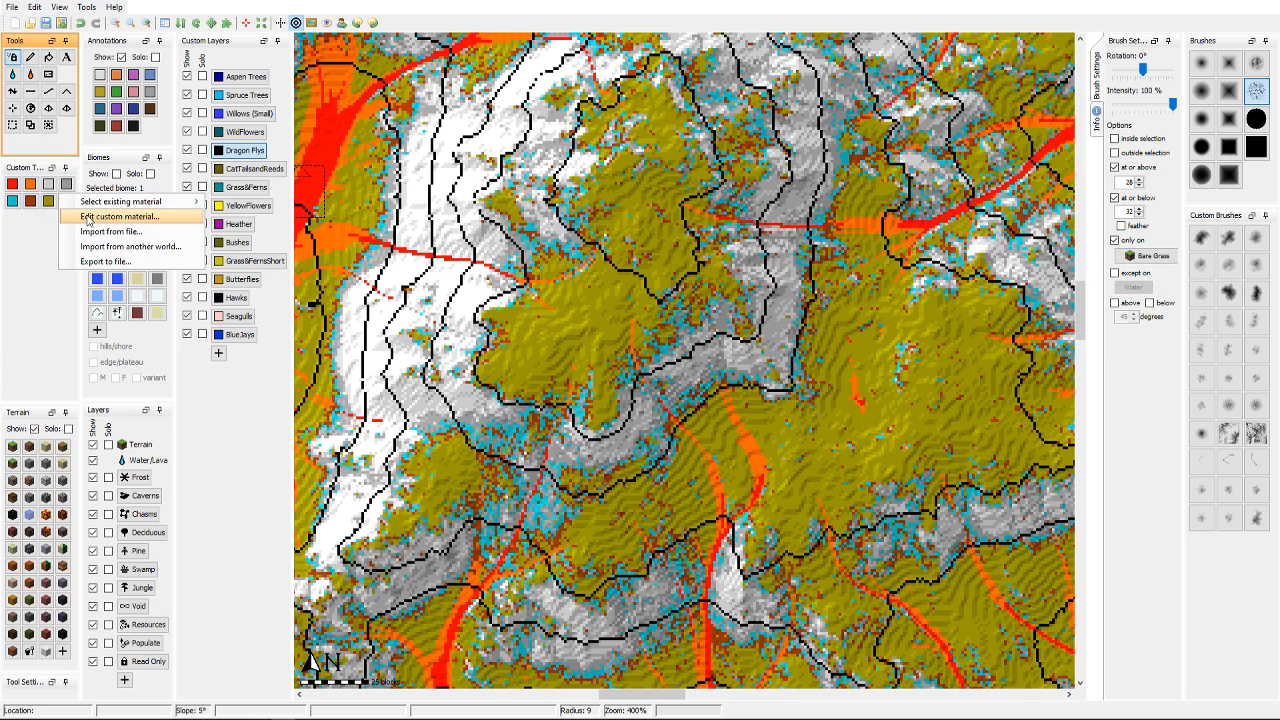
pyautogui.click(87, 217)
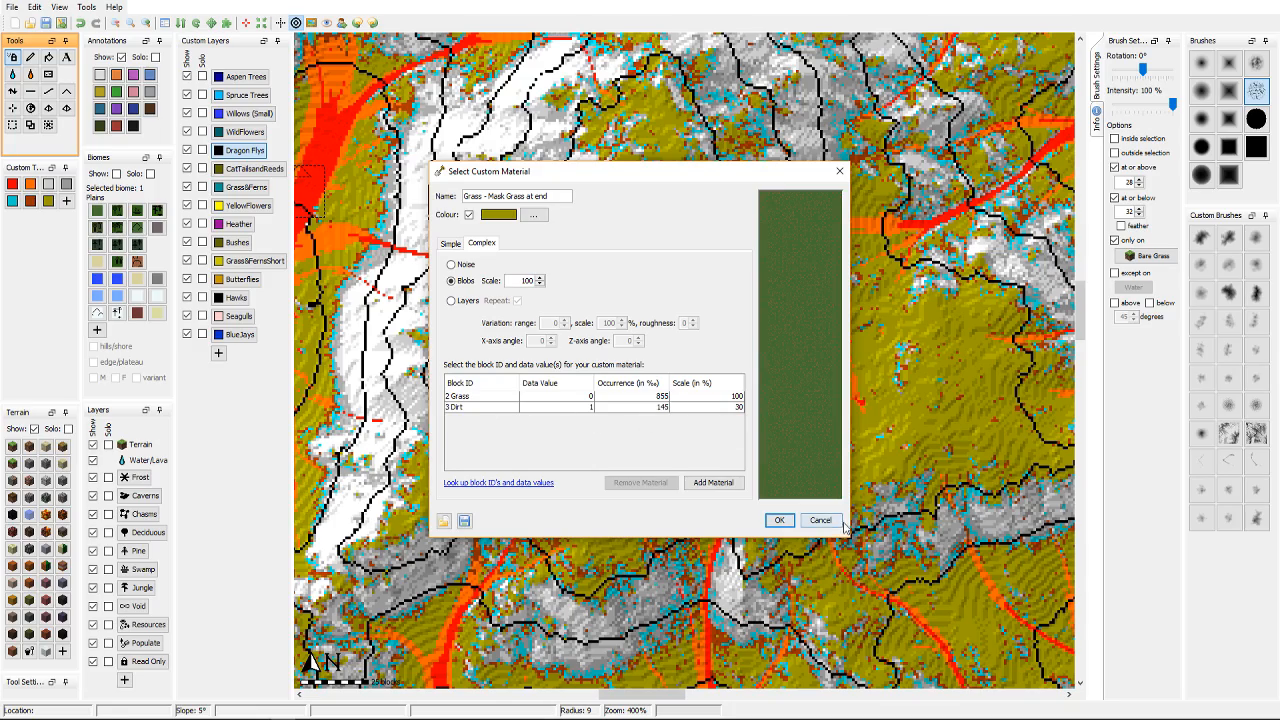
pyautogui.click(779, 520)
# Step: Survey the grass-covered areas across the map, including the river banks, coastline and small lakes
pyautogui.moveTo(792, 398); pyautogui.dragTo(626, 328, button='middle')
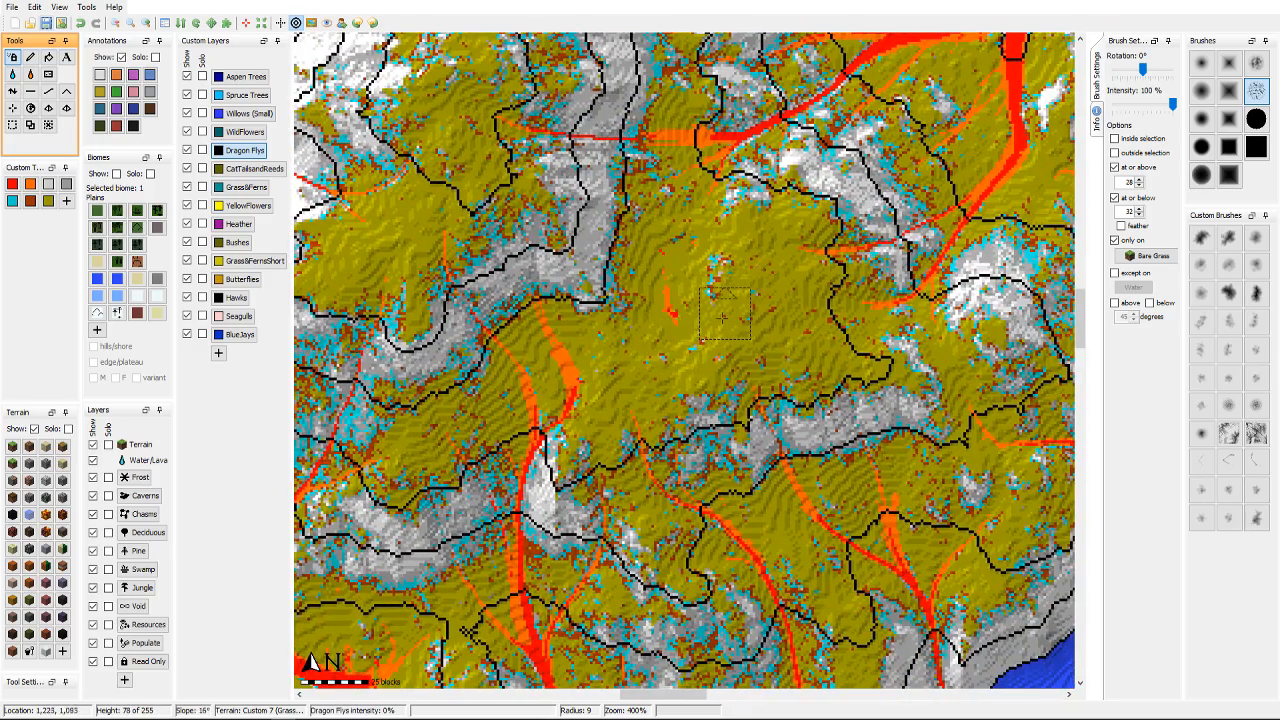
pyautogui.moveTo(730, 290)
pyautogui.mouseDown(button='middle')
pyautogui.moveTo(687, 356)
pyautogui.moveTo(707, 392)
pyautogui.mouseUp(button='middle')
pyautogui.scroll(-3, 708, 393)
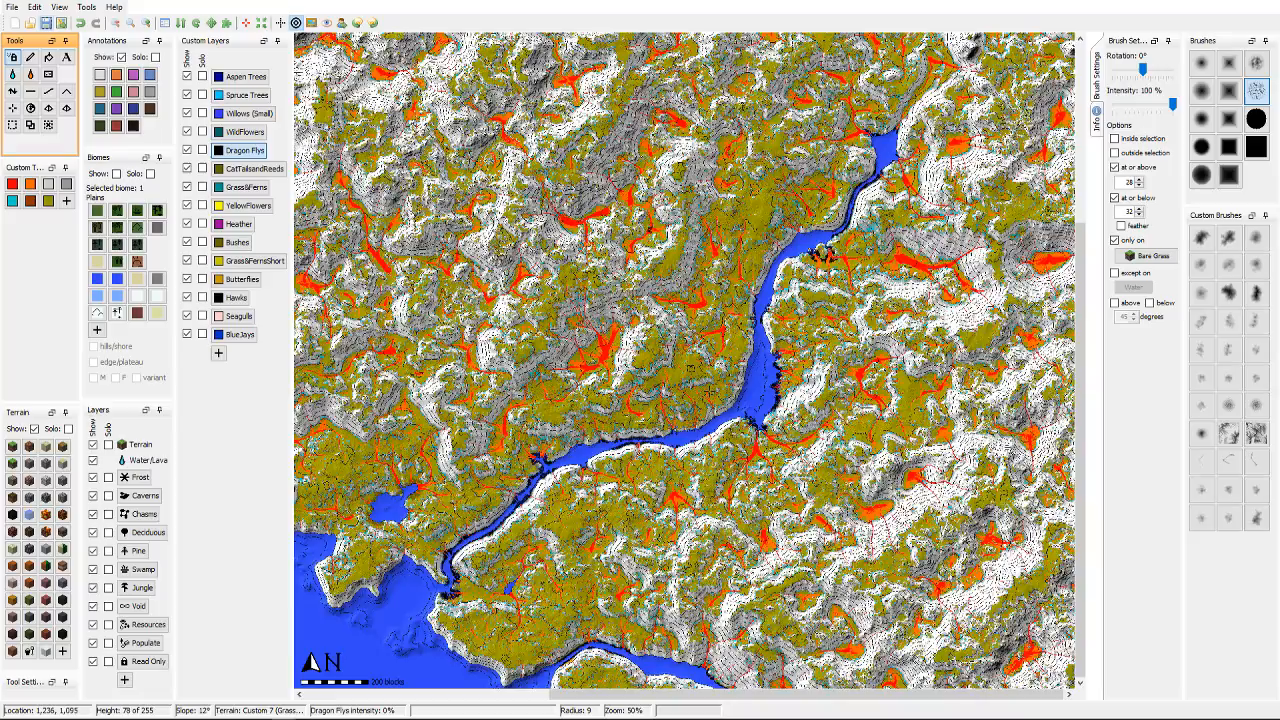
pyautogui.moveTo(618, 488); pyautogui.dragTo(654, 342, button='middle')
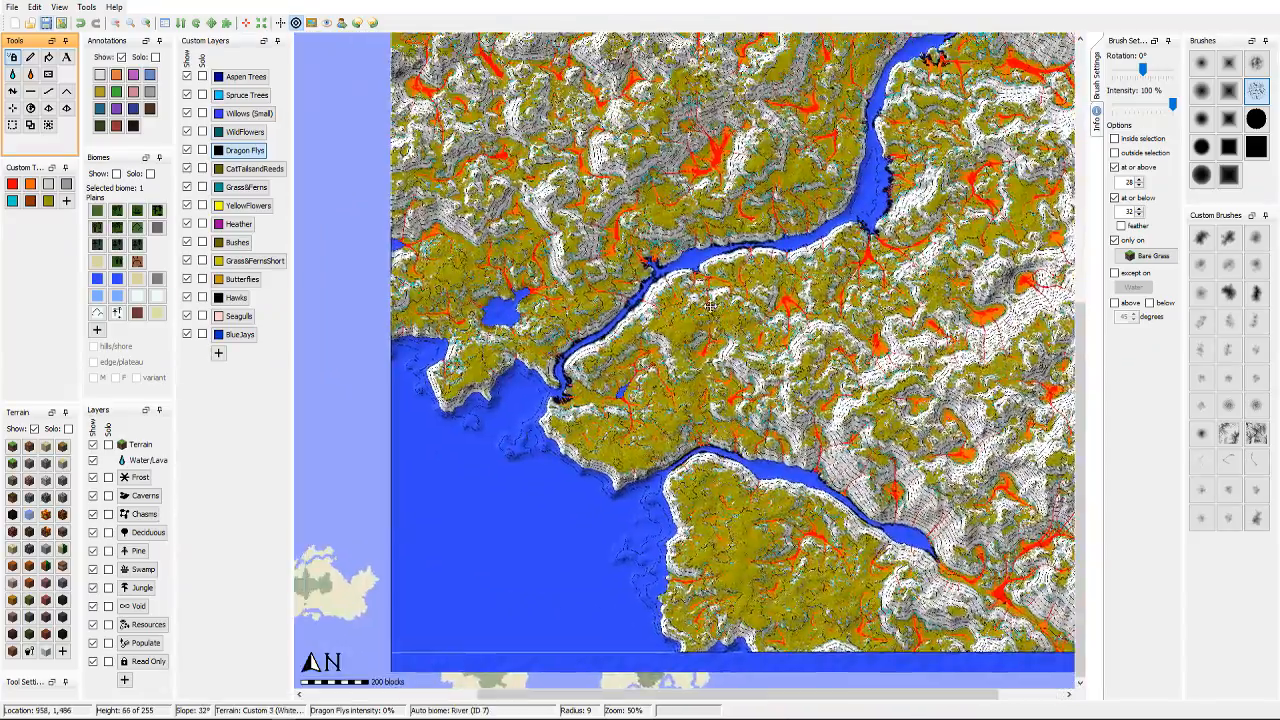
pyautogui.scroll(2, 657, 386)
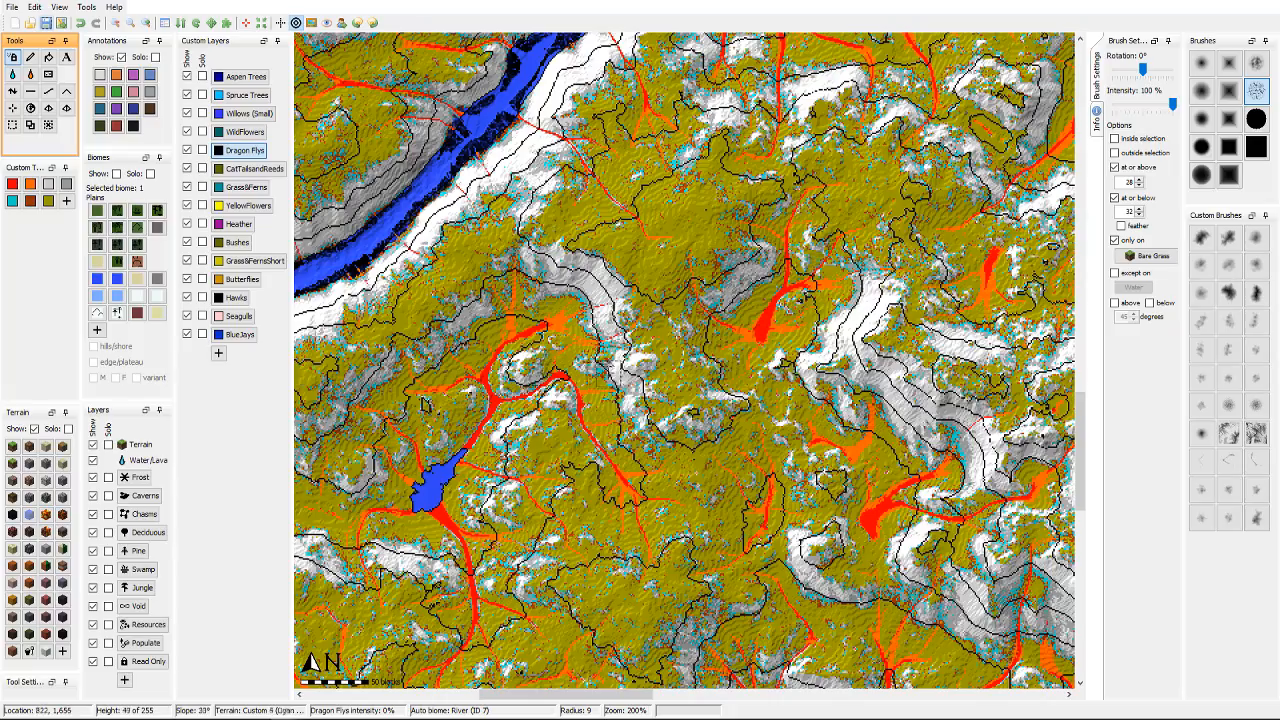
pyautogui.scroll(-2, 600, 378)
pyautogui.moveTo(636, 284); pyautogui.dragTo(553, 466, button='middle')
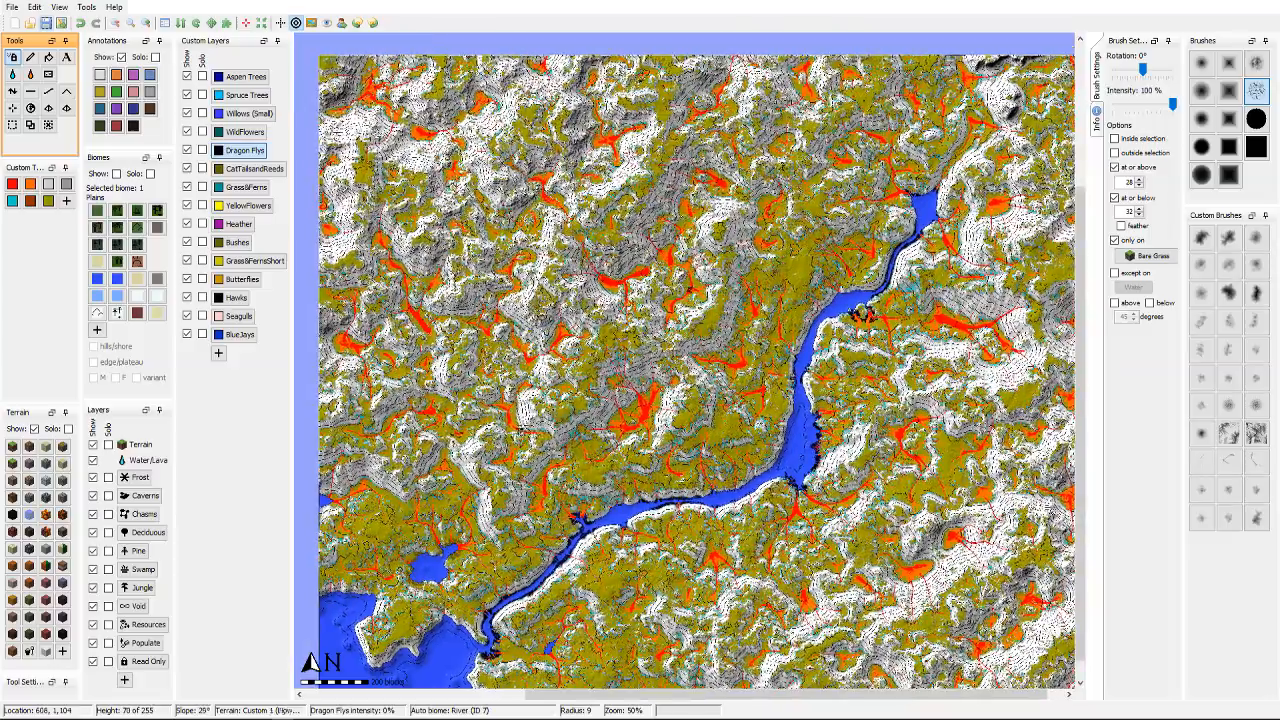
pyautogui.moveTo(586, 388); pyautogui.dragTo(556, 336, button='middle')
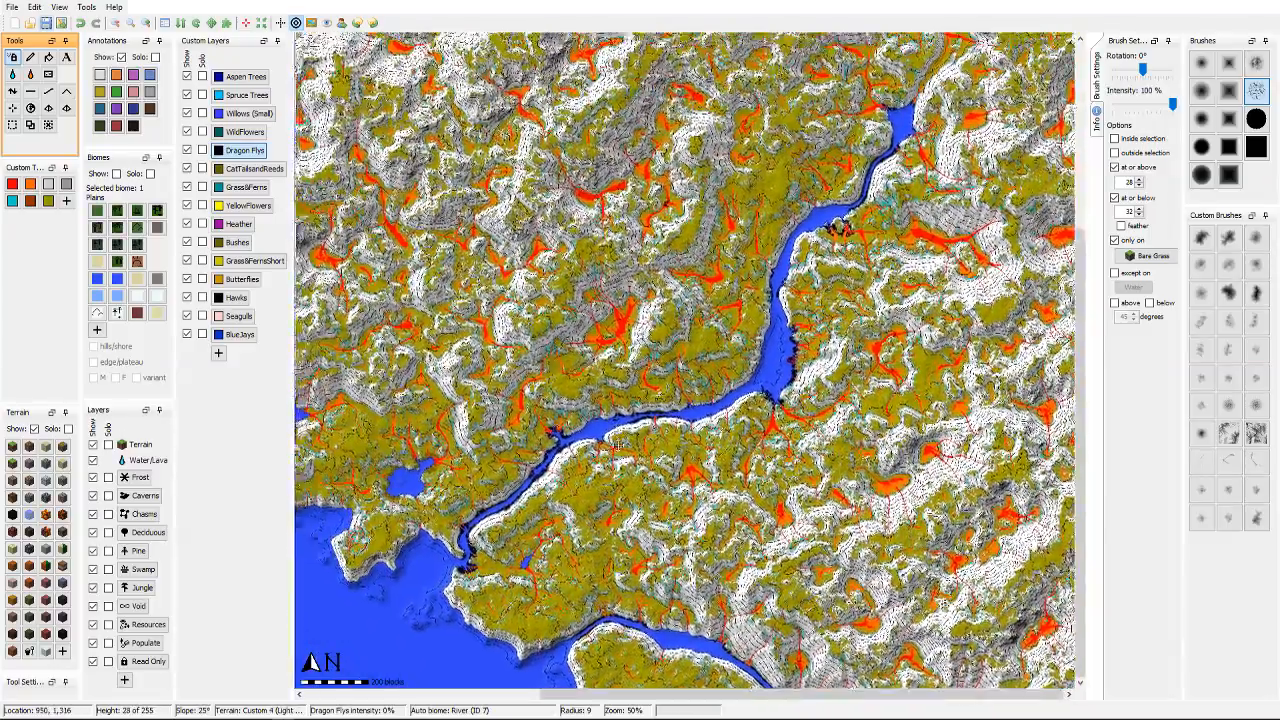
pyautogui.moveTo(617, 446); pyautogui.dragTo(627, 479, button='middle')
pyautogui.moveTo(564, 356)
pyautogui.mouseDown(button='middle')
pyautogui.moveTo(598, 422)
pyautogui.moveTo(590, 450)
pyautogui.moveTo(568, 445)
pyautogui.moveTo(566, 361)
pyautogui.moveTo(552, 365)
pyautogui.moveTo(589, 393)
pyautogui.moveTo(577, 384)
pyautogui.moveTo(550, 399)
pyautogui.moveTo(547, 375)
pyautogui.mouseUp(button='middle')
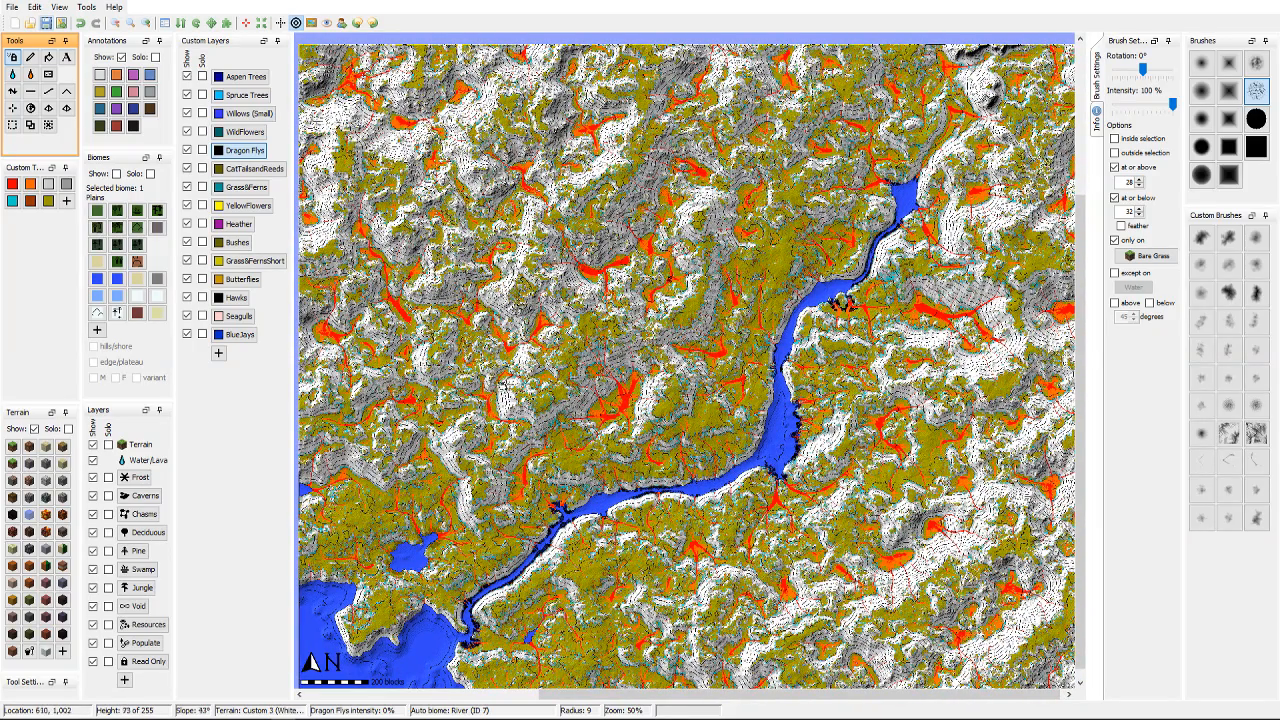
pyautogui.scroll(3, 560, 368)
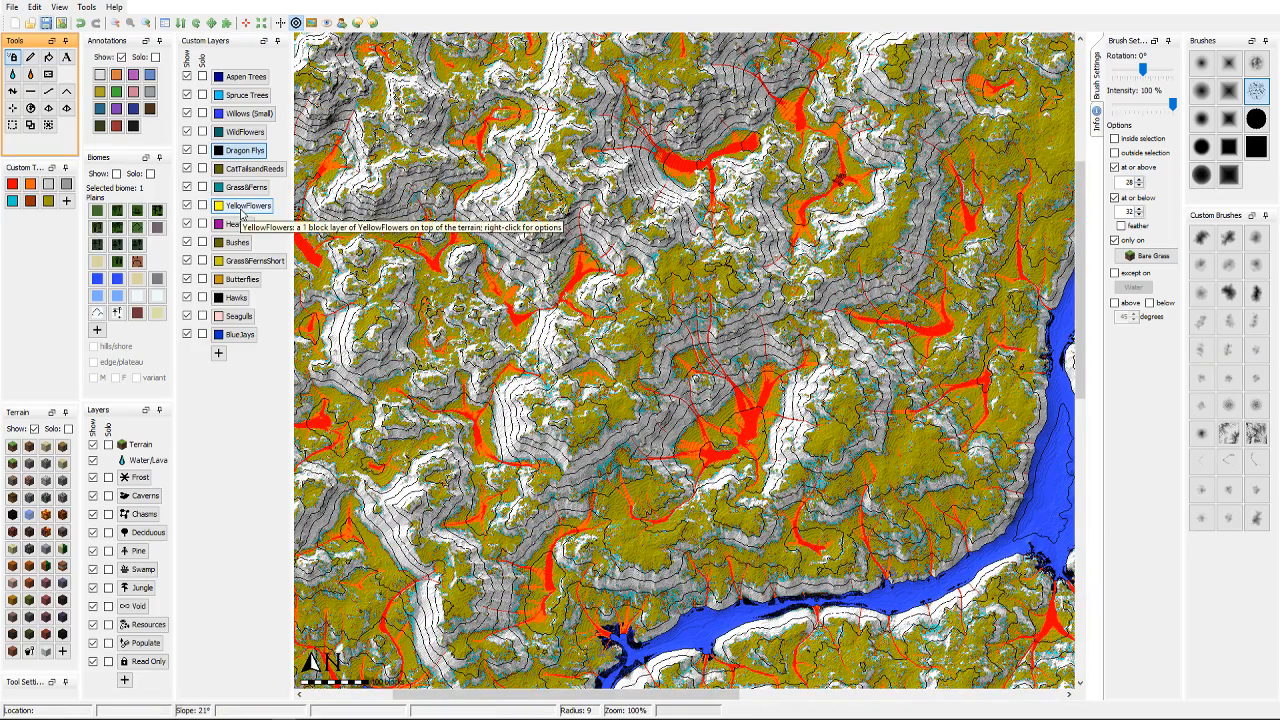
# Step: Review the layer settings of the YellowFlowers ground cover layer
pyautogui.rightClick(240, 208)
pyautogui.click(262, 219)
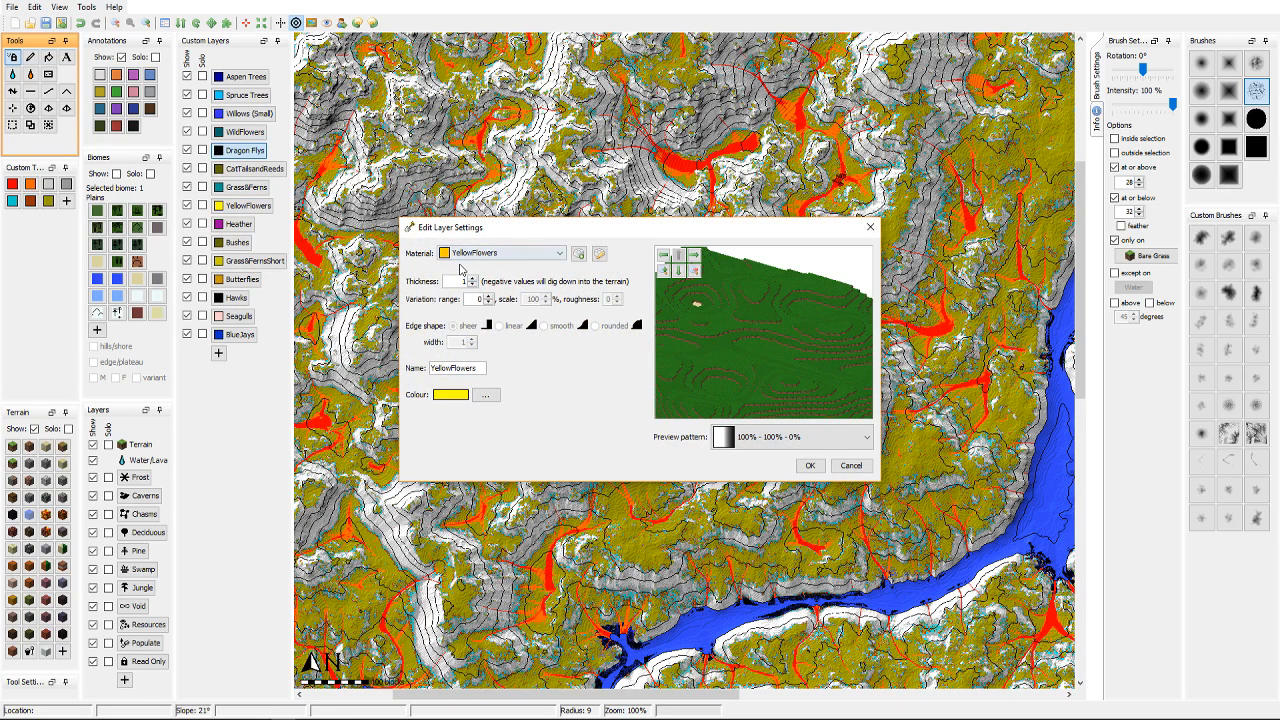
pyautogui.click(851, 465)
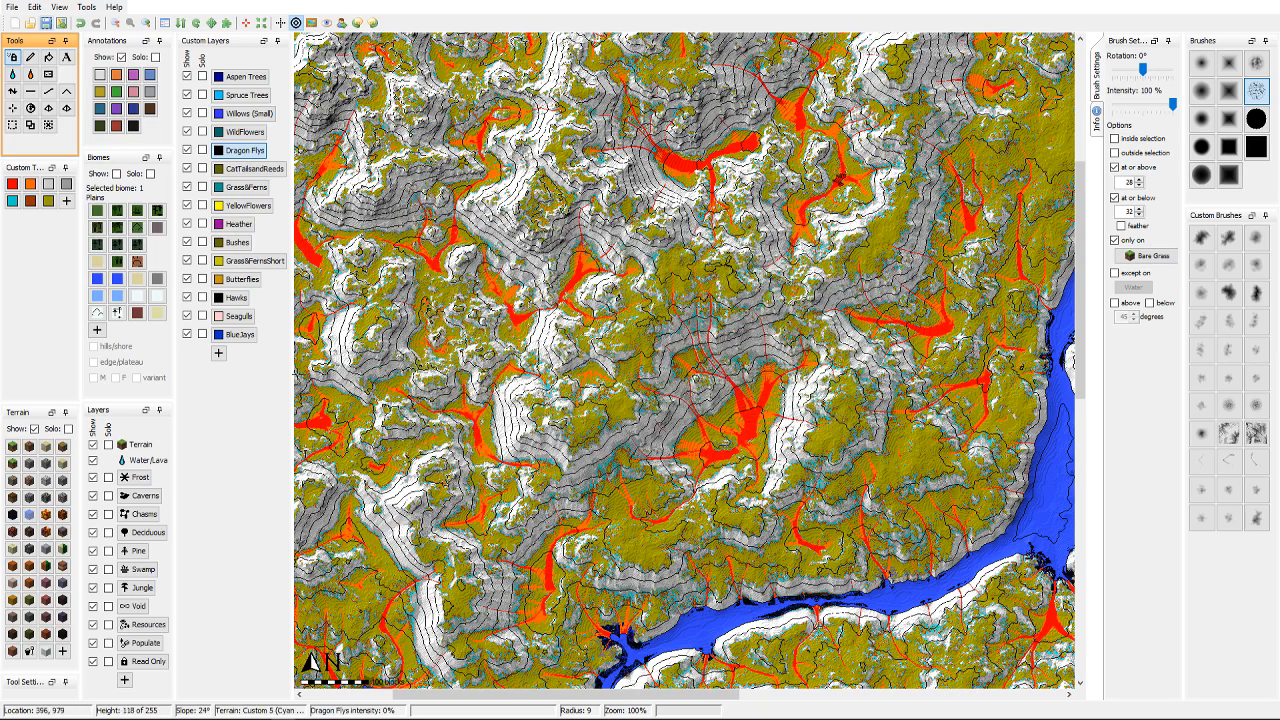
# Step: Look through the options for a new custom ground cover layer, including its material list and the custom material editor, without creating anything
pyautogui.click(218, 353)
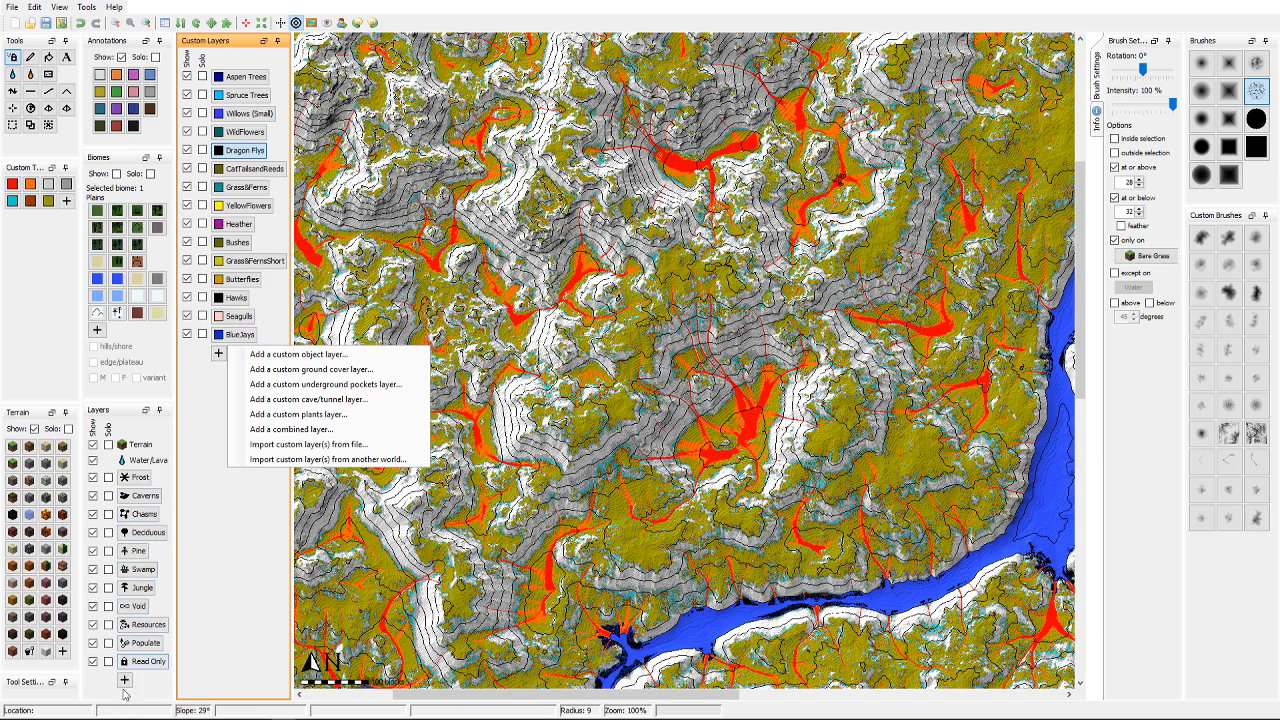
pyautogui.click(289, 370)
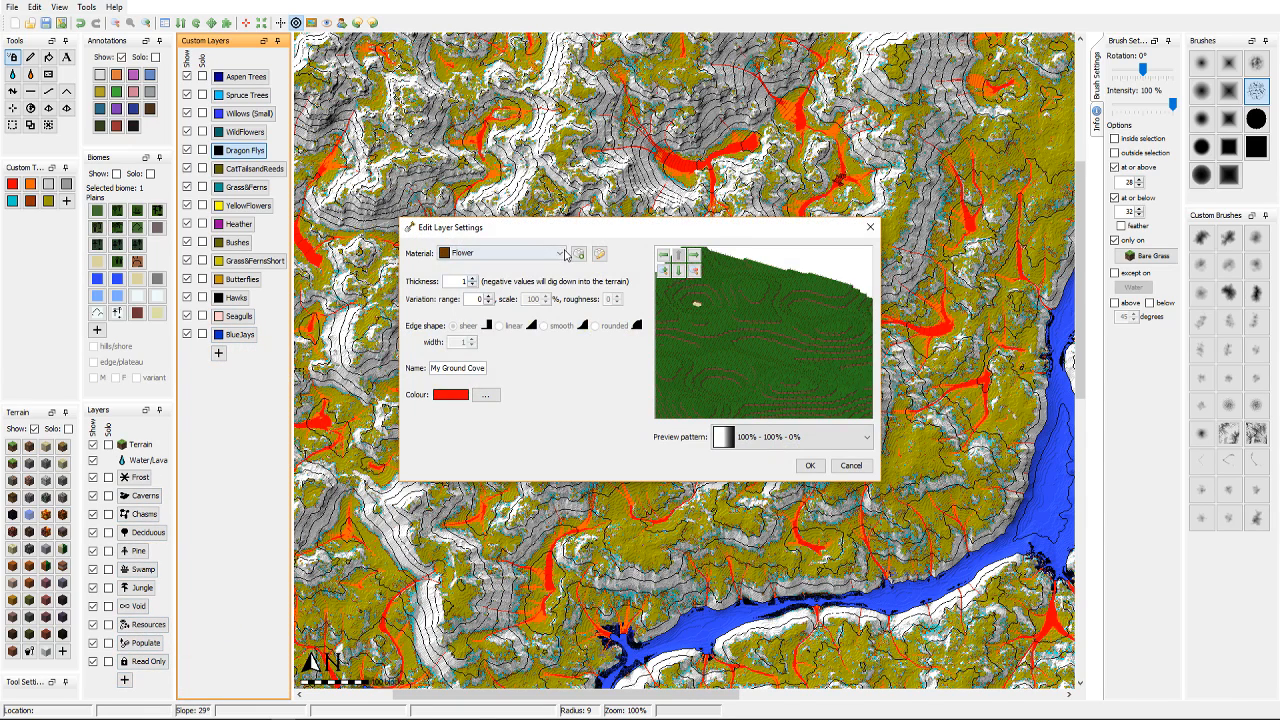
pyautogui.click(561, 253)
pyautogui.scroll(-5, 503, 272)
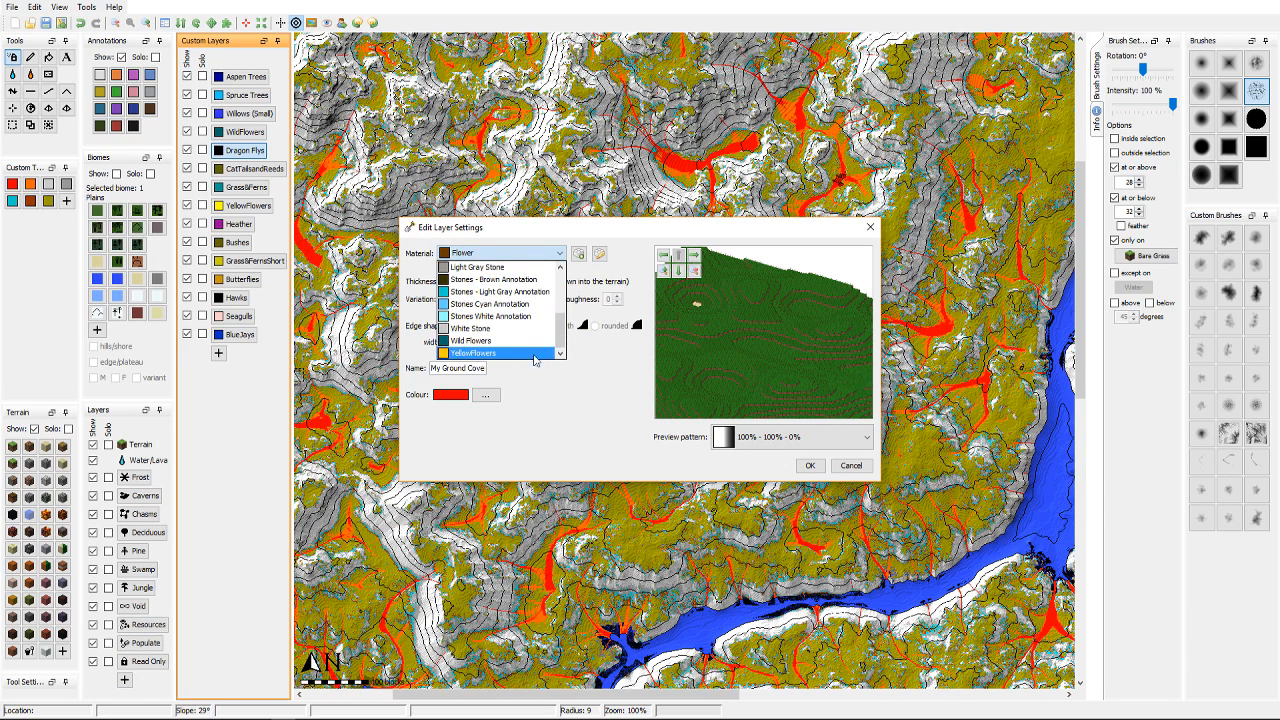
pyautogui.click(848, 466)
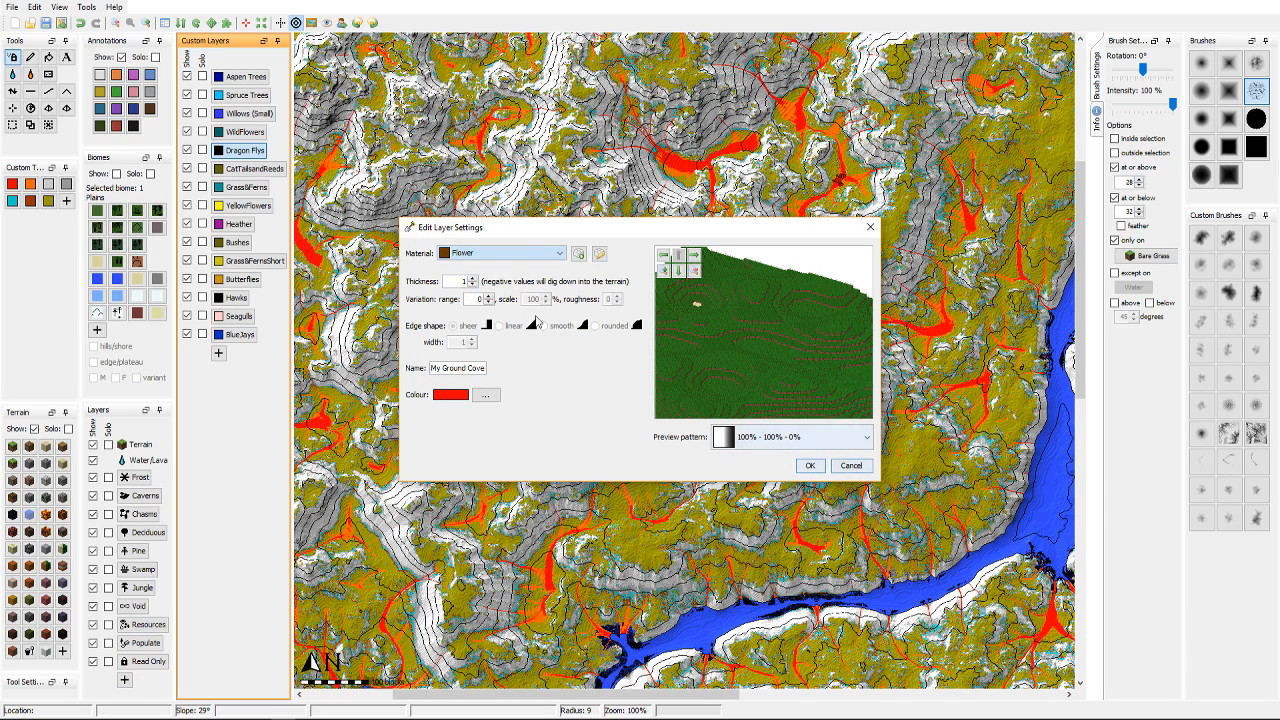
pyautogui.click(578, 253)
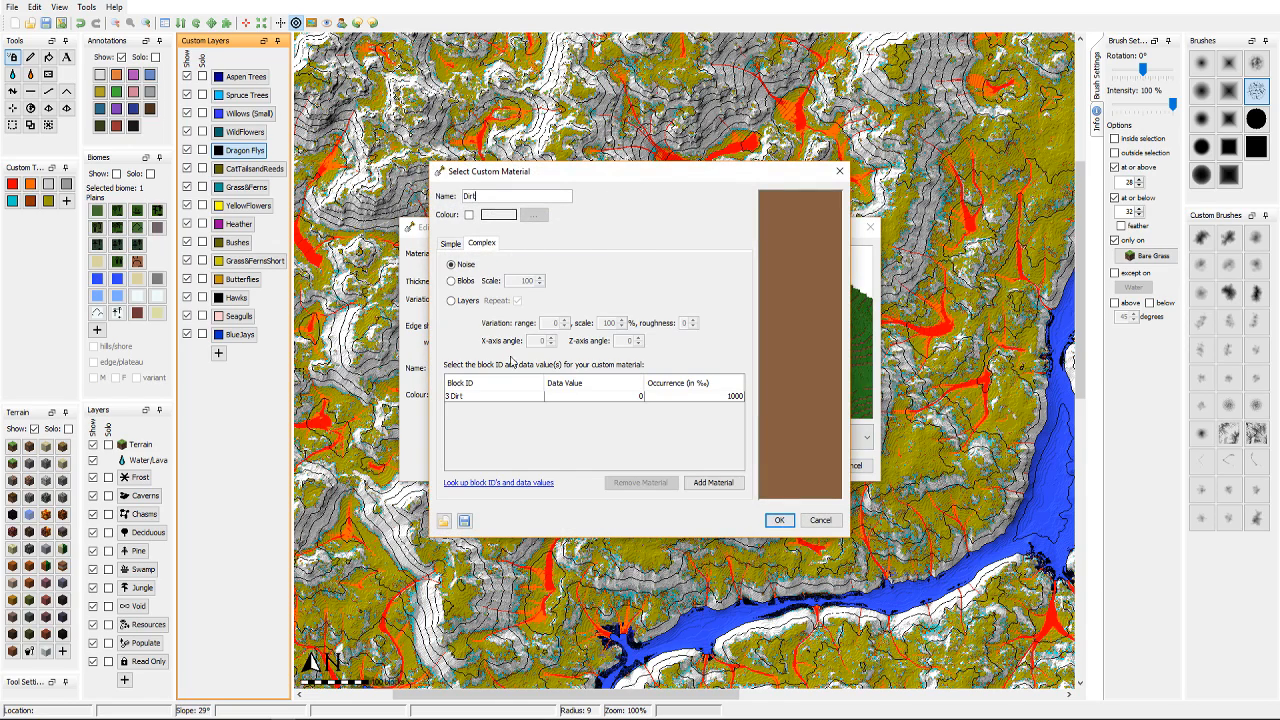
pyautogui.click(821, 520)
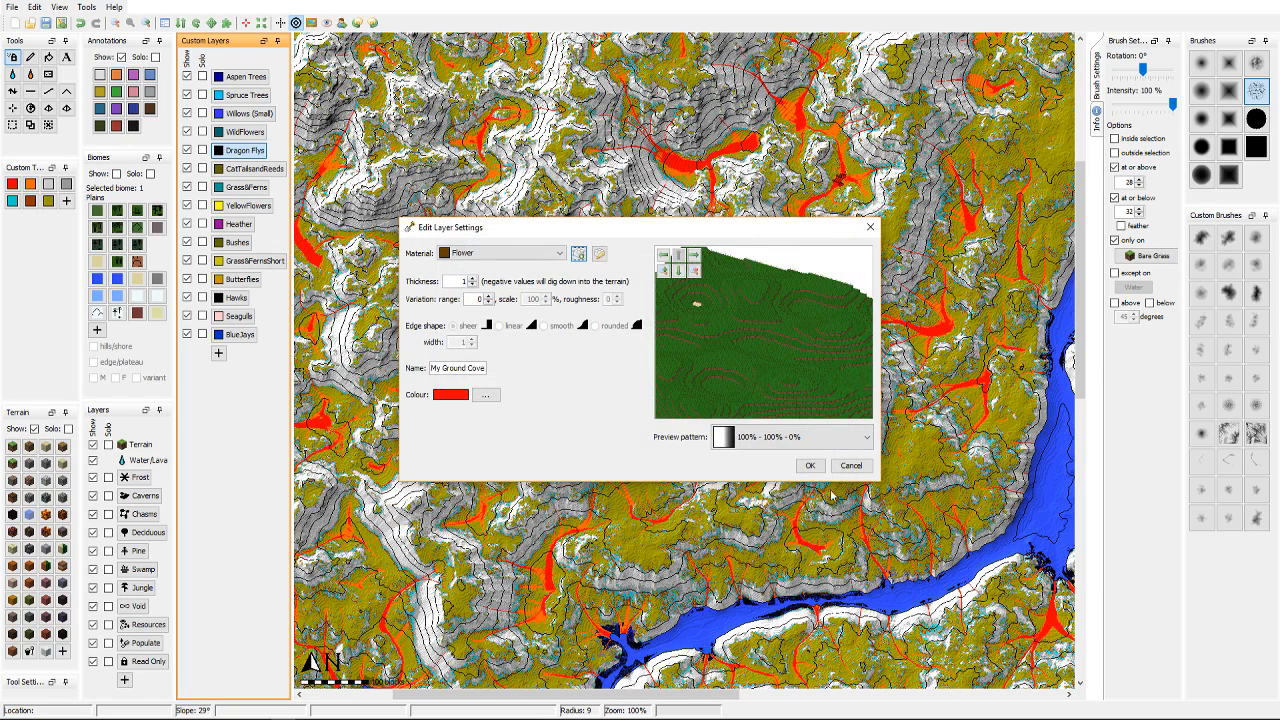
pyautogui.click(851, 466)
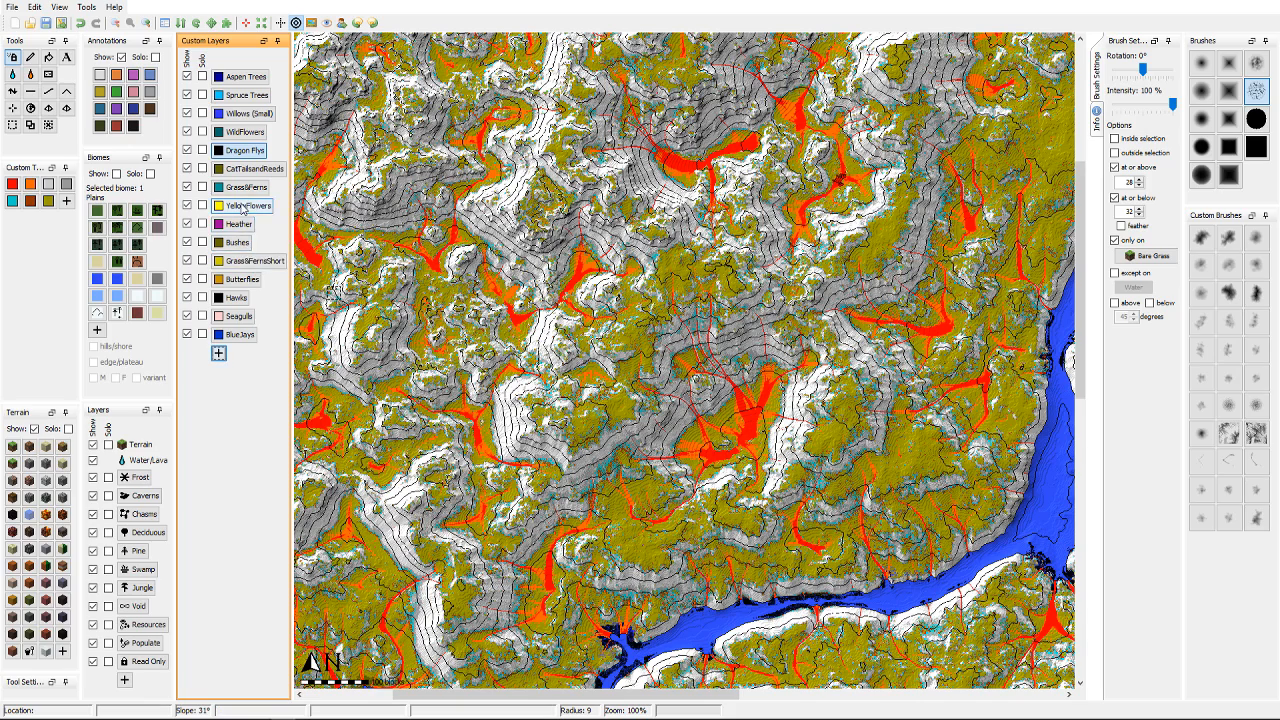
# Step: Inspect the block IDs, data values and blob scale of the YellowFlowers layer's custom material without changing them
pyautogui.rightClick(250, 206)
pyautogui.click(271, 212)
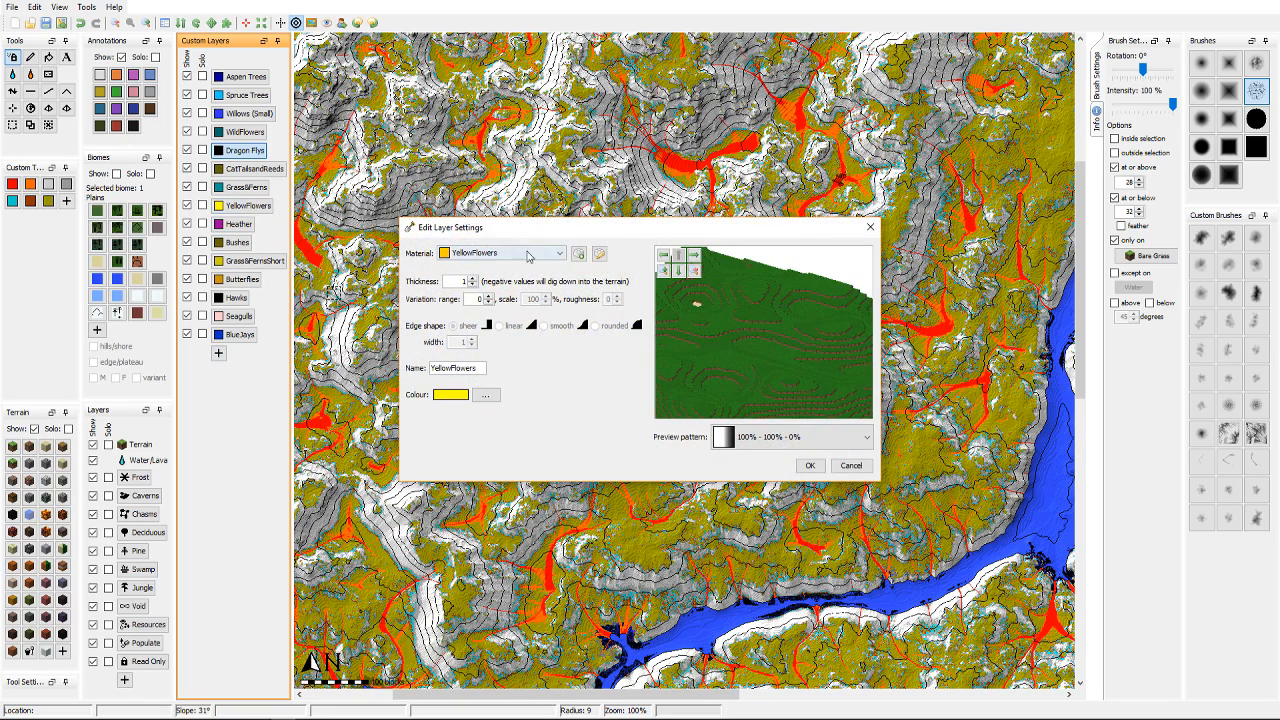
pyautogui.click(558, 253)
pyautogui.click(553, 258)
pyautogui.click(599, 255)
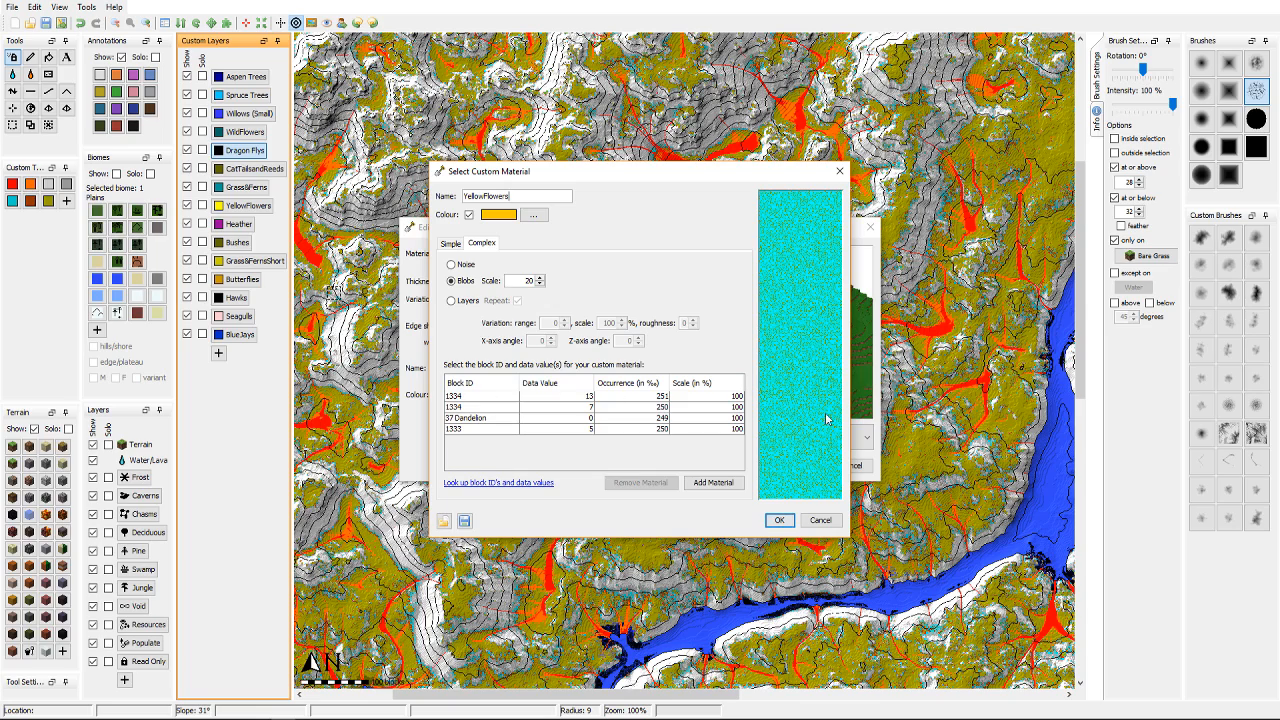
pyautogui.click(820, 520)
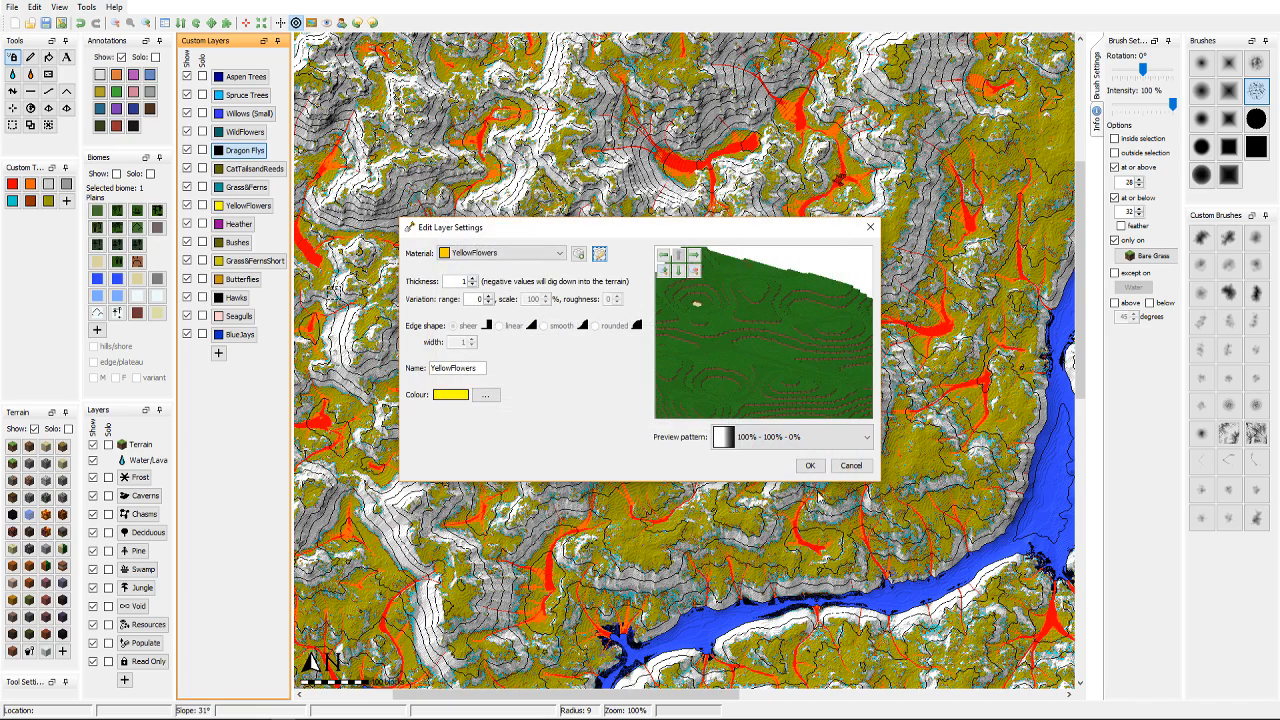
pyautogui.click(849, 465)
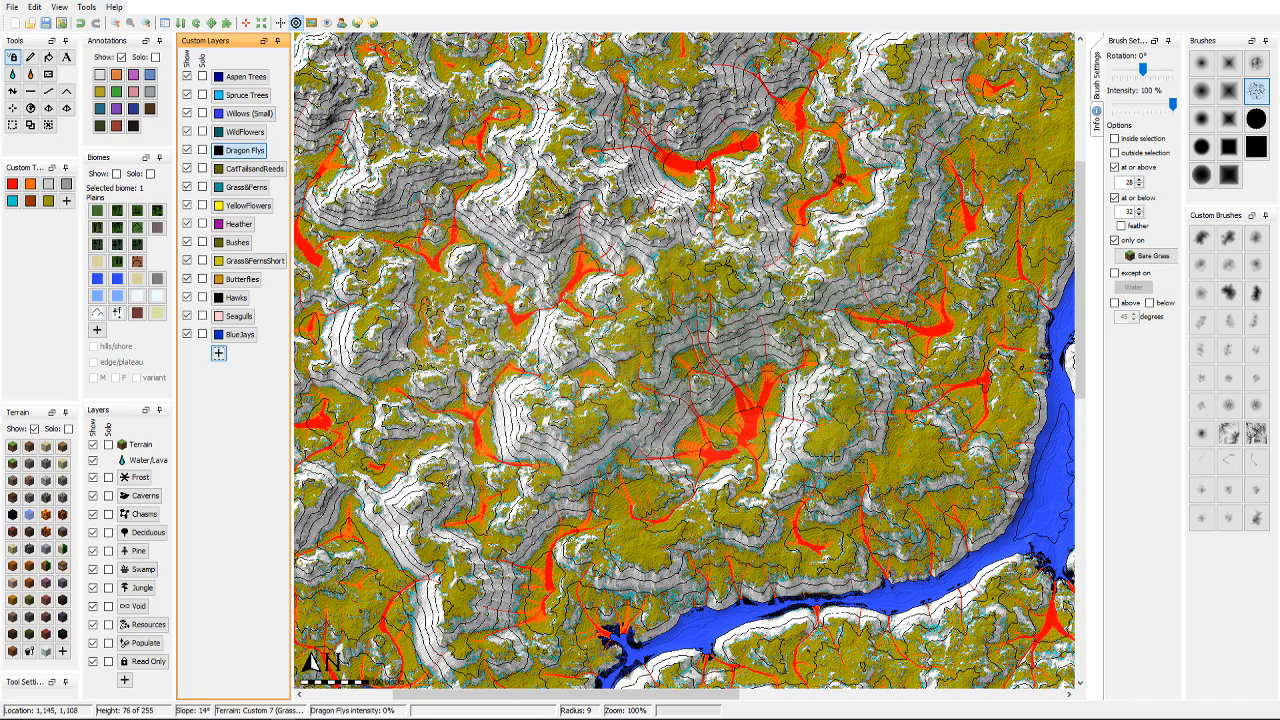
# Step: Prepare to spray the YellowFlowers layer with a soft textured brush, disabling the "only on", "at or below" and "at or above" restrictions
pyautogui.click(10, 60)
pyautogui.click(240, 206)
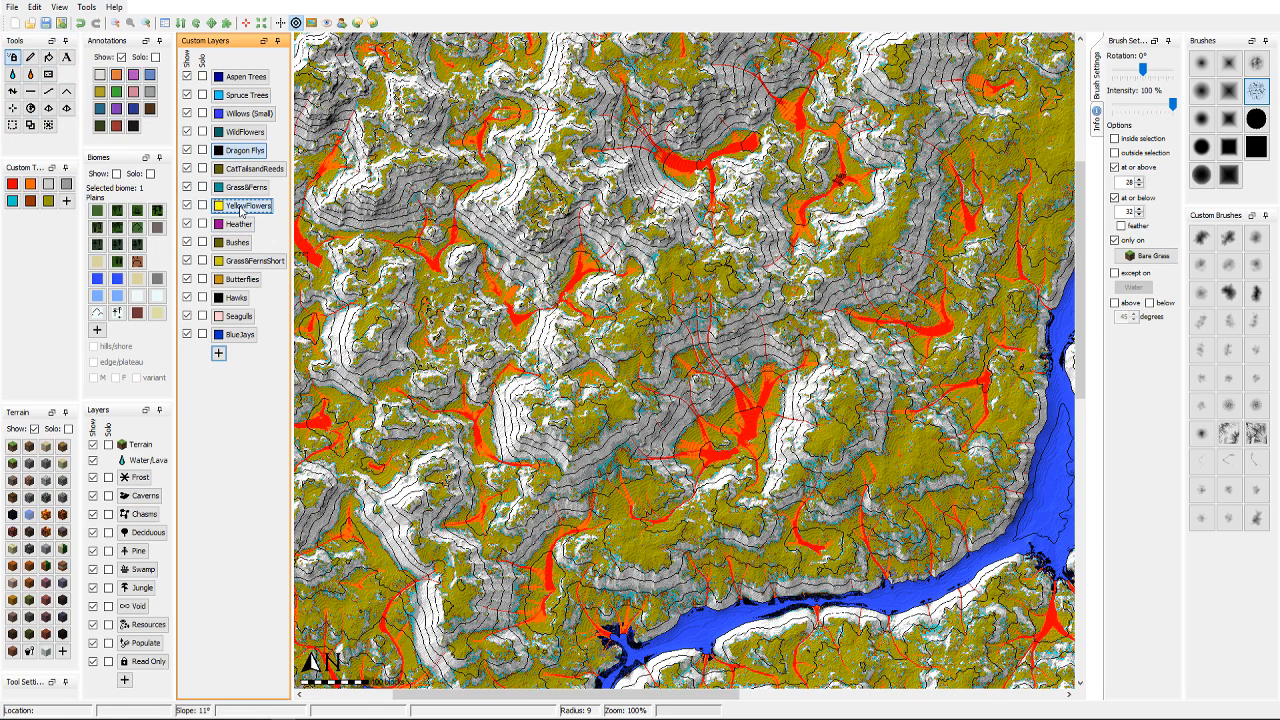
pyautogui.click(1256, 64)
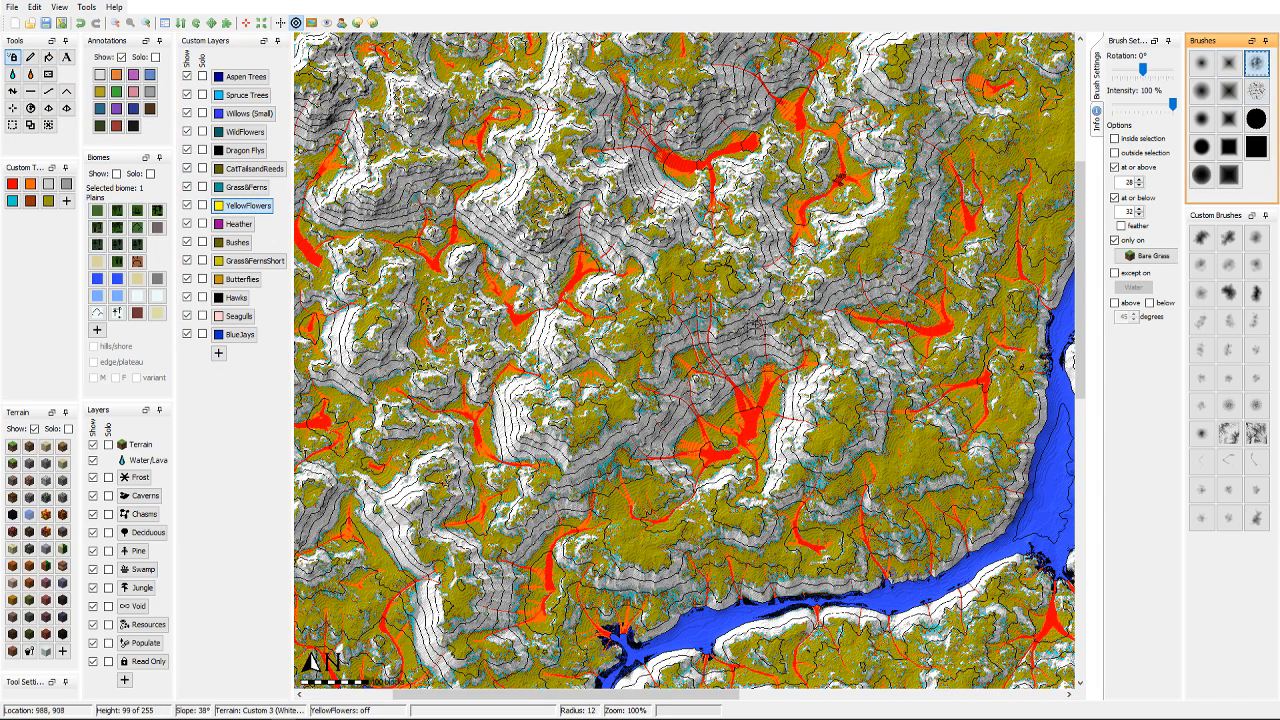
pyautogui.click(1115, 241)
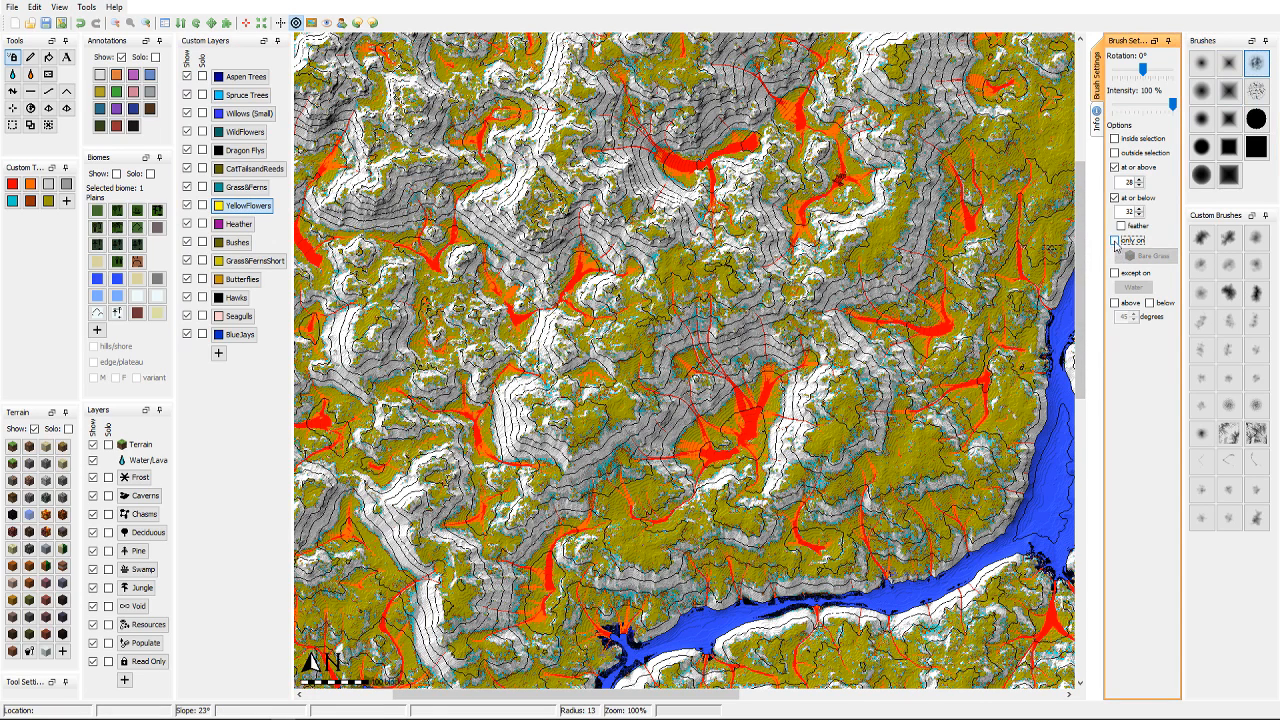
pyautogui.click(1115, 199)
pyautogui.click(1115, 168)
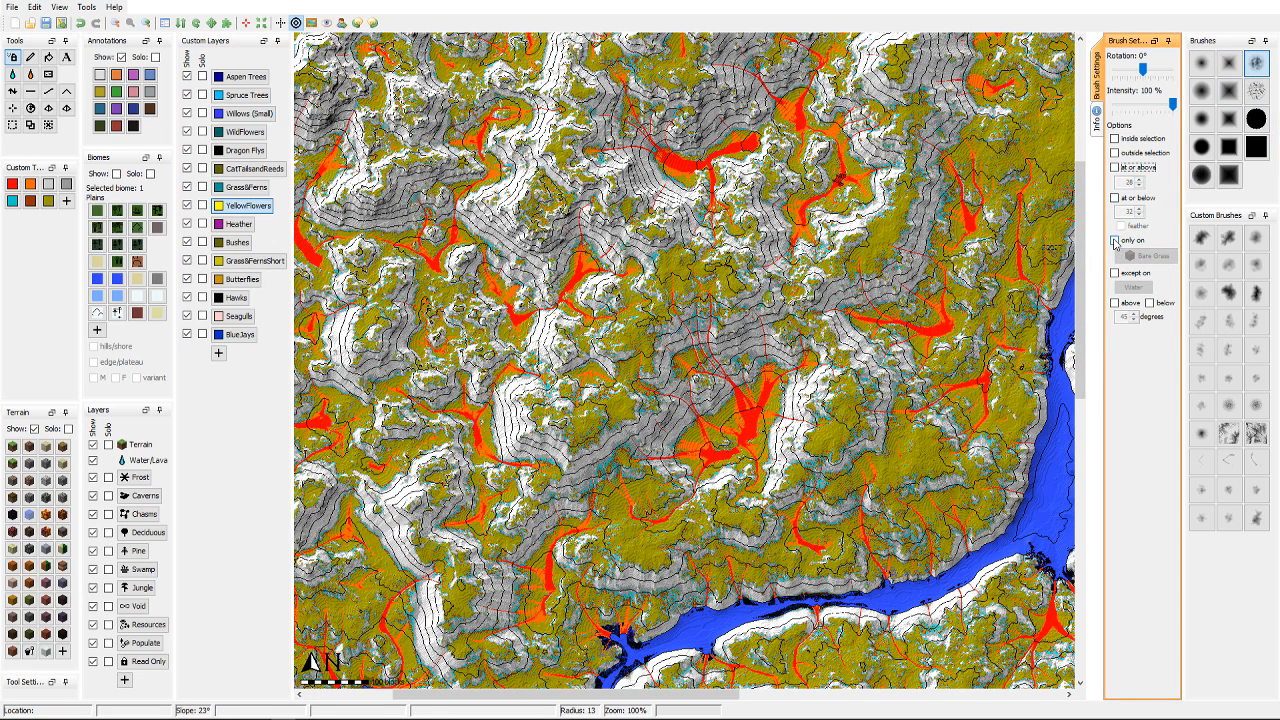
# Step: Restrict the brush to only paint on the custom terrain "Grass - Mask Grass at end"
pyautogui.click(1115, 241)
pyautogui.click(1155, 256)
pyautogui.moveTo(1226, 310)
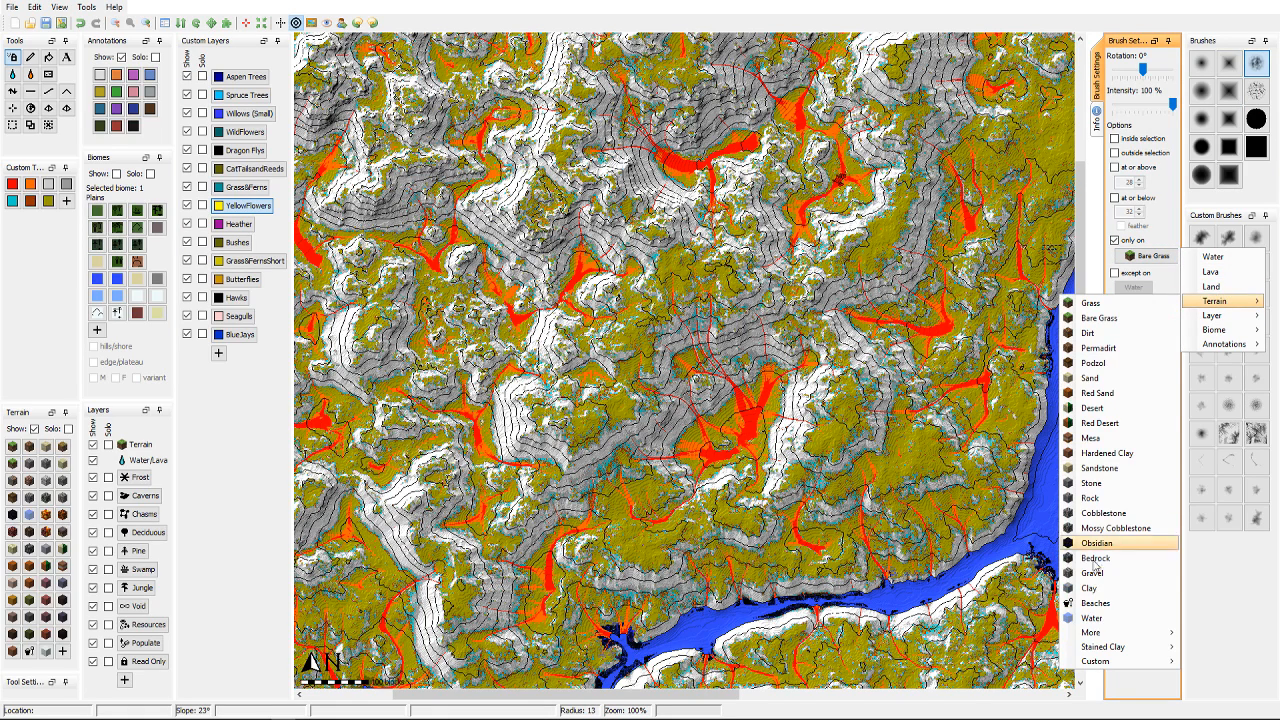
pyautogui.moveTo(1099, 668)
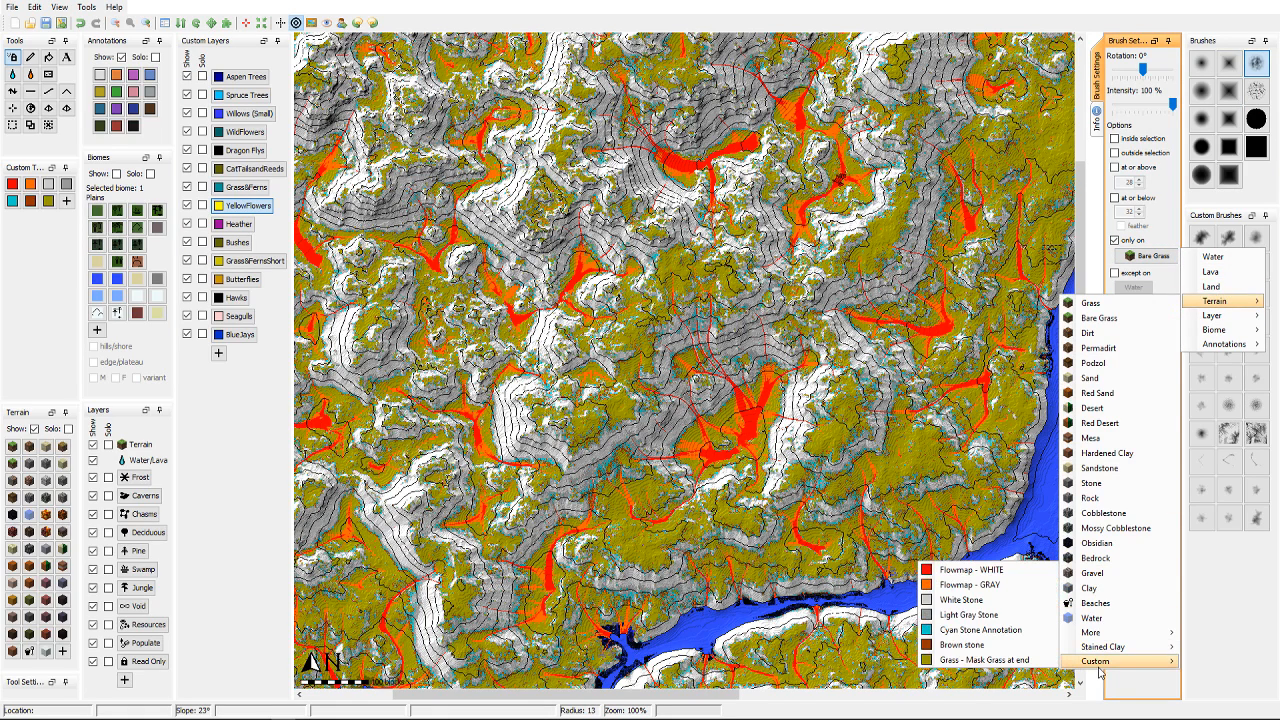
pyautogui.click(951, 665)
# Step: Enlarge the brush radius to 20 and spray YellowFlowers patches on two neighbouring grassy plateaus northwest of the river
pyautogui.moveTo(752, 370)
pyautogui.mouseDown(button='middle')
pyautogui.moveTo(702, 290)
pyautogui.moveTo(606, 212)
pyautogui.mouseUp(button='middle')
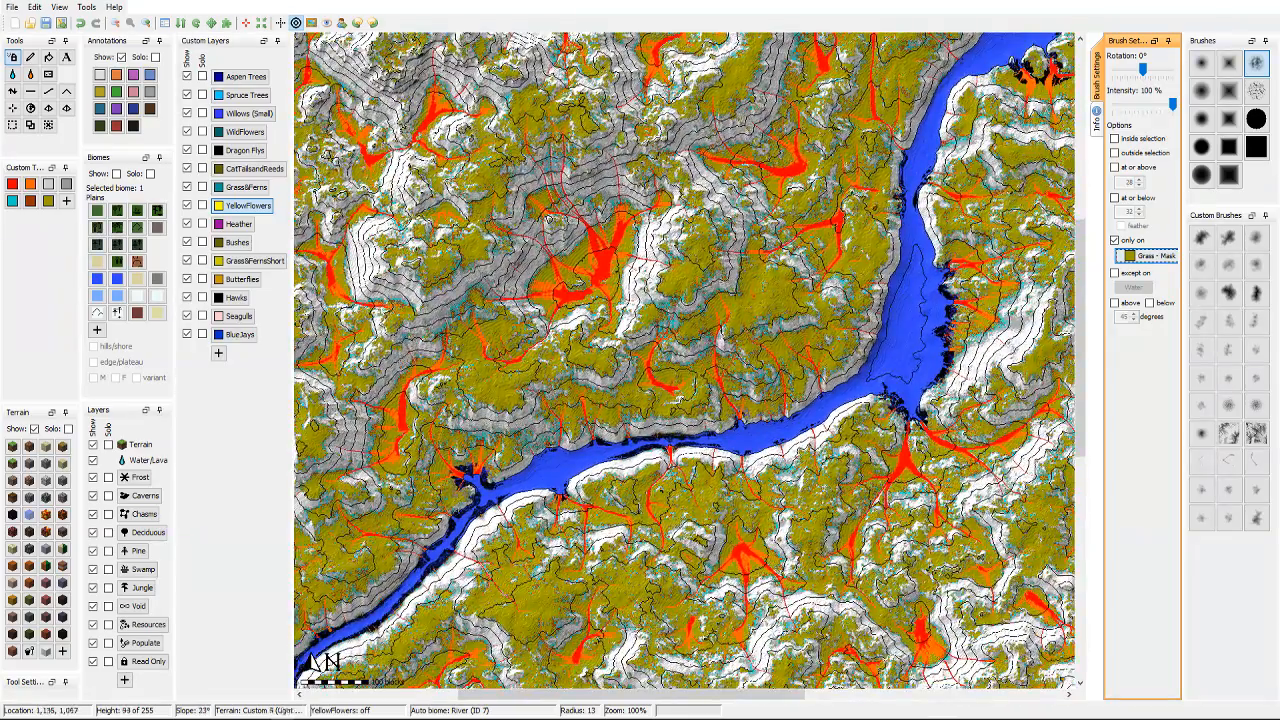
pyautogui.scroll(3, 744, 303)
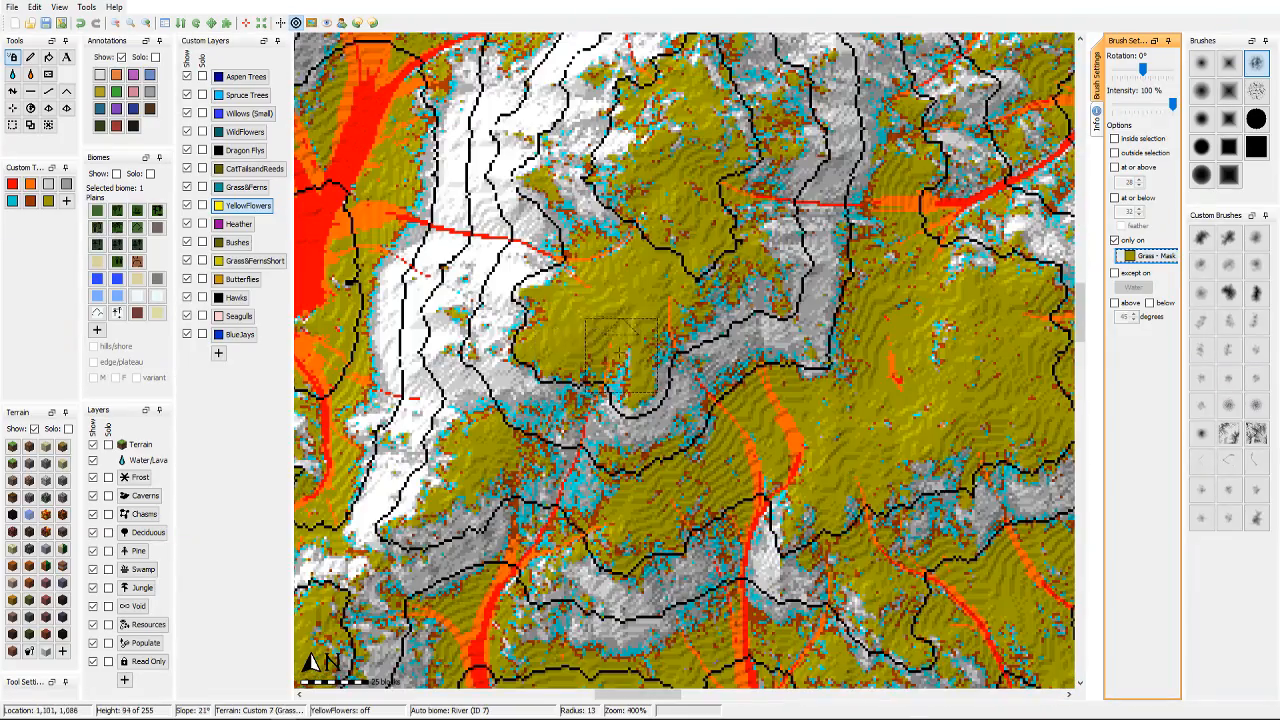
pyautogui.scroll(-7, 605, 345)
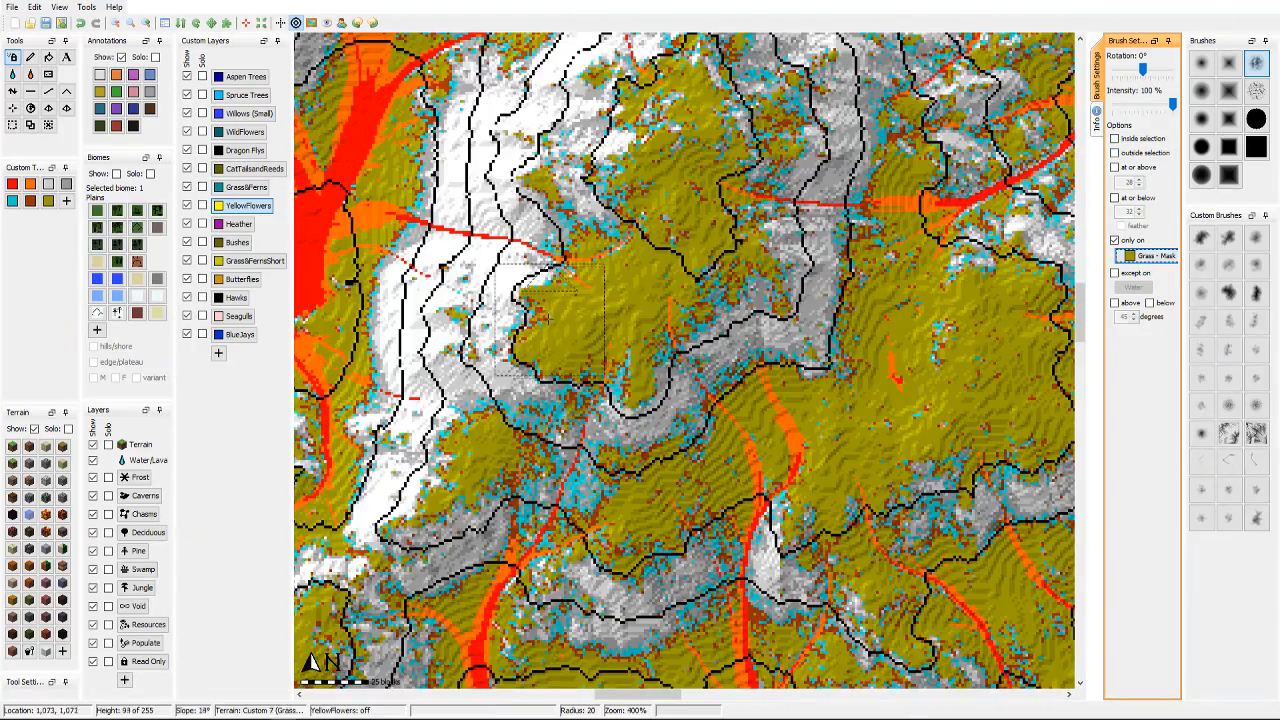
pyautogui.moveTo(548, 318)
pyautogui.mouseDown()
pyautogui.moveTo(615, 362)
pyautogui.moveTo(737, 276)
pyautogui.moveTo(728, 262)
pyautogui.moveTo(590, 340)
pyautogui.mouseUp()
pyautogui.moveTo(751, 374); pyautogui.dragTo(428, 364, button='middle')
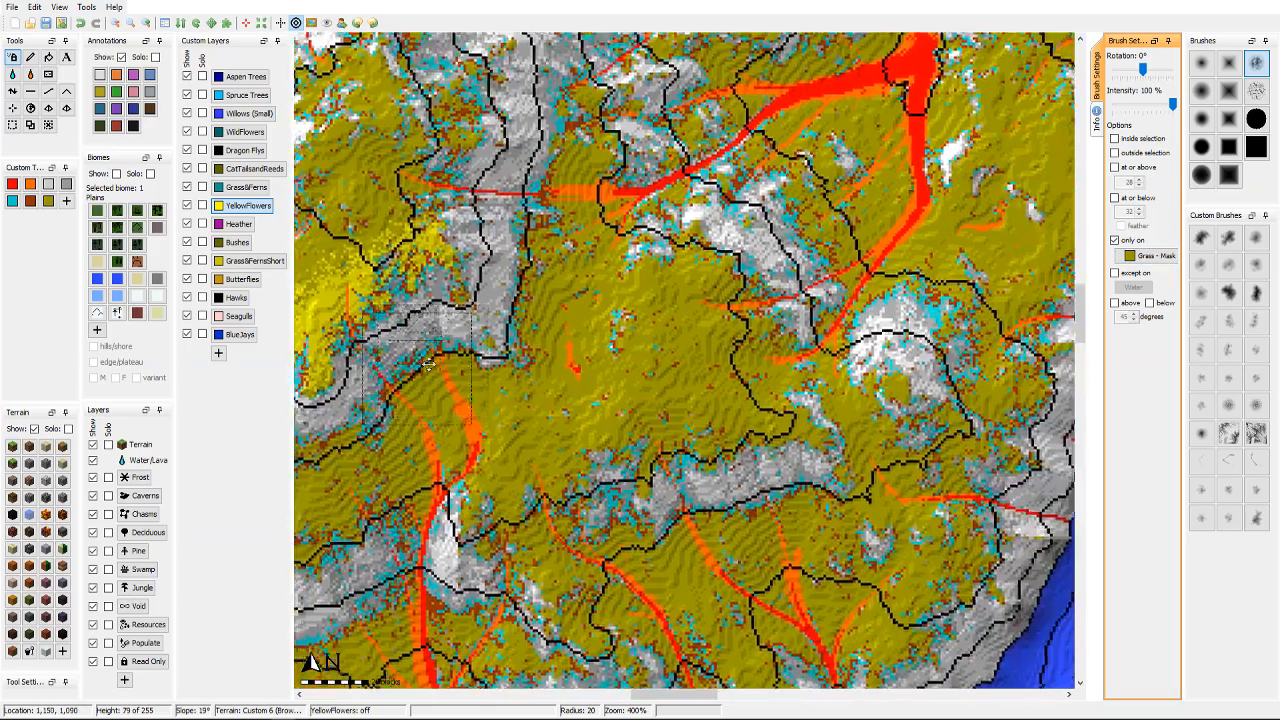
pyautogui.moveTo(690, 300)
pyautogui.mouseDown()
pyautogui.moveTo(710, 290)
pyautogui.moveTo(660, 272)
pyautogui.moveTo(703, 282)
pyautogui.moveTo(728, 312)
pyautogui.mouseUp()
# Step: Reduce the brush radius to 16 and spray YellowFlowers along the grassy strip below the red flow junction west of the river
pyautogui.moveTo(730, 230); pyautogui.dragTo(668, 340, button='middle')
pyautogui.scroll(-1, 670, 340)
pyautogui.moveTo(692, 217); pyautogui.dragTo(671, 374, button='middle')
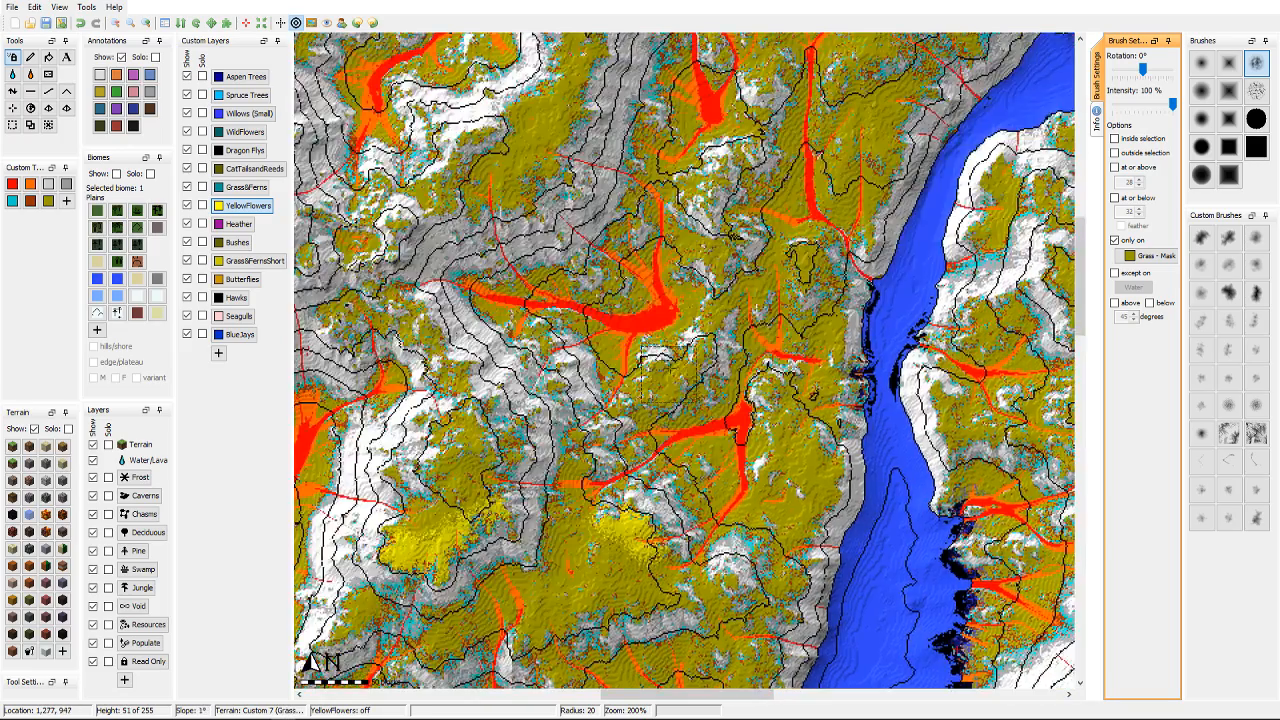
pyautogui.scroll(1, 679, 375)
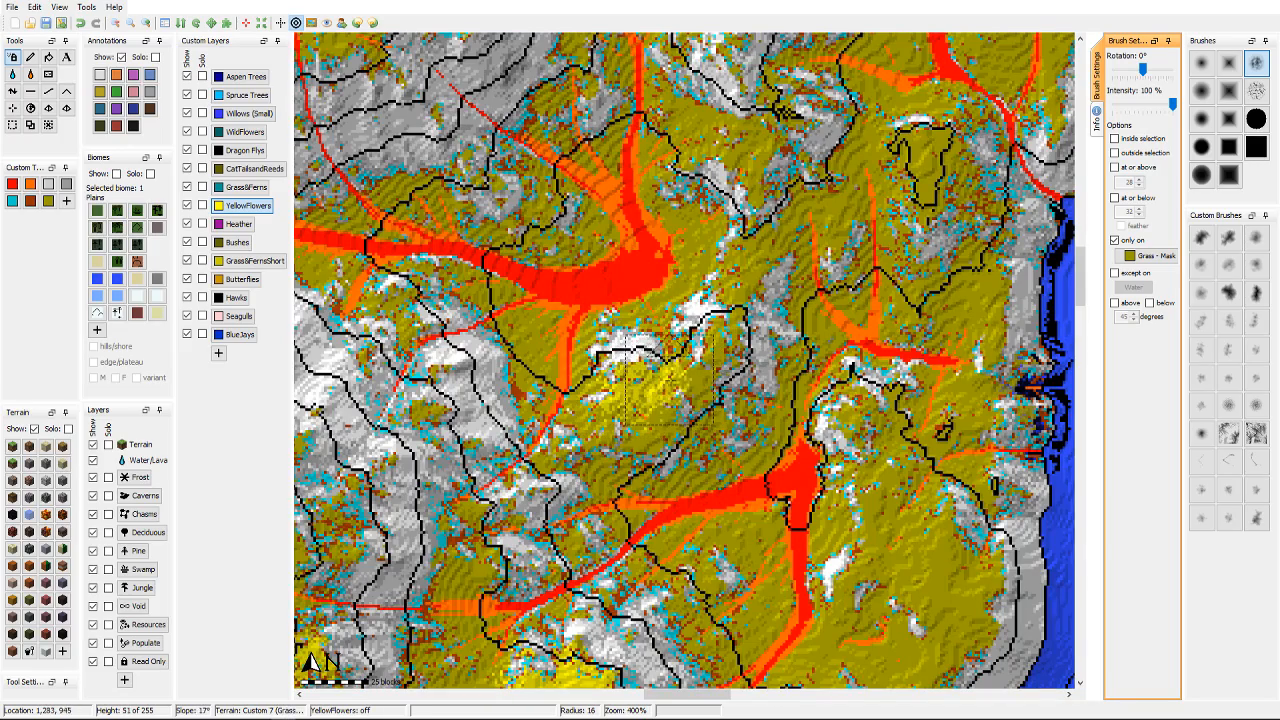
pyautogui.moveTo(670, 380)
pyautogui.mouseDown()
pyautogui.moveTo(712, 347)
pyautogui.moveTo(717, 357)
pyautogui.mouseUp()
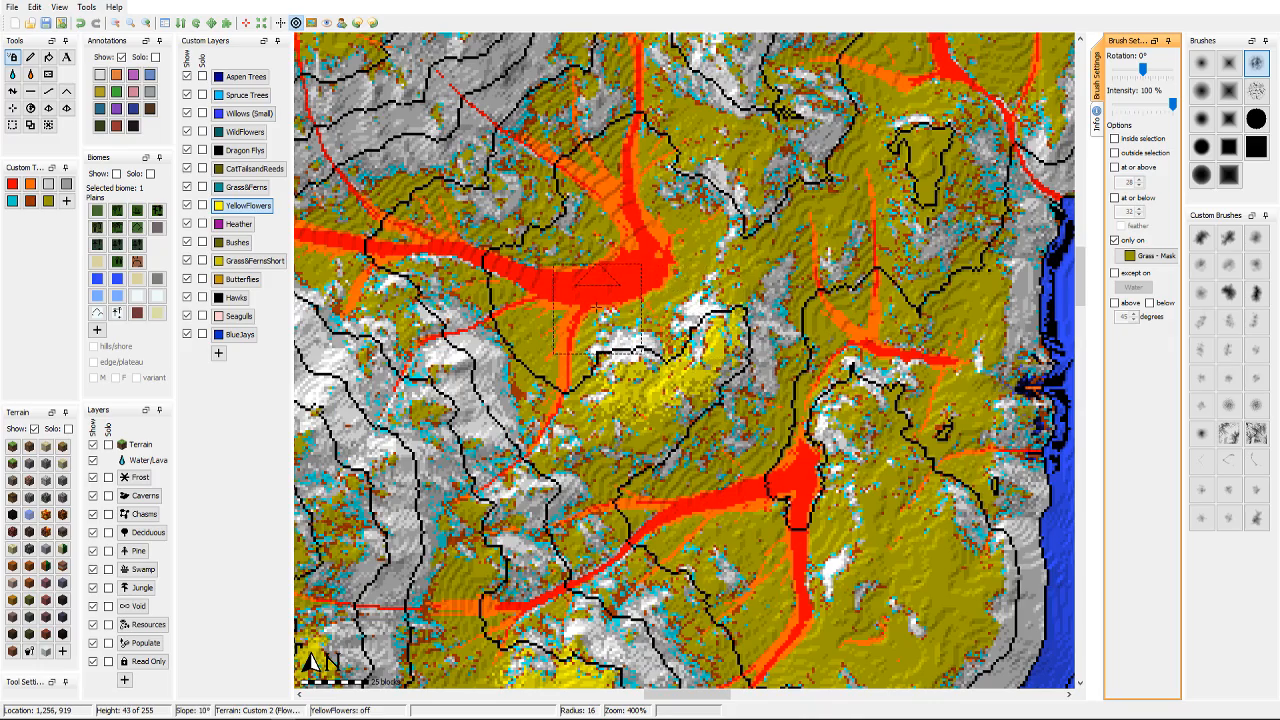
# Step: Scatter radius-16 YellowFlowers patches across the grassy hillsides and valleys northwest of the river, working toward the small lake
pyautogui.scroll(-3, 597, 308)
pyautogui.scroll(1, 577, 270)
pyautogui.moveTo(577, 270); pyautogui.dragTo(641, 342, button='middle')
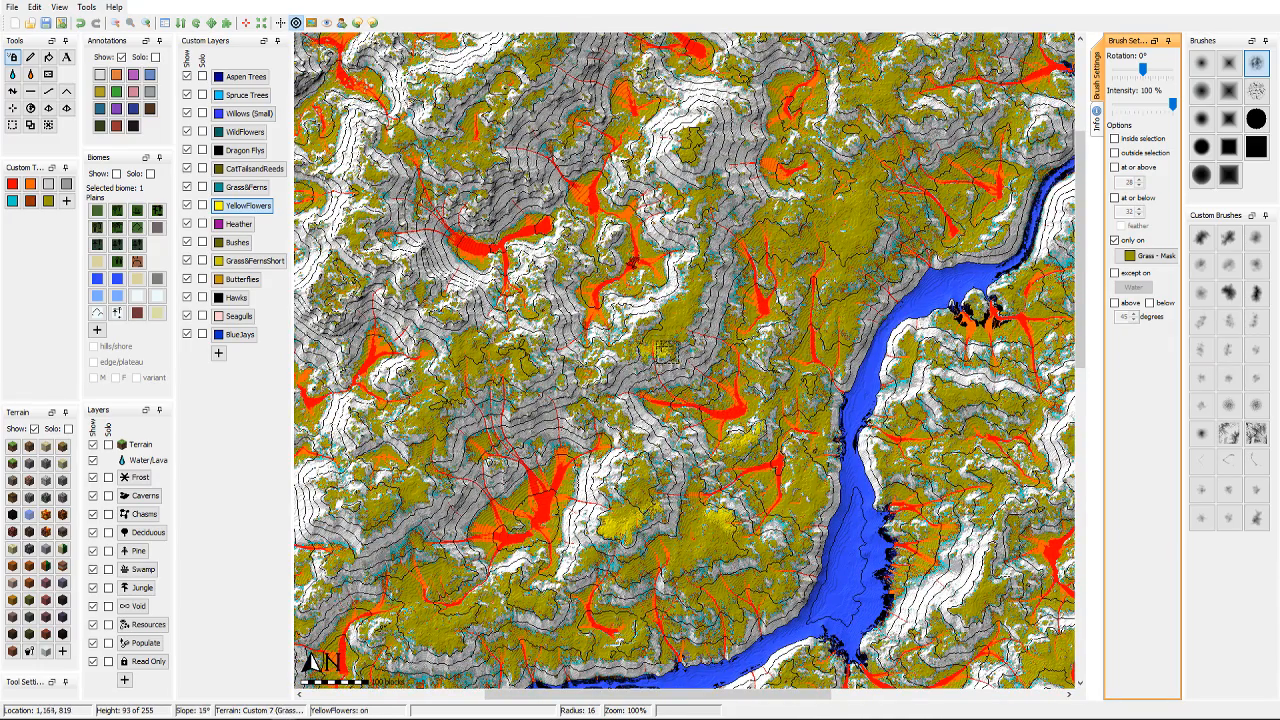
pyautogui.moveTo(526, 365); pyautogui.dragTo(639, 322, button='middle')
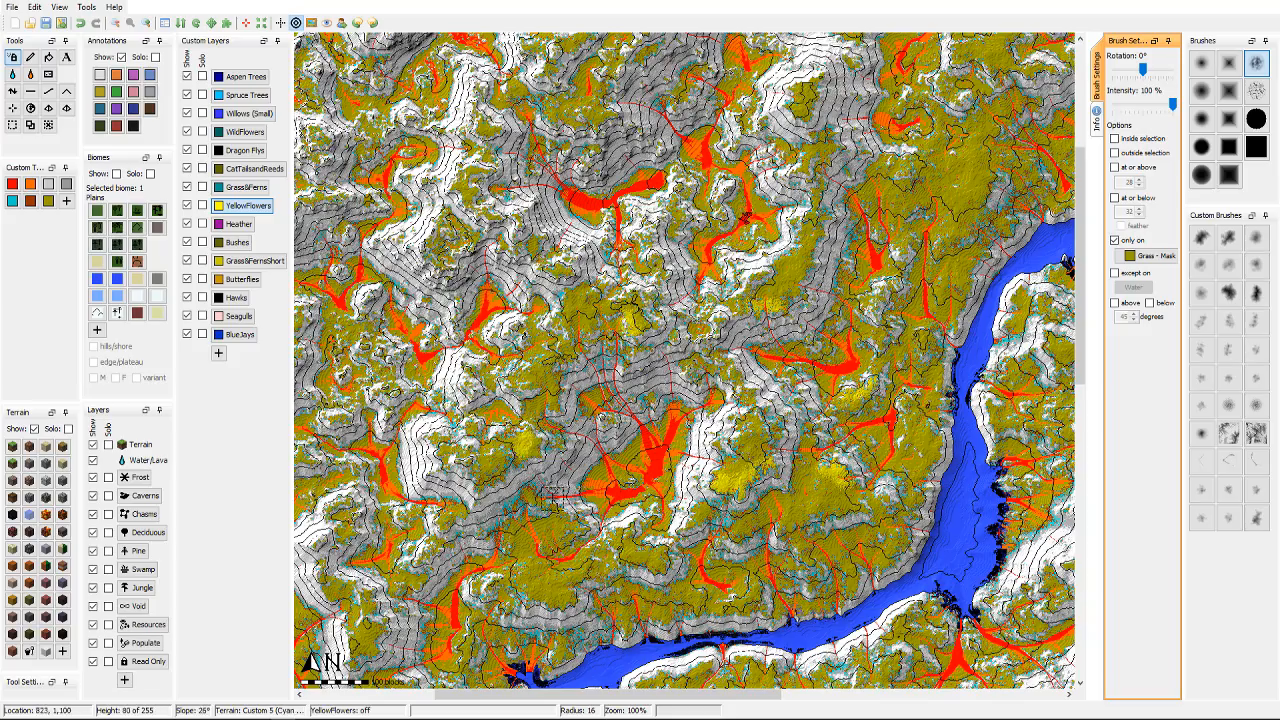
pyautogui.moveTo(580, 488)
pyautogui.mouseDown(button='middle')
pyautogui.moveTo(588, 414)
pyautogui.moveTo(680, 350)
pyautogui.mouseUp(button='middle')
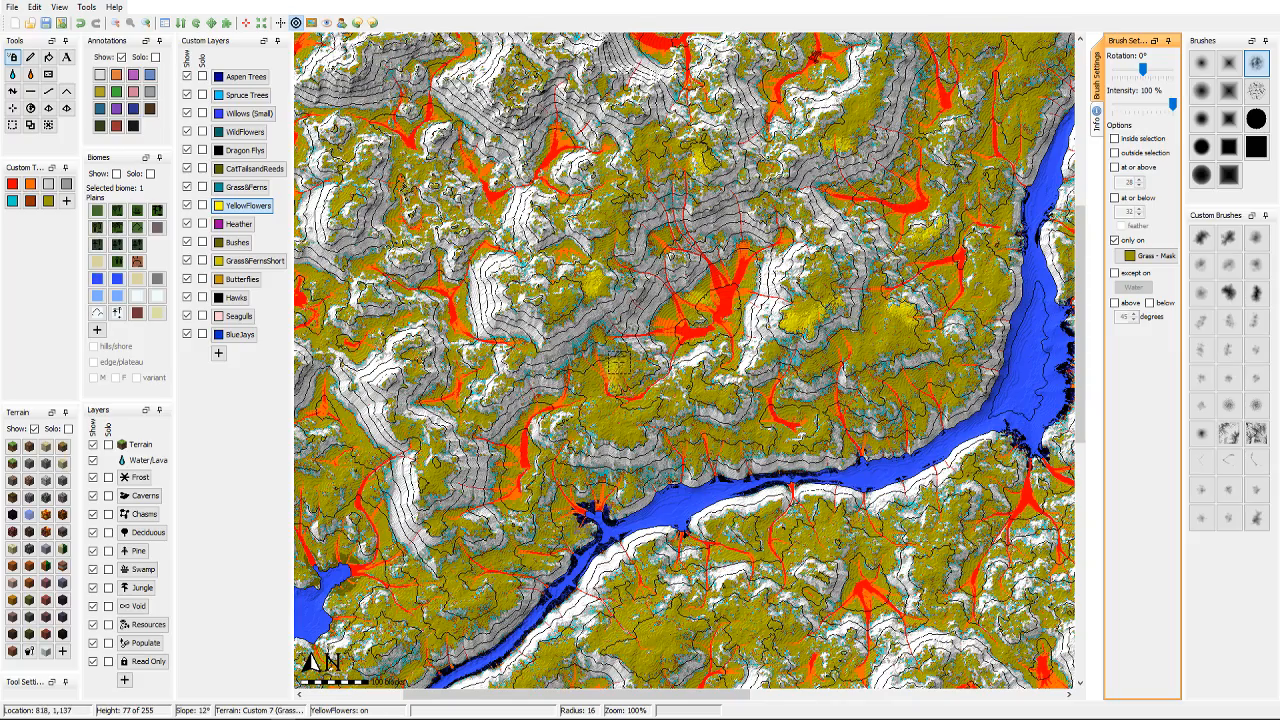
pyautogui.moveTo(614, 364); pyautogui.dragTo(664, 316, button='middle')
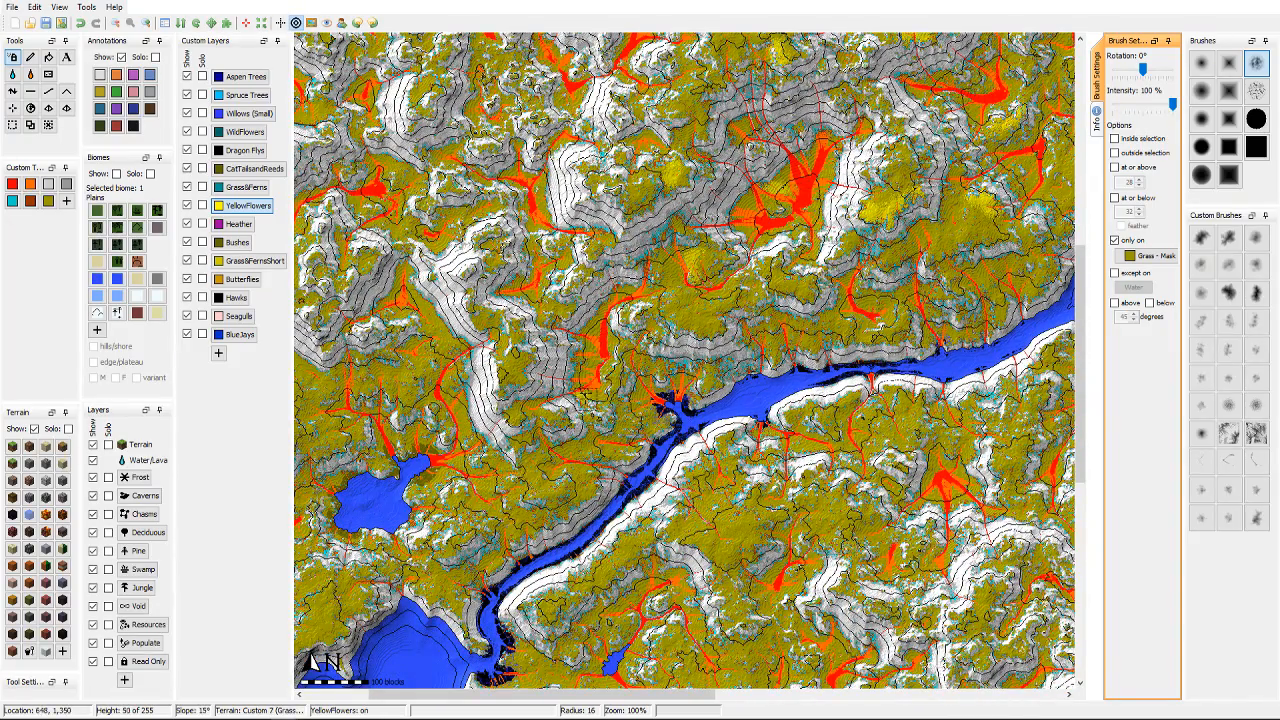
pyautogui.moveTo(590, 390); pyautogui.dragTo(695, 360, button='middle')
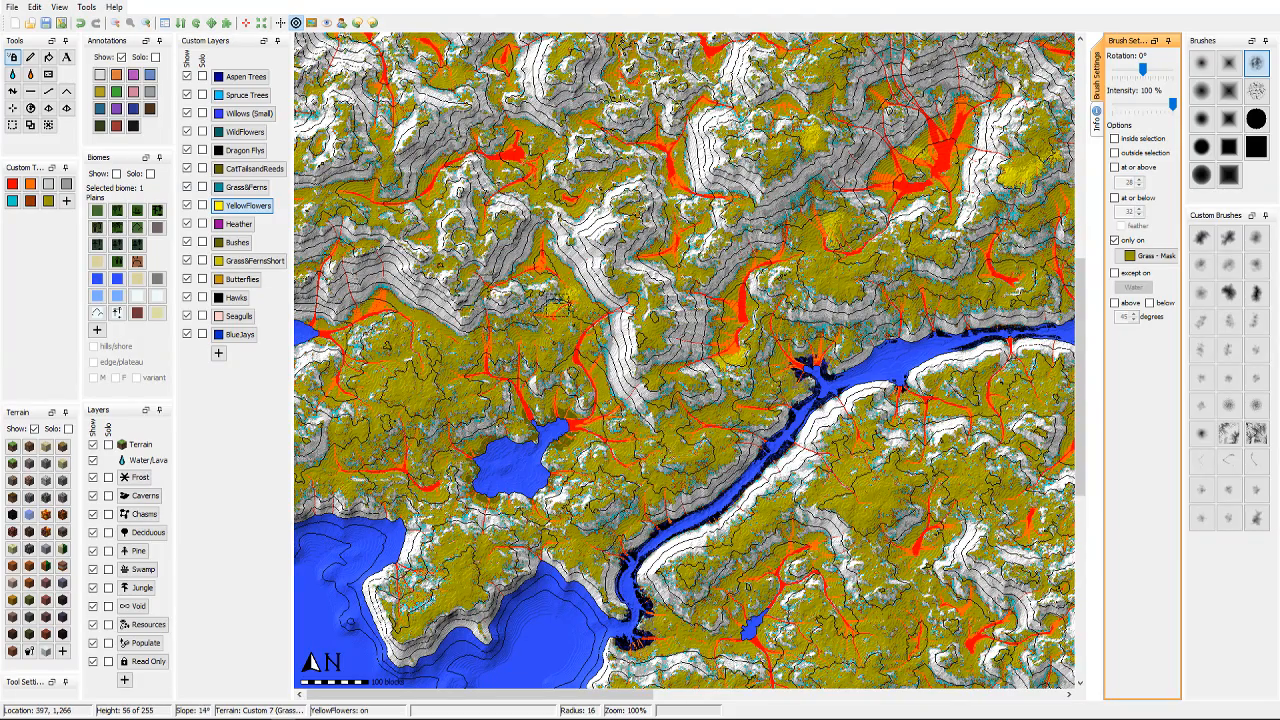
# Step: Spray YellowFlowers patches on the grass around the small lake near the map's west edge and on the coastal peninsula, using radius 18
pyautogui.moveTo(557, 293); pyautogui.dragTo(669, 301, button='middle')
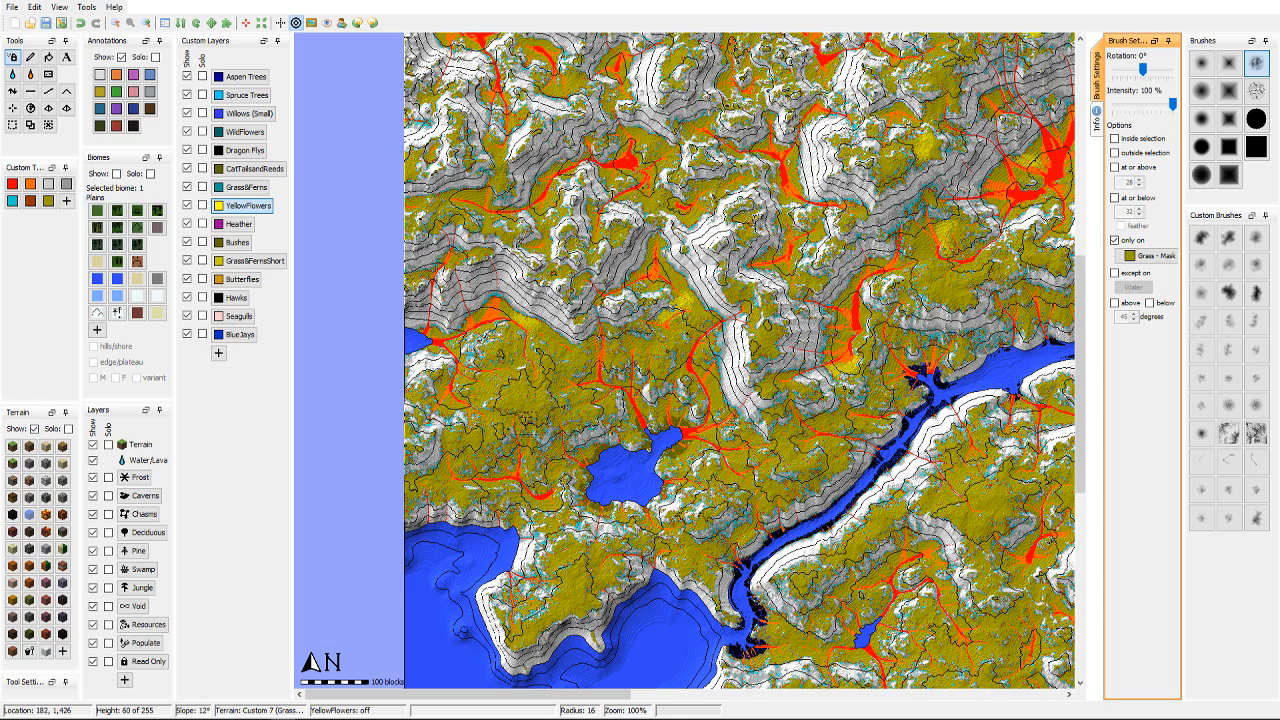
pyautogui.moveTo(530, 413); pyautogui.dragTo(540, 400)
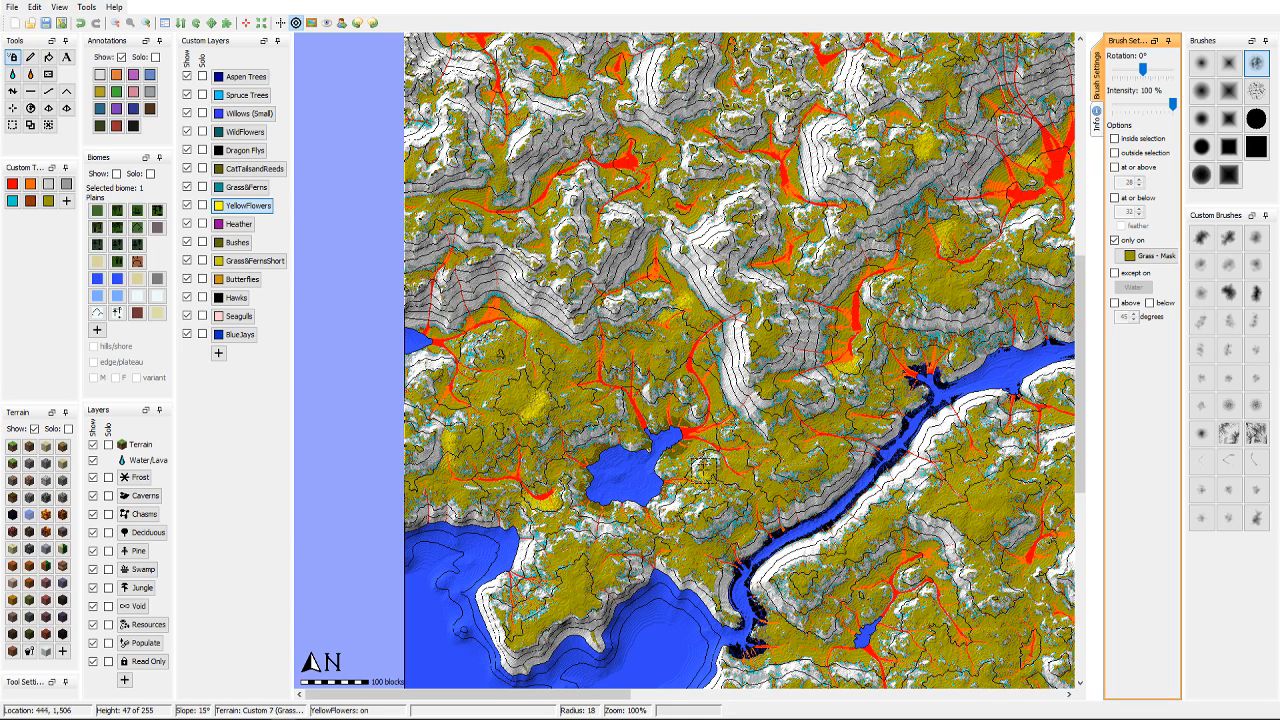
pyautogui.moveTo(716, 466); pyautogui.dragTo(813, 464)
pyautogui.moveTo(743, 488); pyautogui.dragTo(713, 393, button='middle')
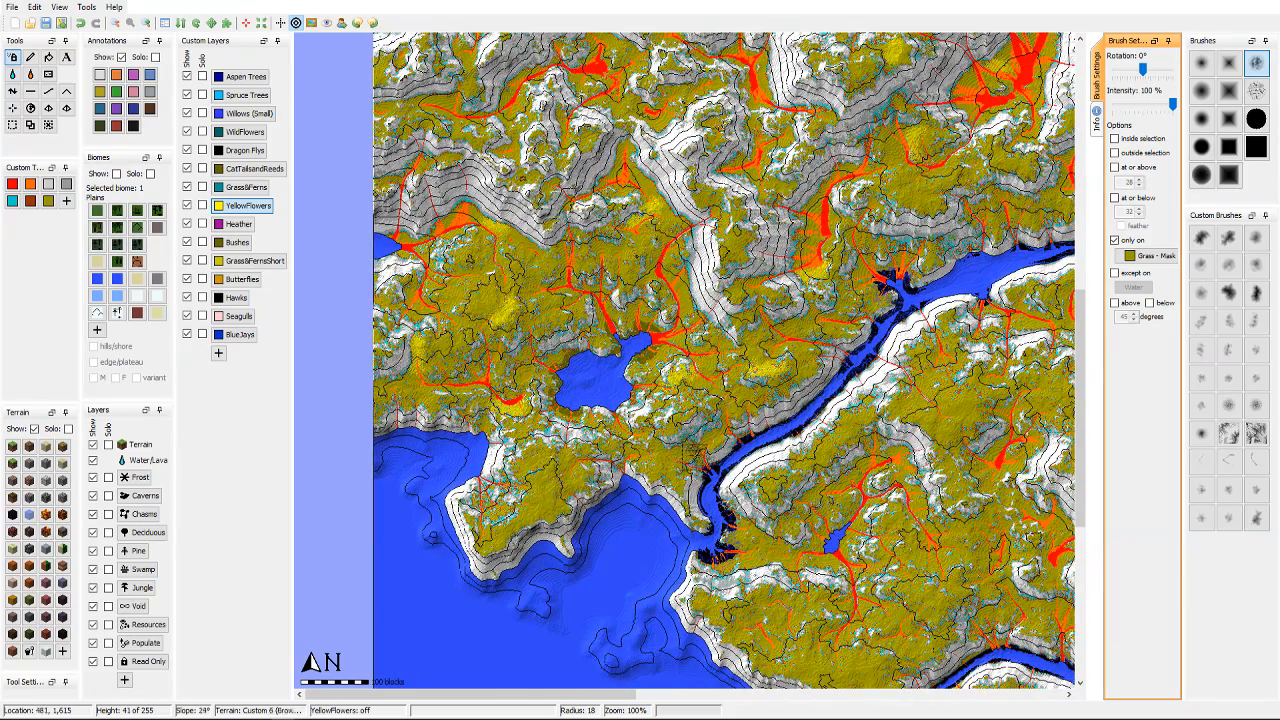
pyautogui.moveTo(532, 508); pyautogui.dragTo(540, 492)
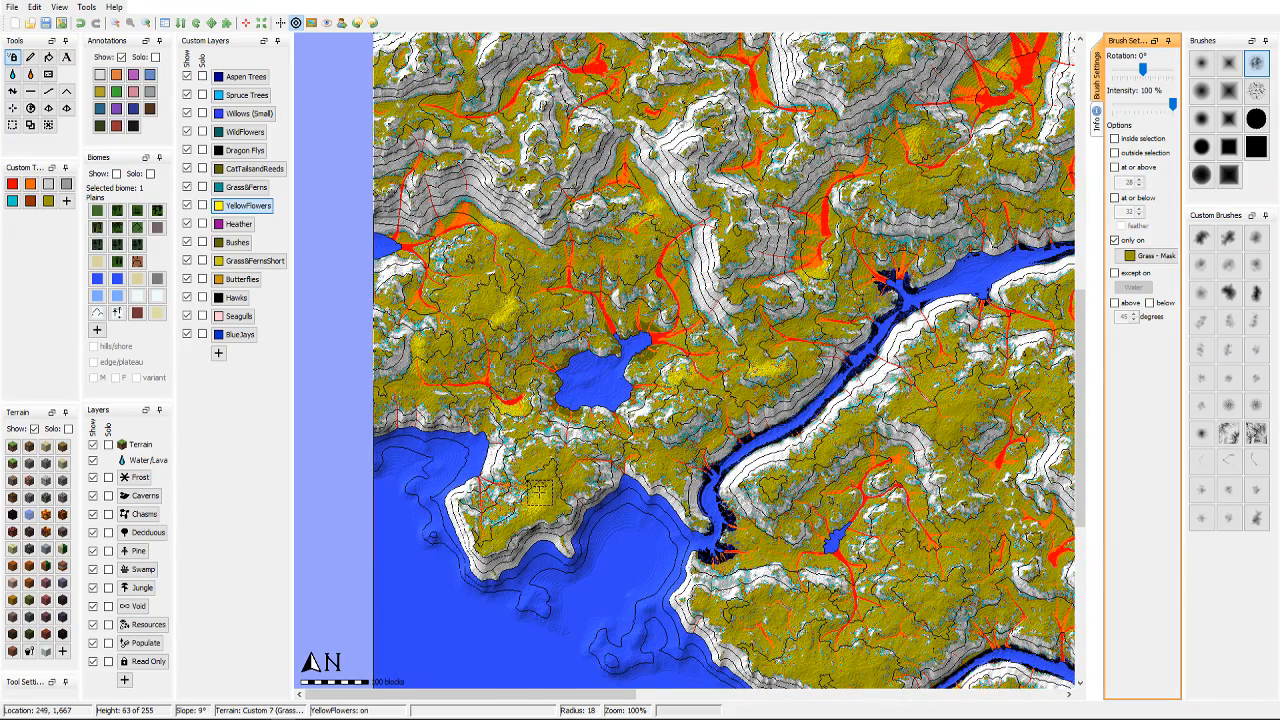
# Step: Scatter YellowFlowers patches over the grassland between the two rivers, from the coast inland, reducing the brush radius to 17
pyautogui.moveTo(647, 470); pyautogui.dragTo(603, 406, button='middle')
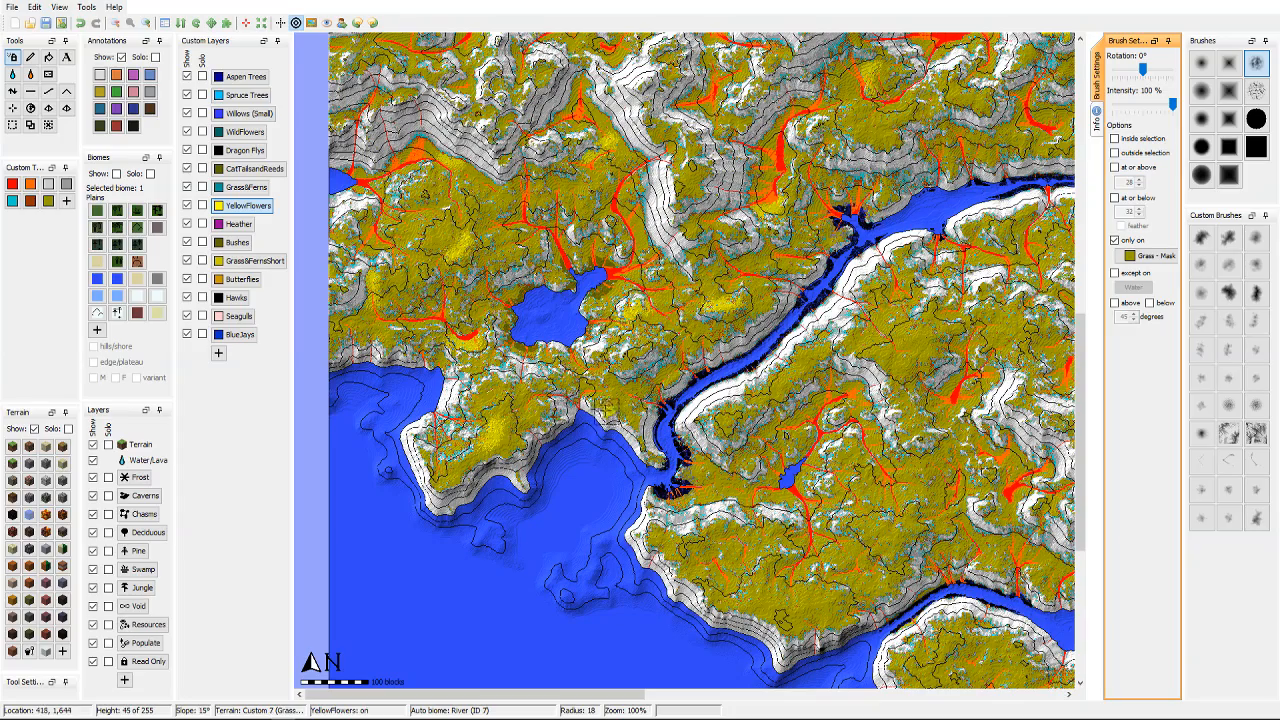
pyautogui.moveTo(670, 462); pyautogui.dragTo(602, 385, button='middle')
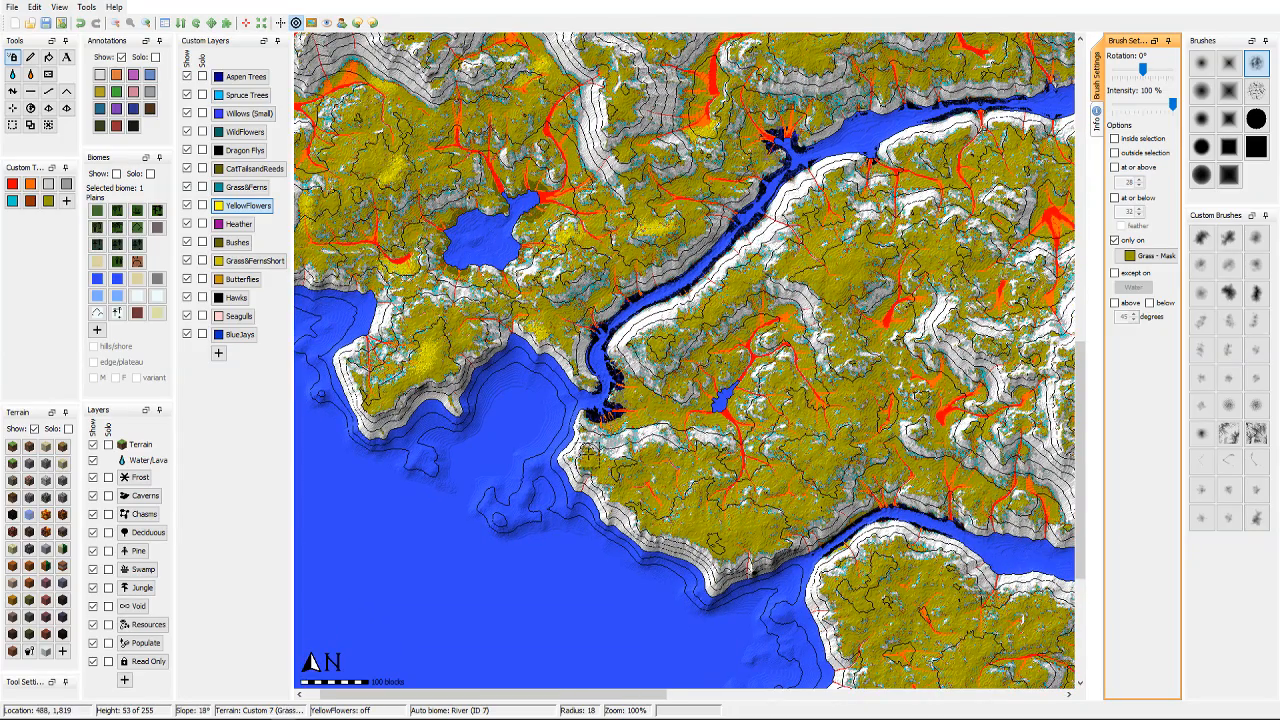
pyautogui.moveTo(702, 520); pyautogui.dragTo(632, 446, button='middle')
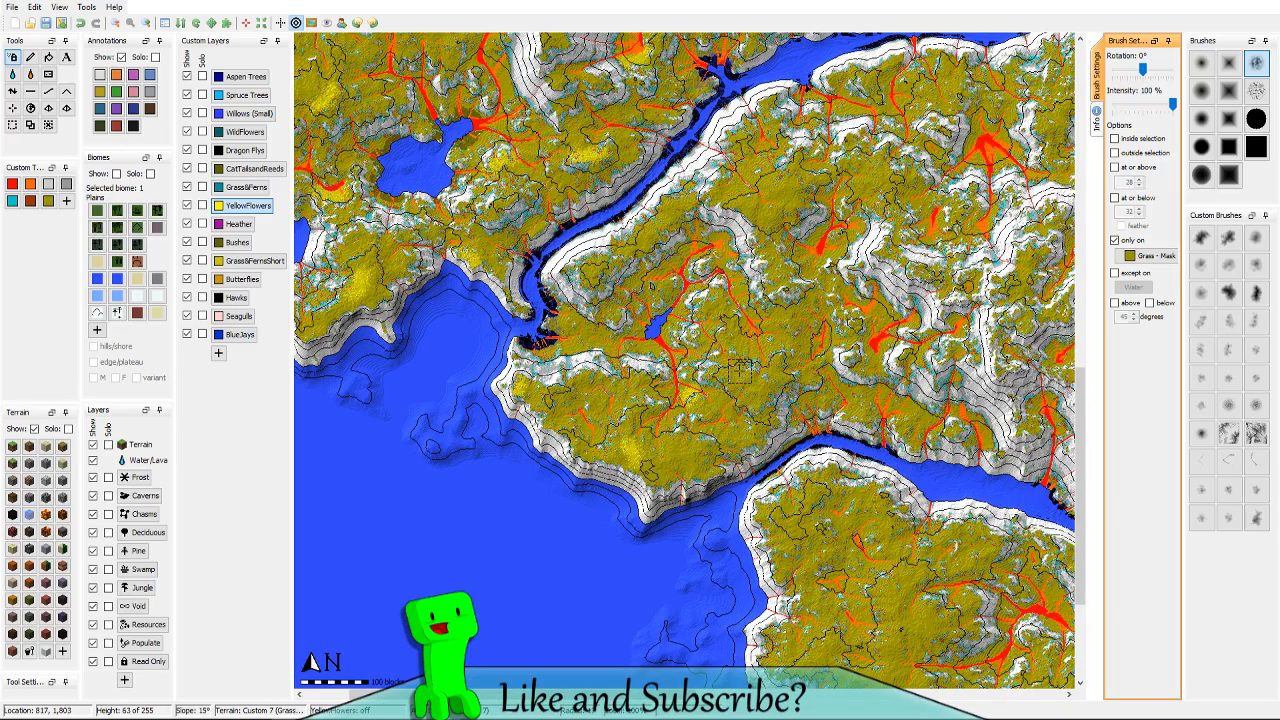
pyautogui.click(737, 360)
pyautogui.moveTo(839, 351); pyautogui.dragTo(757, 344, button='middle')
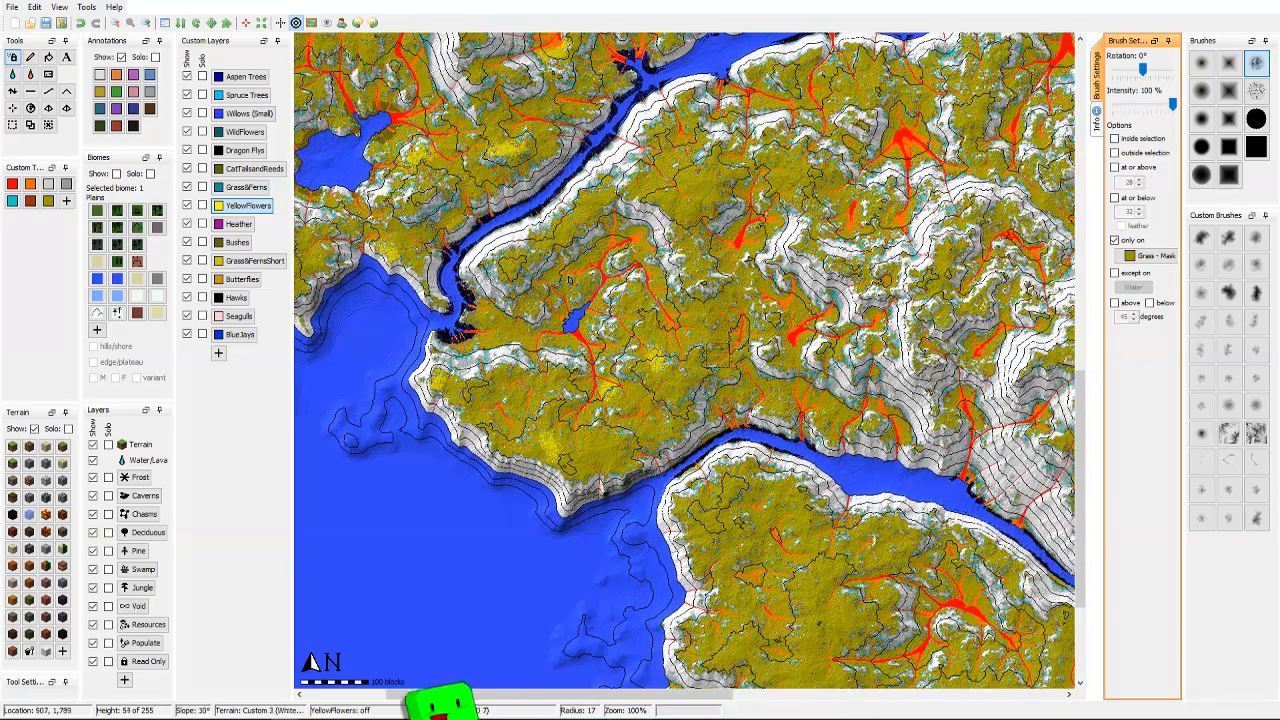
pyautogui.click(749, 330)
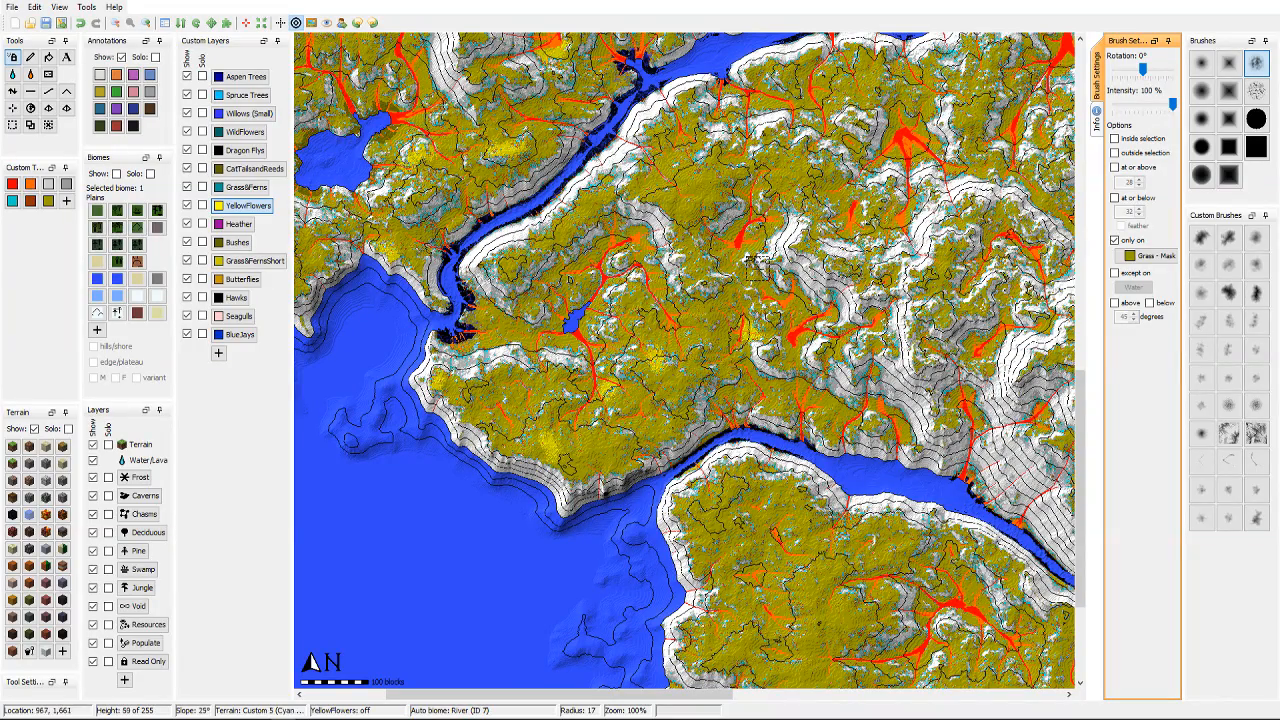
pyautogui.moveTo(757, 247); pyautogui.dragTo(686, 314, button='middle')
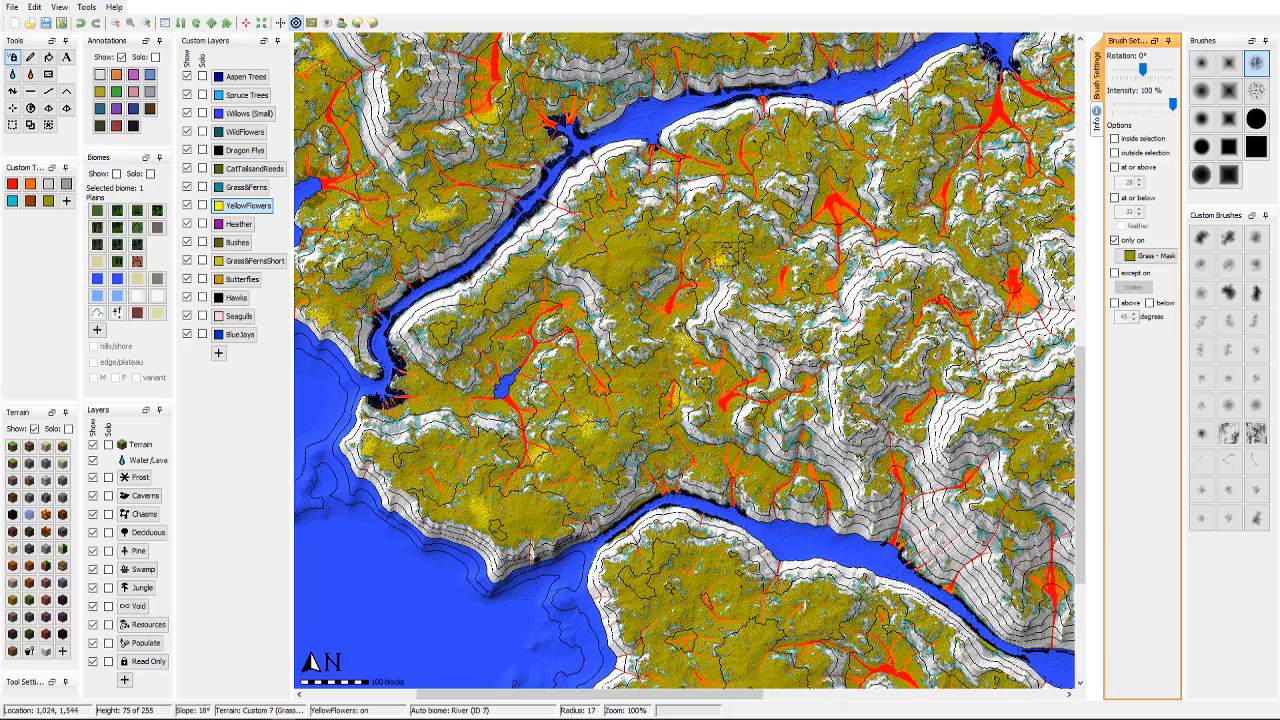
pyautogui.moveTo(779, 285); pyautogui.dragTo(692, 220, button='middle')
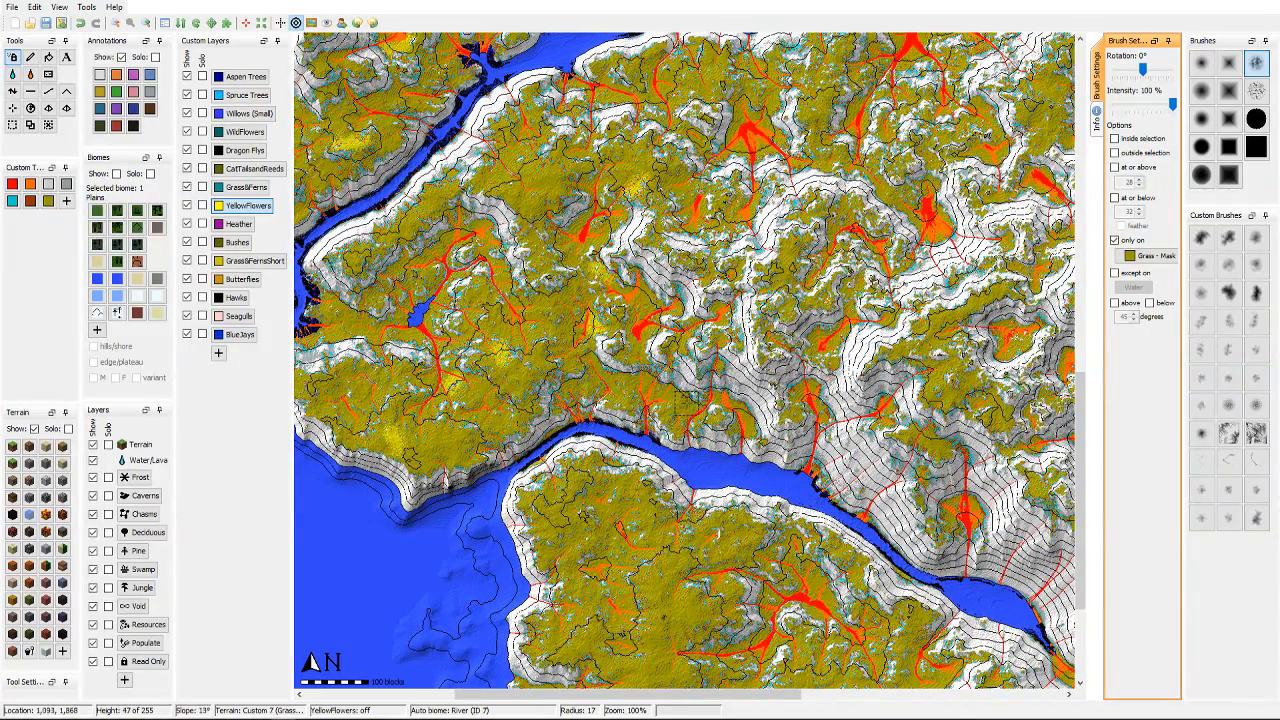
pyautogui.click(679, 395)
# Step: Spray YellowFlowers patches with radius 17 across the grassland south of the southern river, down to the map's south edge
pyautogui.moveTo(646, 543); pyautogui.dragTo(619, 318, button='middle')
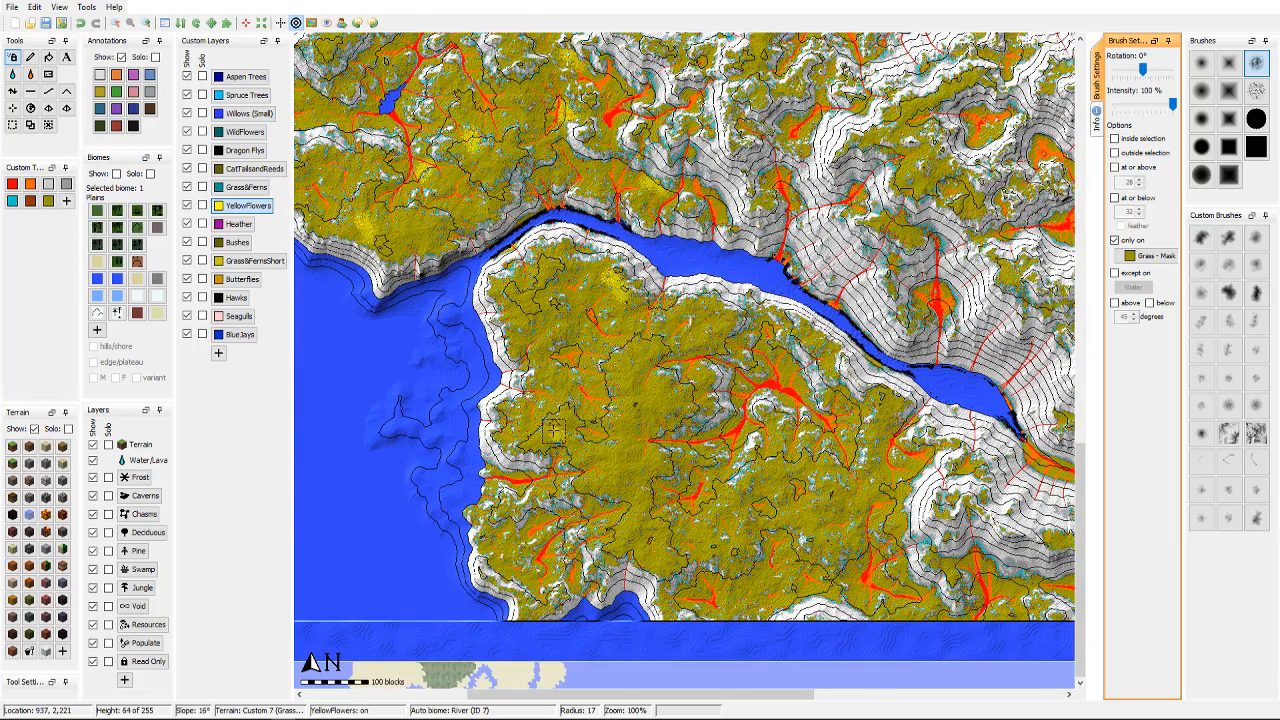
pyautogui.click(556, 418)
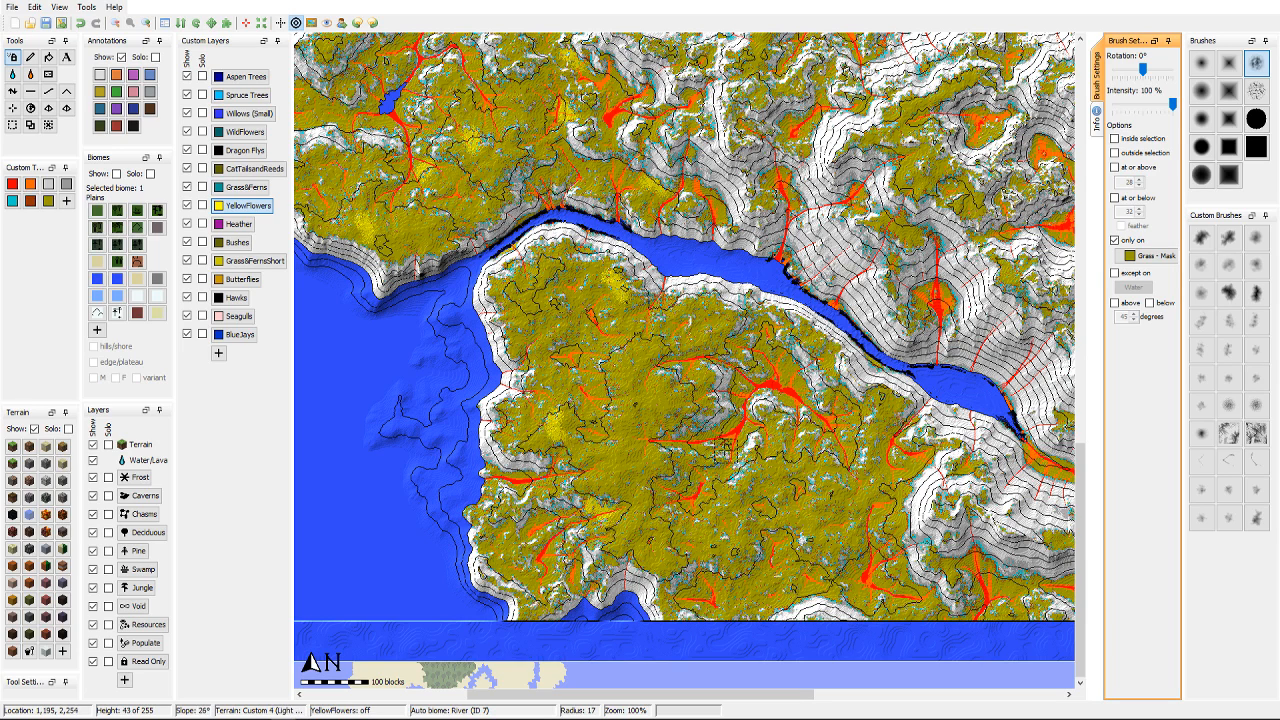
pyautogui.moveTo(720, 451); pyautogui.dragTo(676, 439)
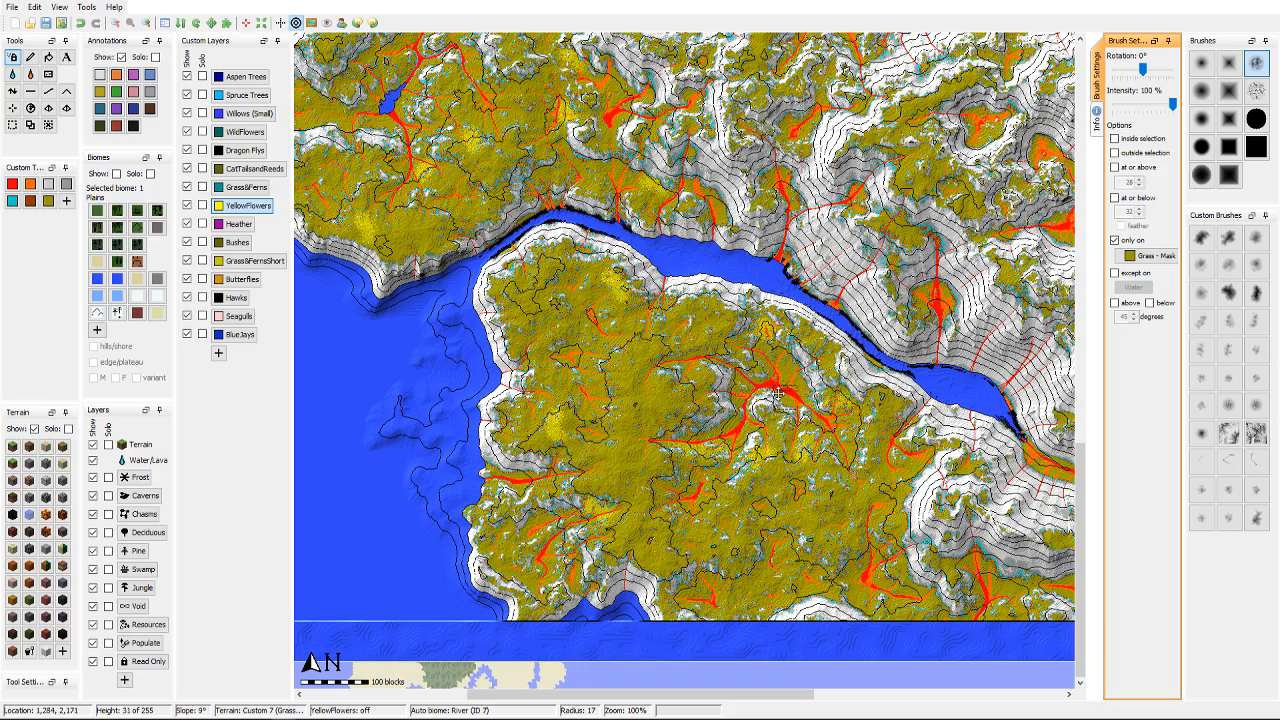
pyautogui.moveTo(777, 577); pyautogui.dragTo(686, 511, button='middle')
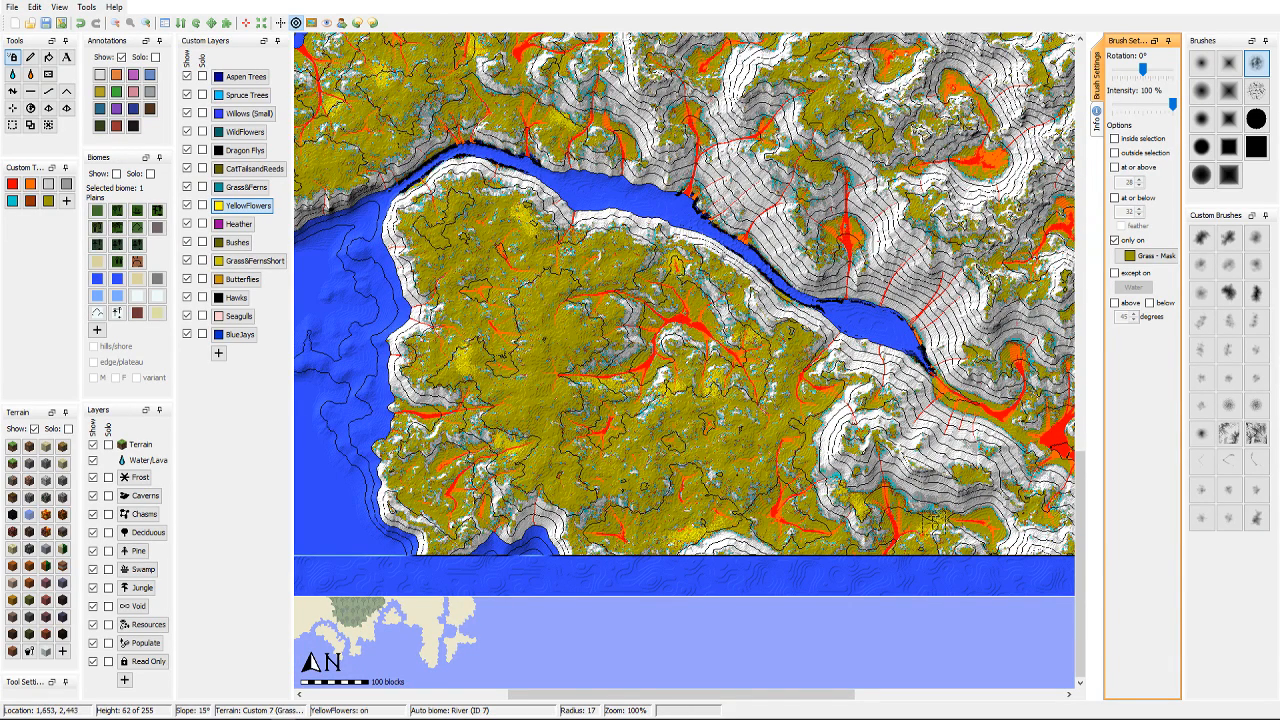
pyautogui.moveTo(900, 416); pyautogui.dragTo(713, 462, button='middle')
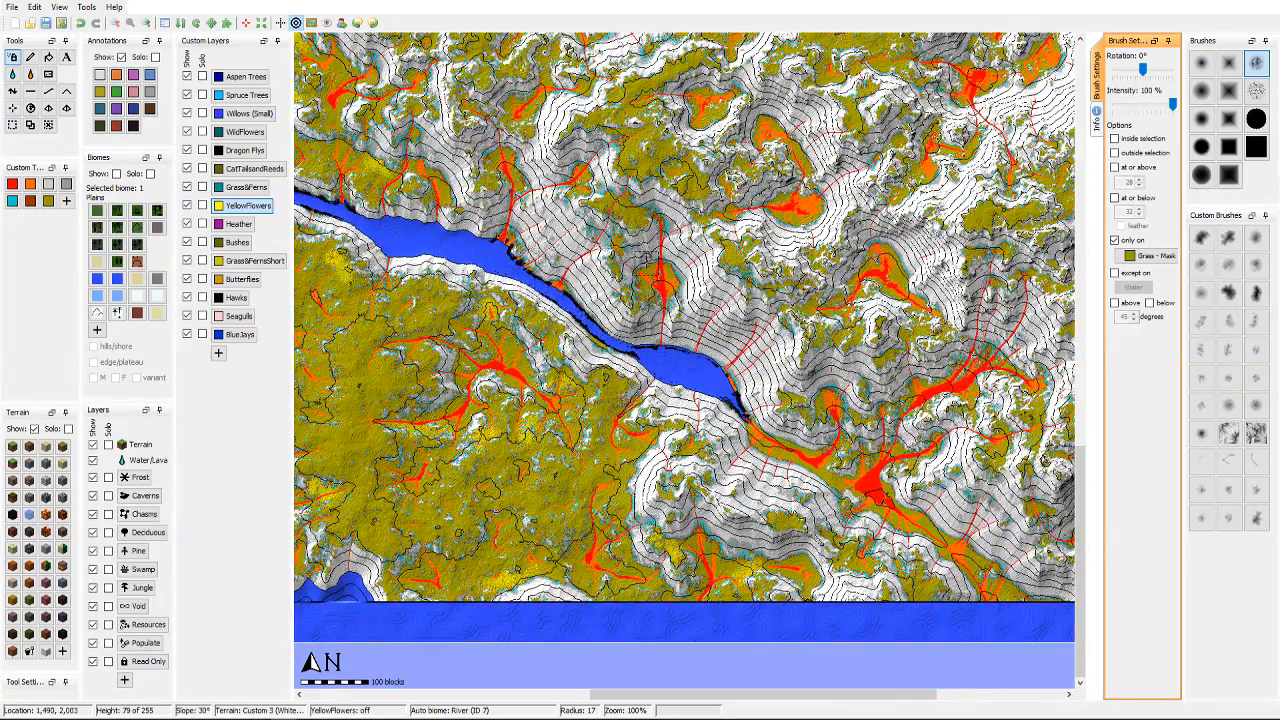
pyautogui.moveTo(706, 190); pyautogui.dragTo(700, 281, button='middle')
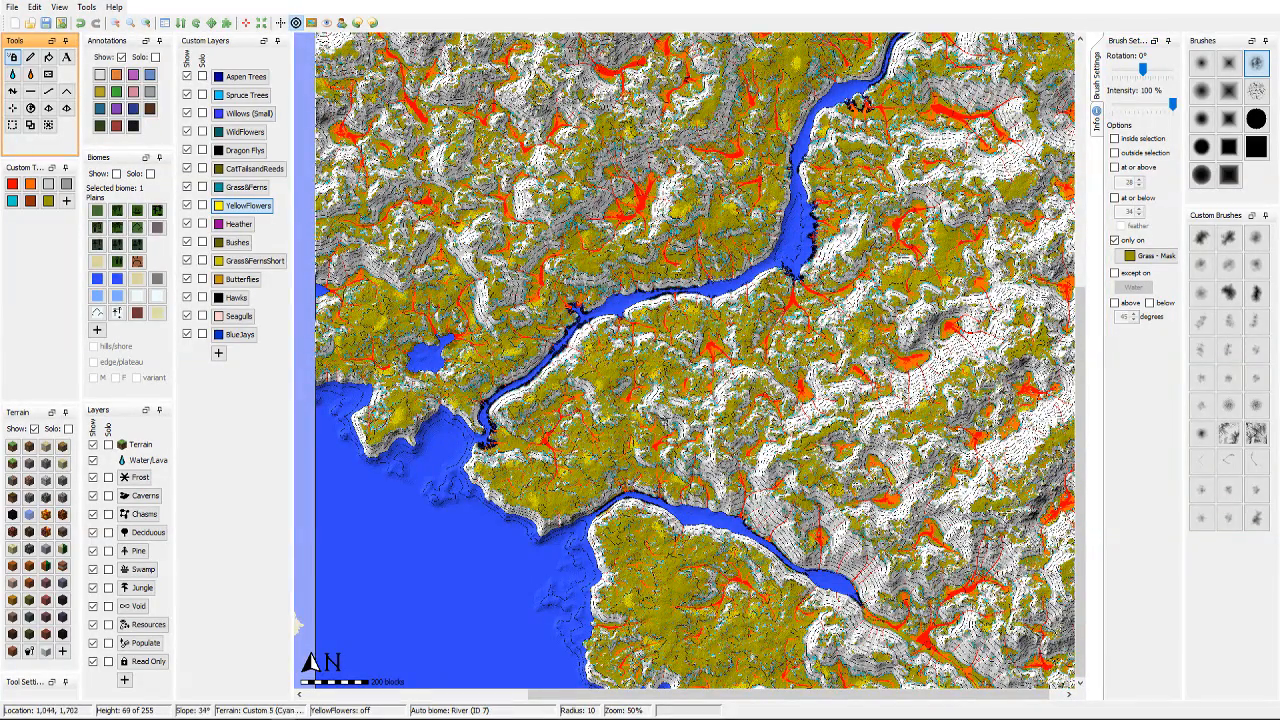
# Step: Hide the terrain display and examine how the YellowFlowers patches are distributed across the map
pyautogui.scroll(2, 680, 340)
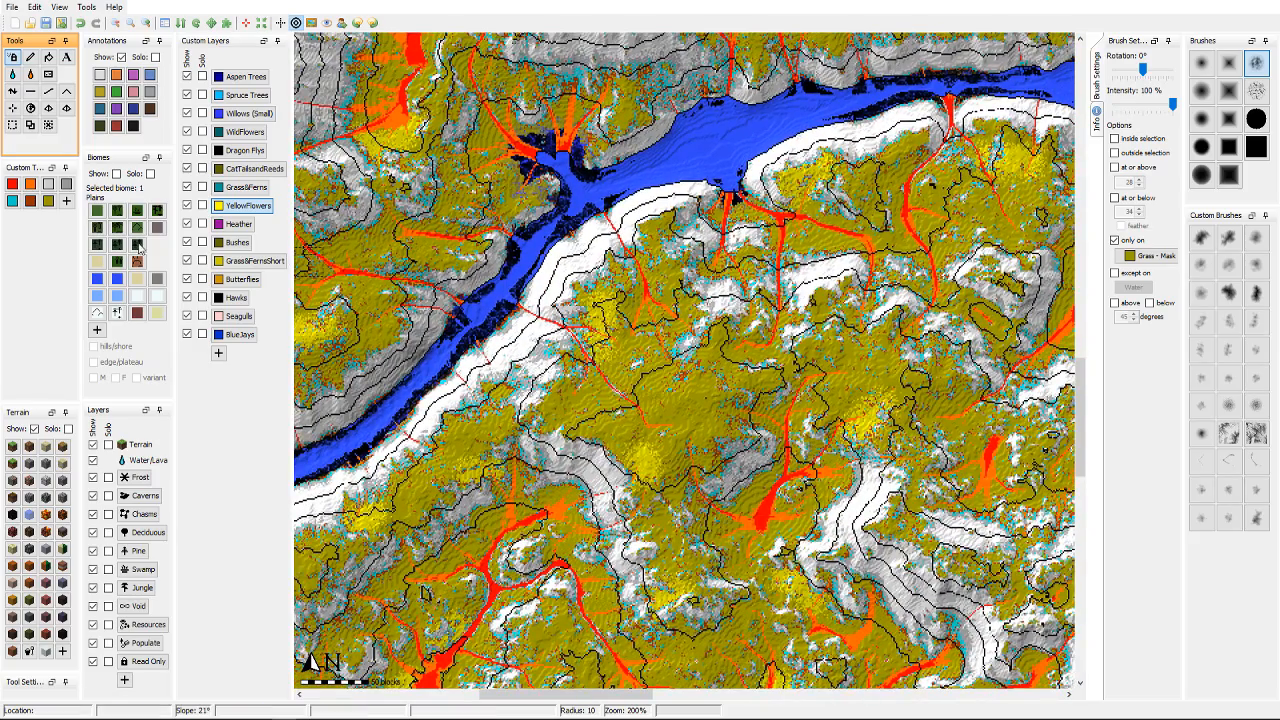
pyautogui.click(35, 428)
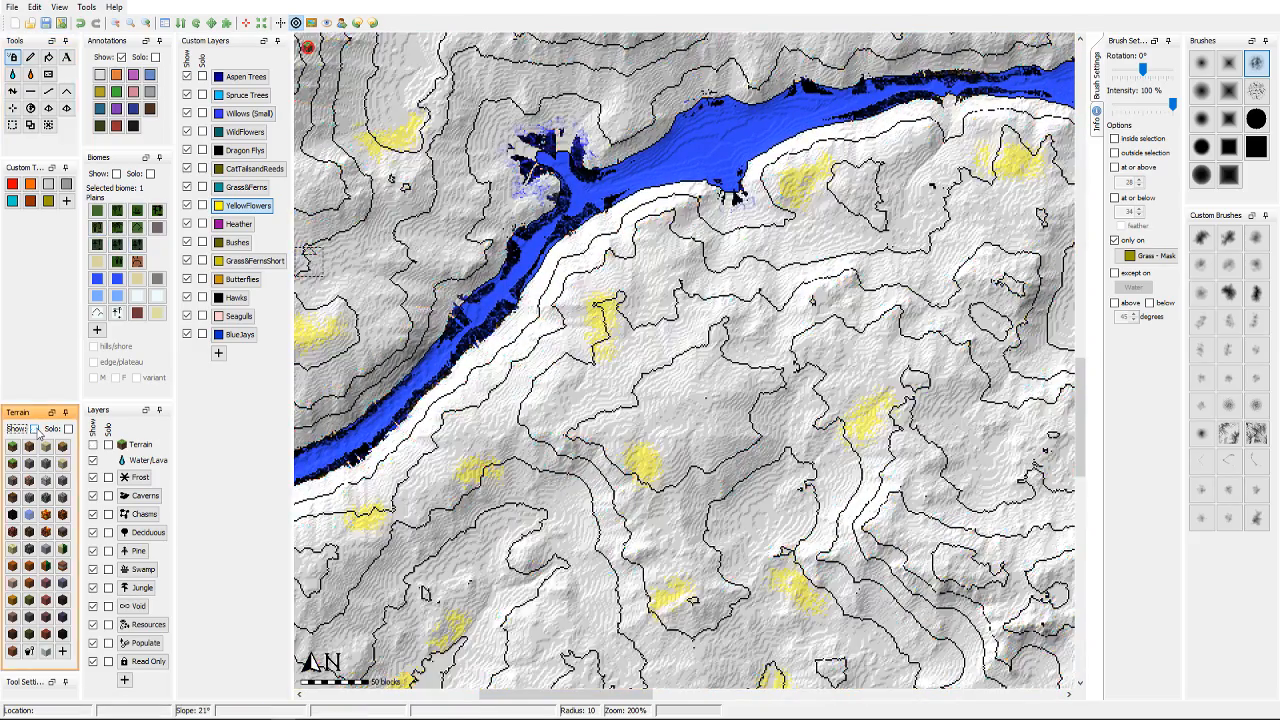
pyautogui.moveTo(640, 470); pyautogui.dragTo(763, 303, button='middle')
pyautogui.scroll(-1, 763, 303)
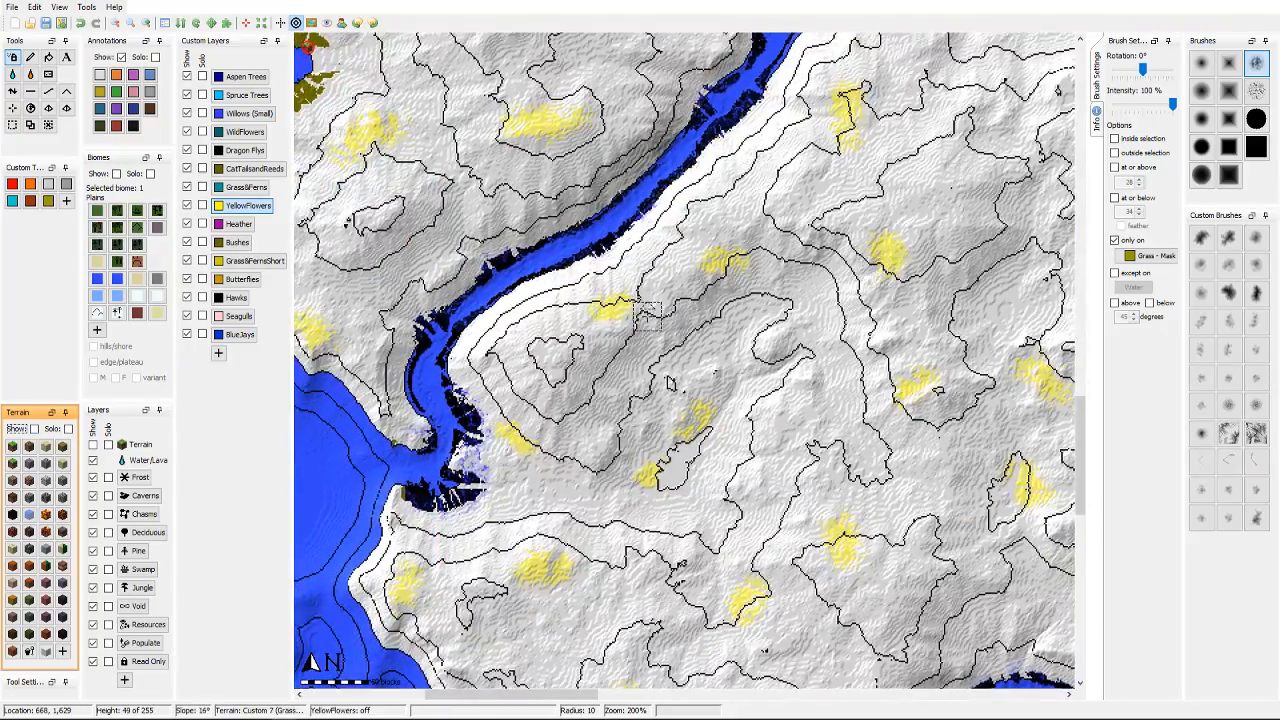
pyautogui.scroll(-1, 950, 186)
pyautogui.moveTo(816, 295); pyautogui.dragTo(730, 482, button='middle')
pyautogui.moveTo(714, 355); pyautogui.dragTo(709, 404, button='middle')
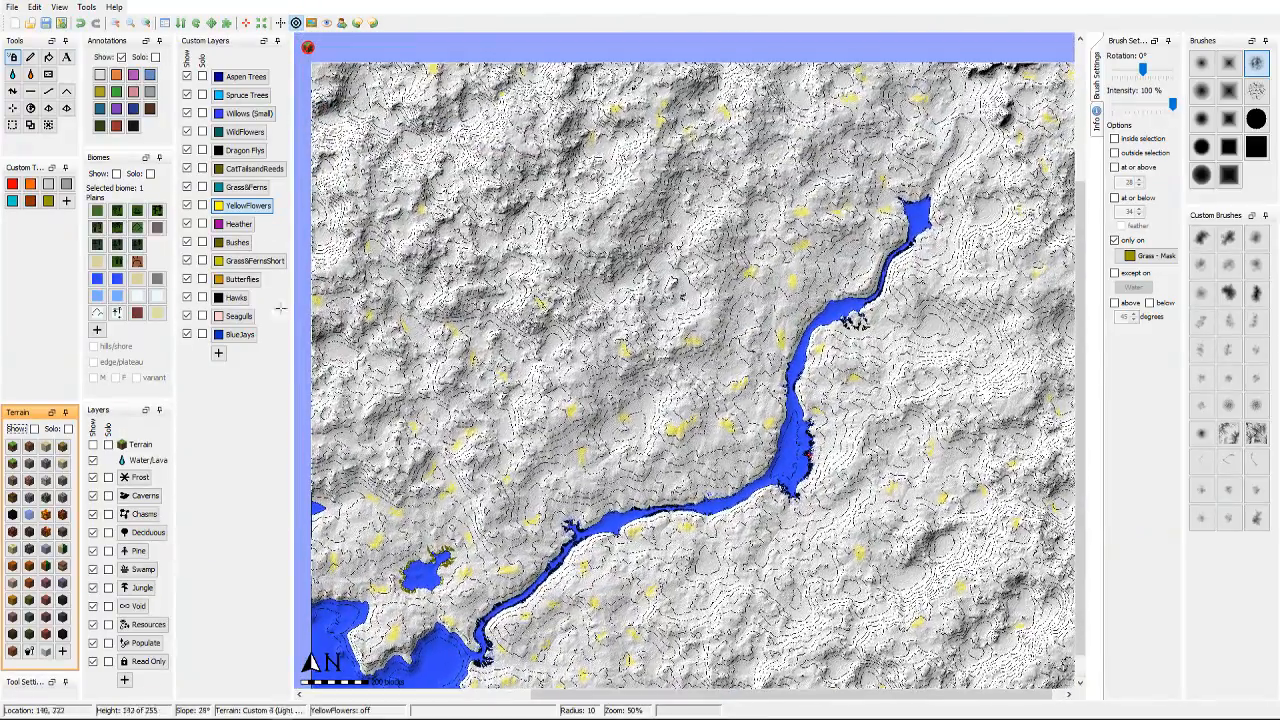
# Step: Compare the YellowFlowers patches with the terrain display shown and hidden, ending with terrain shown on the grassland west of the river
pyautogui.click(34, 429)
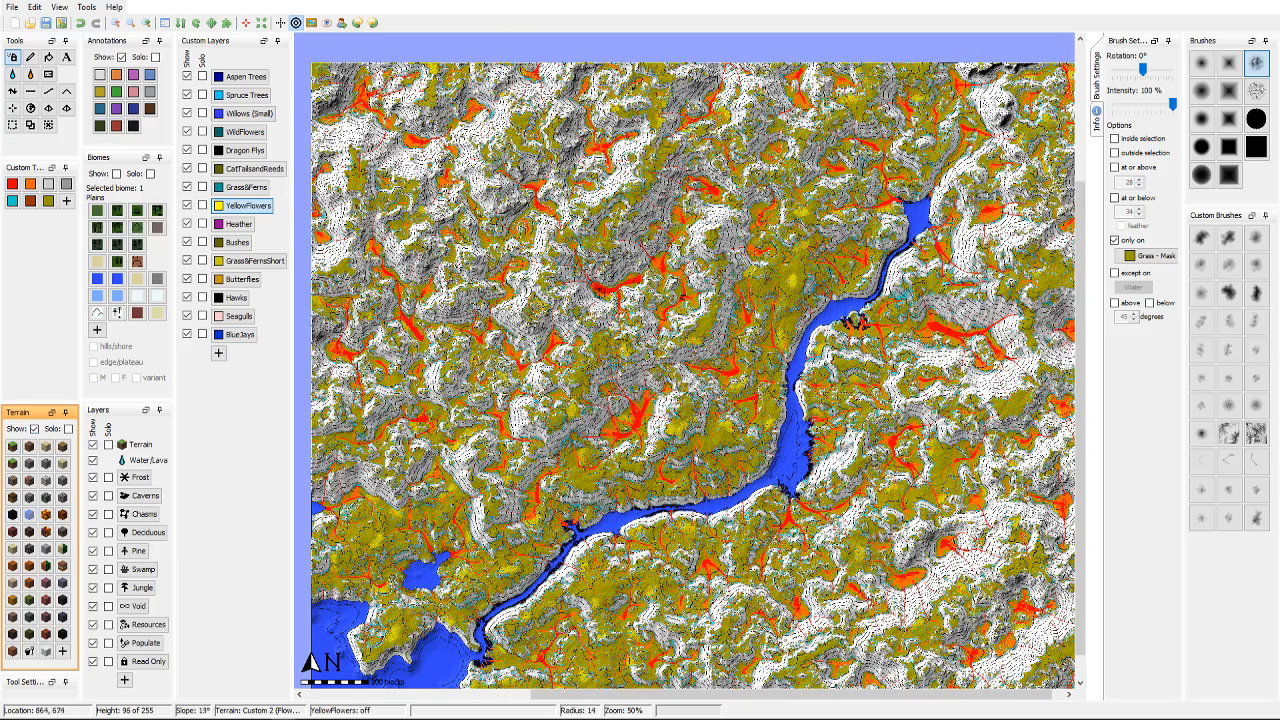
pyautogui.moveTo(780, 298); pyautogui.dragTo(596, 325, button='middle')
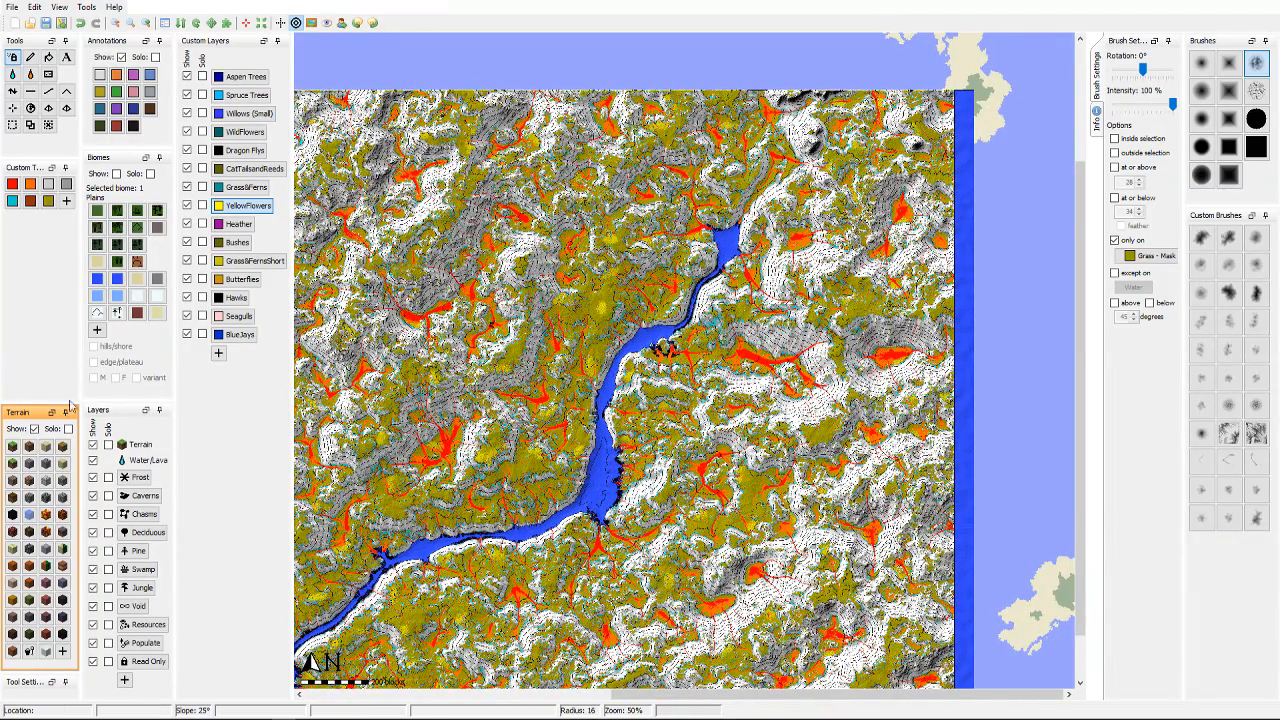
pyautogui.click(34, 428)
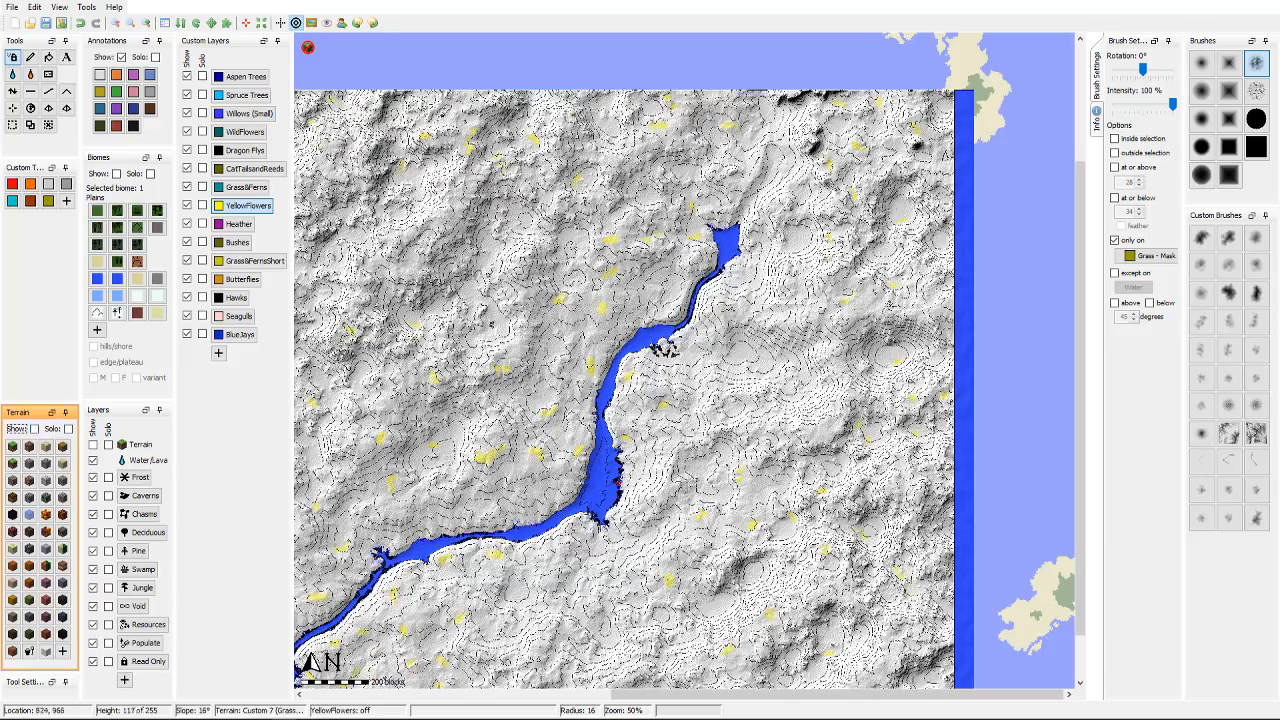
pyautogui.scroll(2, 683, 372)
pyautogui.moveTo(684, 372); pyautogui.dragTo(727, 395, button='middle')
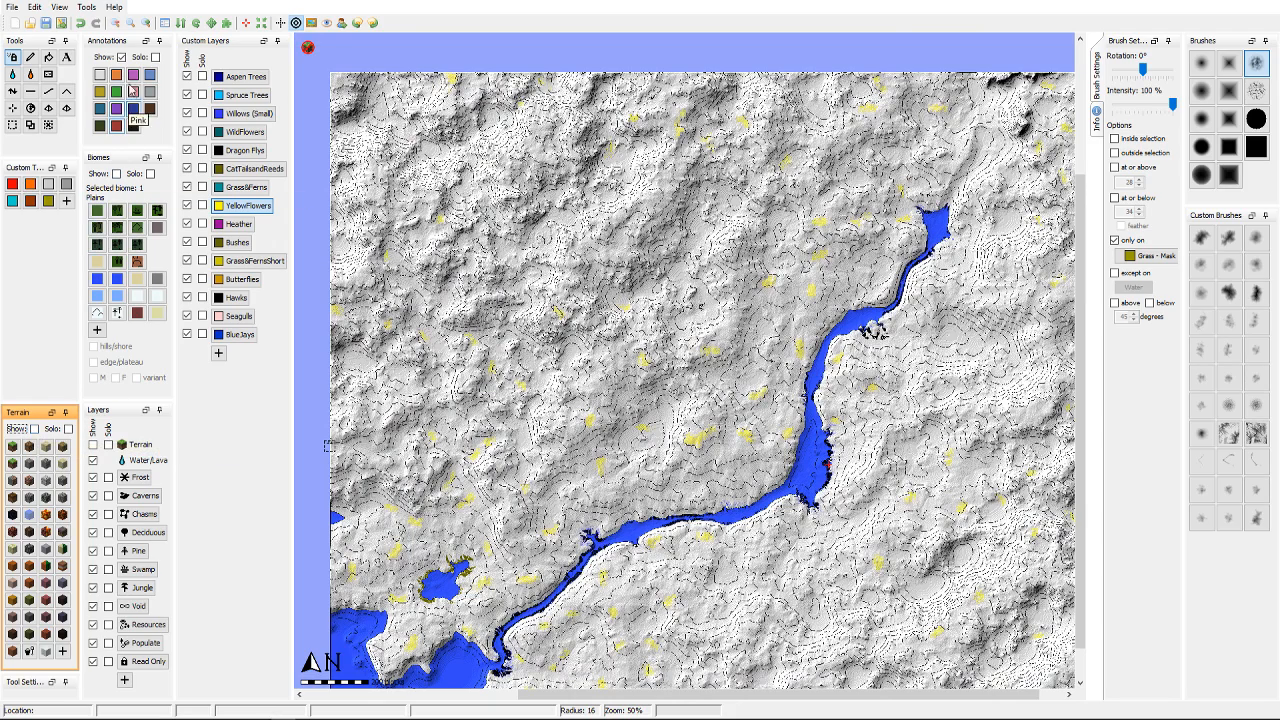
pyautogui.click(35, 429)
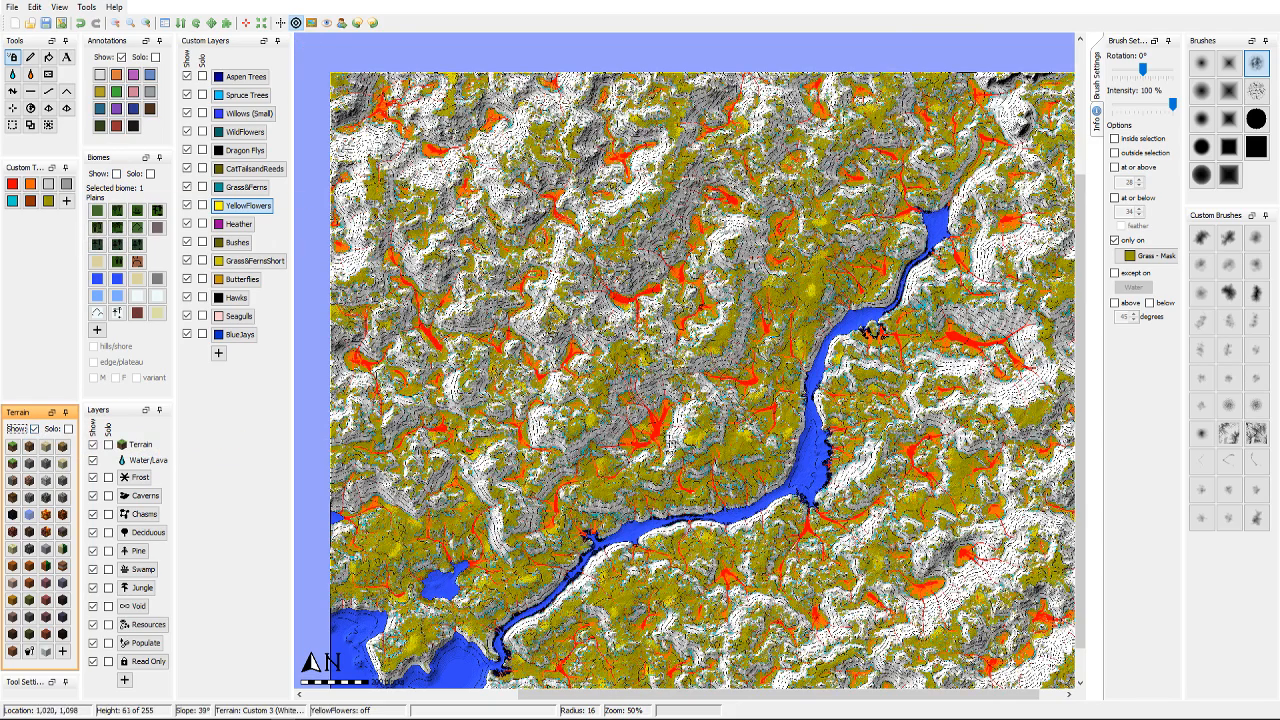
pyautogui.moveTo(668, 440); pyautogui.dragTo(632, 385, button='middle')
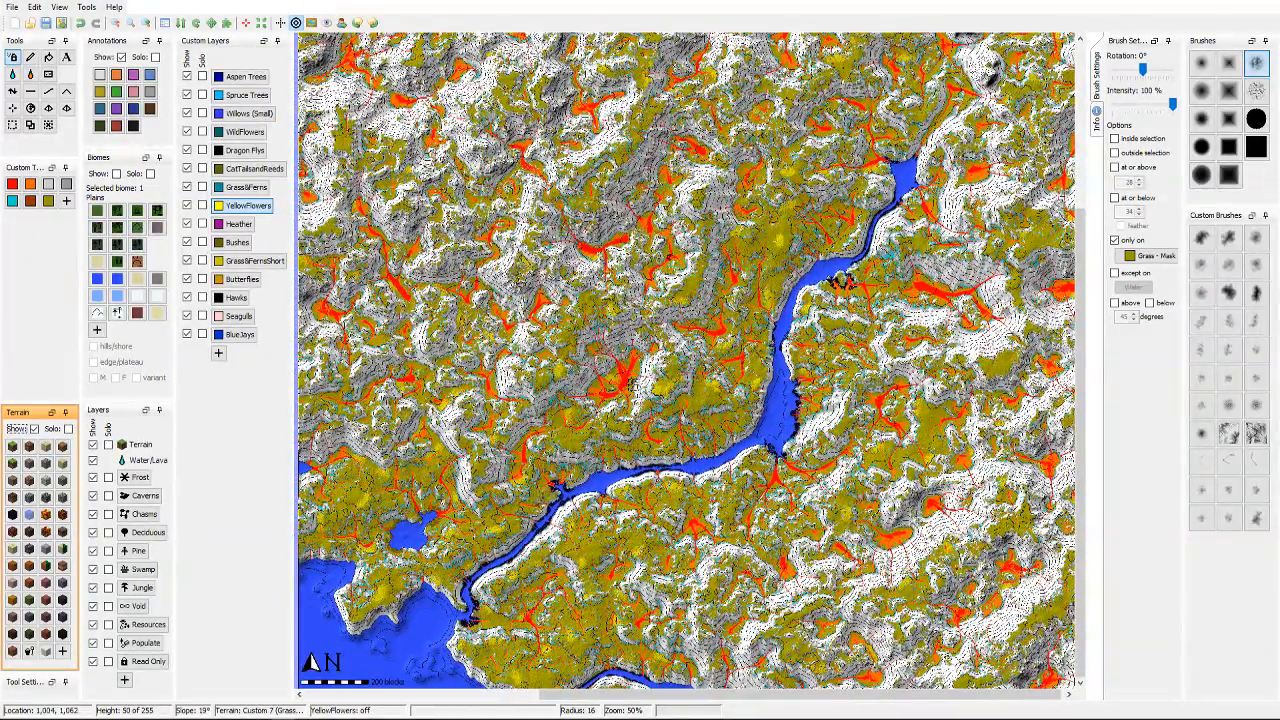
pyautogui.scroll(2, 609, 382)
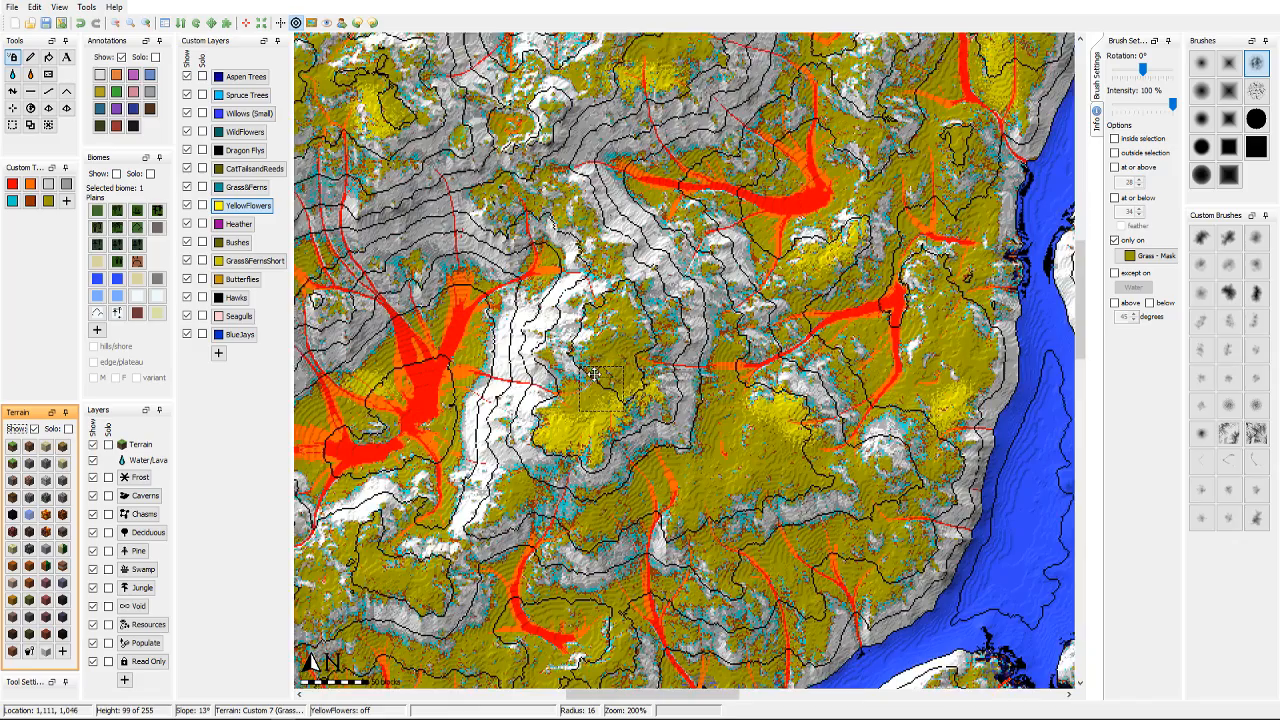
pyautogui.moveTo(593, 374); pyautogui.dragTo(585, 276, button='middle')
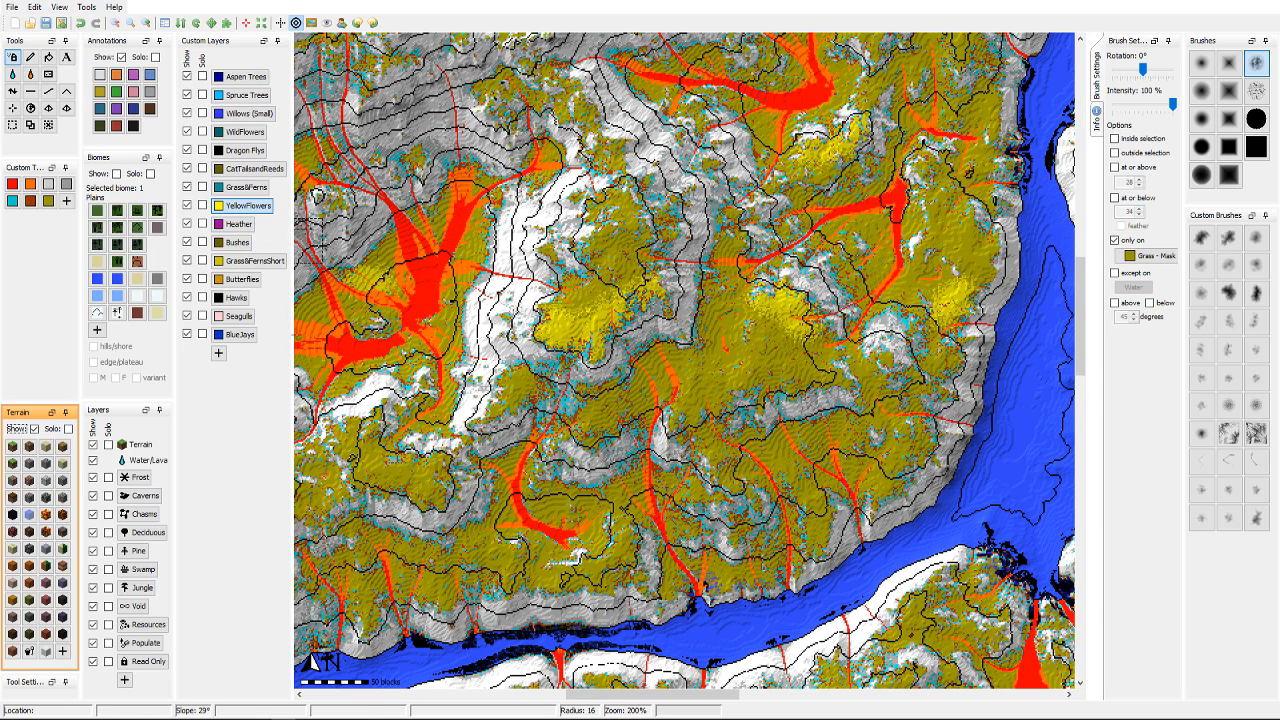
# Step: Inspect the block IDs, data values and blob scale of the WildFlowers layer's custom material, leaving the settings unchanged
pyautogui.rightClick(240, 138)
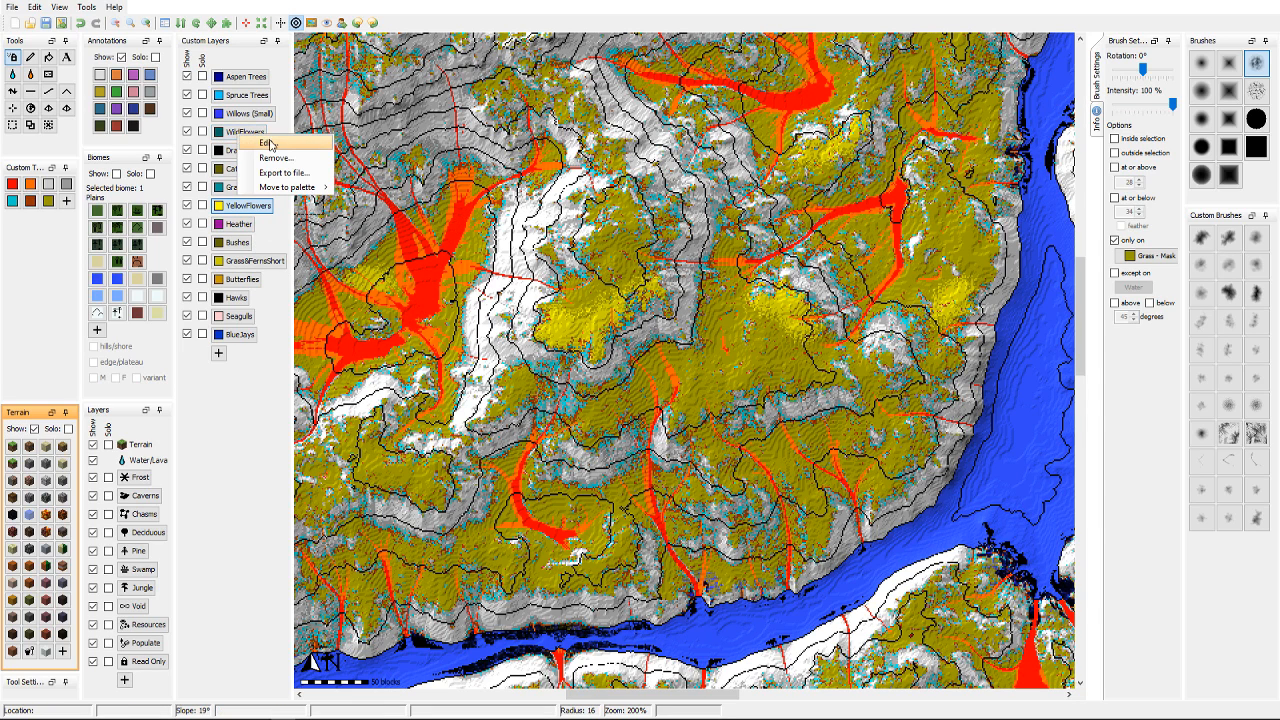
pyautogui.click(272, 142)
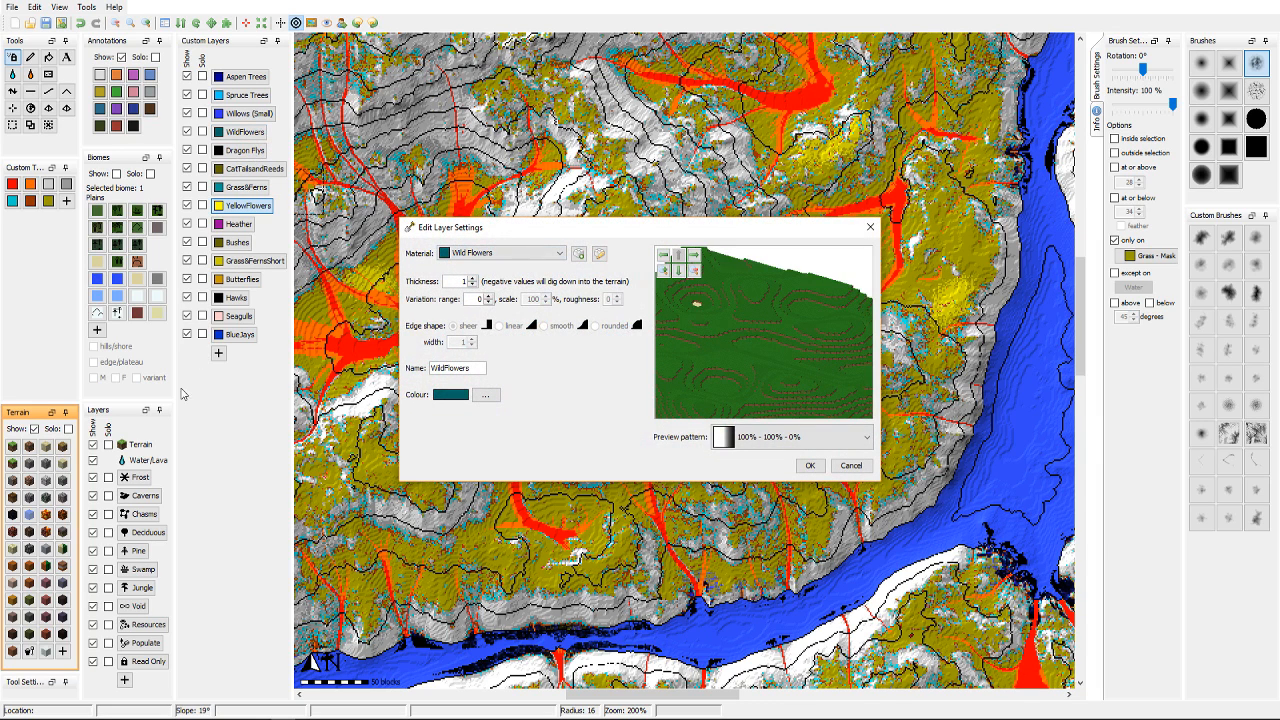
pyautogui.click(601, 253)
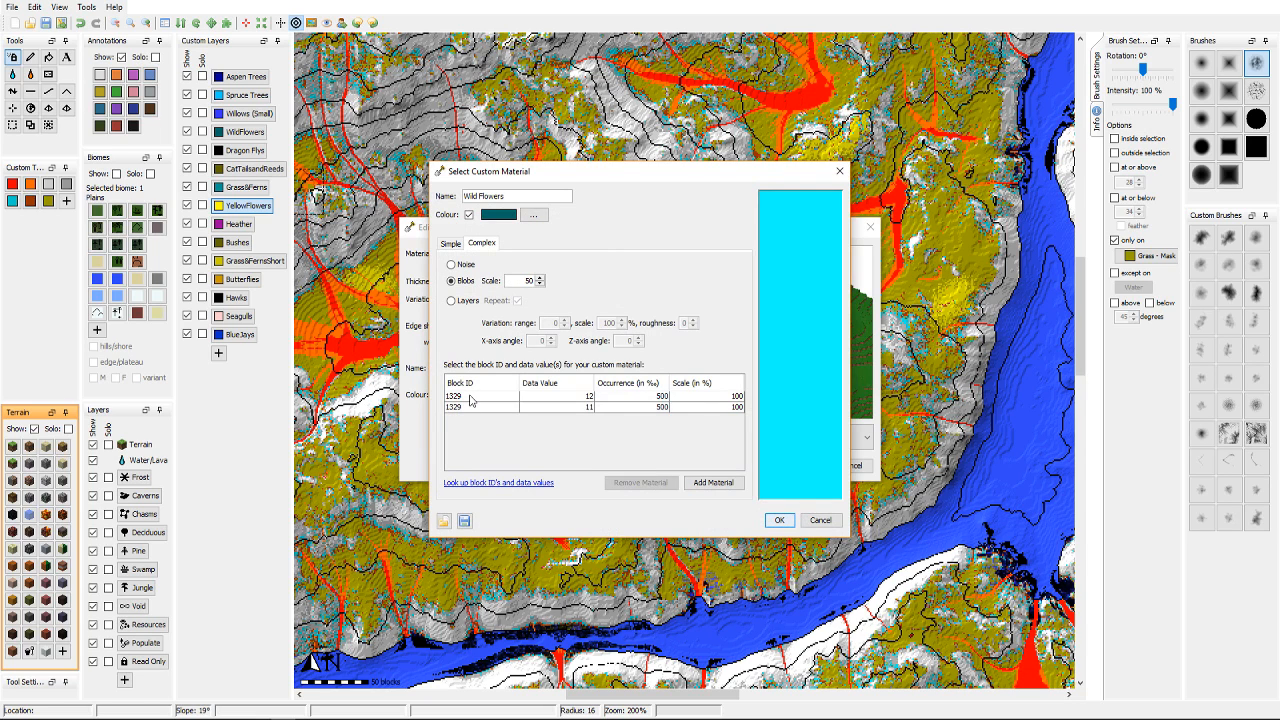
pyautogui.click(819, 520)
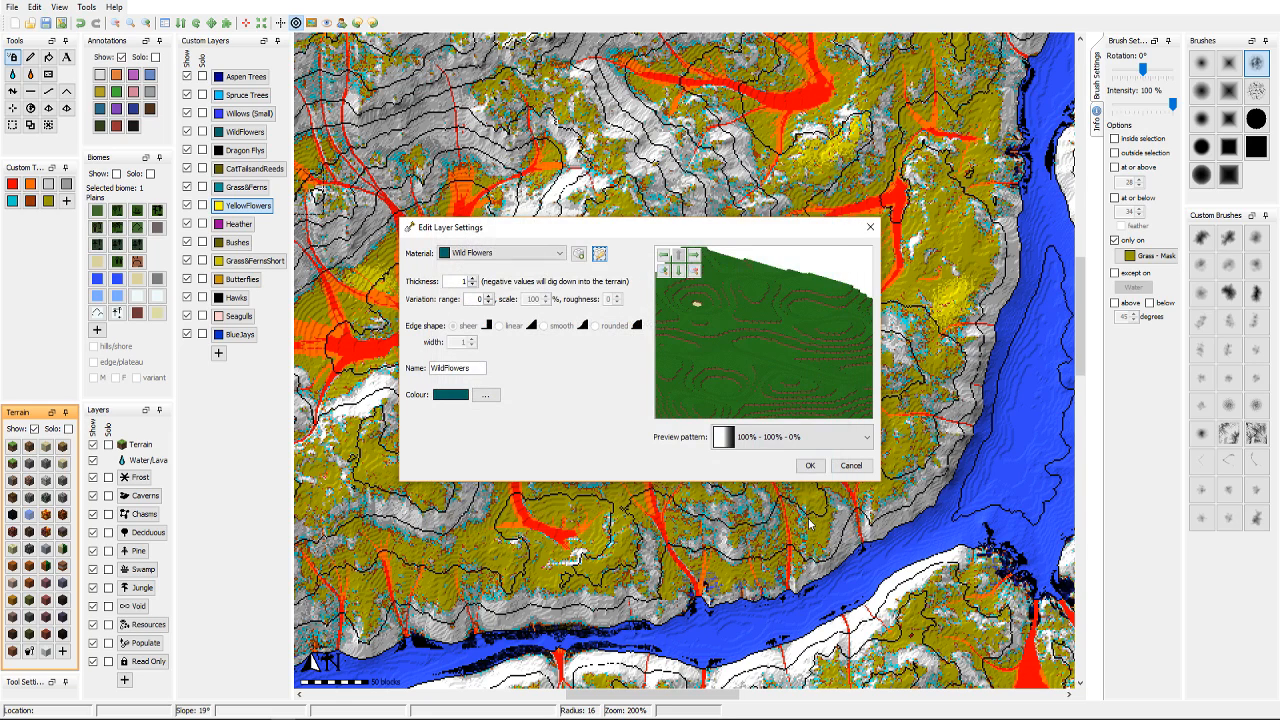
pyautogui.click(851, 466)
# Step: Select the WildFlowers layer for painting and exclude areas covered by the YellowFlowers layer from the brush
pyautogui.click(253, 138)
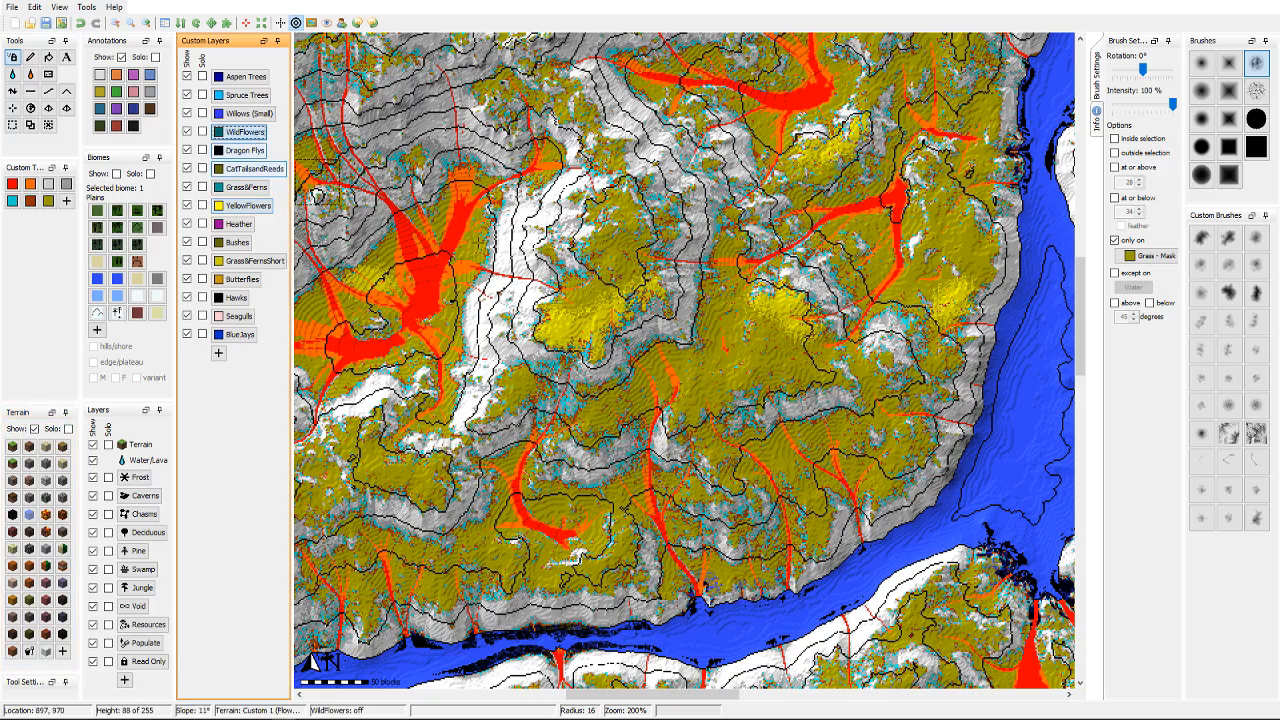
pyautogui.moveTo(859, 420); pyautogui.dragTo(624, 332, button='middle')
pyautogui.scroll(2, 624, 332)
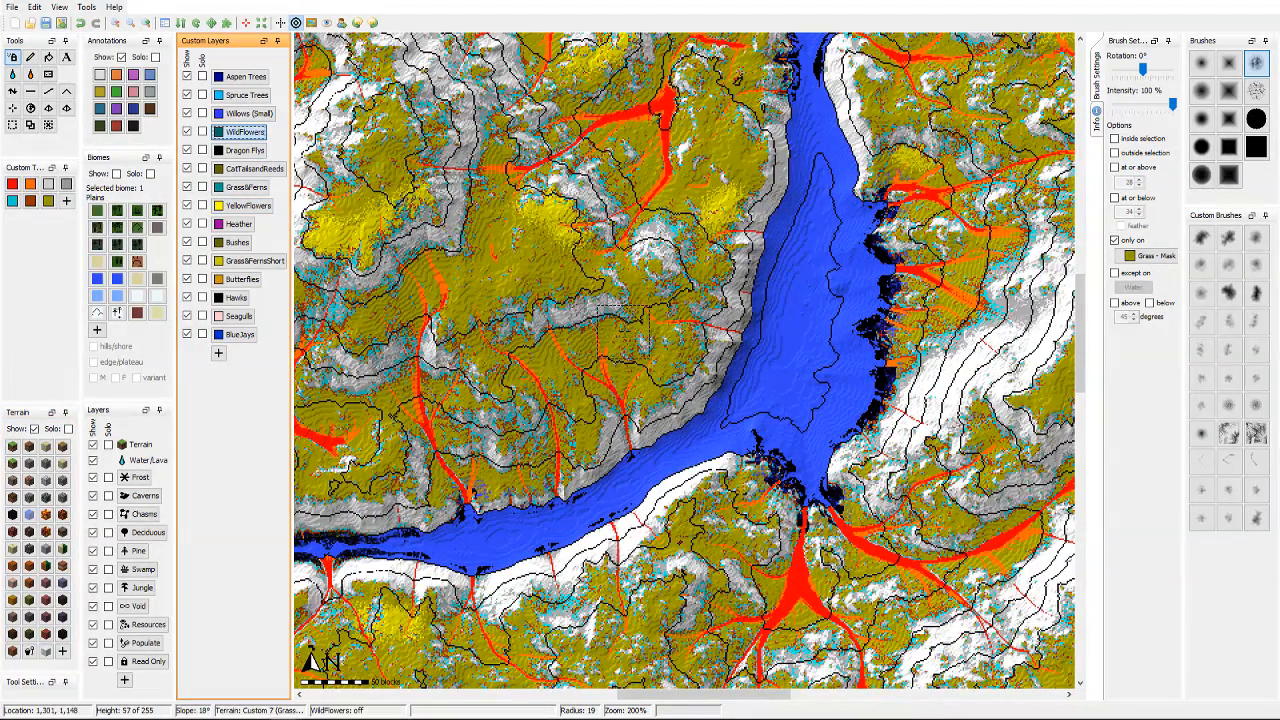
pyautogui.click(1114, 273)
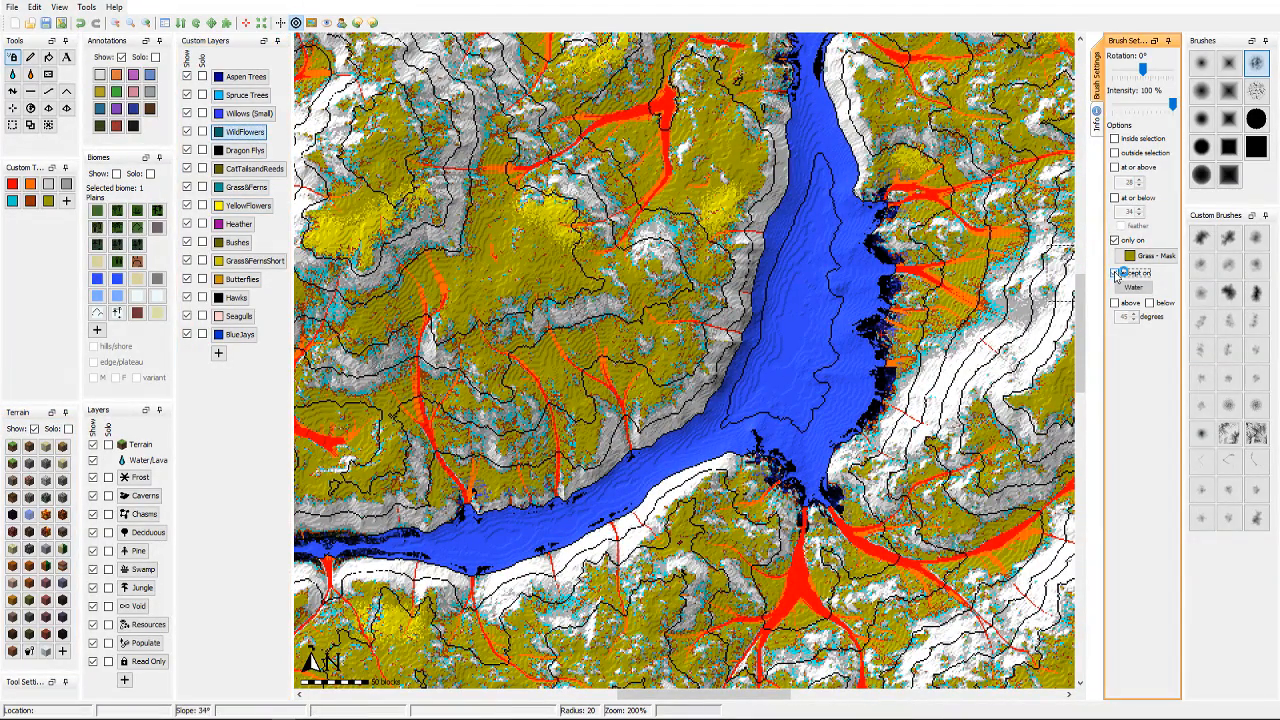
pyautogui.click(1125, 287)
pyautogui.moveTo(1180, 348)
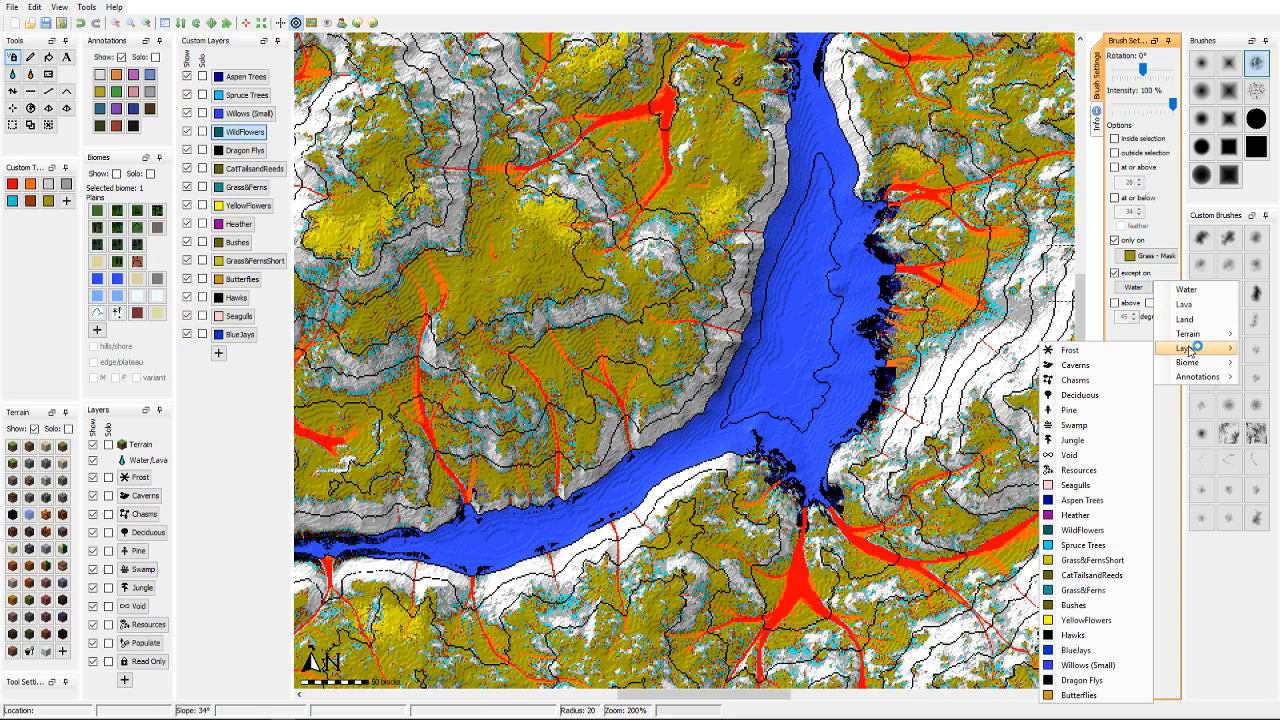
pyautogui.click(1080, 620)
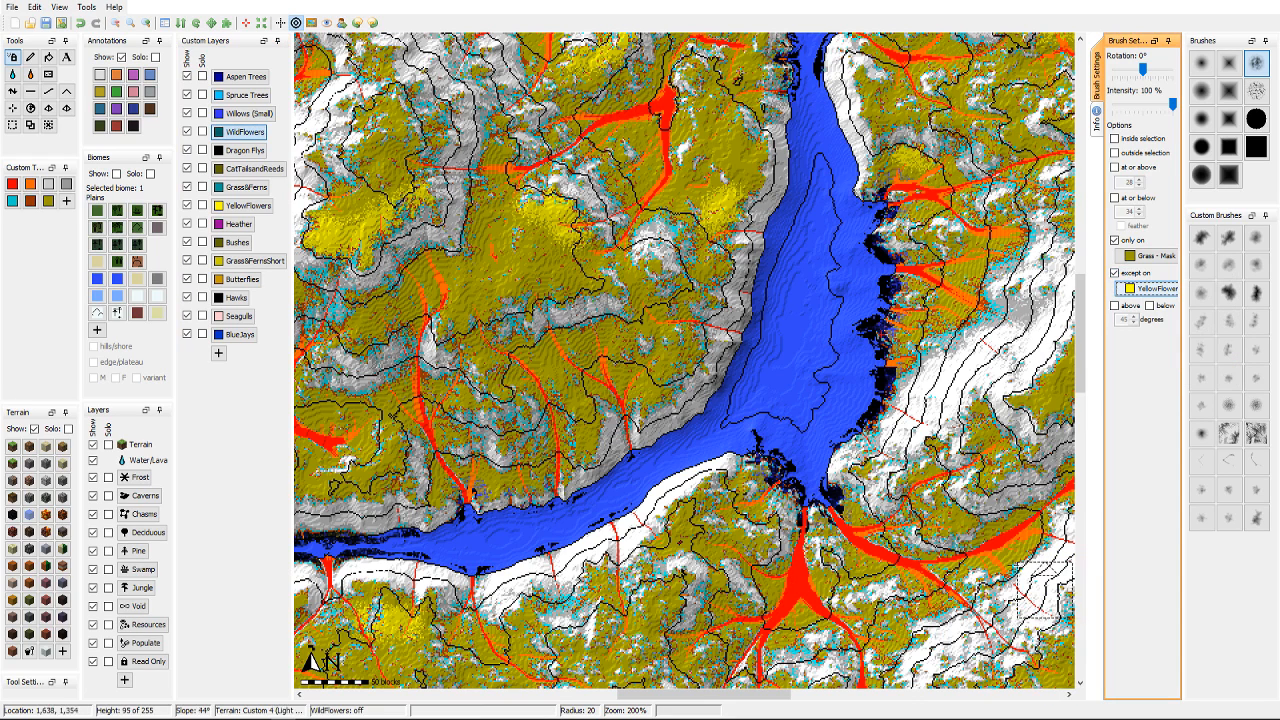
# Step: Undo a test WildFlowers stroke beside the YellowFlowers, and spray WildFlowers patches with radius 18 on the grass along both river banks
pyautogui.moveTo(543, 217); pyautogui.dragTo(552, 230)
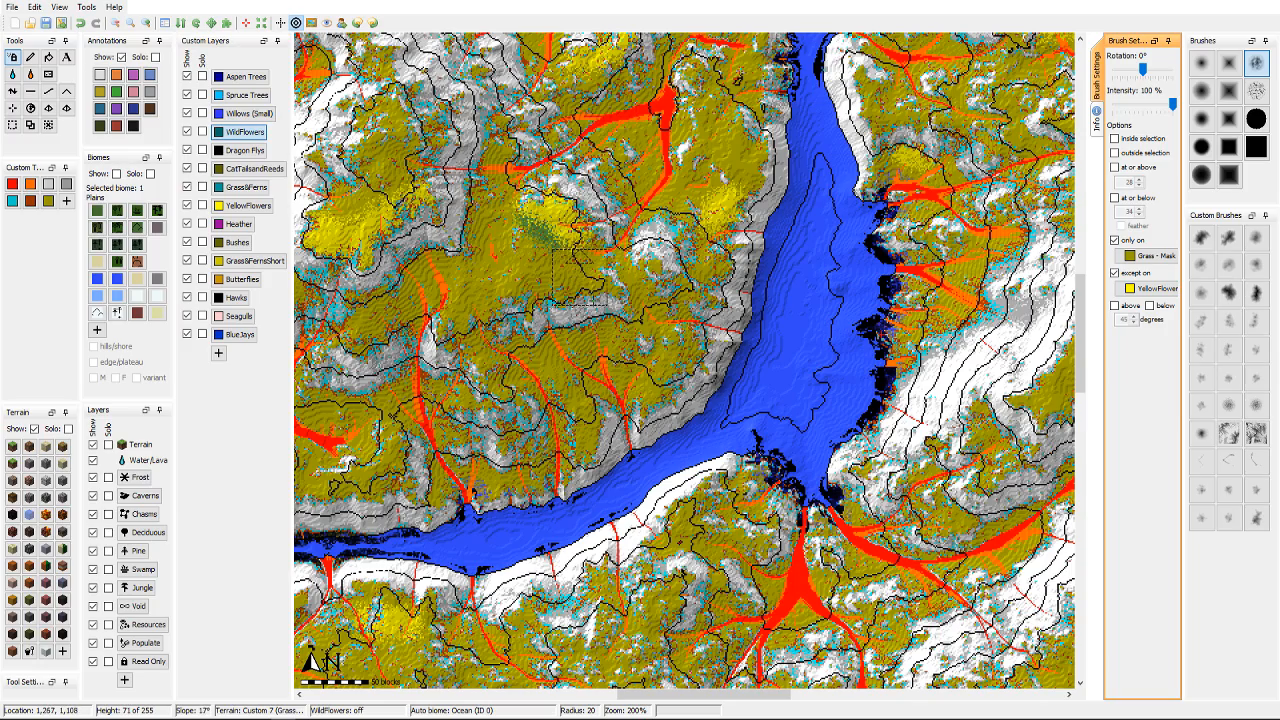
pyautogui.hotkey('ctrl', 'z')
pyautogui.moveTo(630, 367)
pyautogui.mouseDown(button='middle')
pyautogui.moveTo(592, 379)
pyautogui.moveTo(595, 435)
pyautogui.mouseUp(button='middle')
pyautogui.scroll(1, 602, 426)
pyautogui.moveTo(617, 413); pyautogui.dragTo(623, 401)
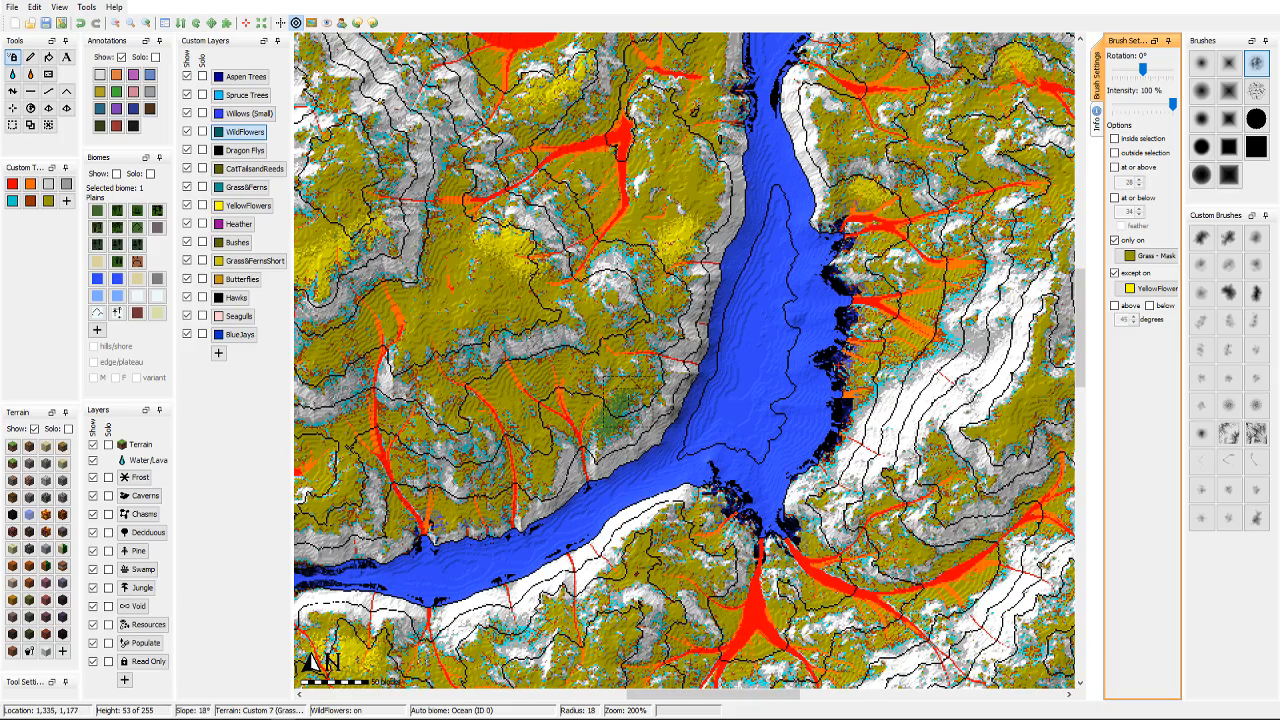
pyautogui.moveTo(708, 386); pyautogui.dragTo(578, 470, button='middle')
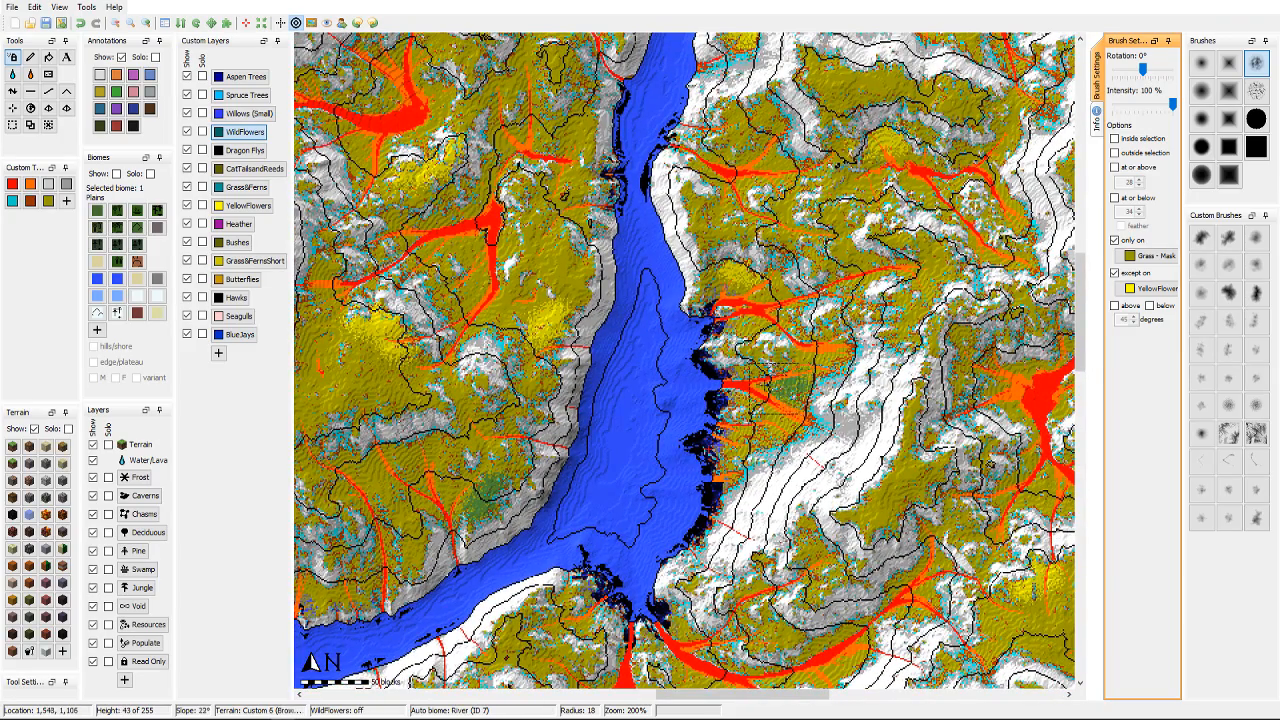
pyautogui.moveTo(795, 385); pyautogui.dragTo(757, 493, button='middle')
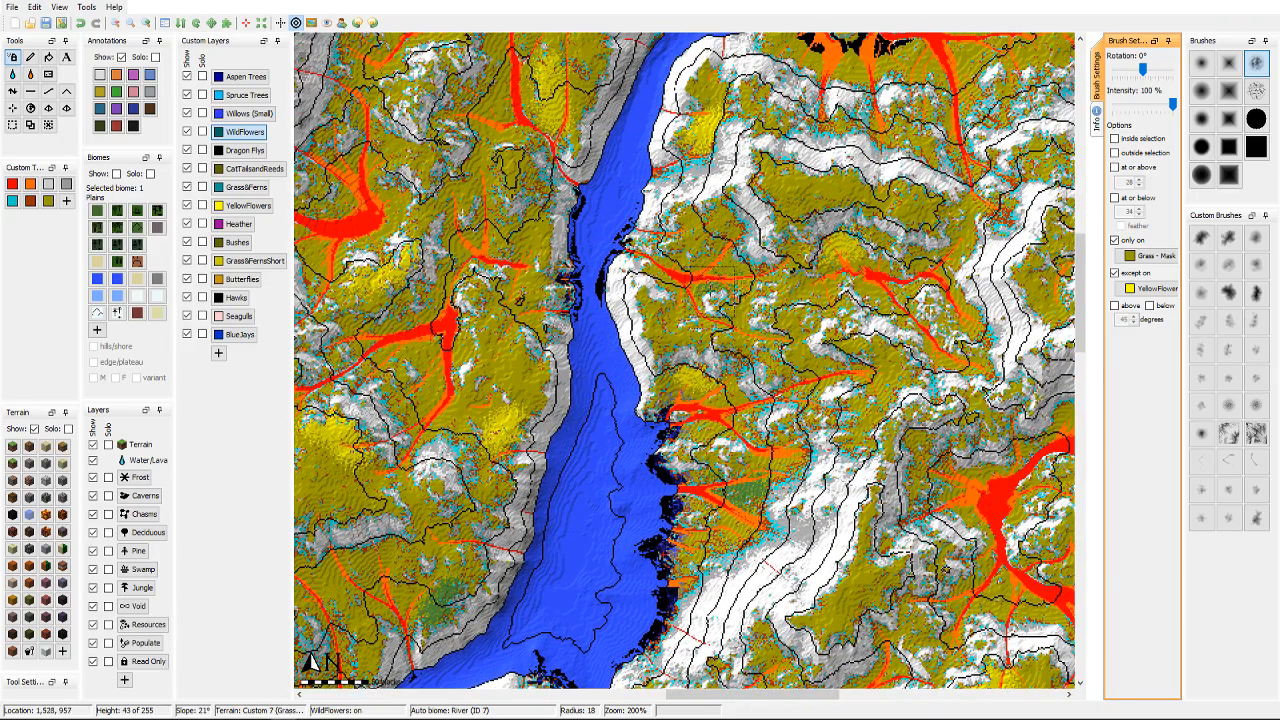
pyautogui.moveTo(770, 172); pyautogui.dragTo(779, 162)
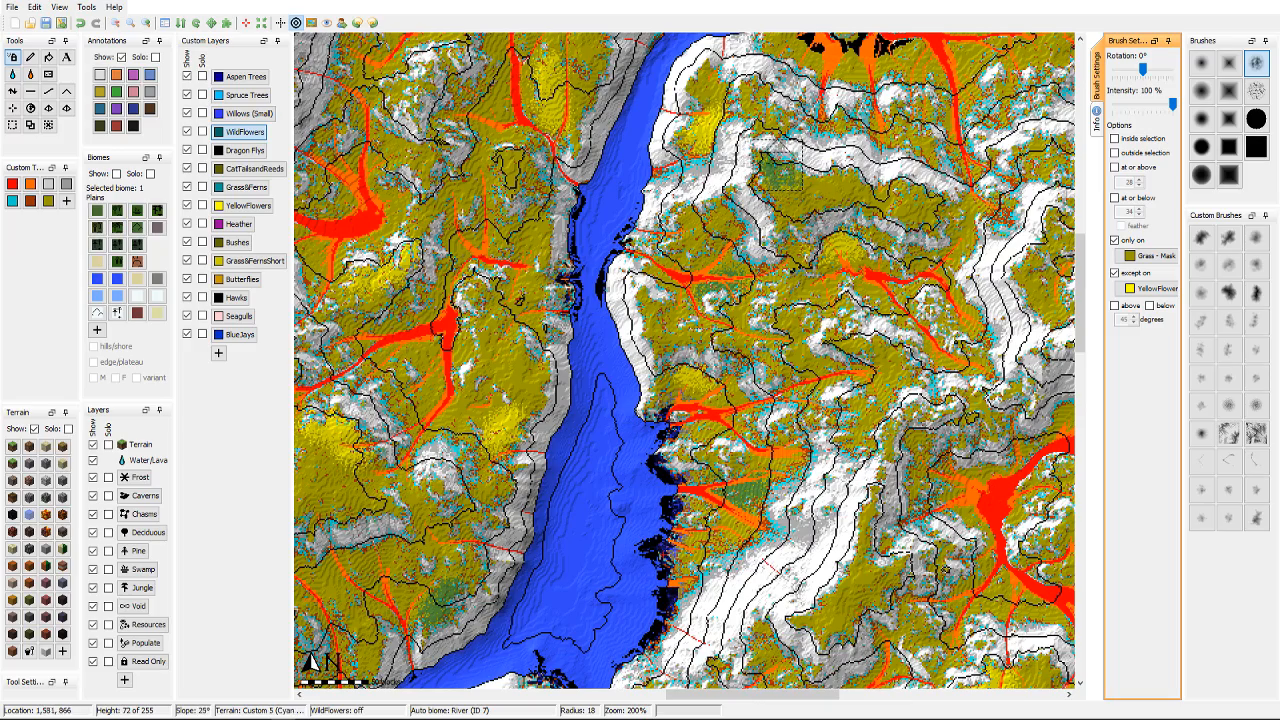
pyautogui.moveTo(870, 127)
pyautogui.mouseDown(button='middle')
pyautogui.moveTo(859, 155)
pyautogui.moveTo(659, 297)
pyautogui.mouseUp(button='middle')
pyautogui.moveTo(684, 248)
pyautogui.mouseDown()
pyautogui.moveTo(704, 234)
pyautogui.moveTo(722, 244)
pyautogui.mouseUp()
pyautogui.moveTo(840, 225); pyautogui.dragTo(578, 497, button='middle')
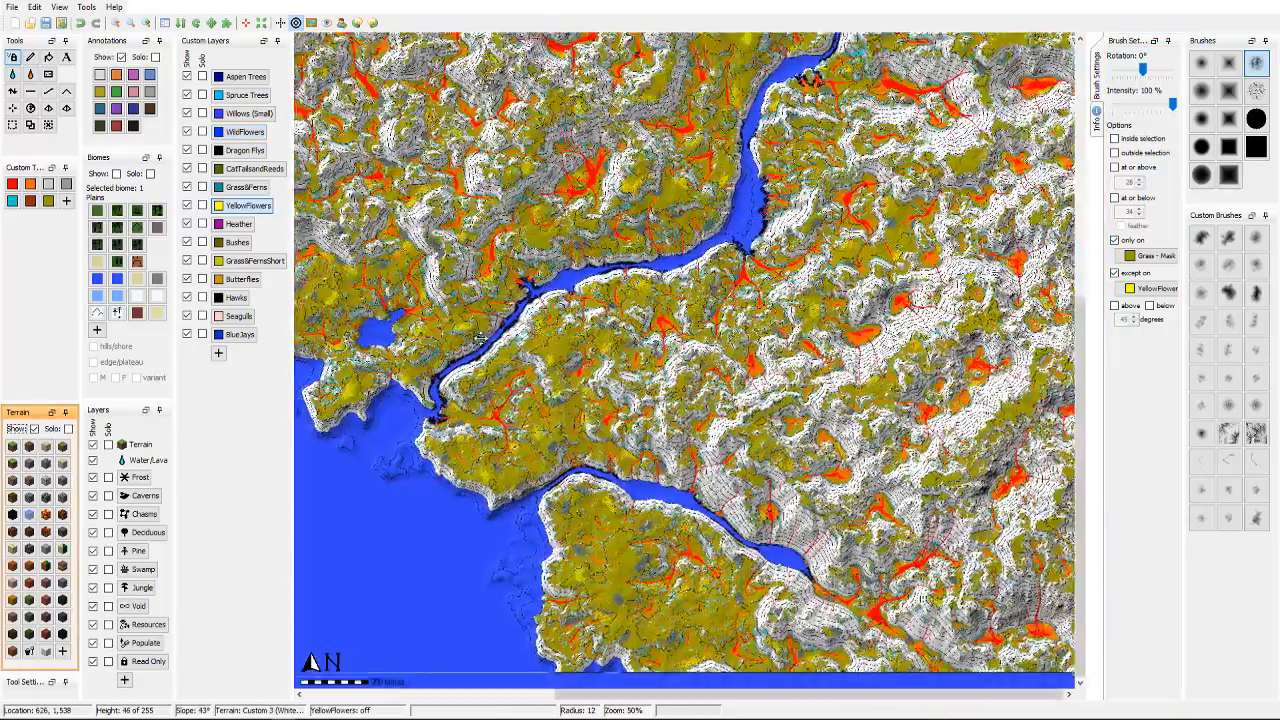
# Step: Examine how the WildFlowers and YellowFlowers patches are distributed across the map, with the terrain display hidden and shown again
pyautogui.moveTo(481, 338); pyautogui.dragTo(495, 436, button='middle')
pyautogui.moveTo(712, 197); pyautogui.dragTo(661, 282, button='middle')
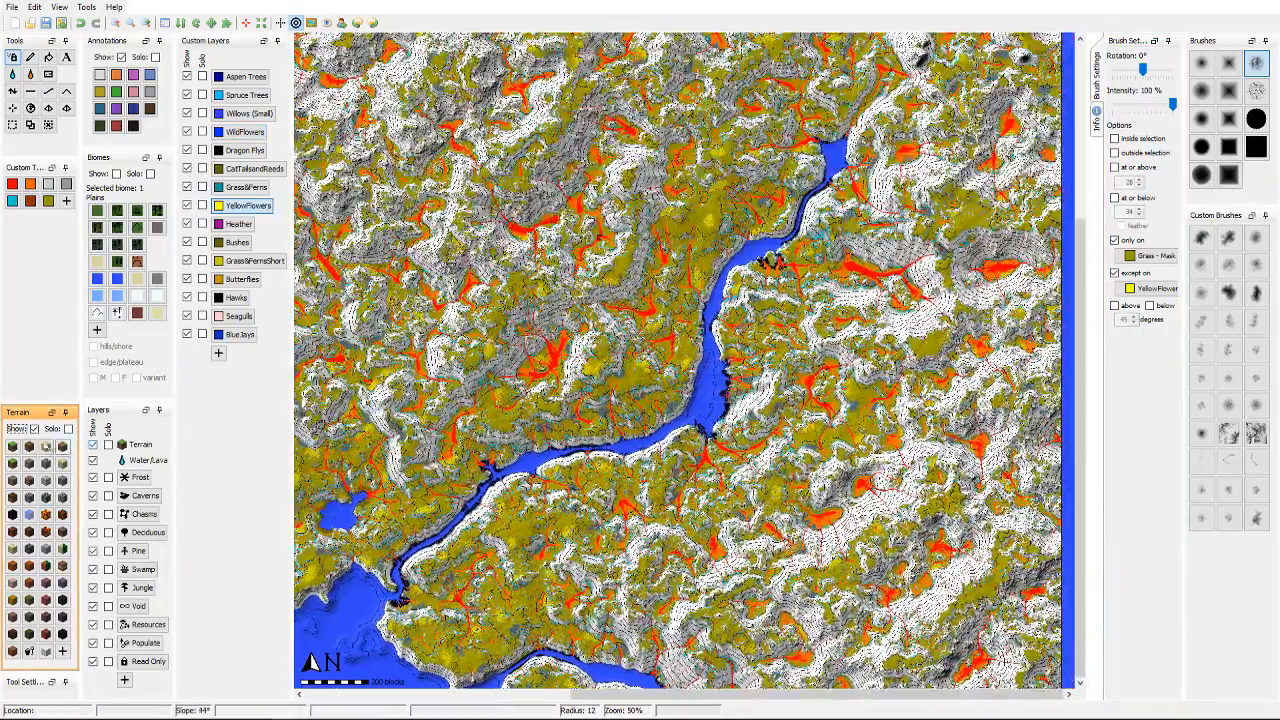
pyautogui.click(34, 428)
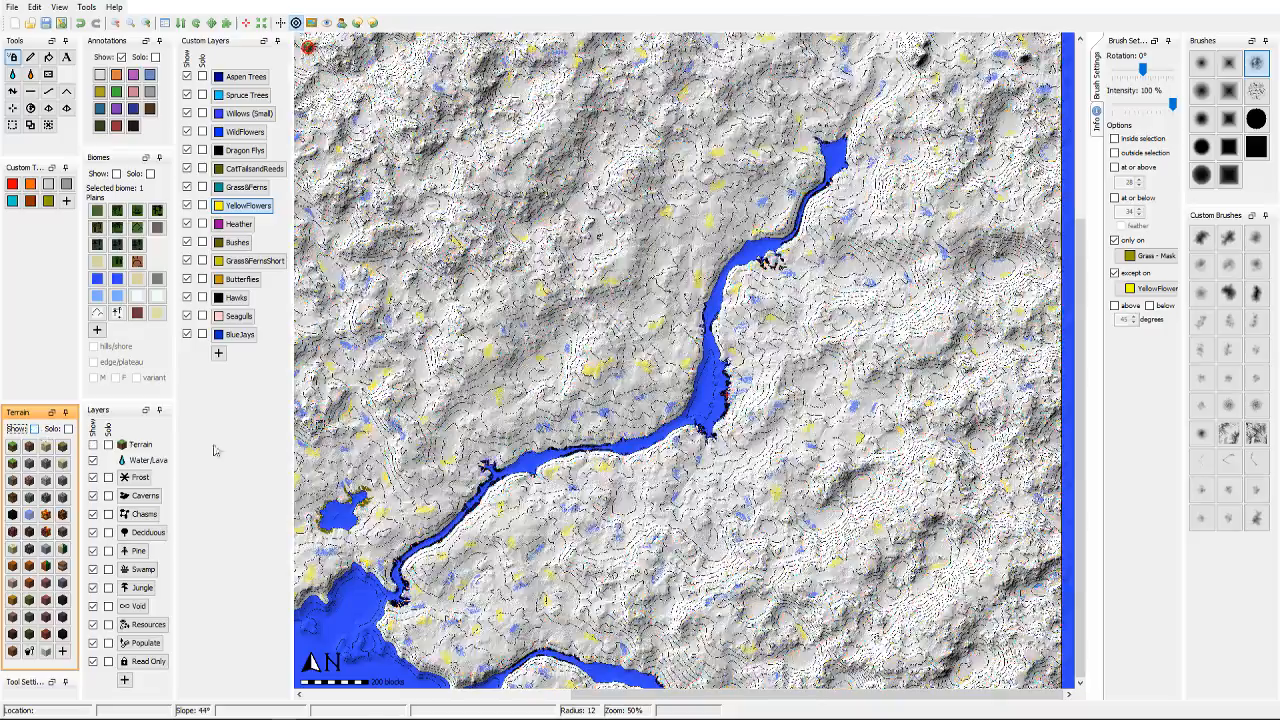
pyautogui.moveTo(770, 260)
pyautogui.mouseDown(button='middle')
pyautogui.moveTo(810, 345)
pyautogui.moveTo(937, 371)
pyautogui.moveTo(935, 325)
pyautogui.moveTo(885, 290)
pyautogui.moveTo(845, 168)
pyautogui.mouseUp(button='middle')
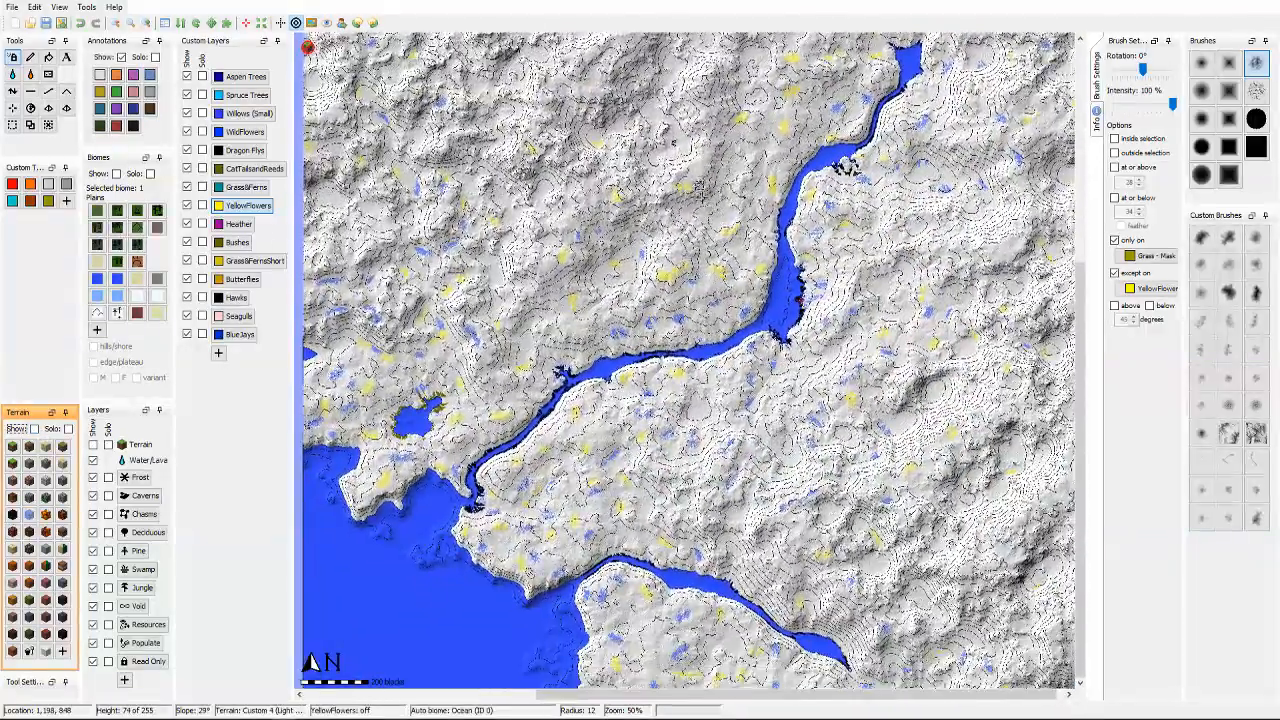
pyautogui.moveTo(735, 365)
pyautogui.mouseDown(button='middle')
pyautogui.moveTo(635, 230)
pyautogui.moveTo(616, 253)
pyautogui.moveTo(621, 299)
pyautogui.mouseUp(button='middle')
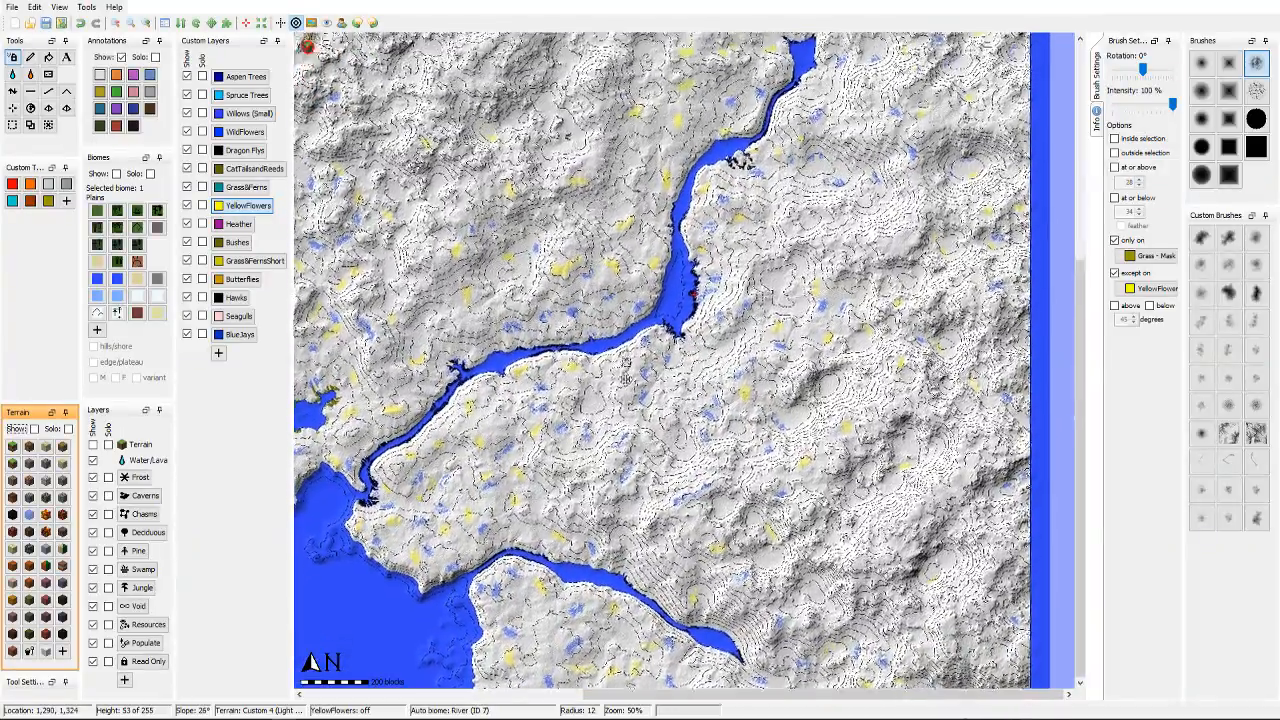
pyautogui.moveTo(626, 378); pyautogui.dragTo(624, 431, button='middle')
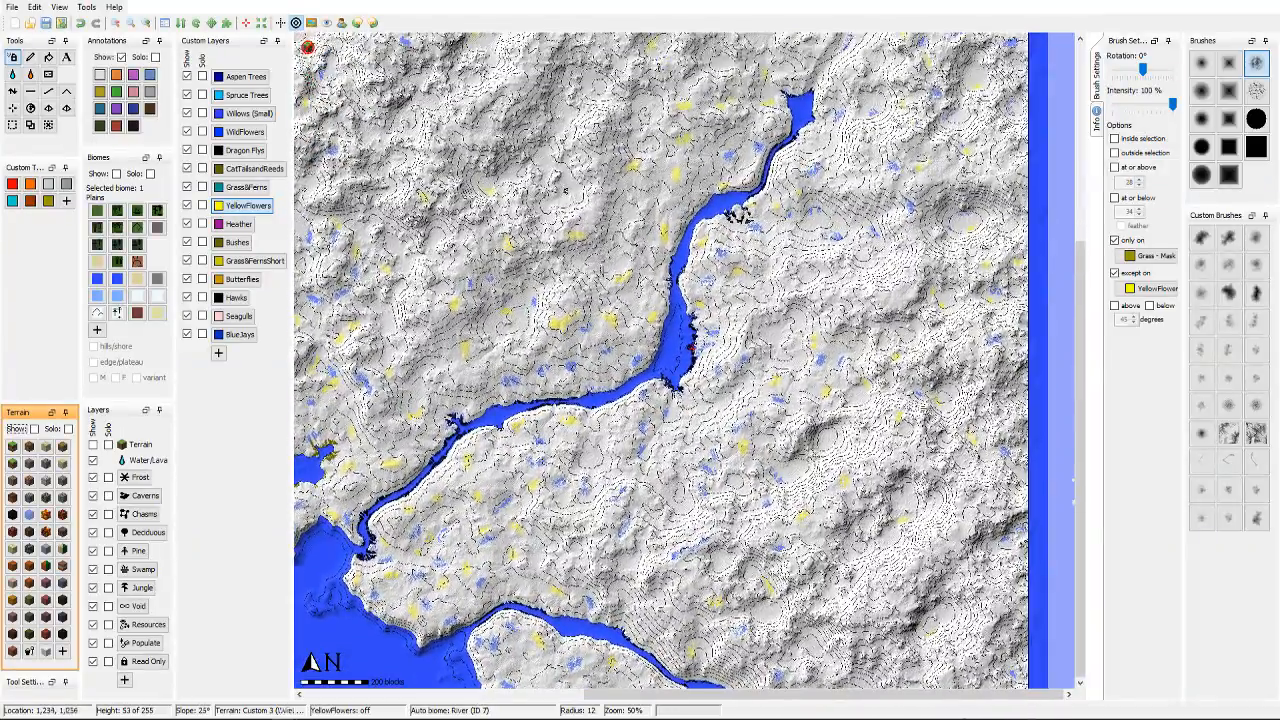
pyautogui.moveTo(587, 272); pyautogui.dragTo(780, 225, button='middle')
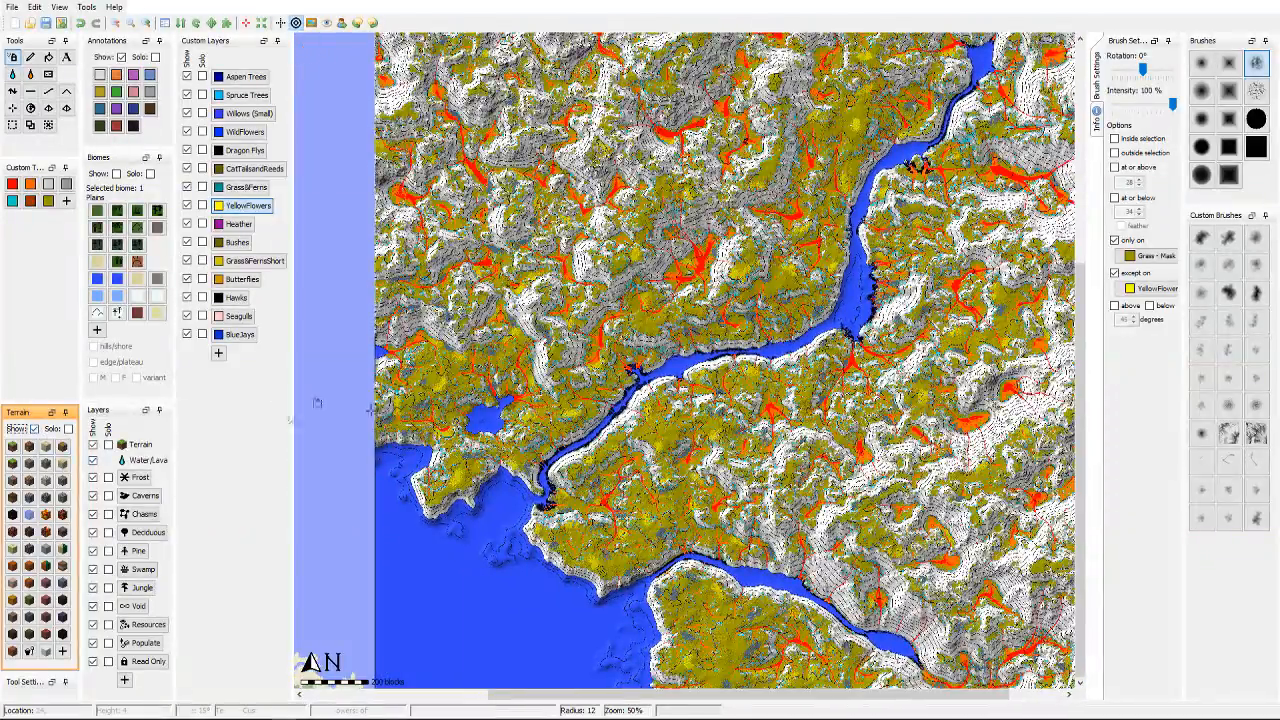
pyautogui.moveTo(741, 330); pyautogui.dragTo(662, 319, button='middle')
pyautogui.scroll(1, 745, 358)
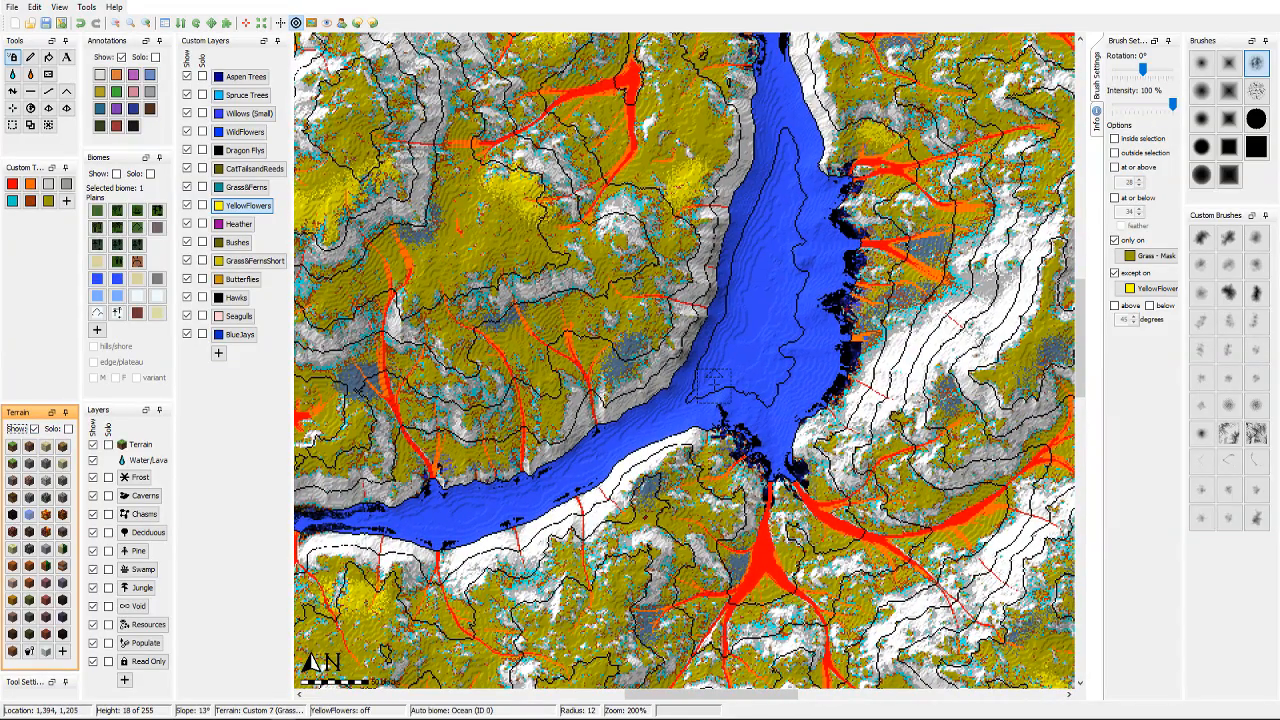
# Step: Inspect the block ID and data value of the Heather layer's custom material, leaving the layer settings unchanged
pyautogui.rightClick(248, 226)
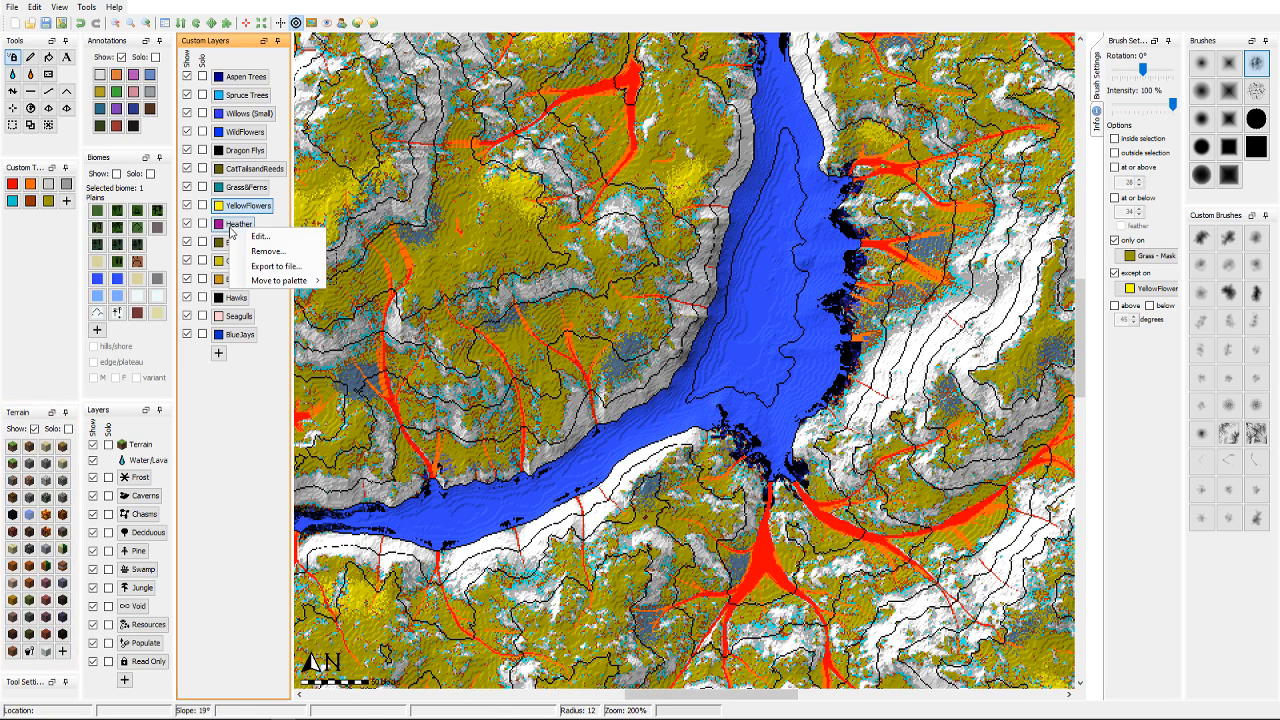
pyautogui.click(265, 238)
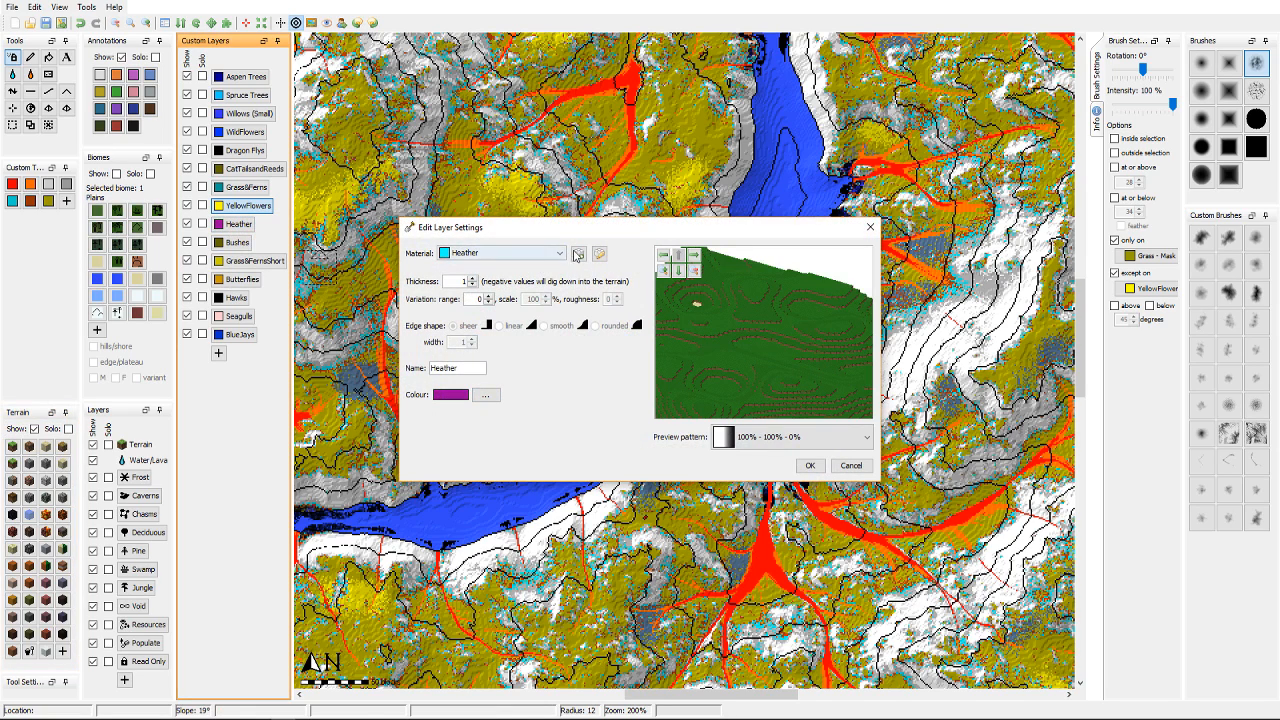
pyautogui.click(600, 254)
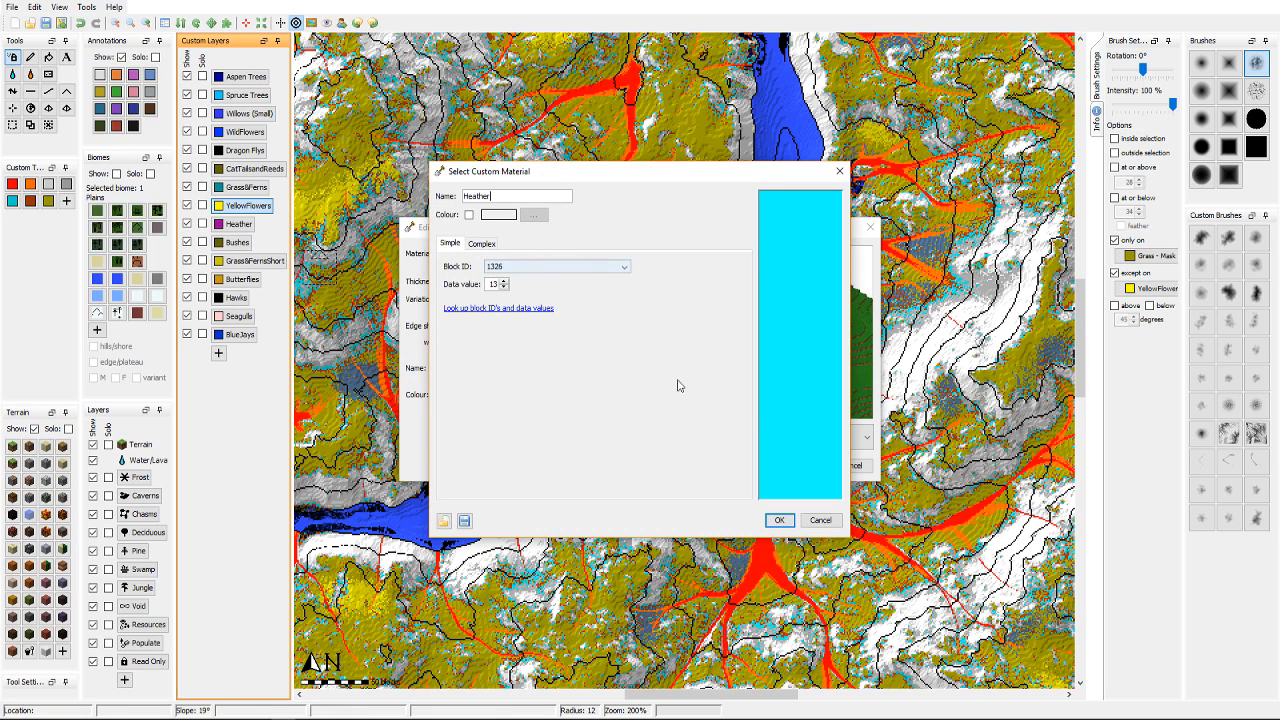
pyautogui.click(821, 520)
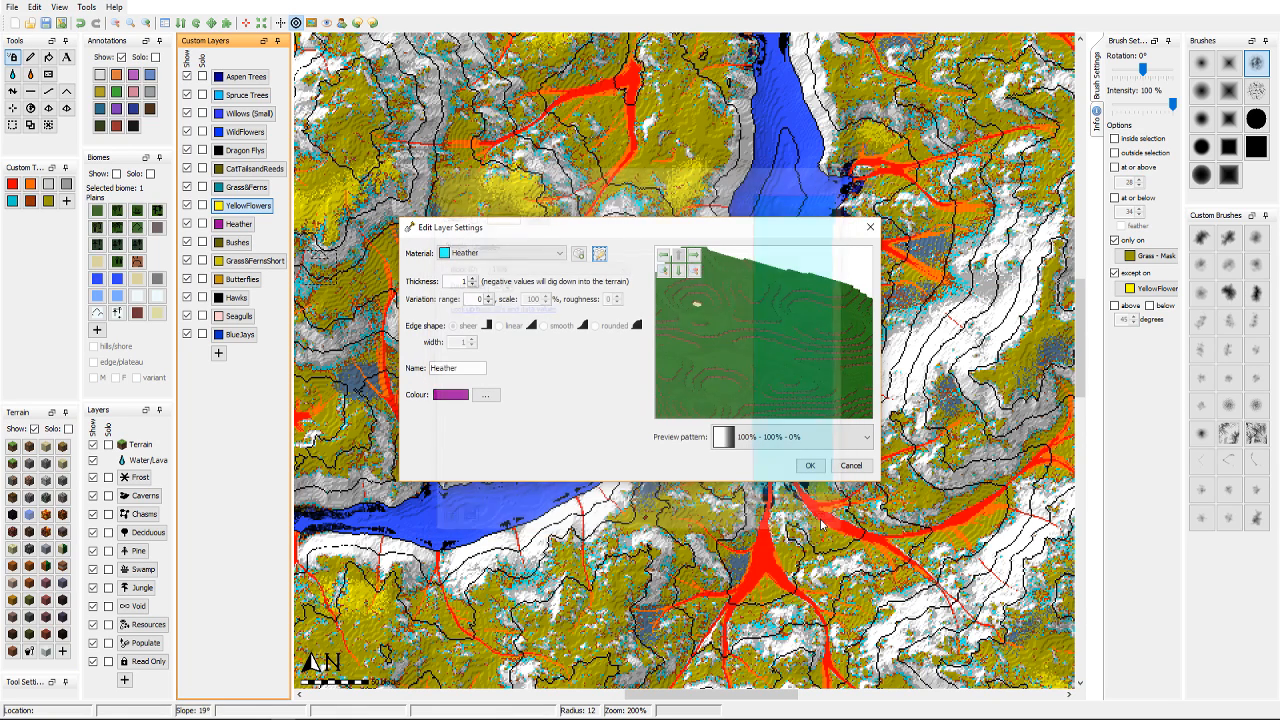
pyautogui.click(851, 466)
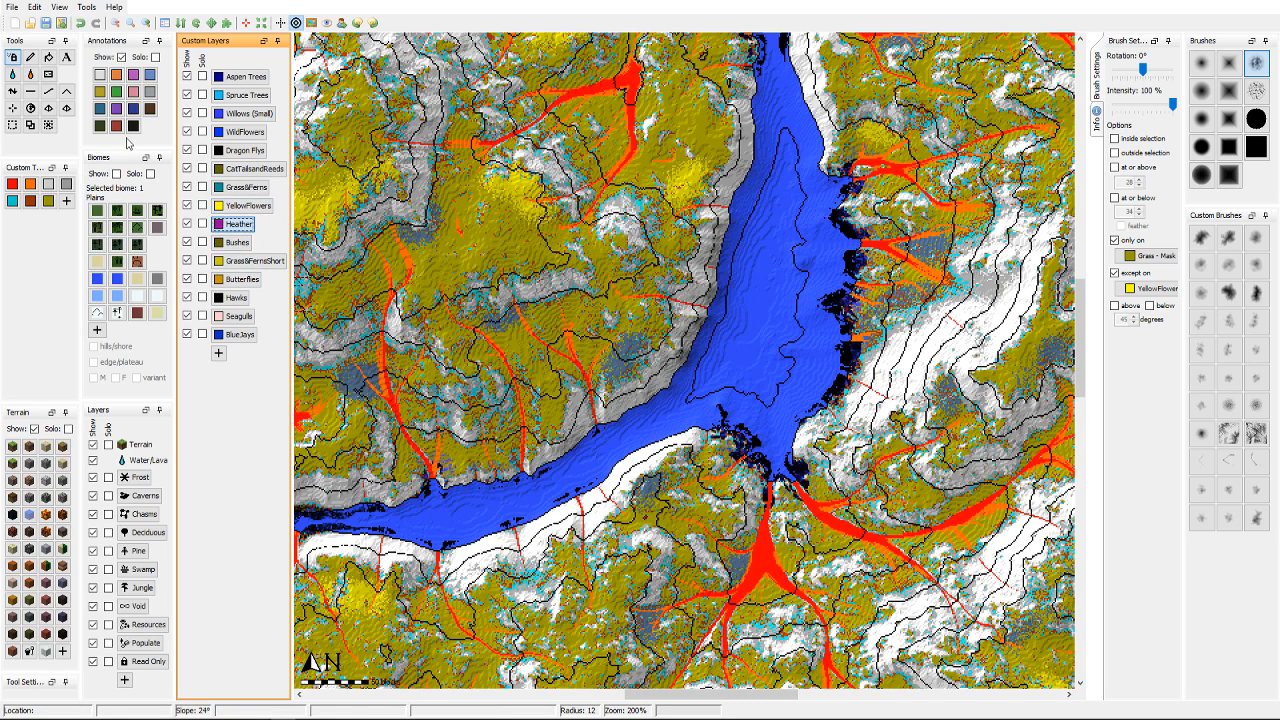
# Step: Choose the speckled noise brush with radius 300, keep YellowFlowers areas excluded, and spray Heather on the grass along the map's western side
pyautogui.click(1114, 273)
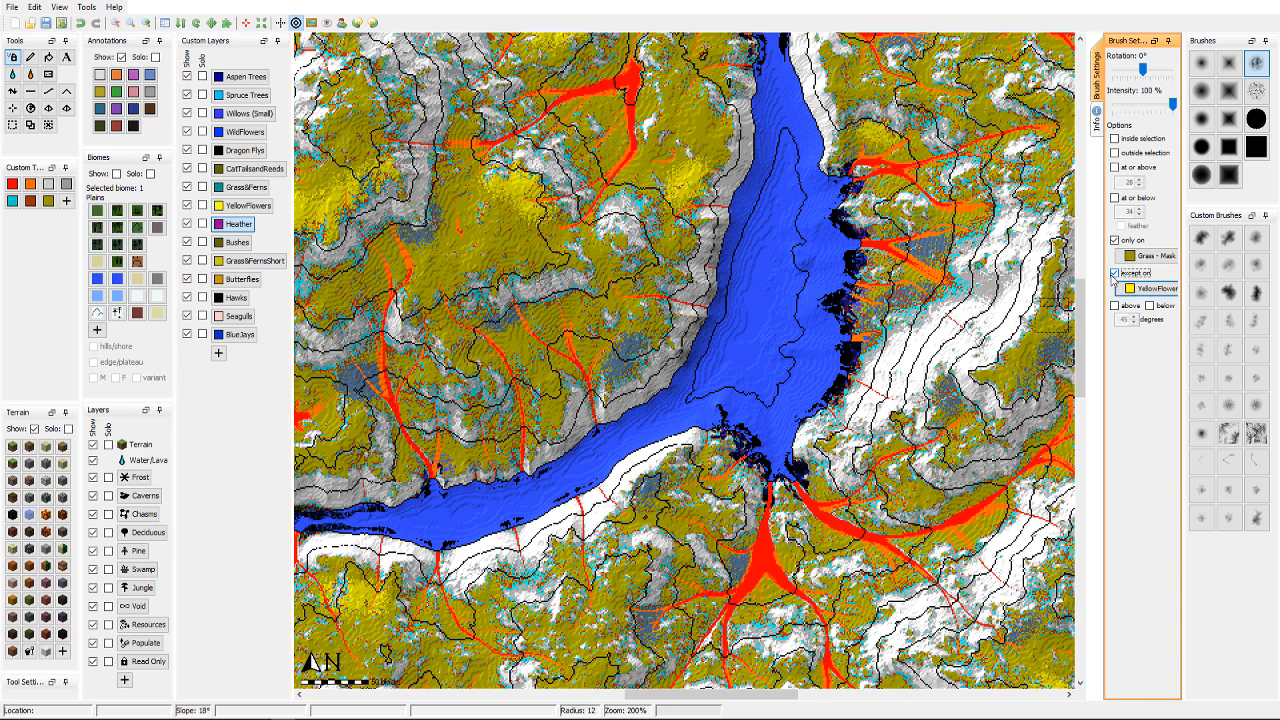
pyautogui.click(1115, 274)
pyautogui.click(1258, 92)
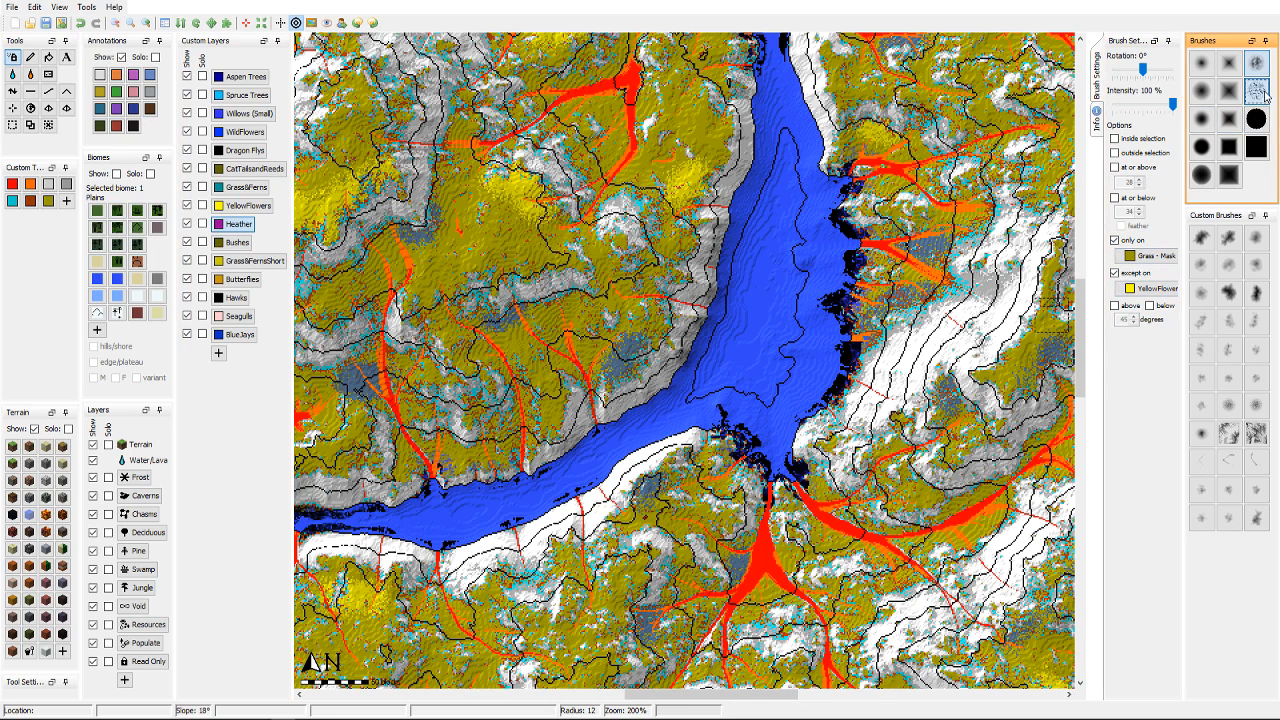
pyautogui.scroll(-2, 760, 285)
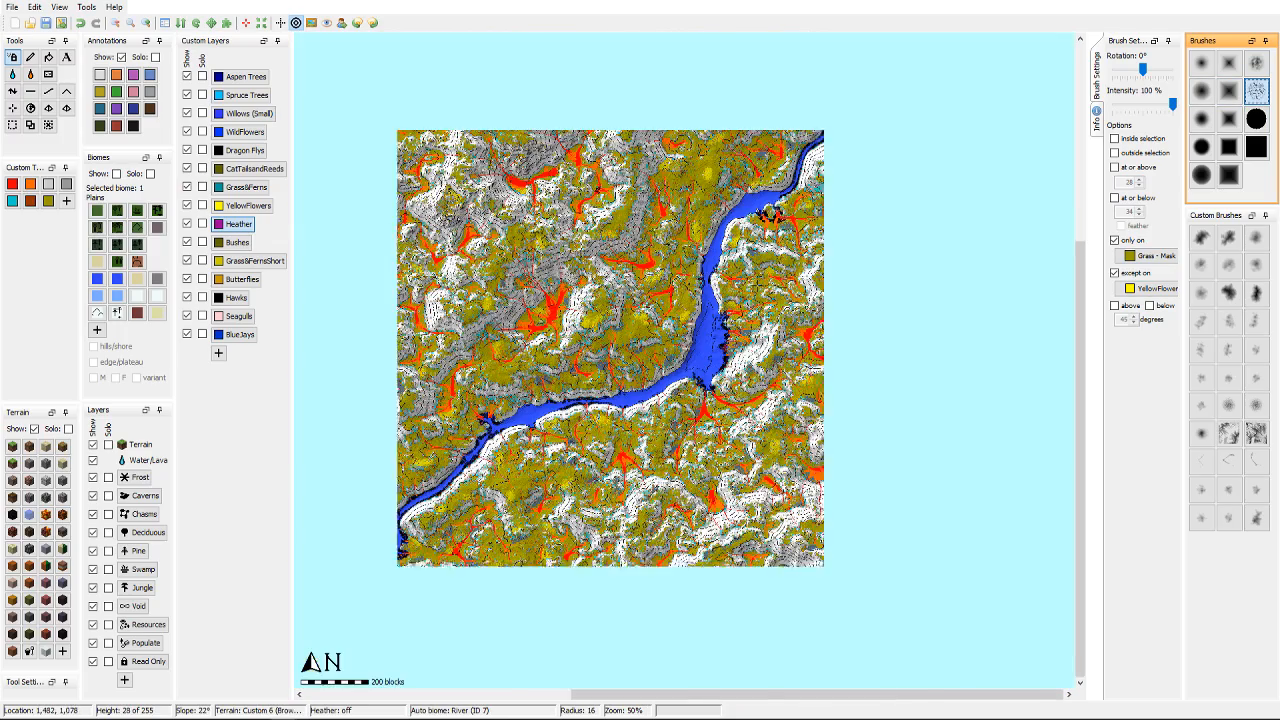
pyautogui.scroll(10, 608, 280)
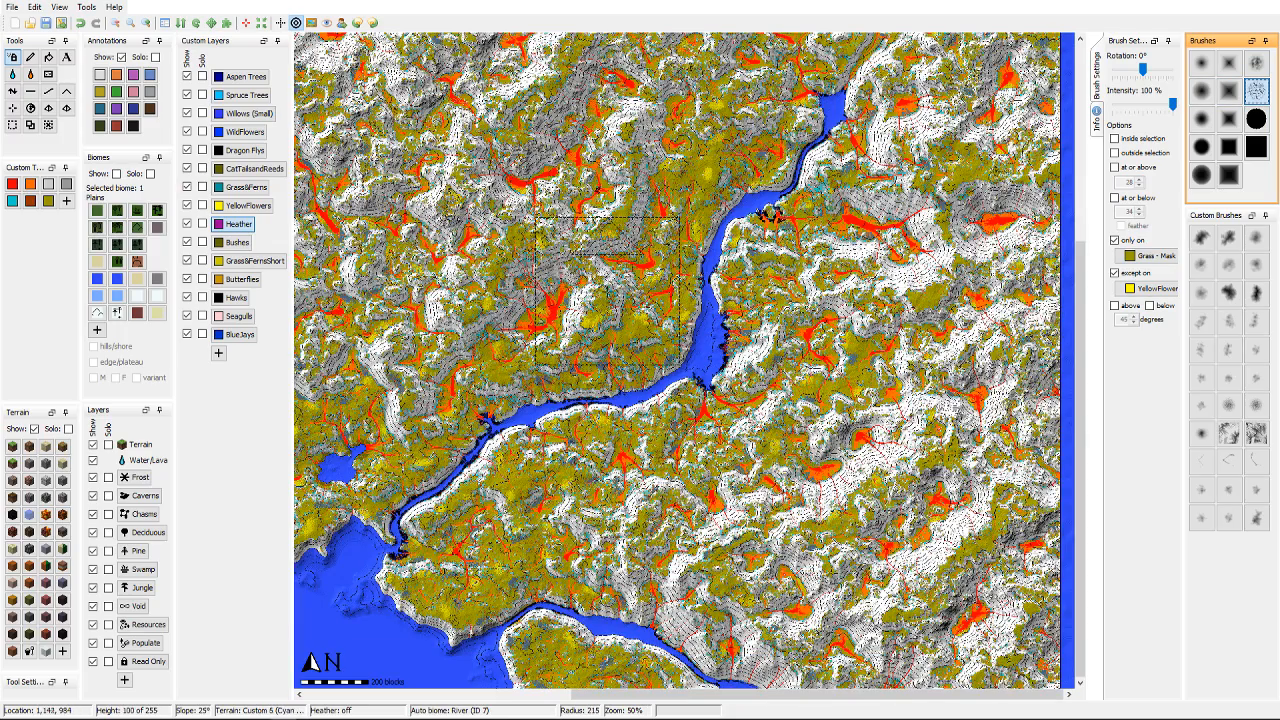
pyautogui.moveTo(618, 334); pyautogui.dragTo(796, 299, button='middle')
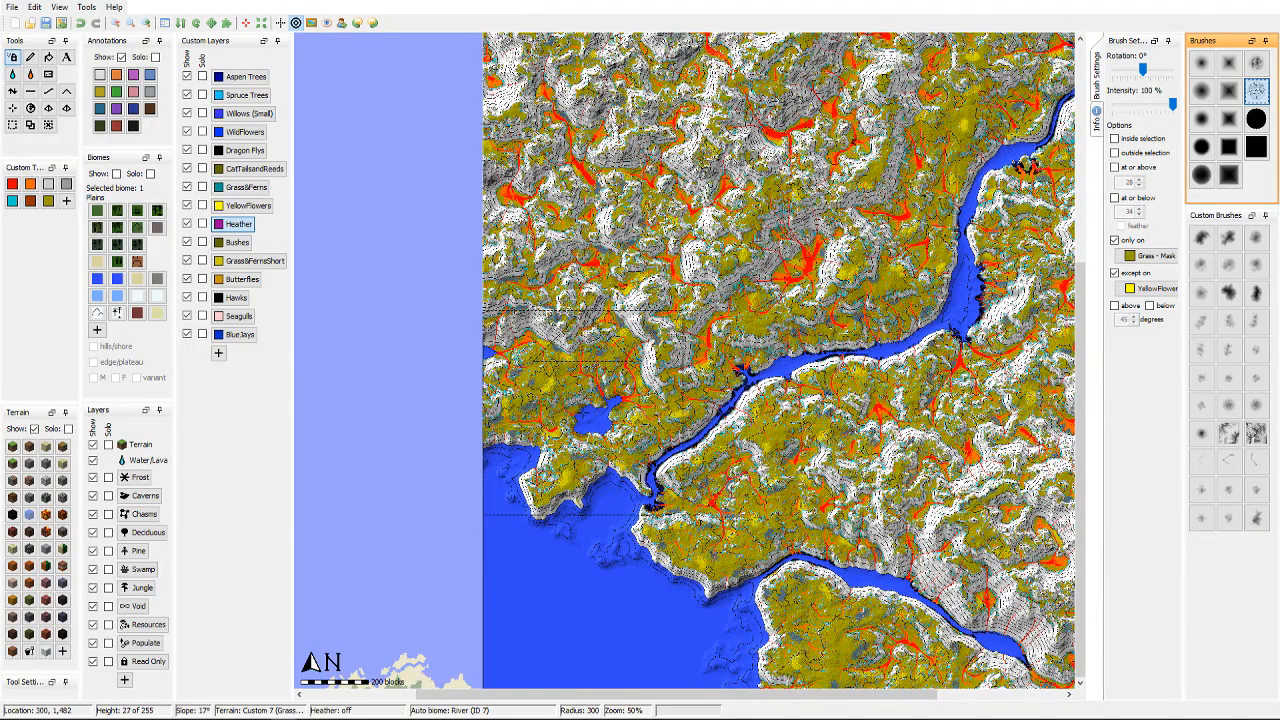
pyautogui.click(583, 422)
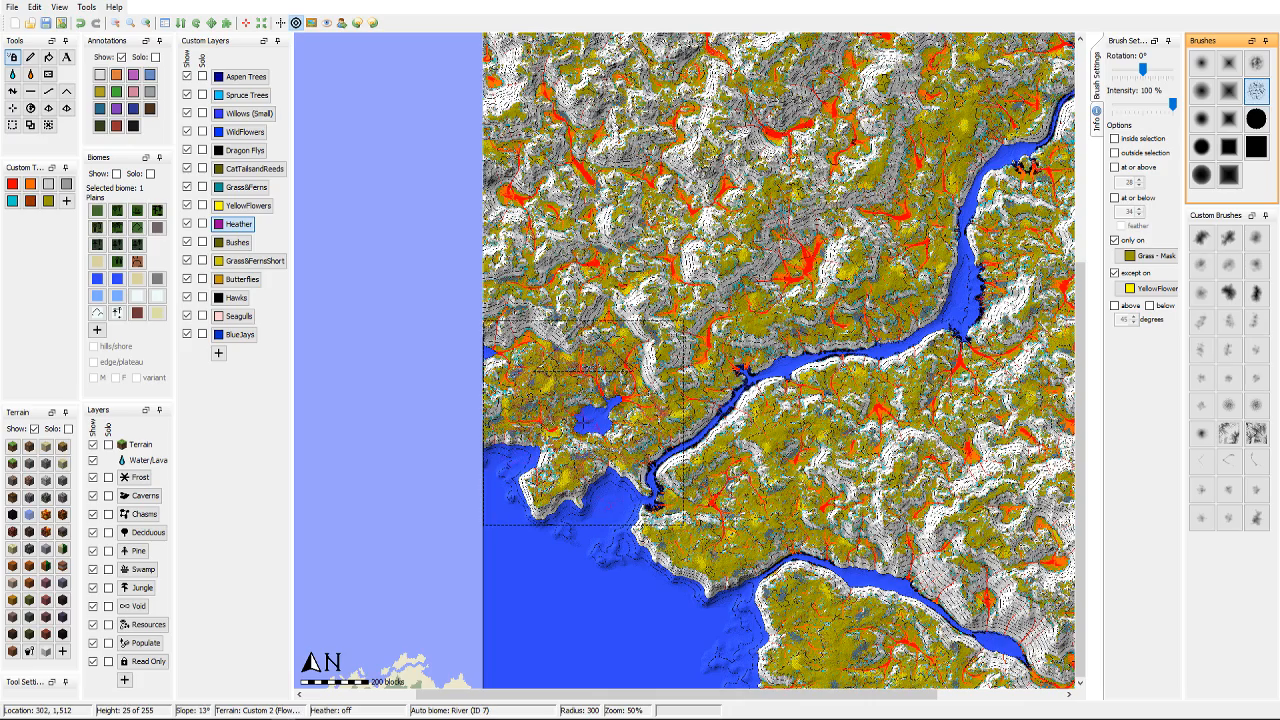
# Step: Spray Heather with radius 300 across the grass from the western lake and coast to the southern edge of the map
pyautogui.keyDown('ctrl'); pyautogui.scroll(1, 583, 422); pyautogui.keyUp('ctrl')
pyautogui.moveTo(530, 462); pyautogui.dragTo(674, 394, button='middle')
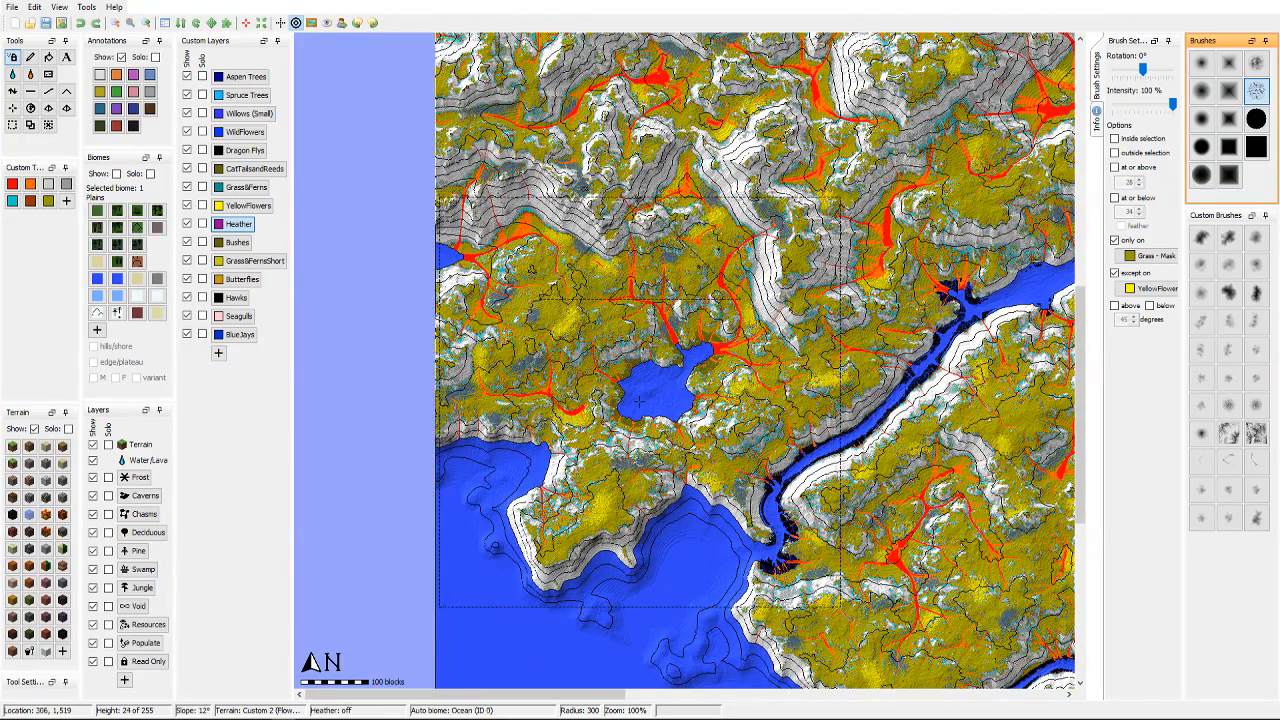
pyautogui.moveTo(695, 450); pyautogui.dragTo(450, 220, button='middle')
pyautogui.moveTo(720, 371); pyautogui.dragTo(475, 181, button='middle')
pyautogui.moveTo(738, 451); pyautogui.dragTo(449, 363, button='middle')
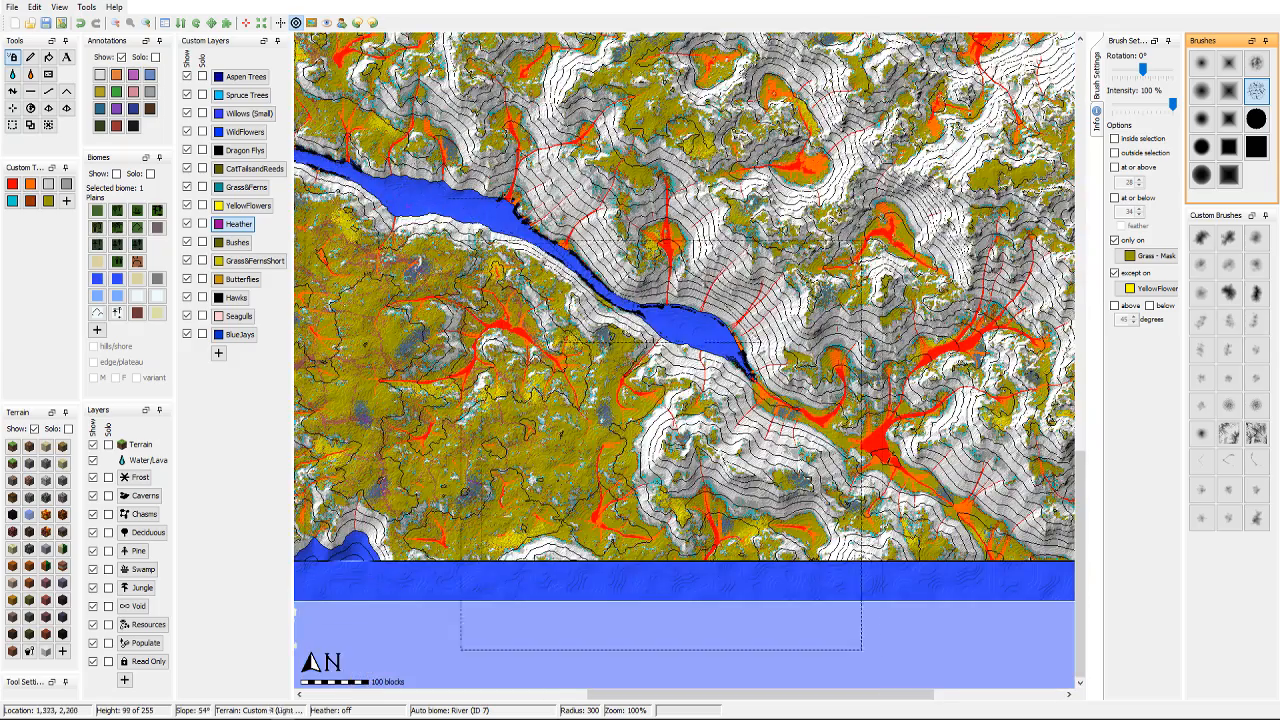
pyautogui.moveTo(689, 396); pyautogui.dragTo(472, 485, button='middle')
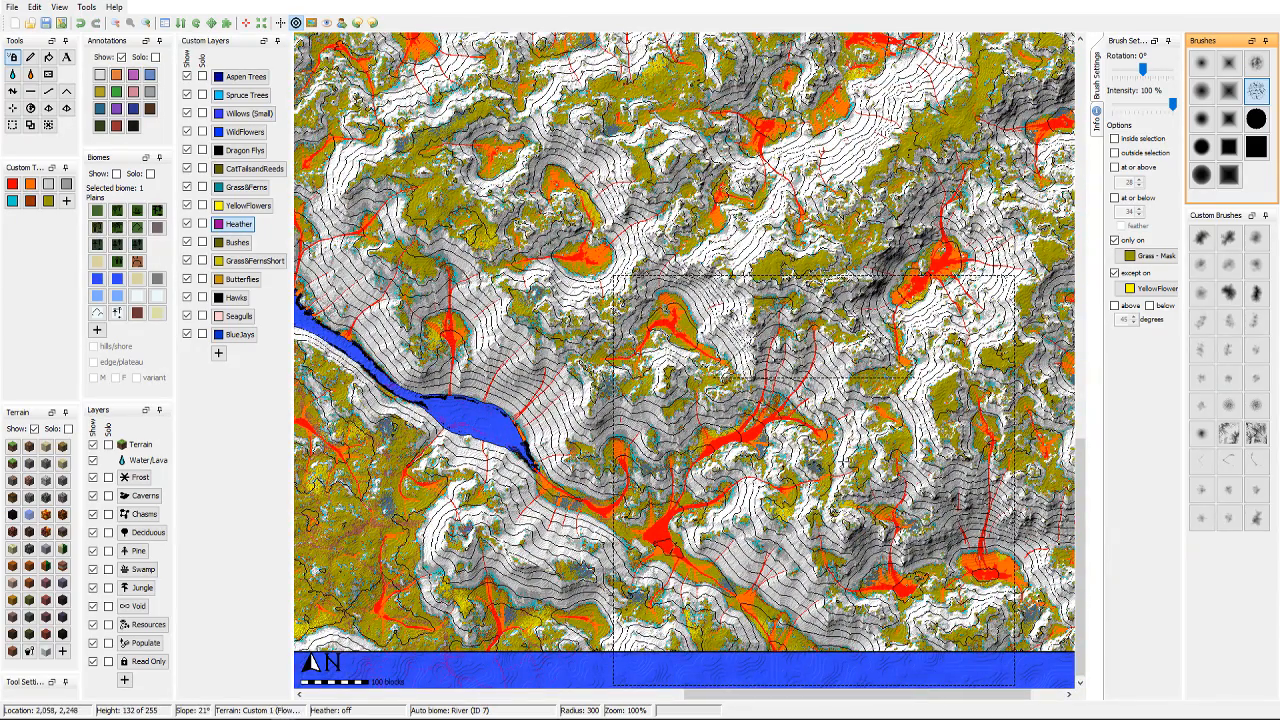
pyautogui.click(1115, 198)
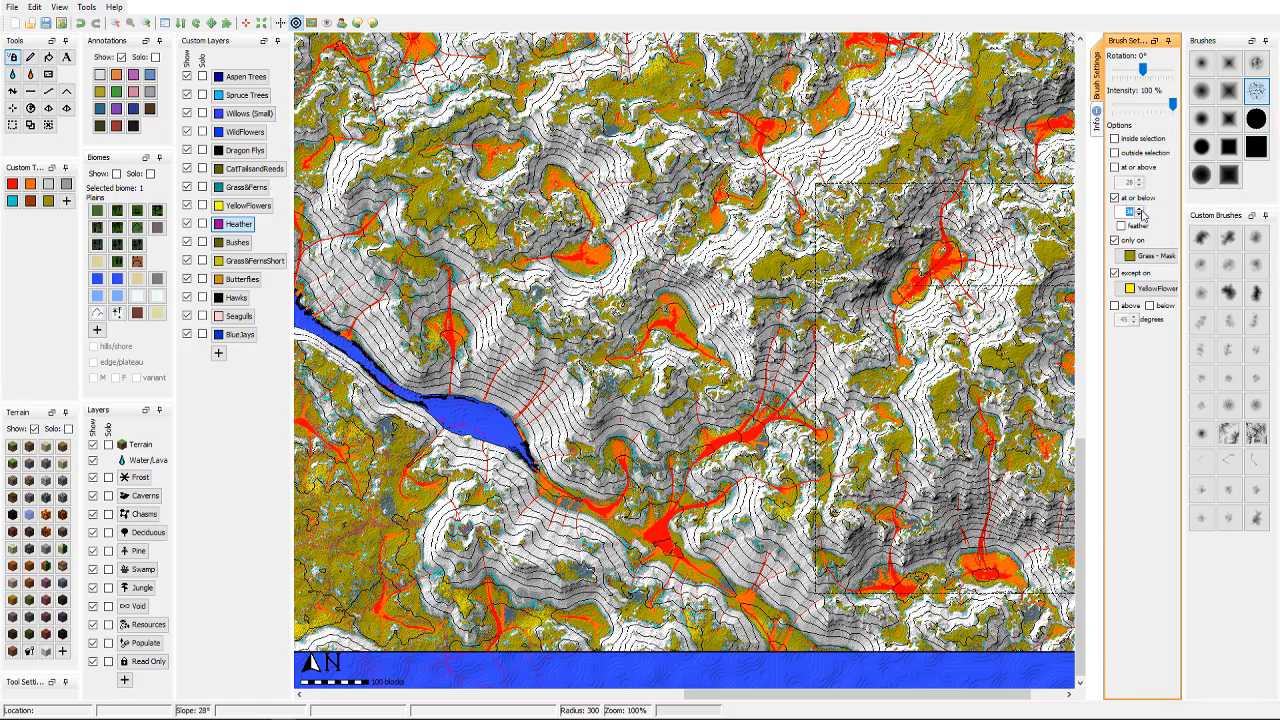
pyautogui.moveTo(930, 340); pyautogui.dragTo(892, 328, button='middle')
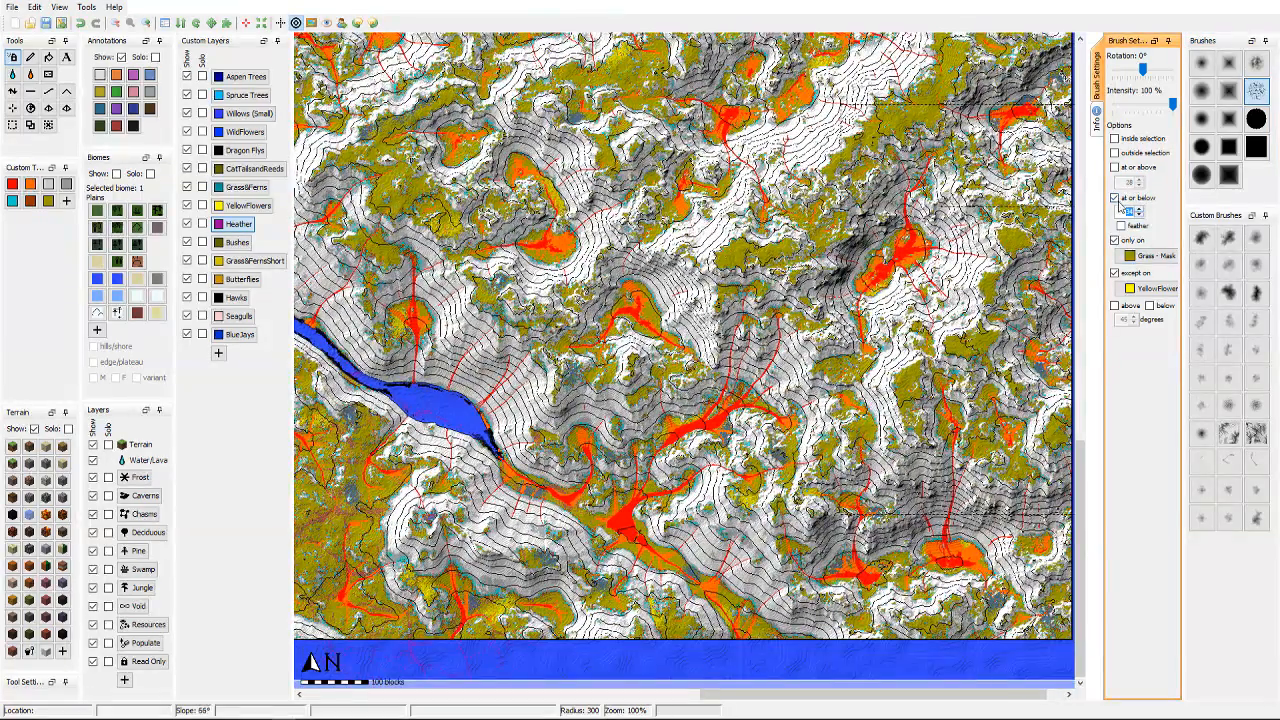
pyautogui.click(1117, 199)
# Step: Spray Heather over the grassy patches in the southeast and up along the map's eastern side
pyautogui.moveTo(720, 425); pyautogui.dragTo(678, 439, button='middle')
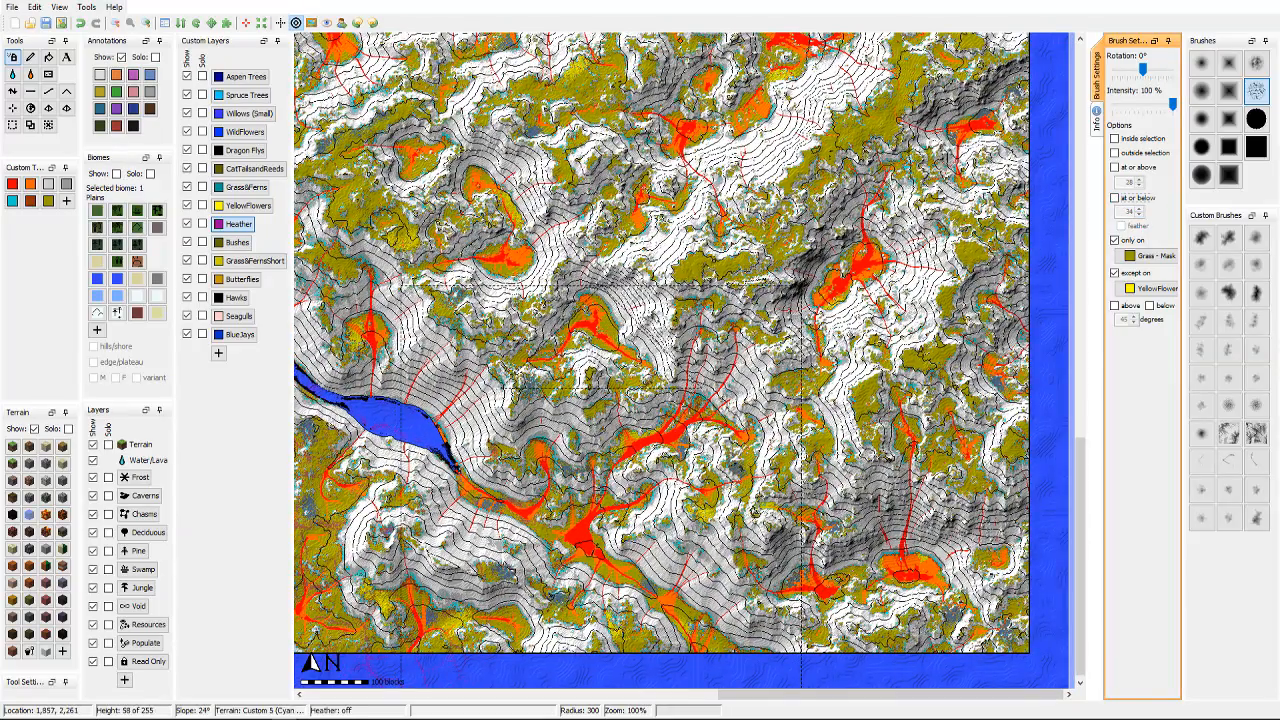
pyautogui.moveTo(744, 226); pyautogui.dragTo(774, 387, button='middle')
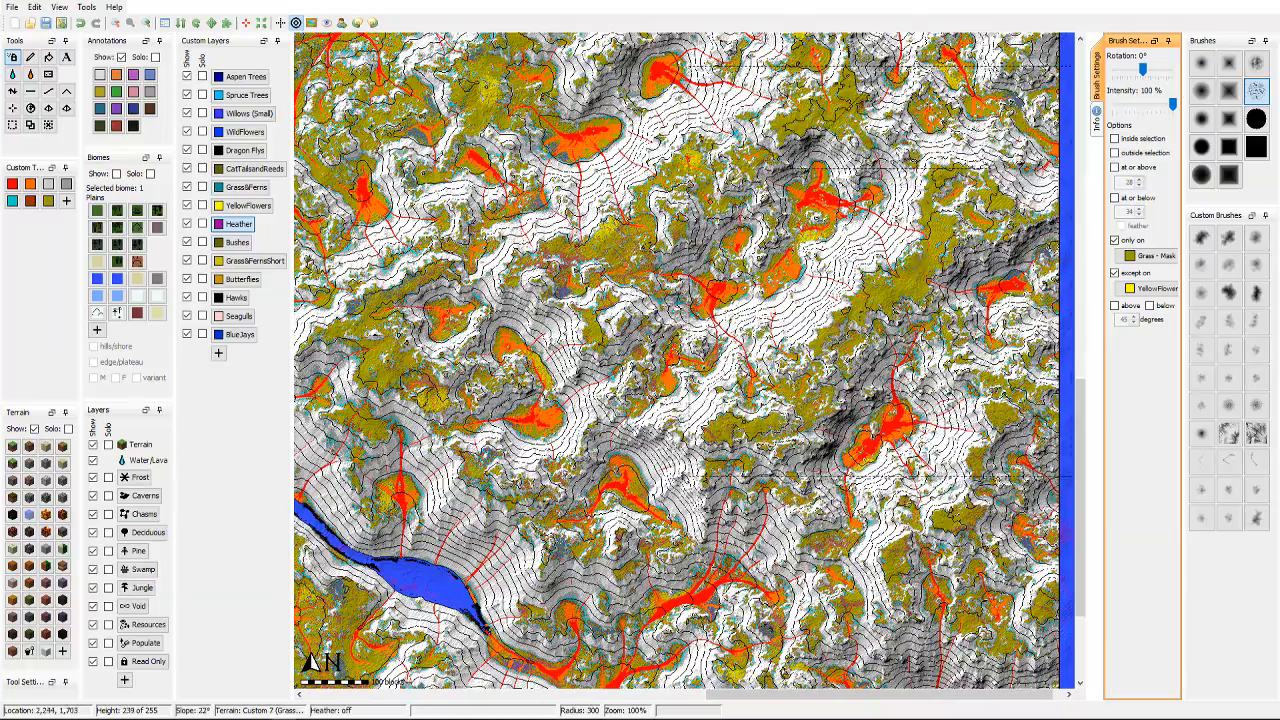
pyautogui.moveTo(768, 200); pyautogui.dragTo(791, 343, button='middle')
pyautogui.moveTo(826, 214); pyautogui.dragTo(736, 354, button='middle')
pyautogui.moveTo(667, 262); pyautogui.dragTo(728, 347, button='middle')
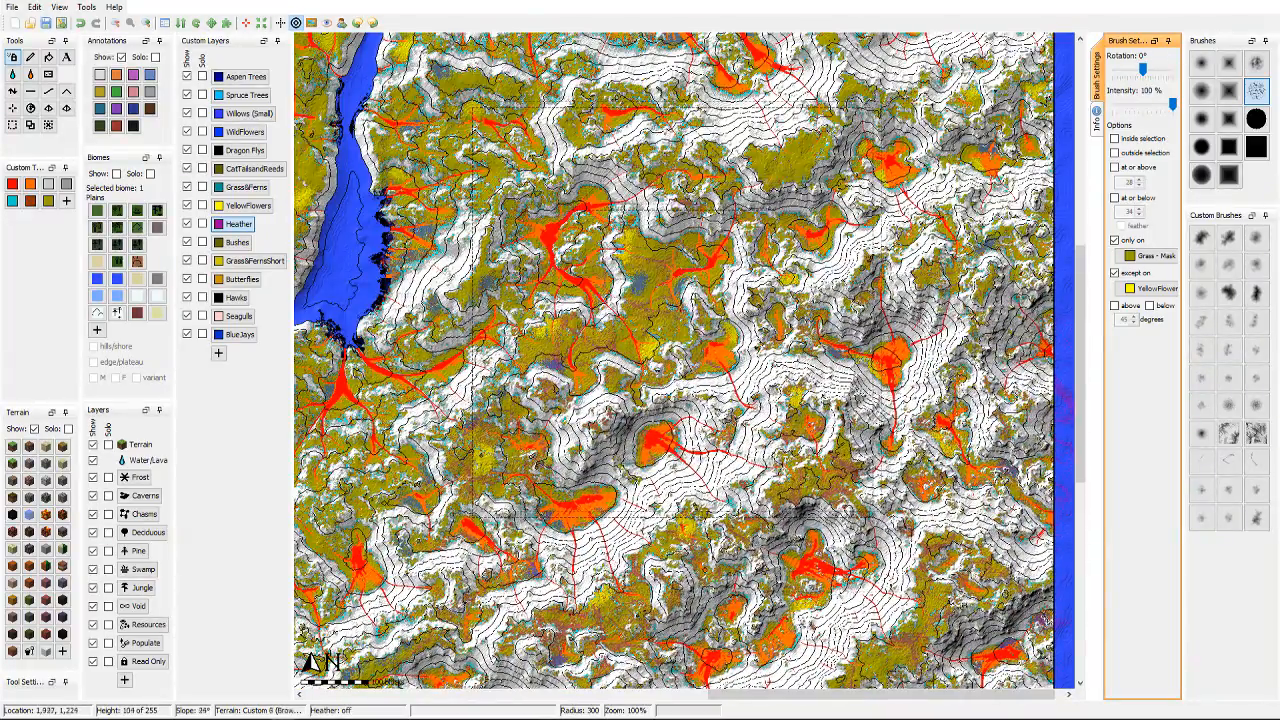
# Step: Continue the Heather spray over the northeastern grass up to the map's northern edge and across the upper river
pyautogui.moveTo(826, 194); pyautogui.dragTo(729, 362, button='middle')
pyautogui.moveTo(801, 202); pyautogui.dragTo(814, 352, button='middle')
pyautogui.moveTo(777, 236); pyautogui.dragTo(820, 350, button='middle')
pyautogui.moveTo(532, 178); pyautogui.dragTo(587, 341, button='middle')
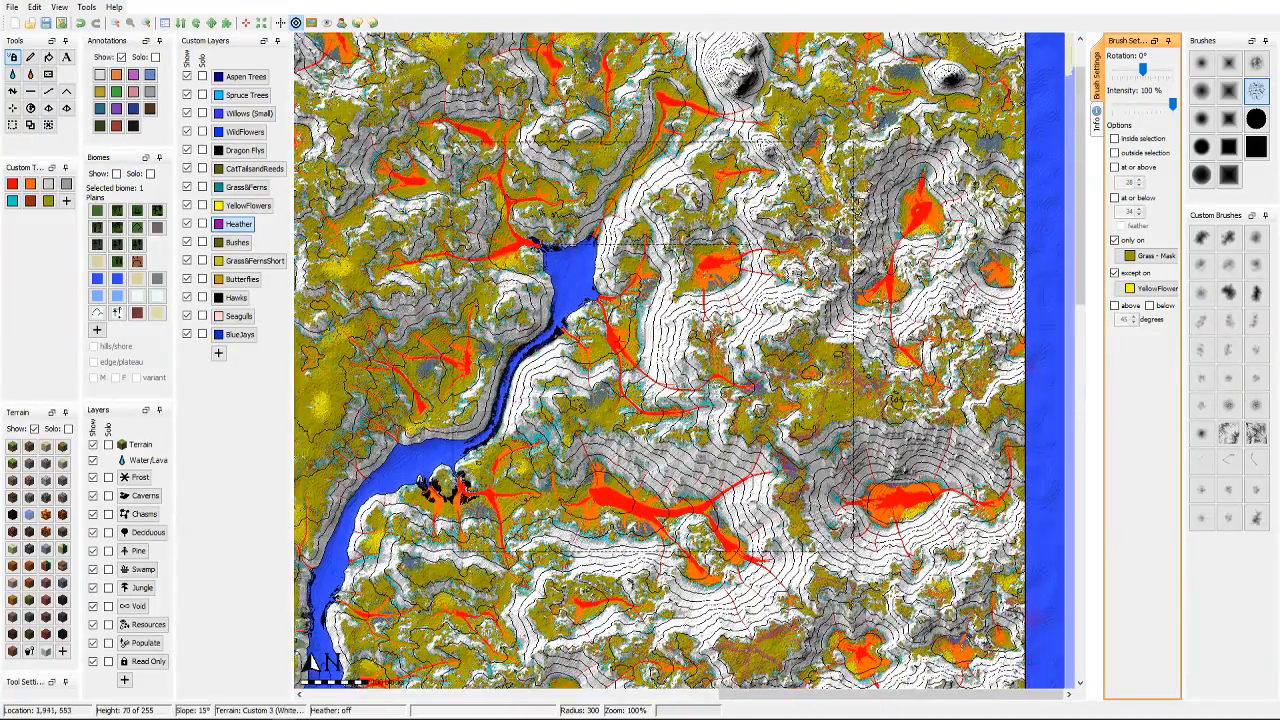
pyautogui.moveTo(833, 116); pyautogui.dragTo(804, 233, button='middle')
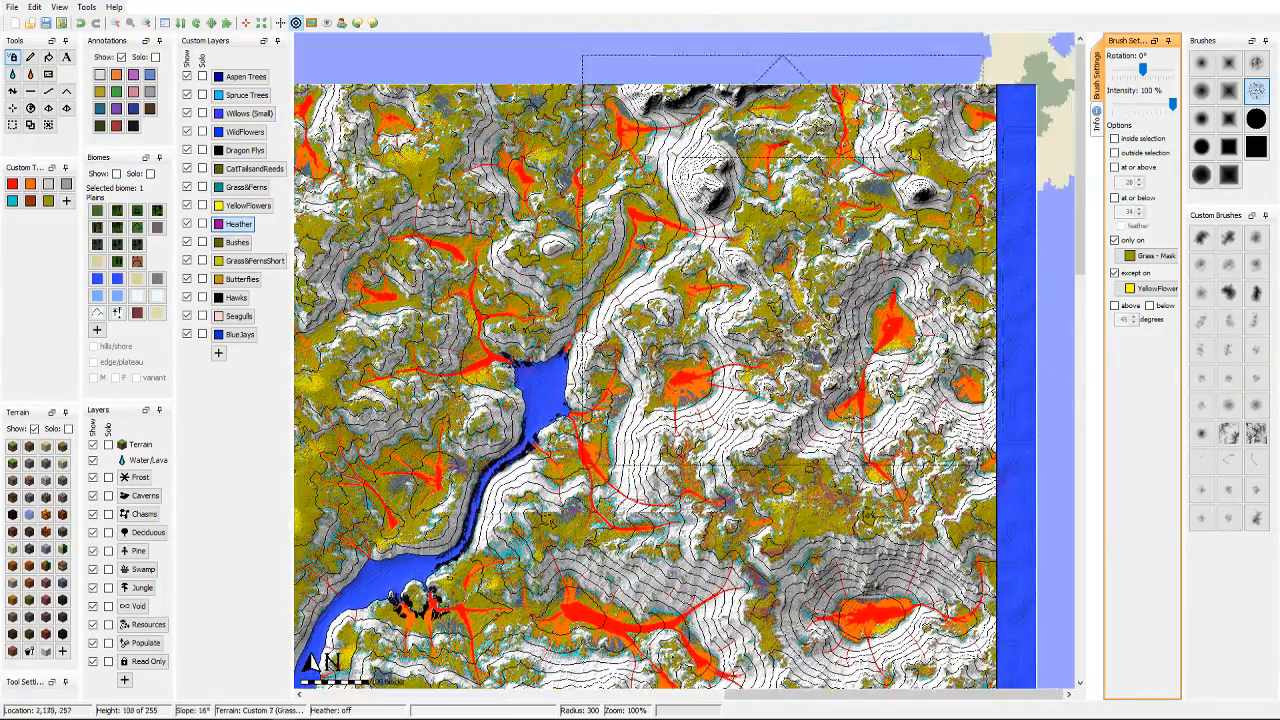
pyautogui.moveTo(697, 346); pyautogui.dragTo(935, 342, button='middle')
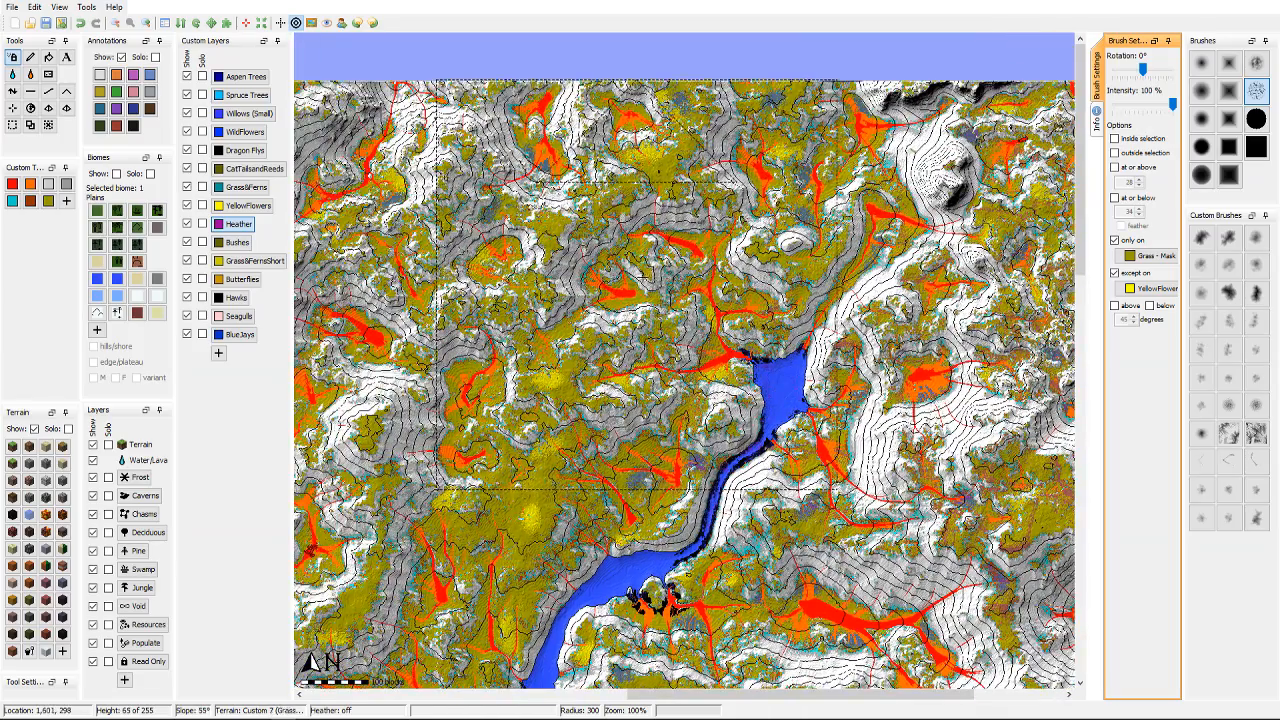
# Step: Spray Heather over the grass in the northern highlands and the northwest corner of the map
pyautogui.moveTo(506, 494); pyautogui.dragTo(676, 424, button='middle')
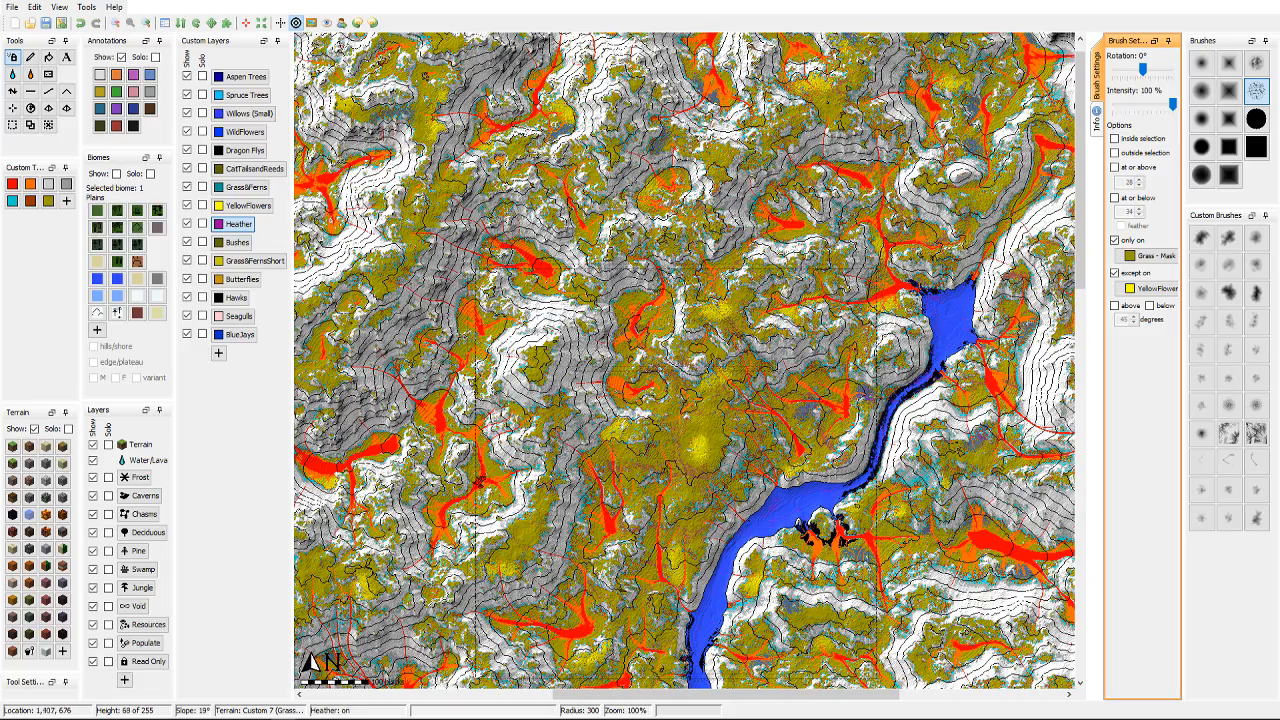
pyautogui.moveTo(474, 376); pyautogui.dragTo(728, 553, button='middle')
pyautogui.moveTo(418, 361); pyautogui.dragTo(658, 297, button='middle')
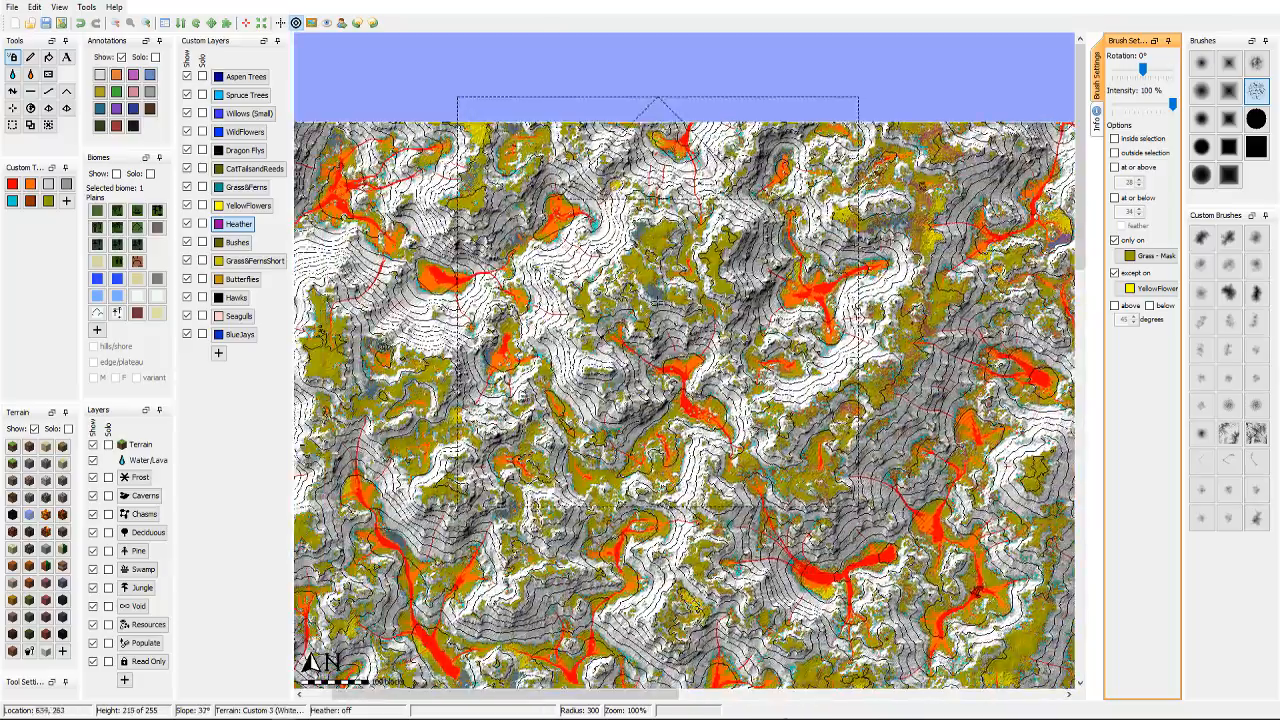
pyautogui.moveTo(508, 369); pyautogui.dragTo(658, 333, button='middle')
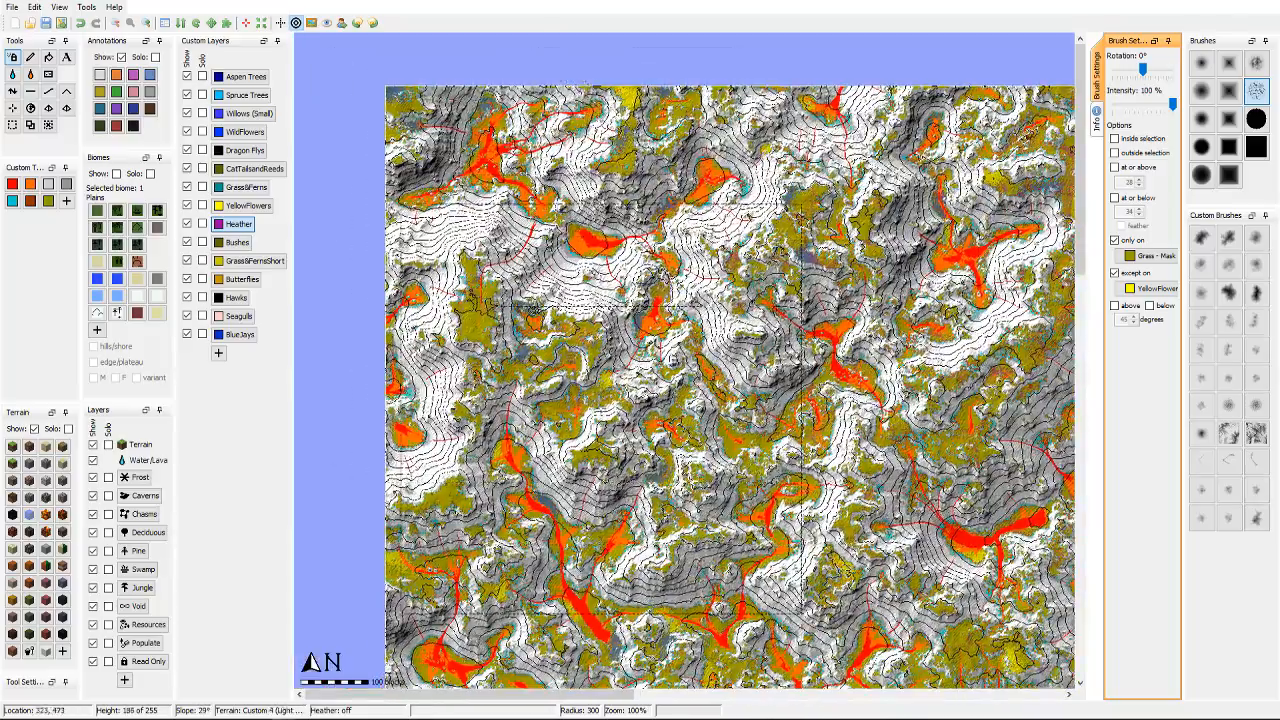
pyautogui.moveTo(709, 559); pyautogui.dragTo(731, 420, button='middle')
# Step: Spray Heather over the central grassland and on both sides of the main river
pyautogui.moveTo(766, 600); pyautogui.dragTo(639, 517, button='middle')
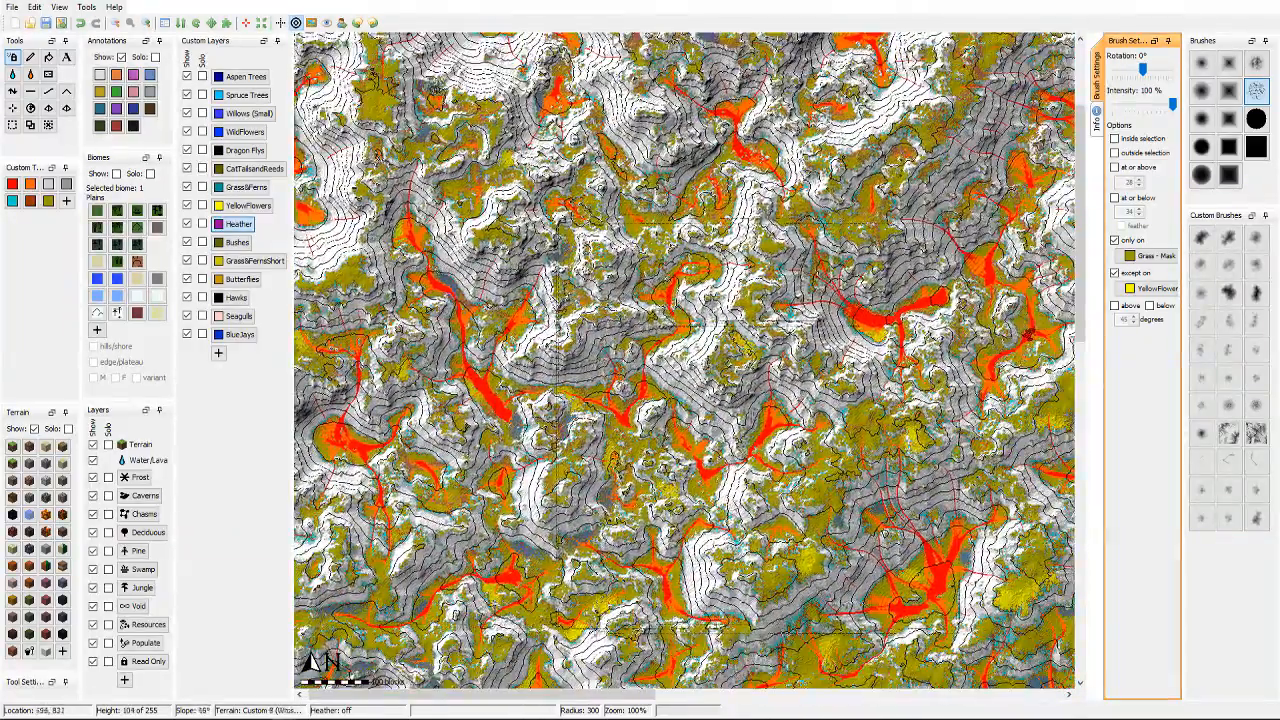
pyautogui.moveTo(803, 502); pyautogui.dragTo(603, 337, button='middle')
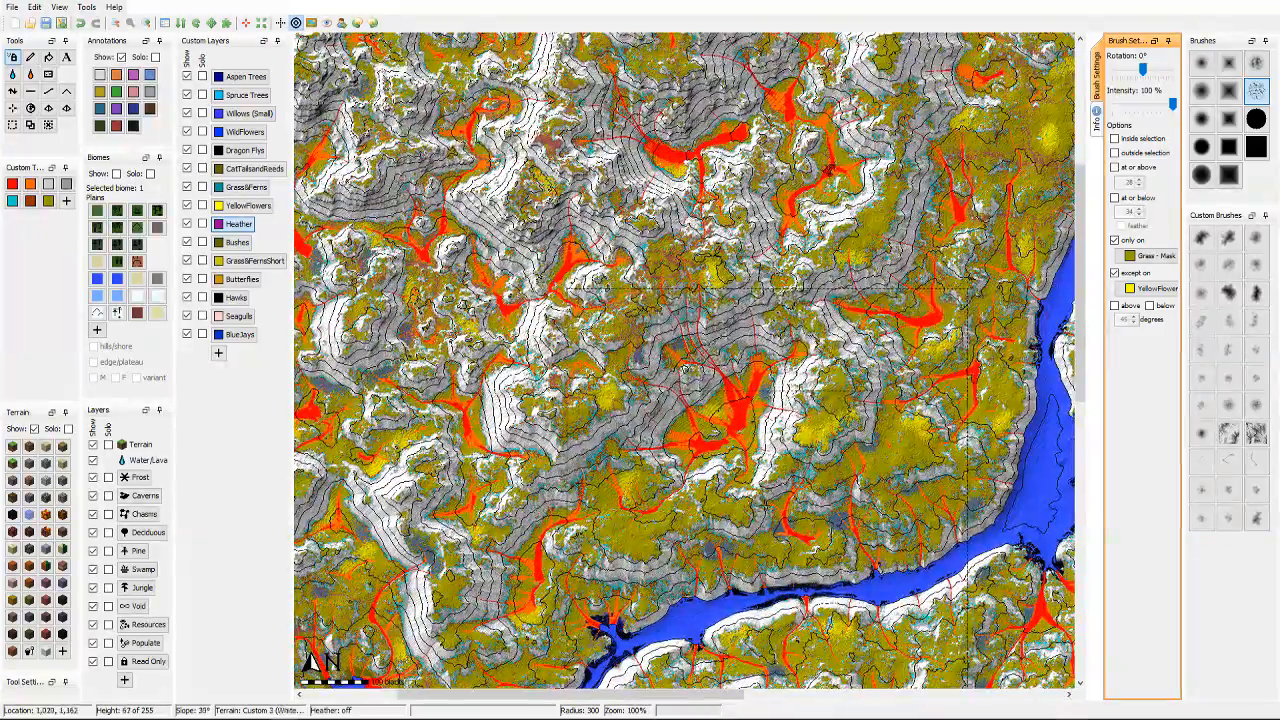
pyautogui.moveTo(795, 525); pyautogui.dragTo(592, 365, button='middle')
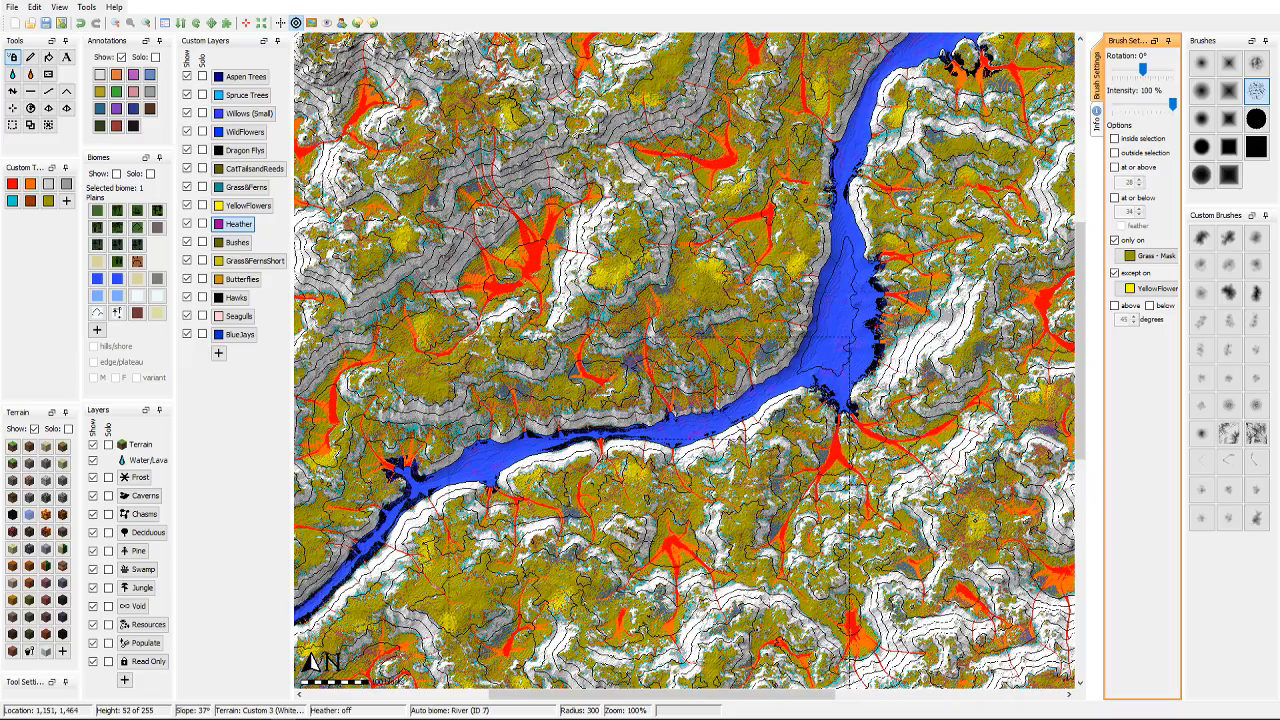
pyautogui.moveTo(648, 543); pyautogui.dragTo(770, 313, button='middle')
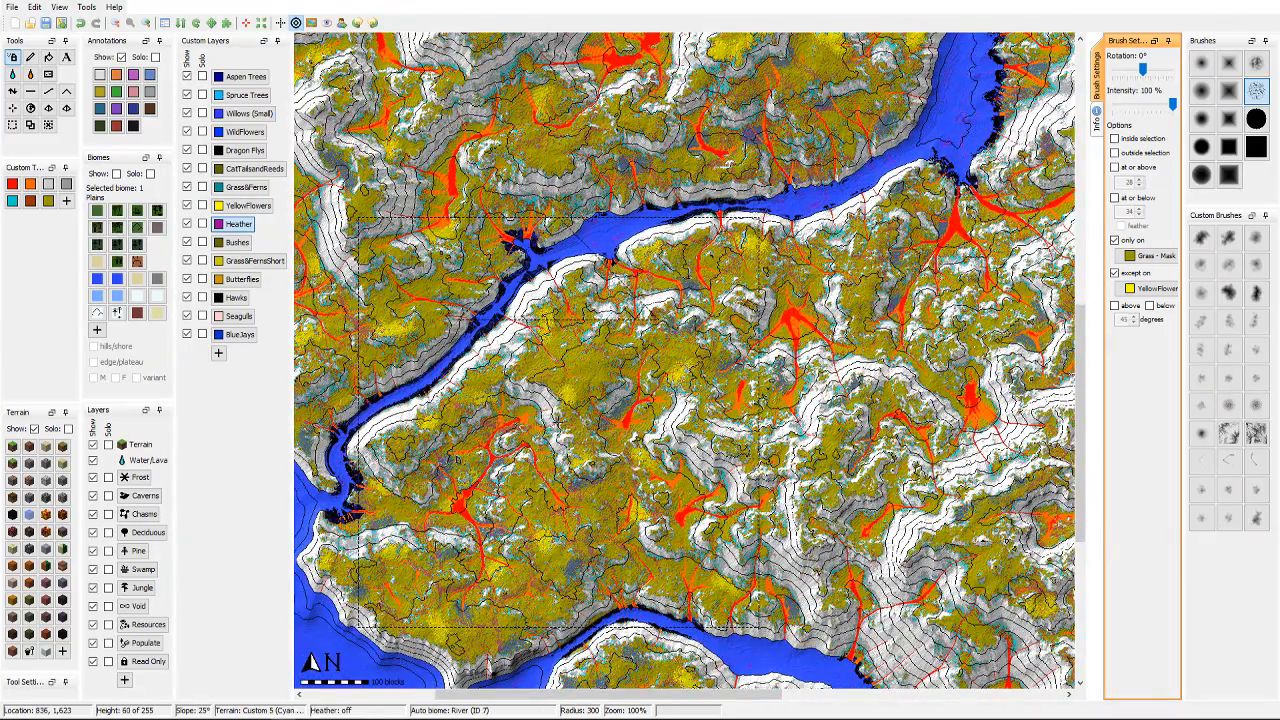
# Step: Hide the terrain display to examine how Heather, WildFlowers and YellowFlowers are distributed across the map, then show the terrain again
pyautogui.keyDown('ctrl'); pyautogui.scroll(-2, 770, 313); pyautogui.keyUp('ctrl')
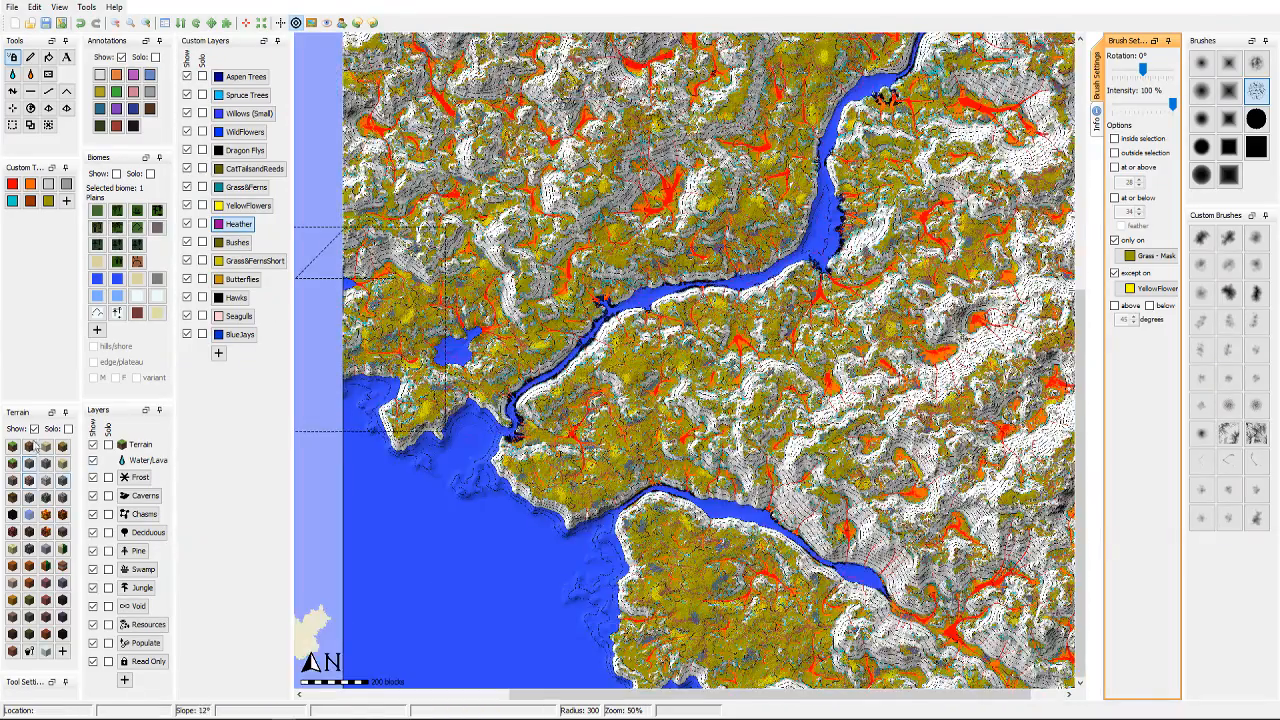
pyautogui.click(34, 429)
pyautogui.scroll(1, 540, 384)
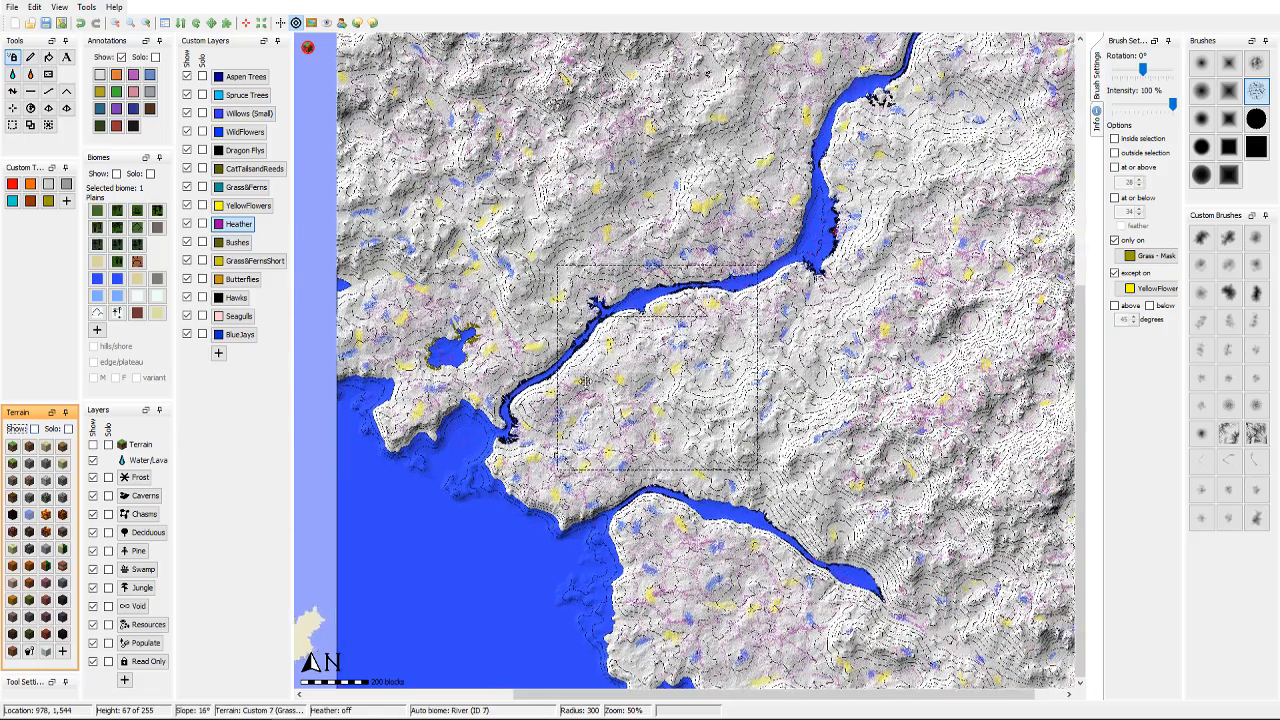
pyautogui.scroll(-1, 540, 384)
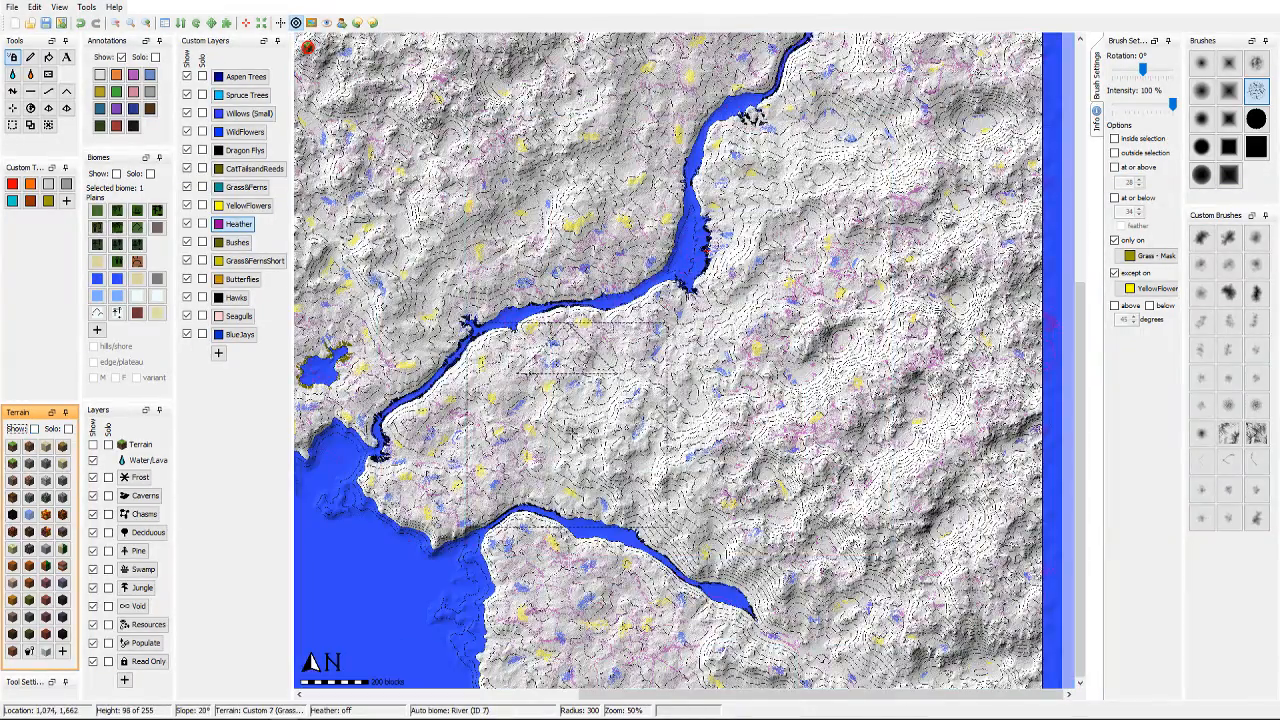
pyautogui.scroll(1, 634, 484)
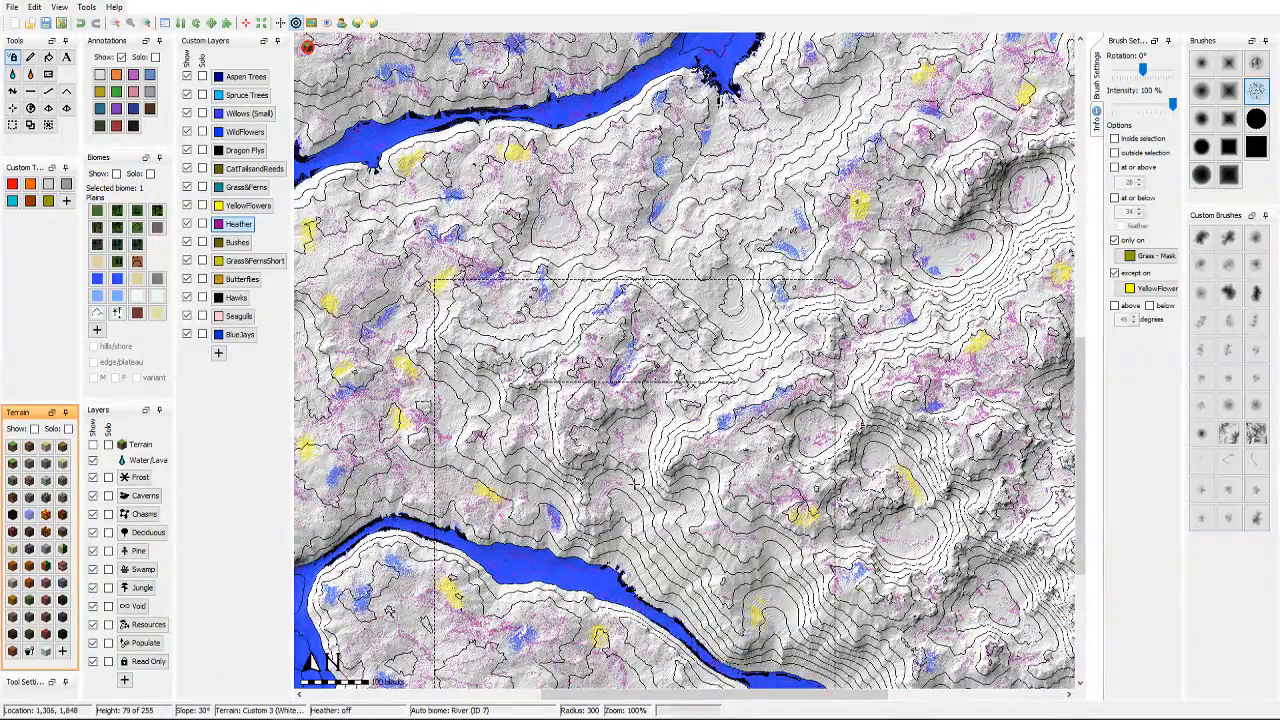
pyautogui.moveTo(480, 414); pyautogui.dragTo(720, 362, button='middle')
pyautogui.scroll(1, 720, 362)
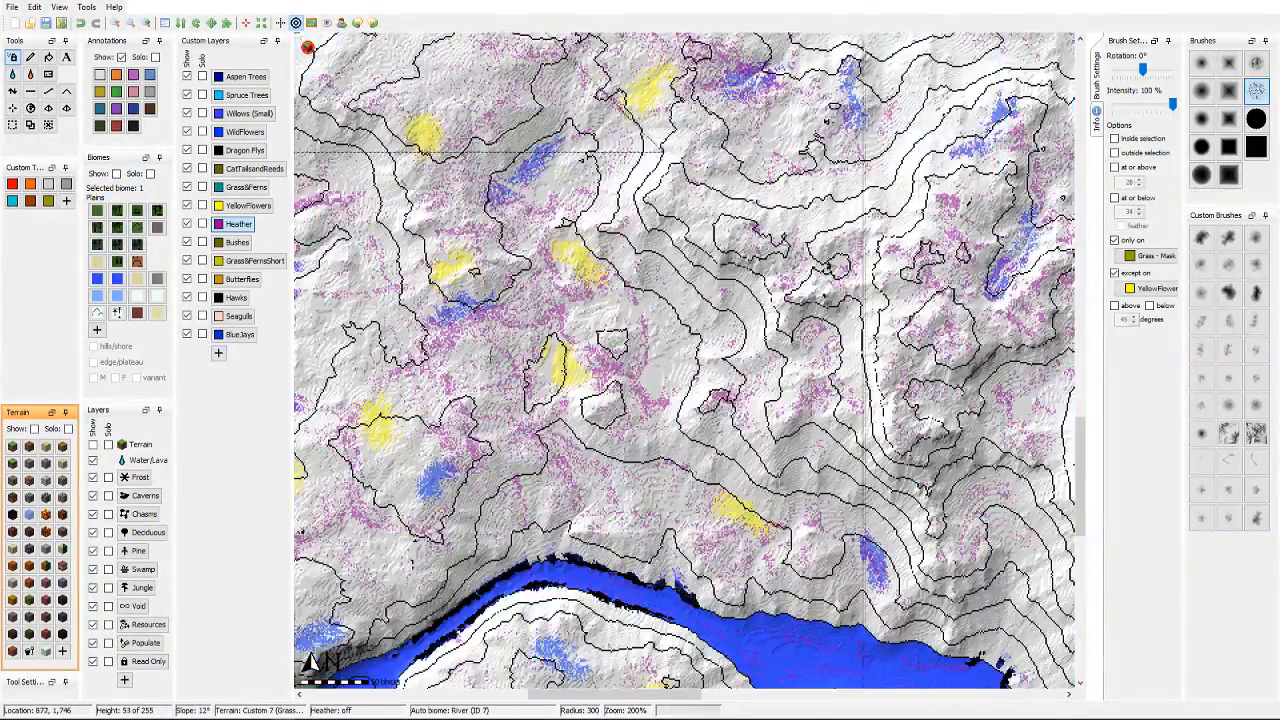
pyautogui.moveTo(464, 362); pyautogui.dragTo(759, 357, button='middle')
pyautogui.moveTo(640, 402); pyautogui.dragTo(803, 373, button='middle')
pyautogui.moveTo(605, 325); pyautogui.dragTo(761, 477, button='middle')
pyautogui.scroll(-3, 759, 475)
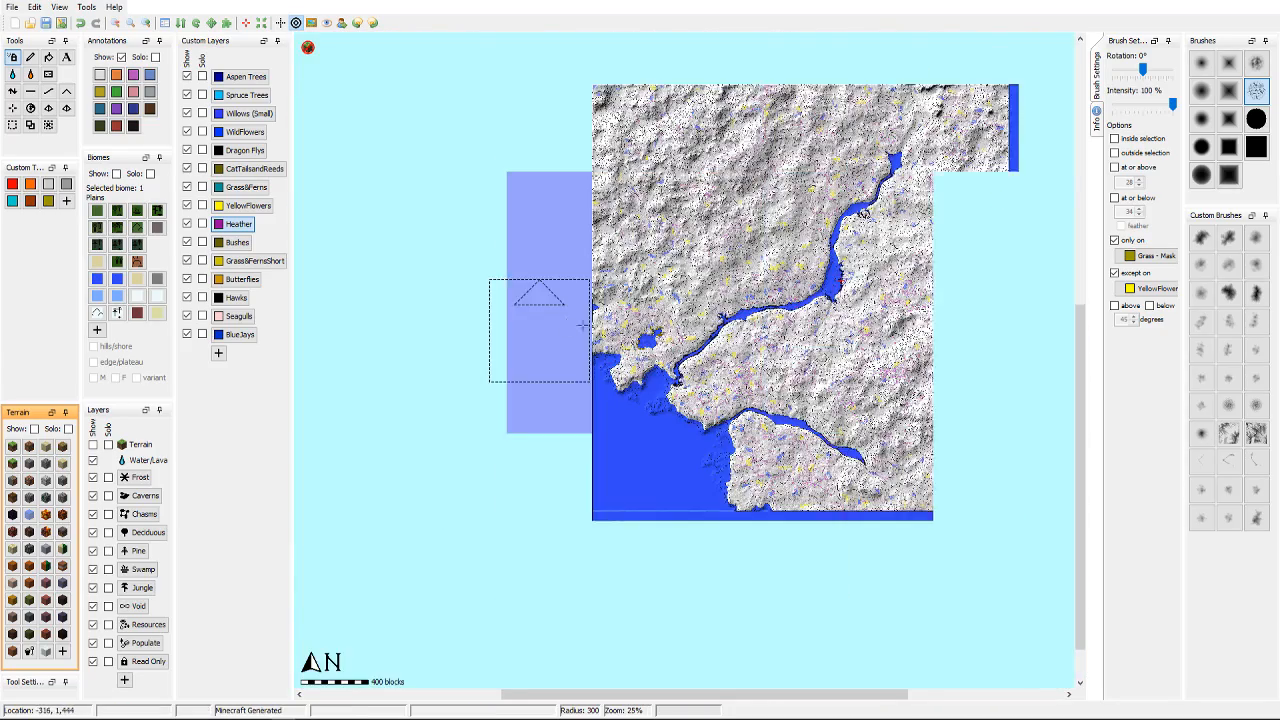
pyautogui.moveTo(863, 215); pyautogui.dragTo(770, 258, button='middle')
pyautogui.click(34, 428)
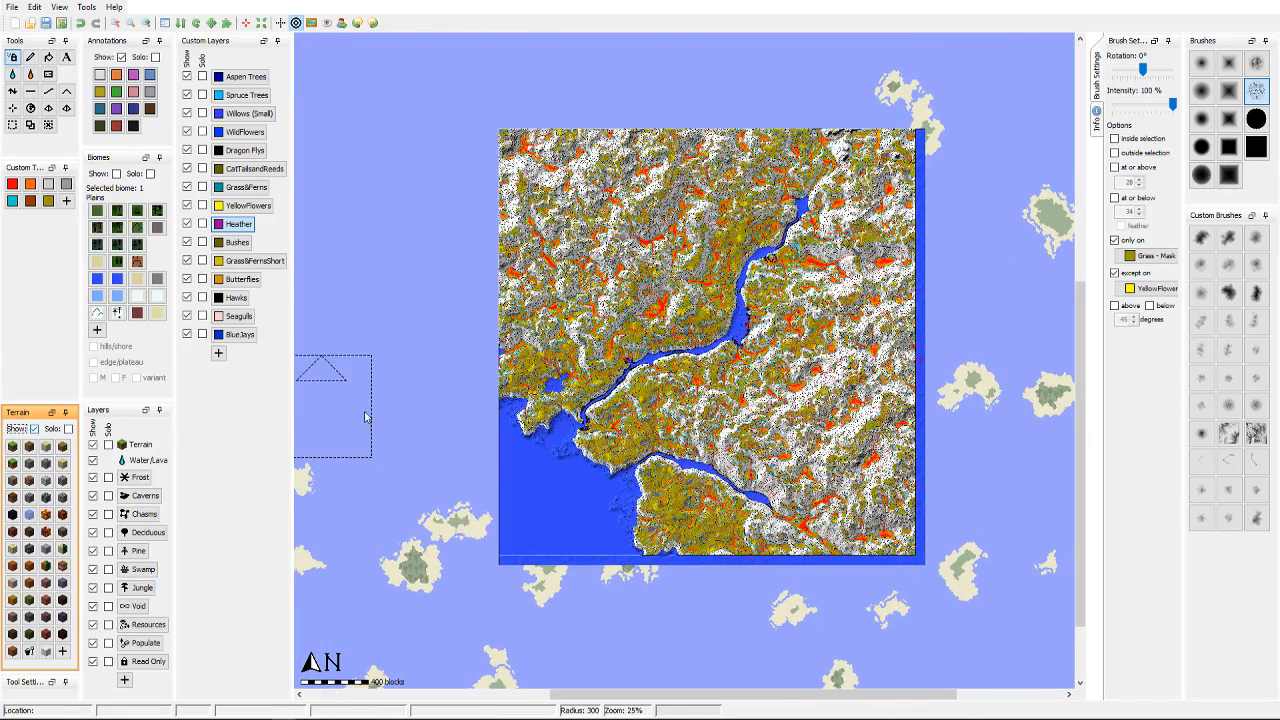
# Step: Run a global operation that removes the Heather layer only where the WildFlowers layer is present
pyautogui.scroll(1, 366, 420)
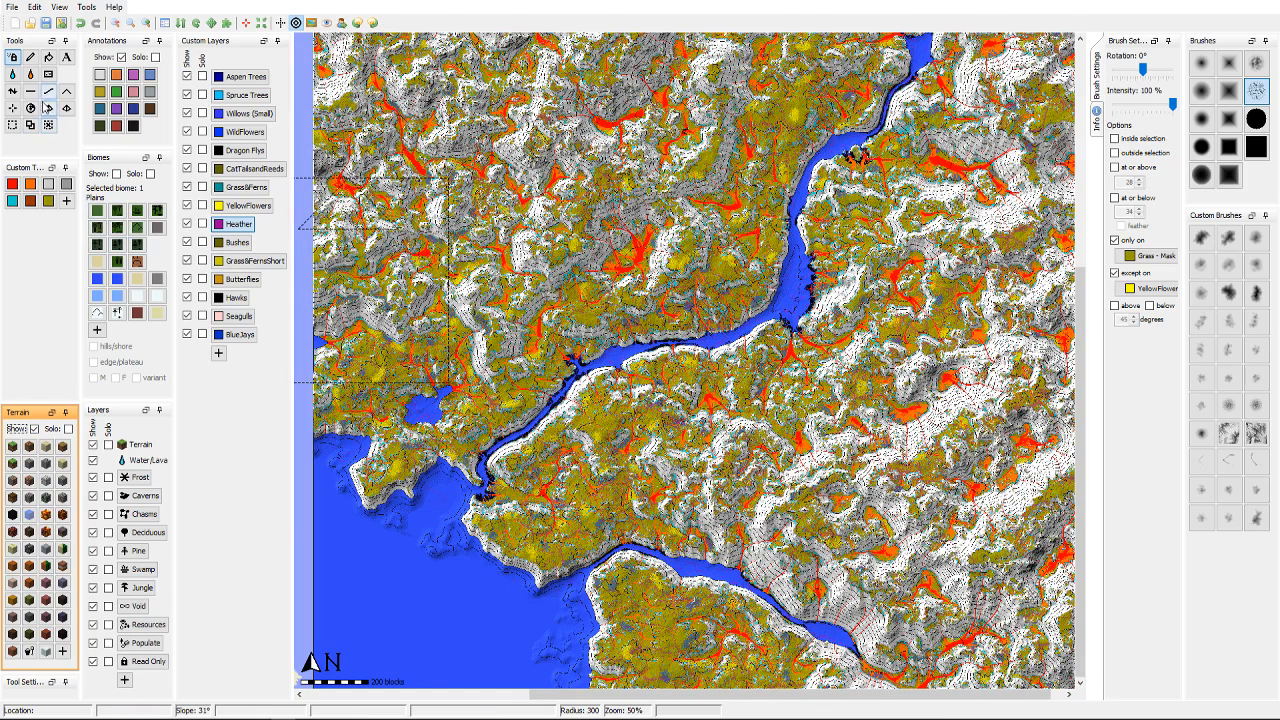
pyautogui.click(31, 109)
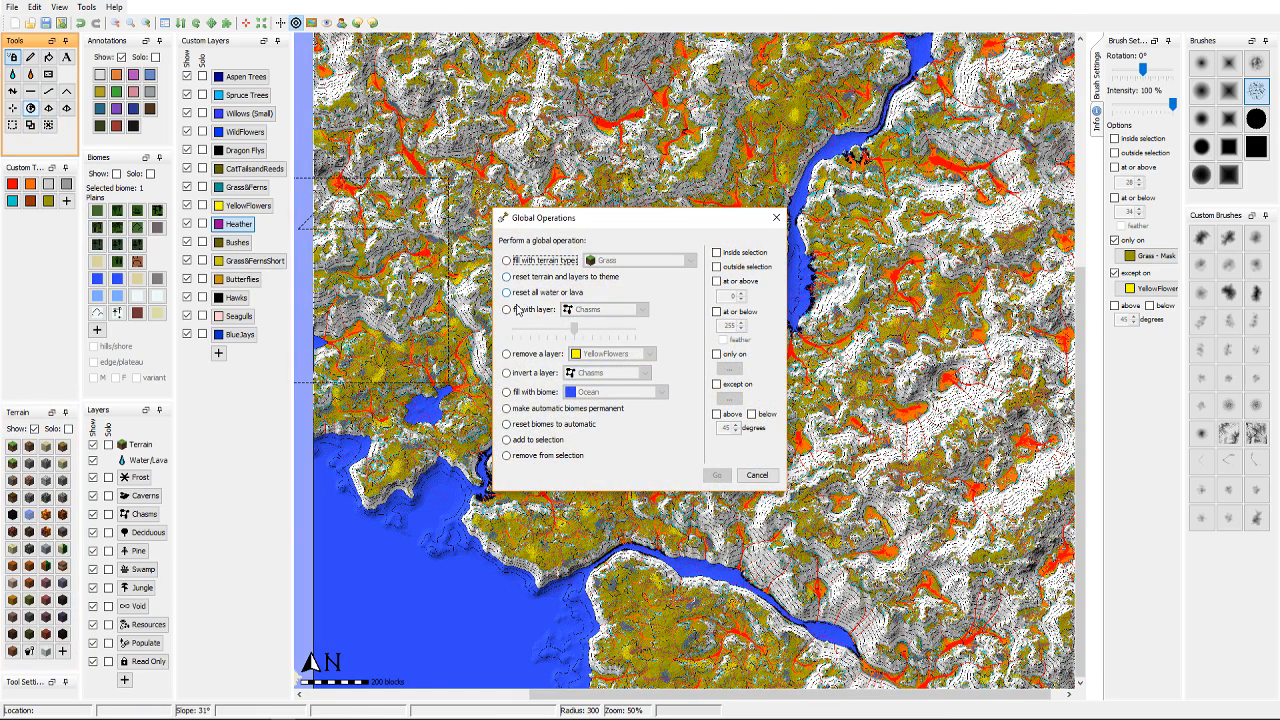
pyautogui.click(512, 356)
pyautogui.click(610, 354)
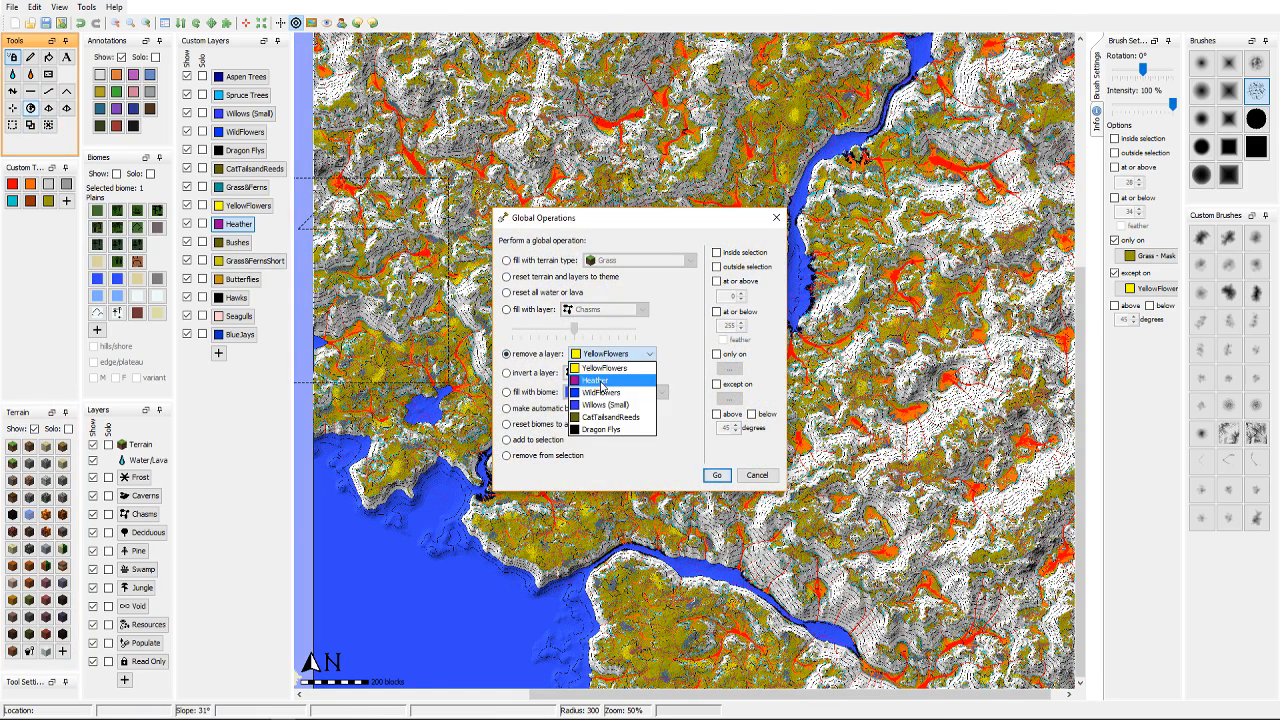
pyautogui.click(604, 368)
pyautogui.click(716, 354)
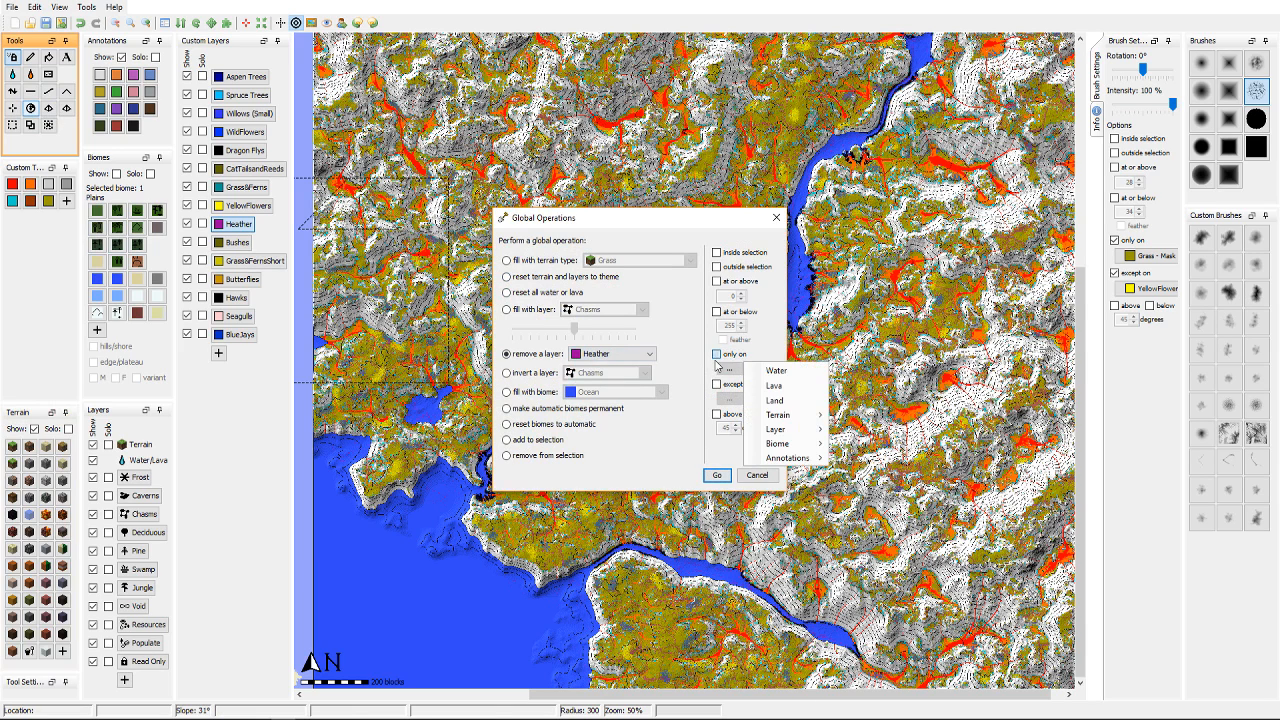
pyautogui.moveTo(816, 436)
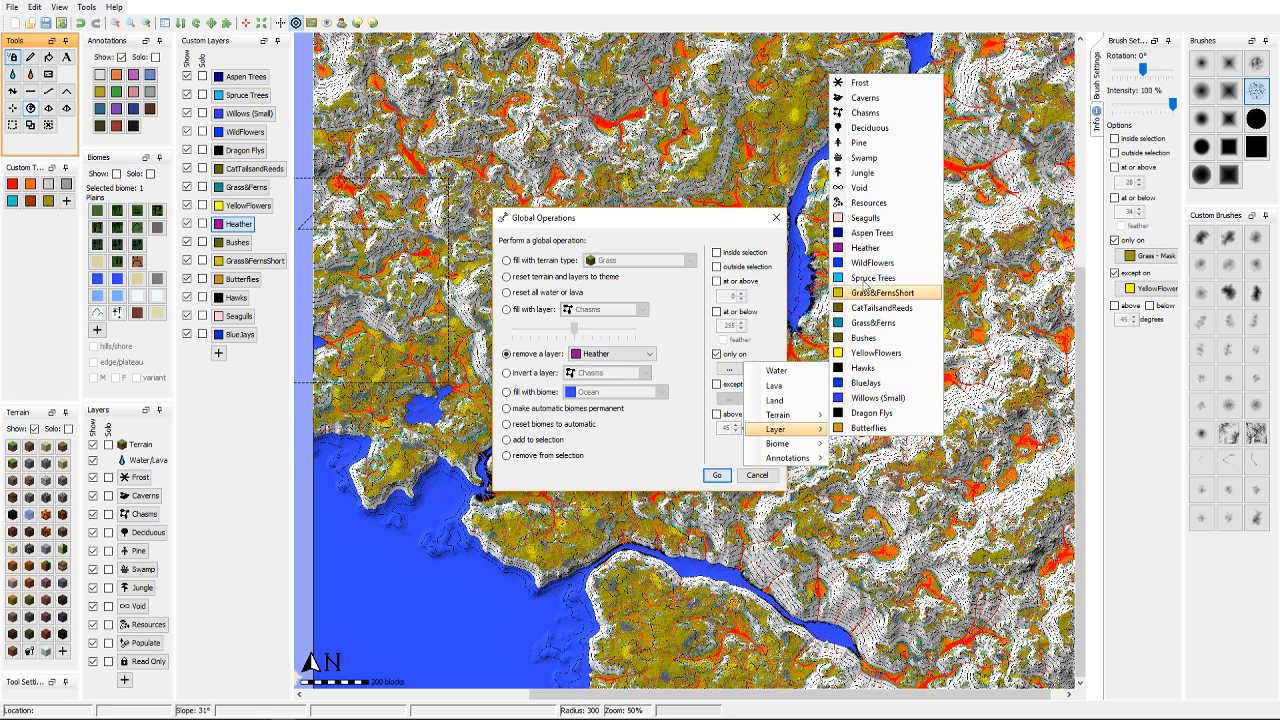
pyautogui.click(866, 262)
pyautogui.click(725, 476)
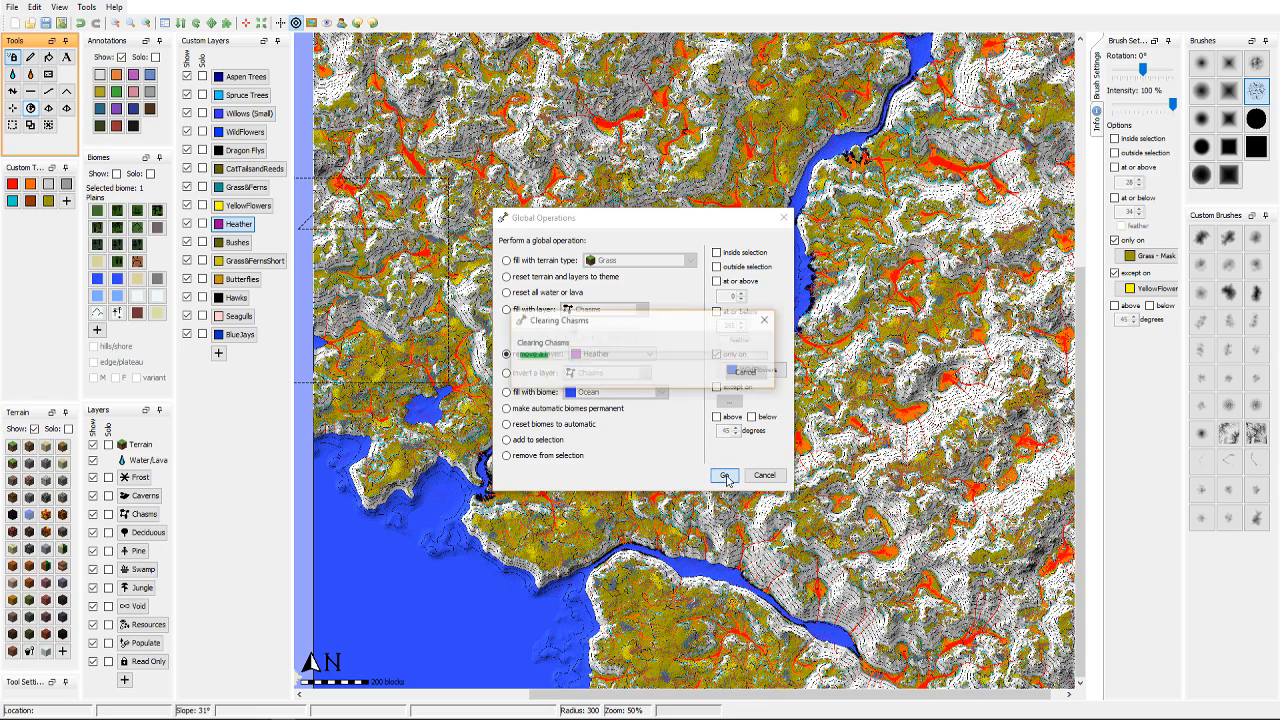
# Step: Run a global operation that removes the Heather layer only on water
pyautogui.click(31, 110)
pyautogui.click(506, 355)
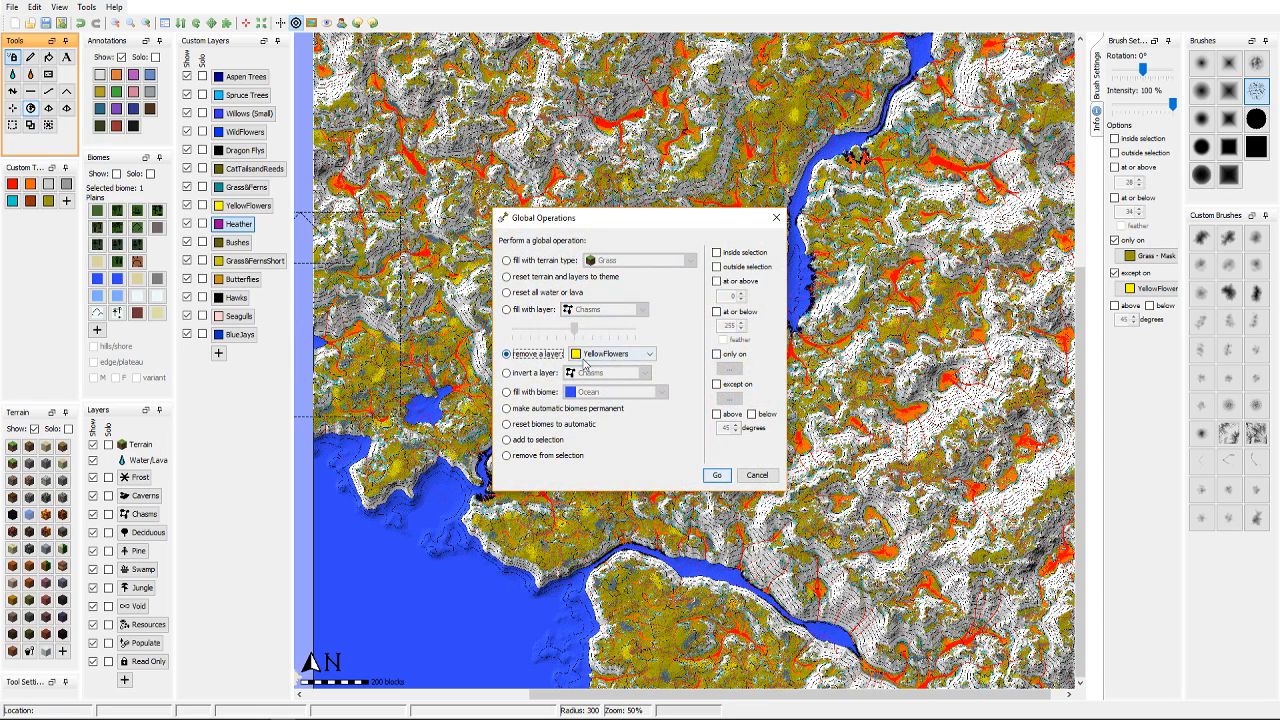
pyautogui.click(612, 354)
pyautogui.click(594, 381)
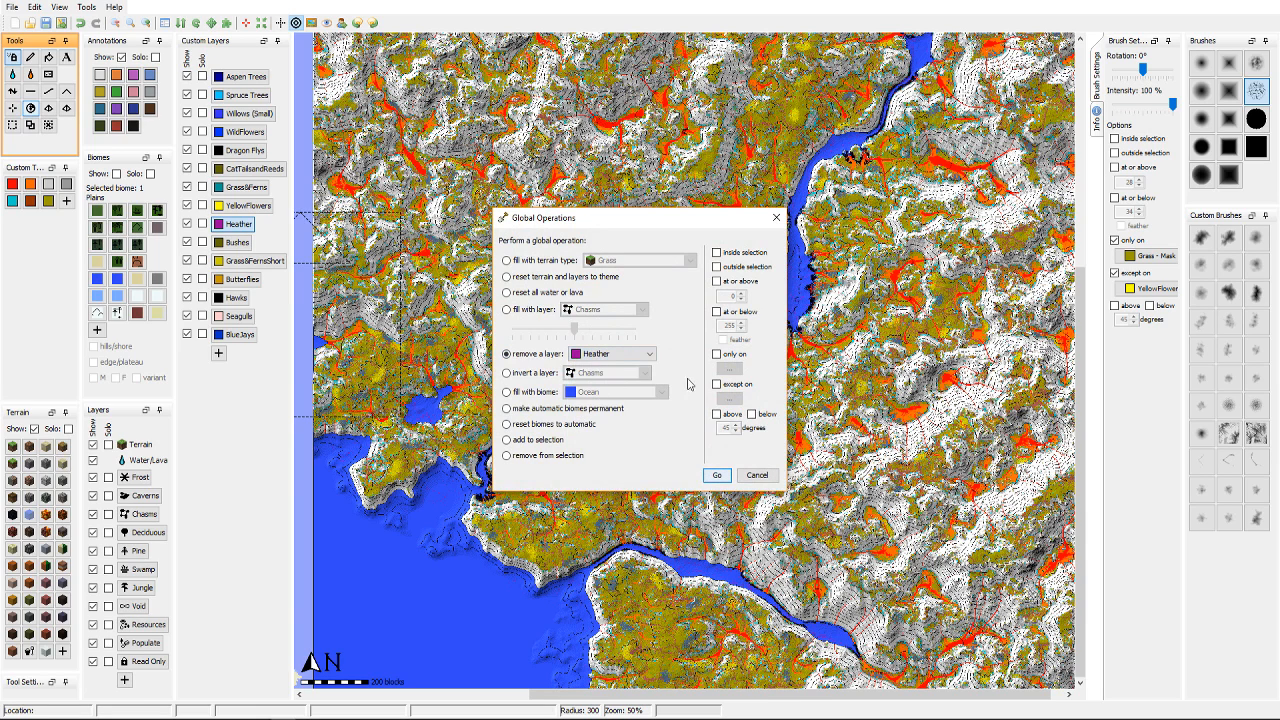
pyautogui.click(716, 354)
pyautogui.click(770, 365)
pyautogui.click(716, 476)
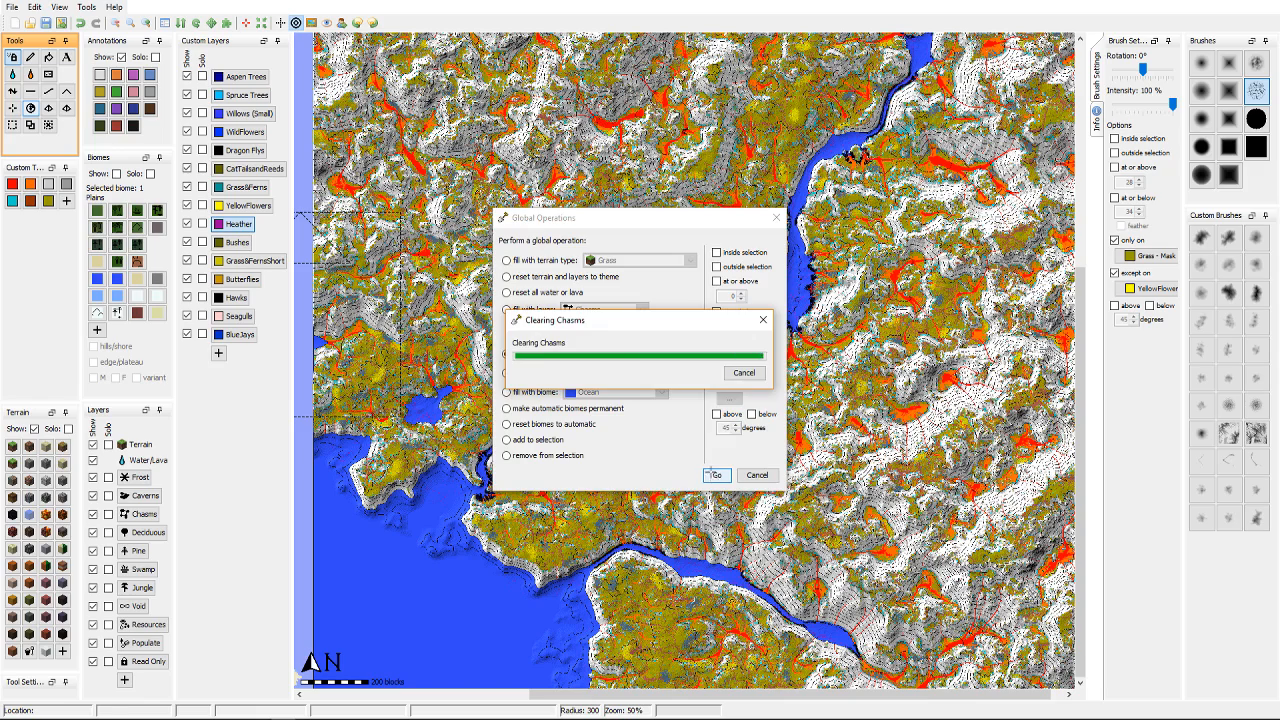
# Step: Globally fill with the Flowmap - WHITE terrain type, restricted to water only
pyautogui.click(30, 107)
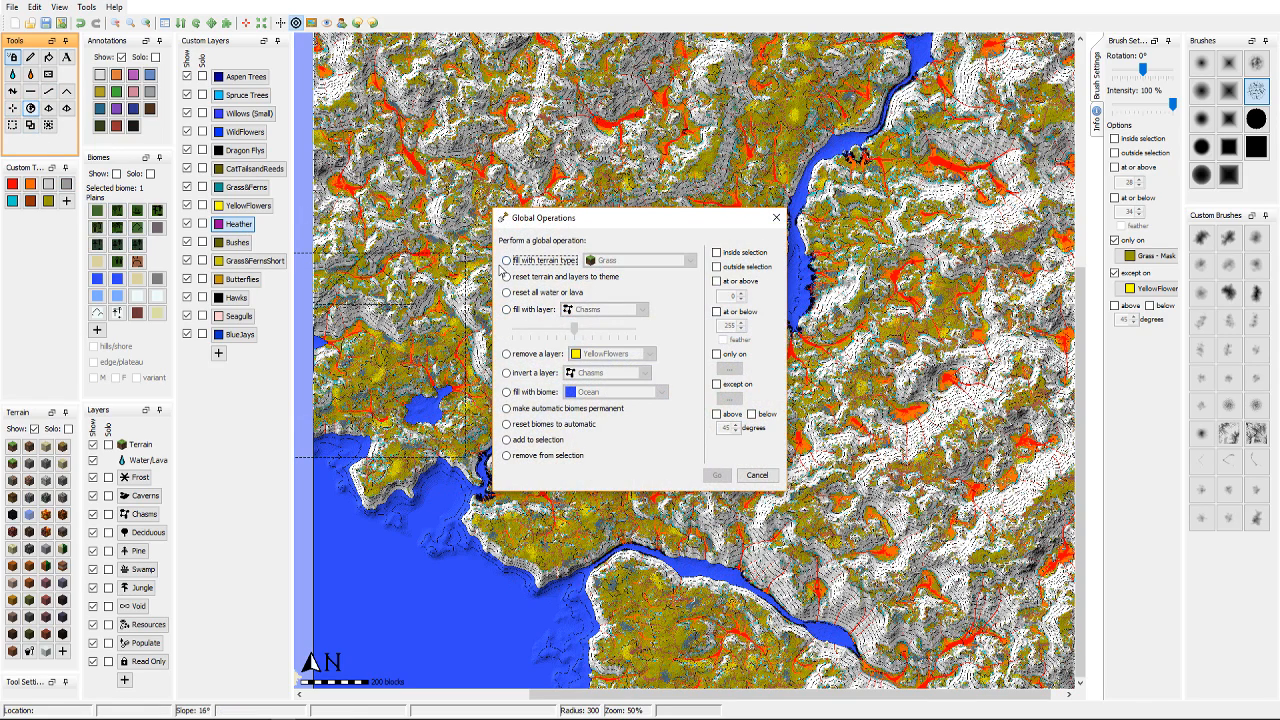
pyautogui.click(506, 262)
pyautogui.click(640, 260)
pyautogui.scroll(-5, 627, 292)
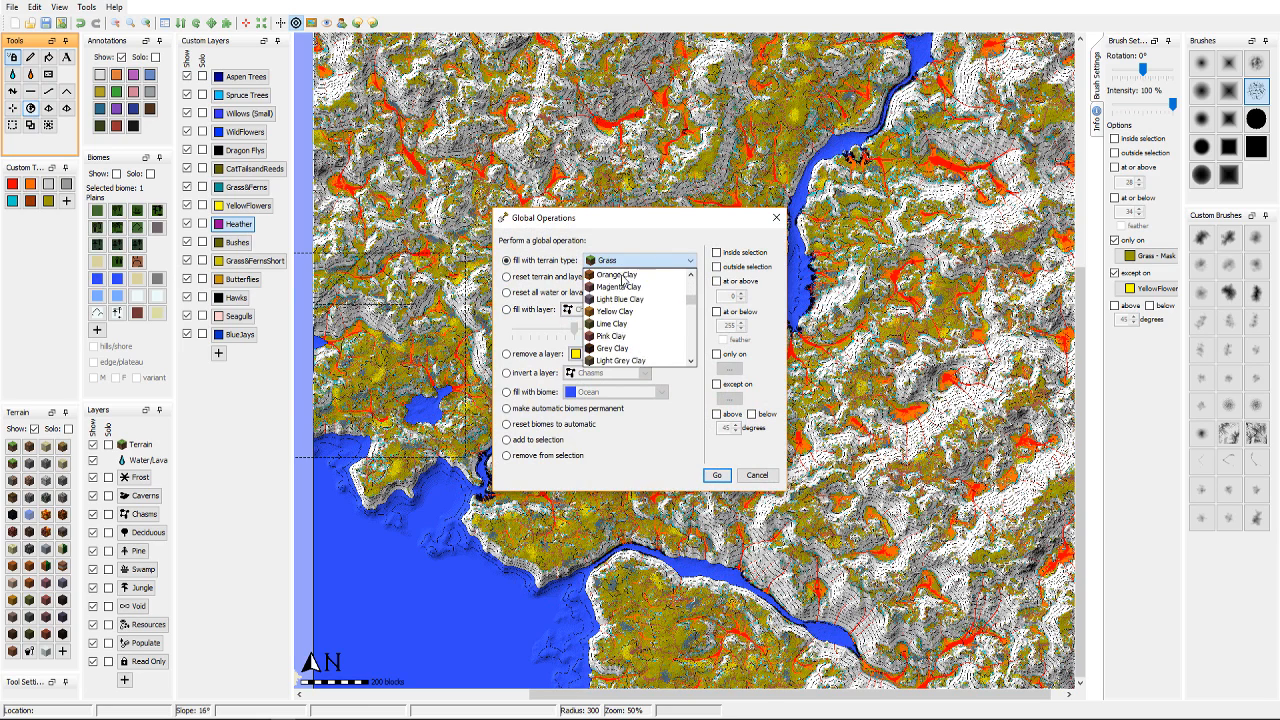
pyautogui.scroll(-5, 627, 292)
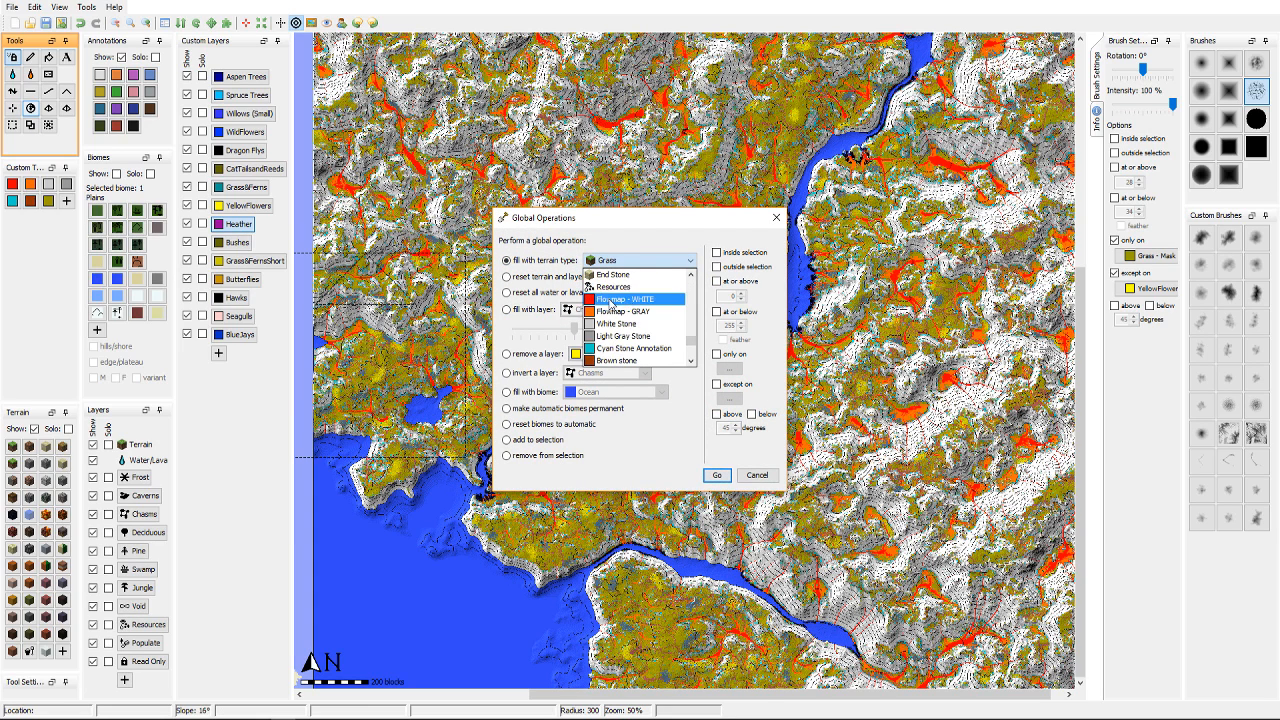
pyautogui.click(610, 300)
pyautogui.click(716, 355)
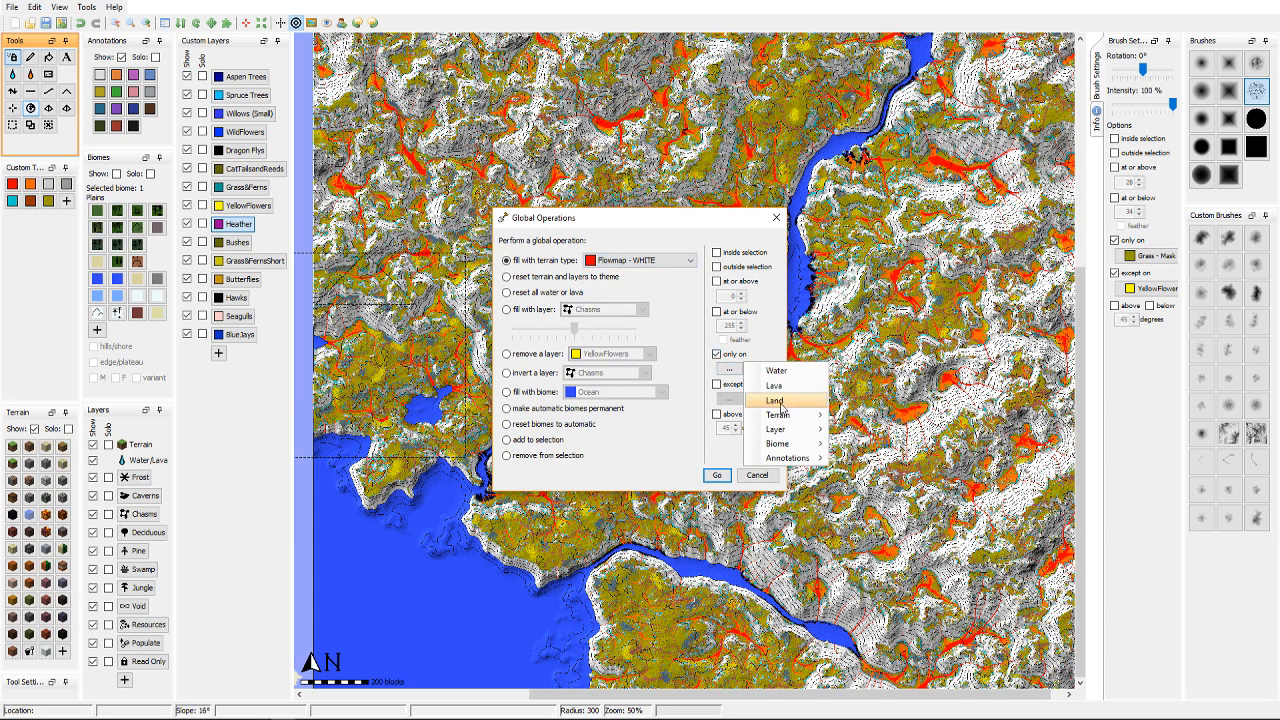
pyautogui.click(786, 376)
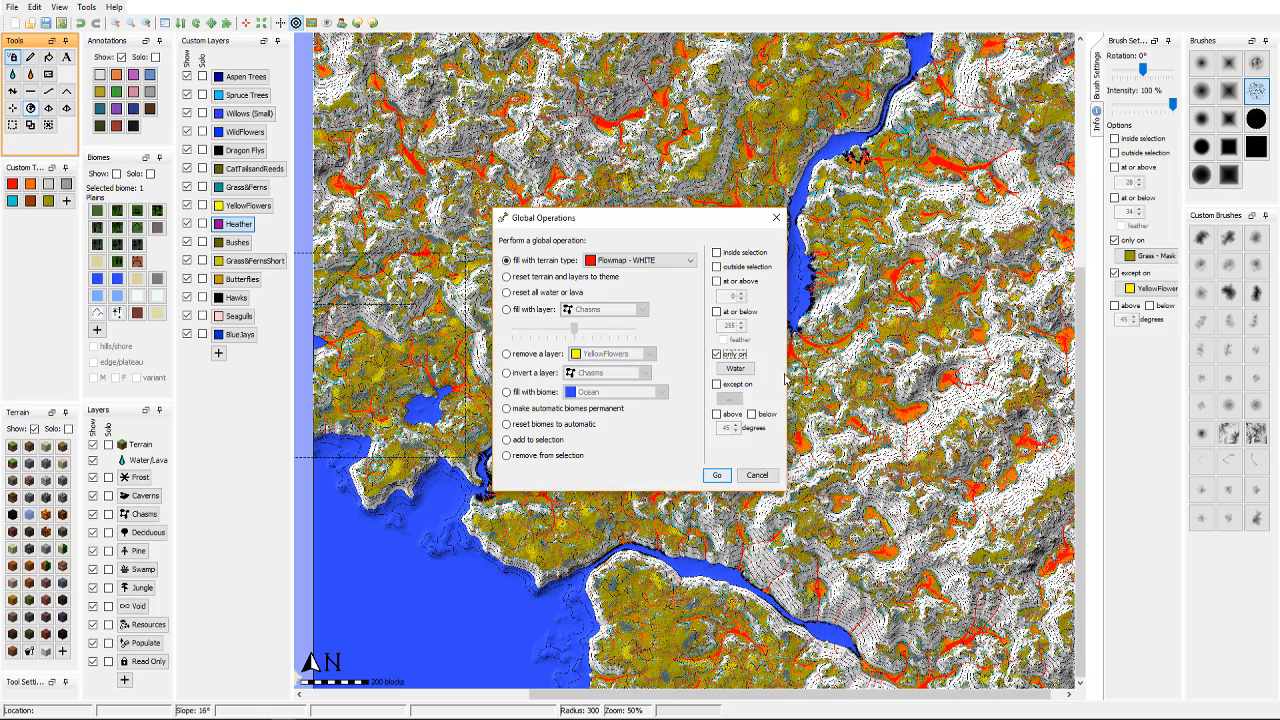
pyautogui.click(714, 484)
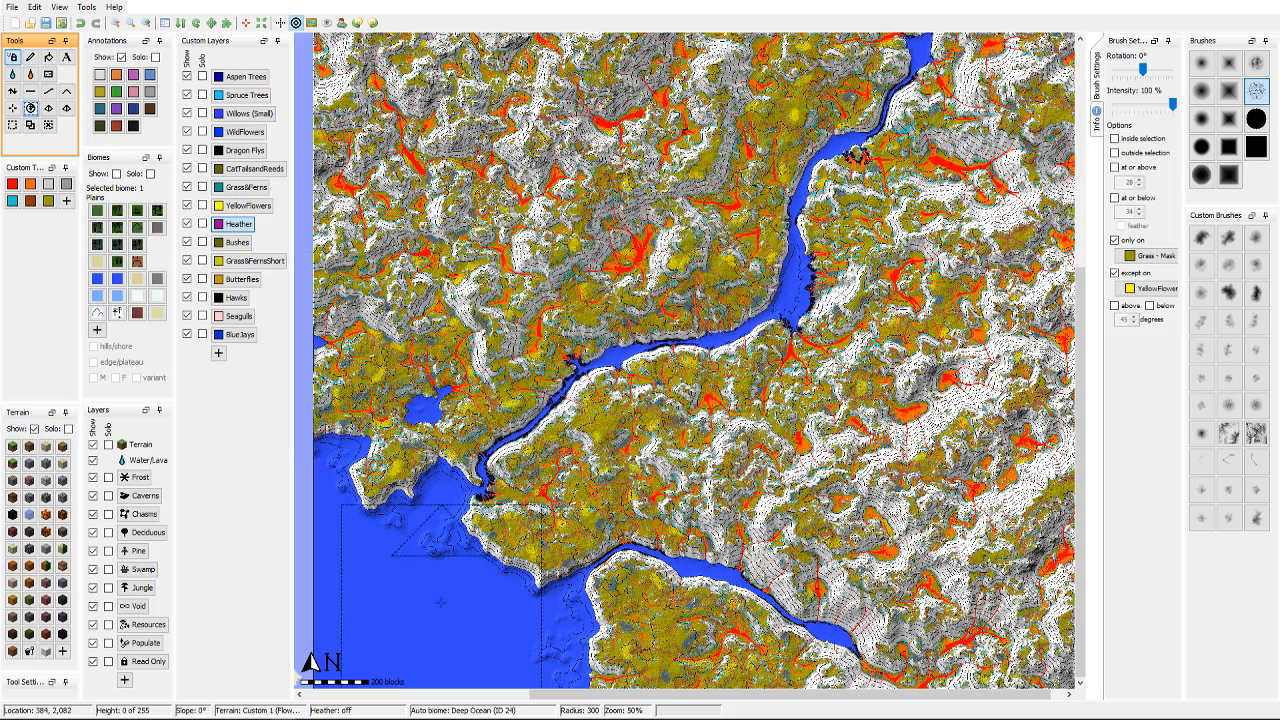
pyautogui.moveTo(440, 602); pyautogui.dragTo(498, 417, button='middle')
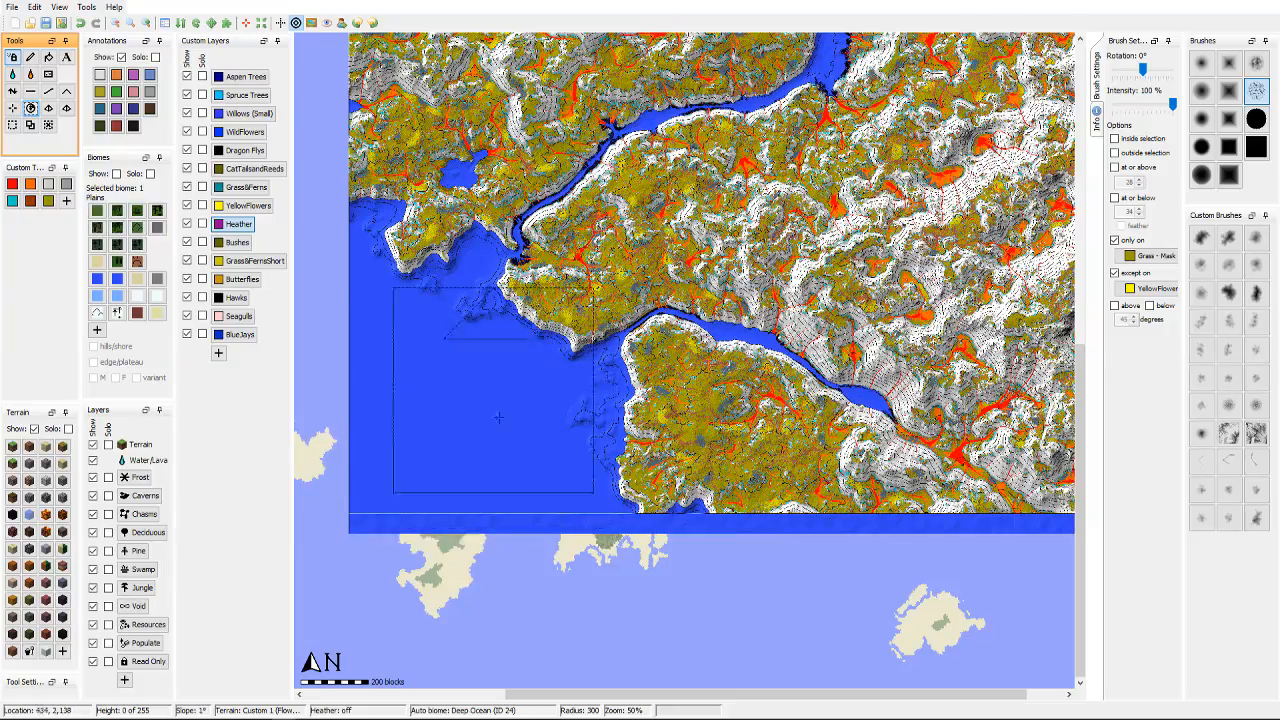
pyautogui.moveTo(594, 357)
pyautogui.mouseDown(button='middle')
pyautogui.moveTo(438, 412)
pyautogui.moveTo(628, 381)
pyautogui.moveTo(582, 452)
pyautogui.mouseUp(button='middle')
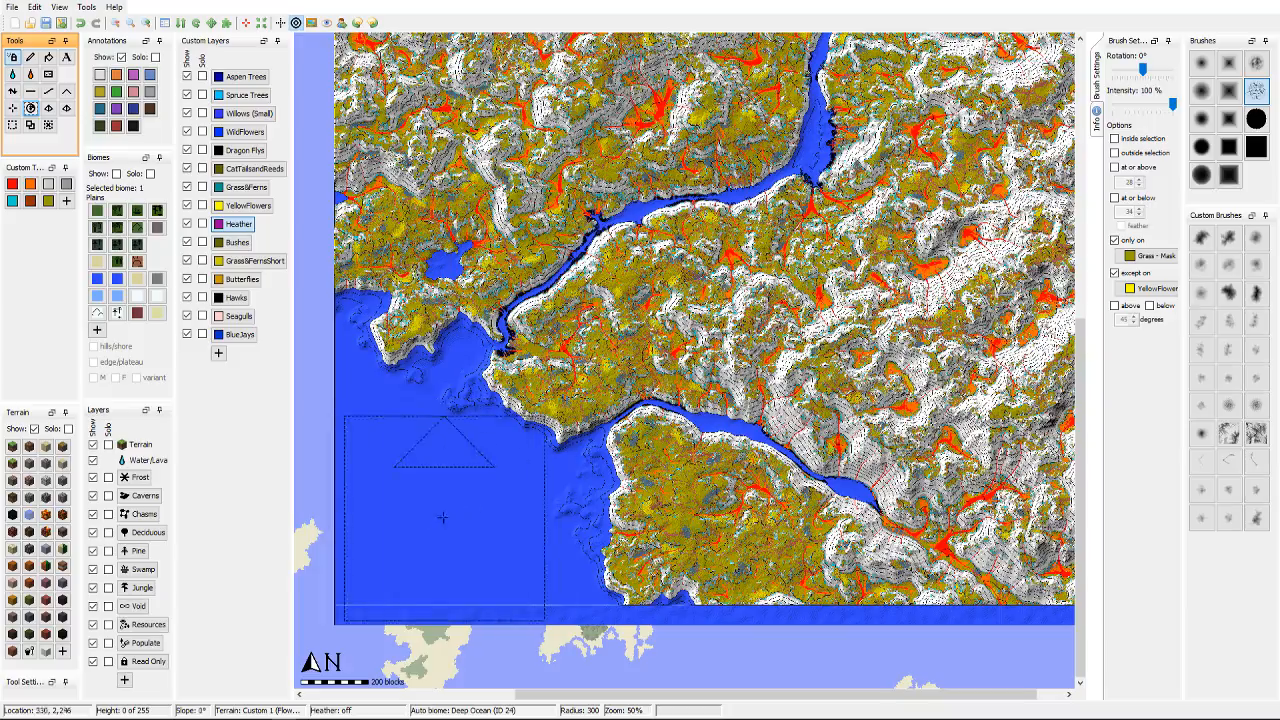
pyautogui.moveTo(580, 311)
pyautogui.mouseDown(button='middle')
pyautogui.moveTo(424, 455)
pyautogui.moveTo(652, 415)
pyautogui.moveTo(606, 486)
pyautogui.mouseUp(button='middle')
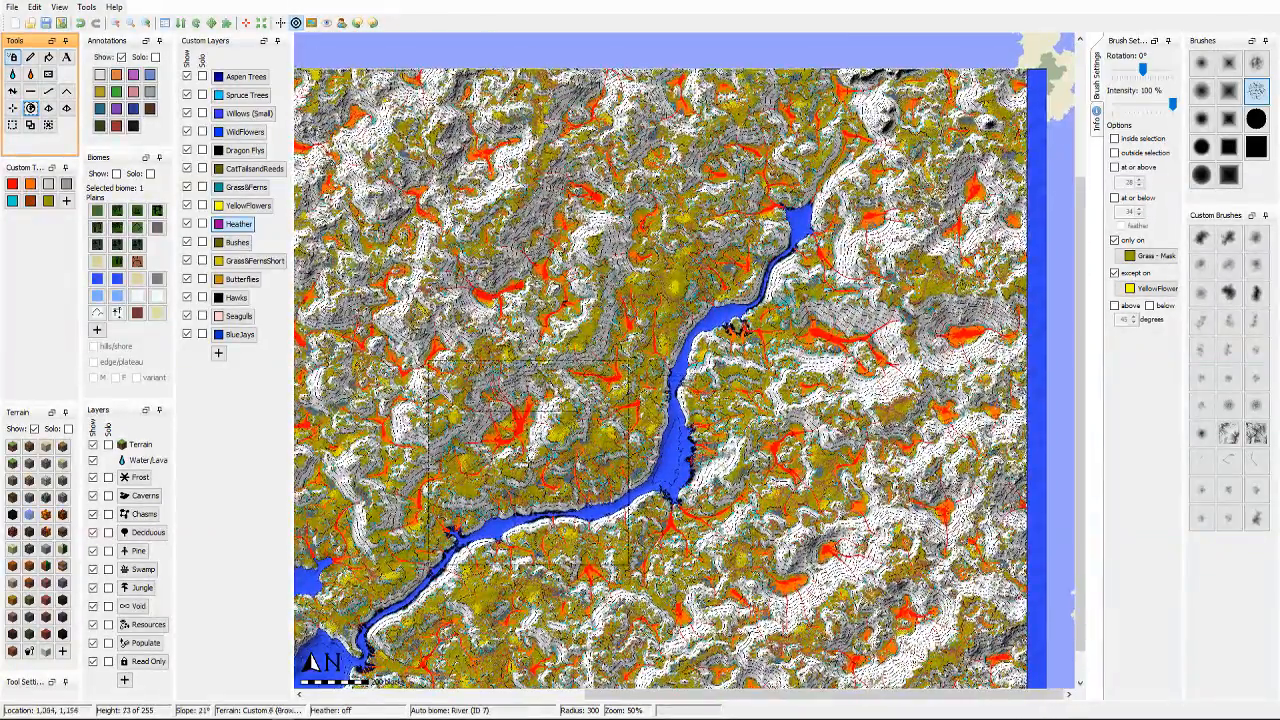
pyautogui.moveTo(528, 461); pyautogui.dragTo(603, 336, button='middle')
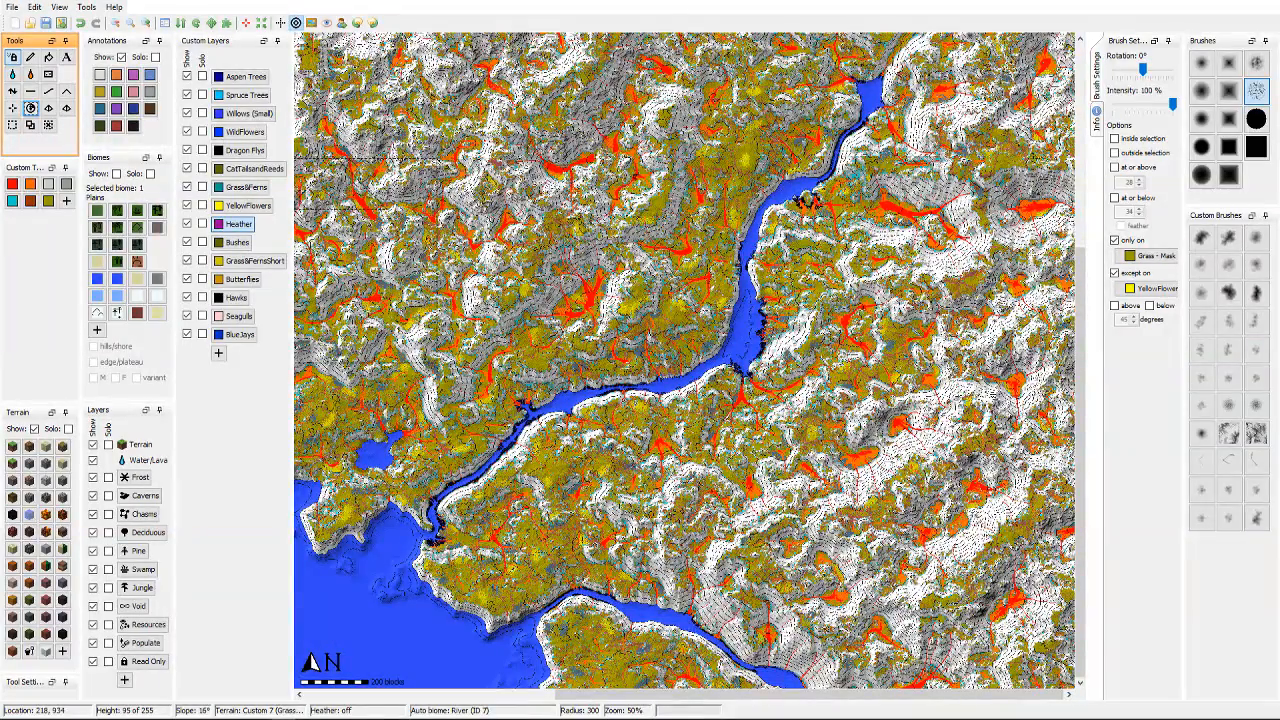
# Step: View the Grass&FernsShort layer settings and the blank settings for a new custom plants layer, cancelling both
pyautogui.rightClick(251, 264)
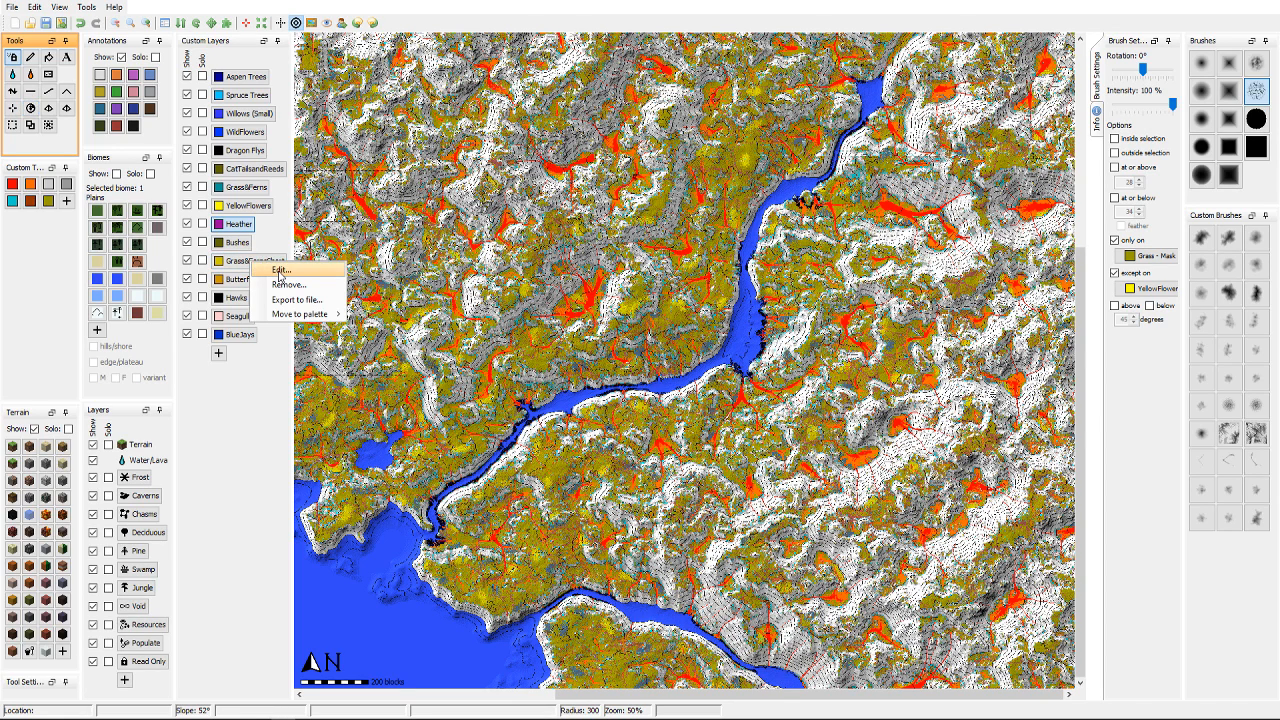
pyautogui.click(281, 270)
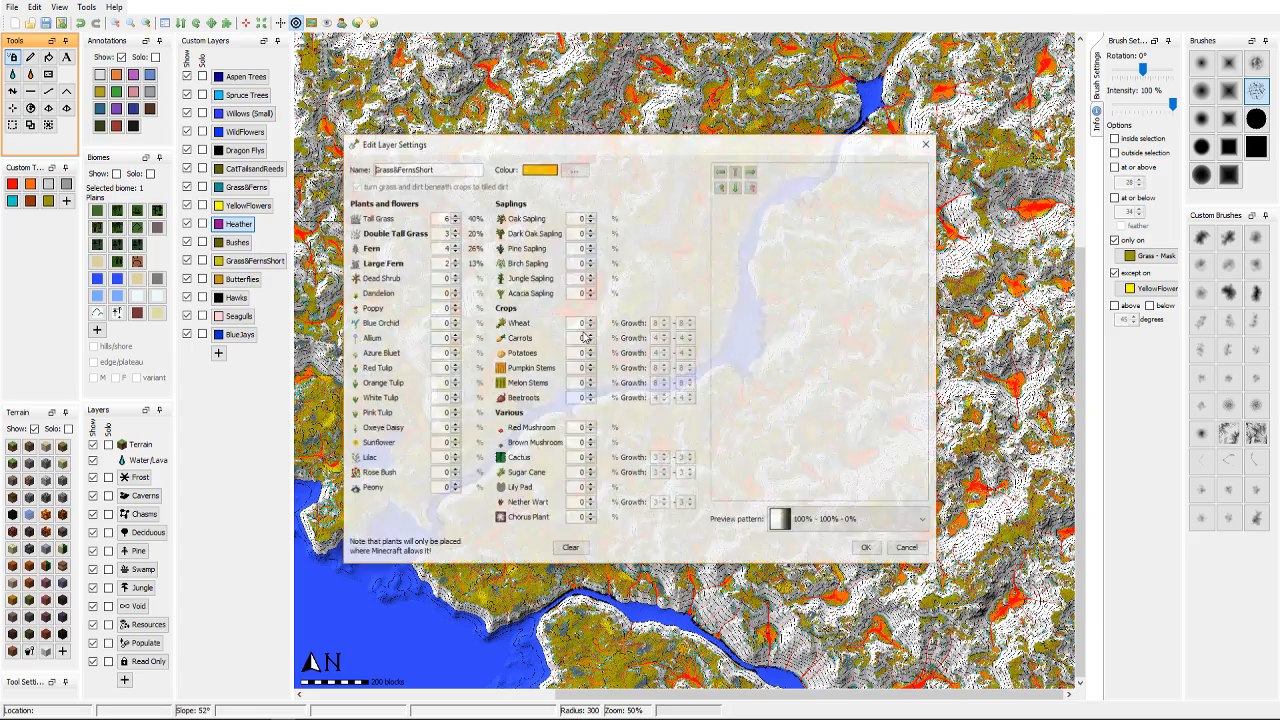
pyautogui.click(910, 549)
pyautogui.click(219, 353)
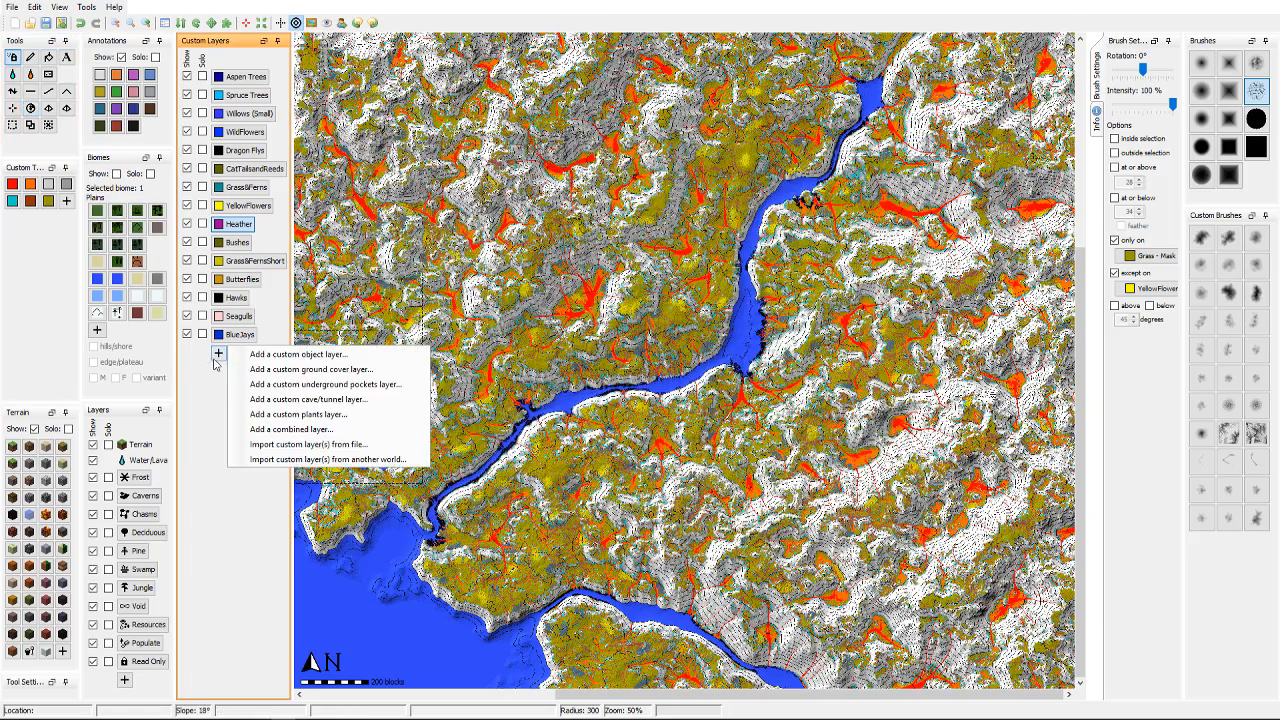
pyautogui.click(283, 416)
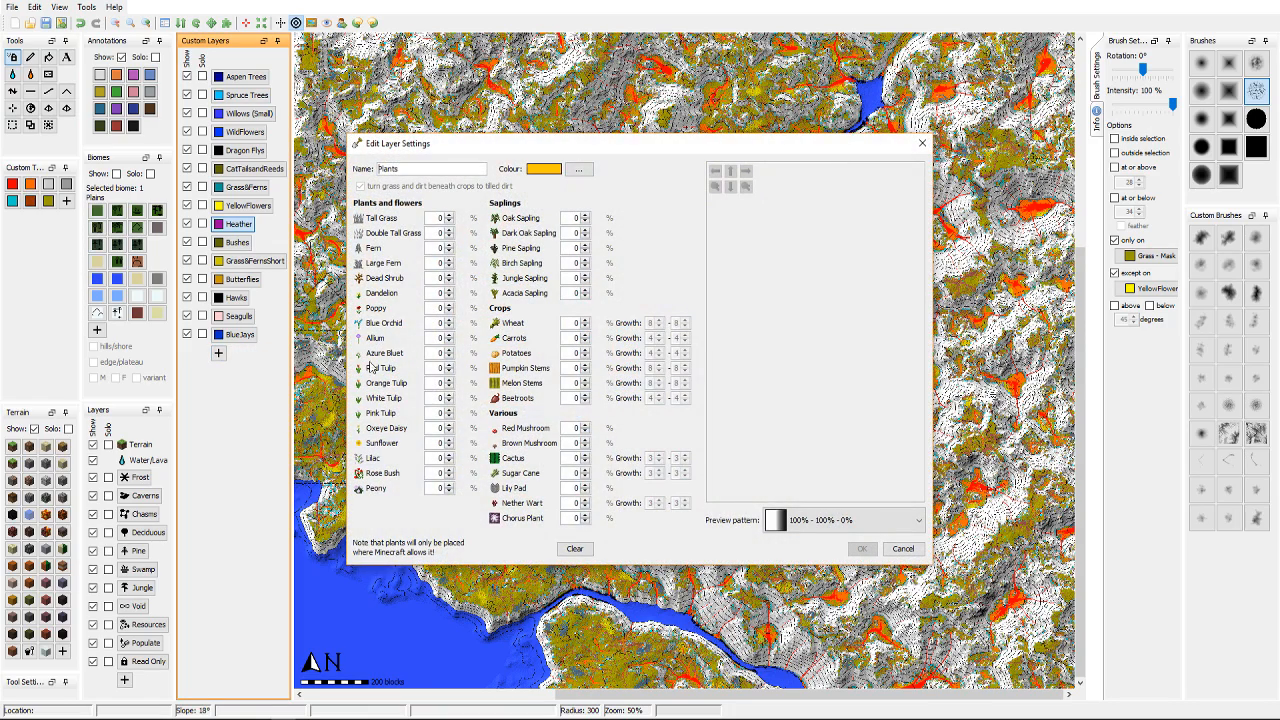
pyautogui.click(903, 549)
# Step: Review the plant mix of the Grass&FernsShort layer and of the Grass&Ferns layer without changing either
pyautogui.rightClick(240, 264)
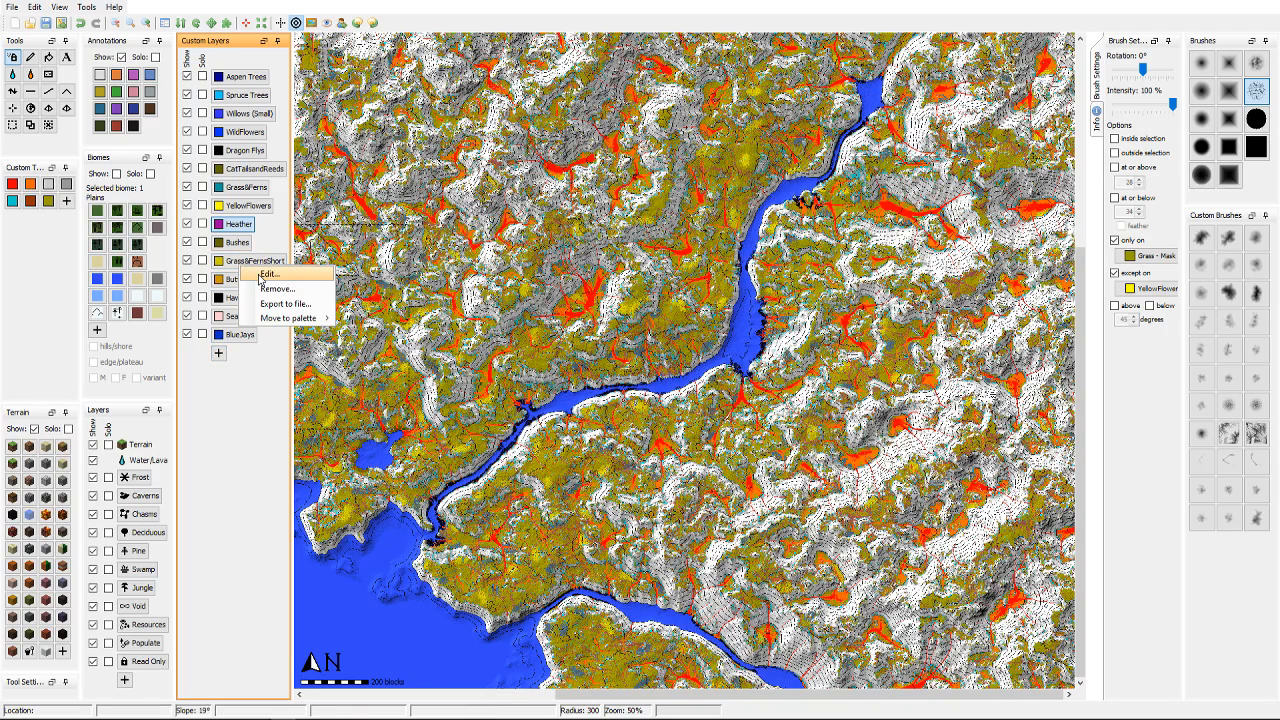
pyautogui.click(268, 274)
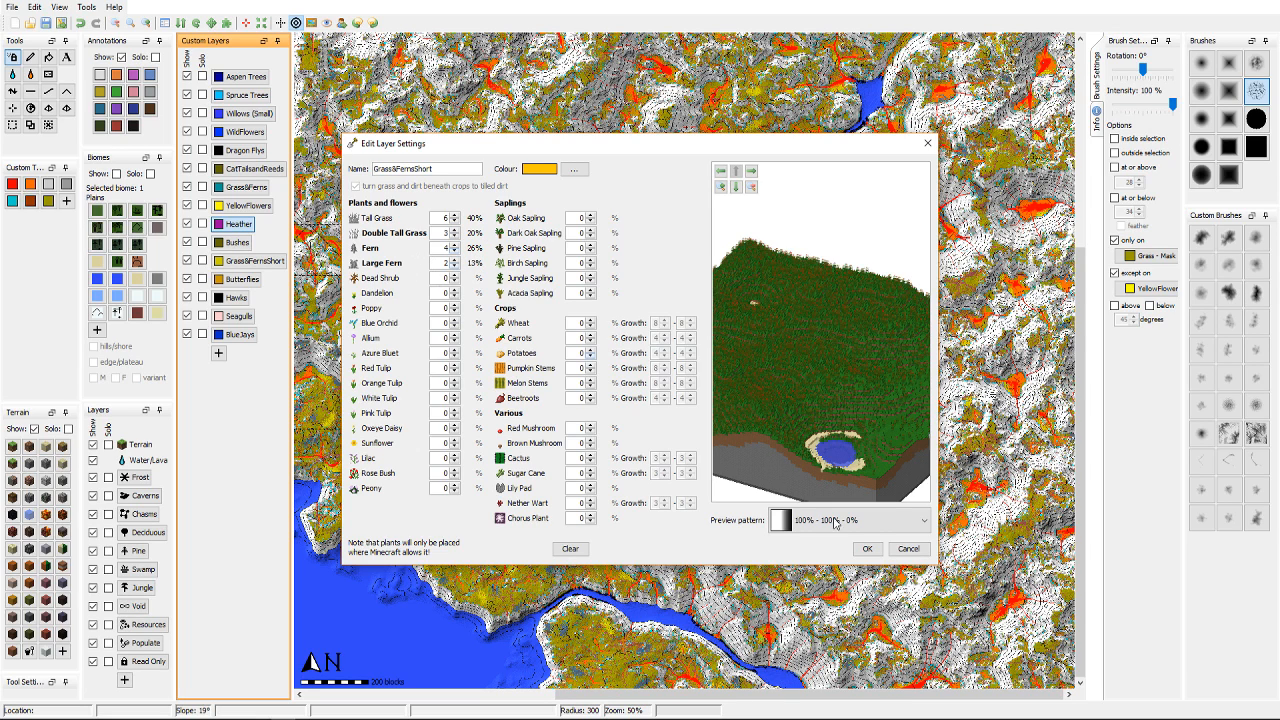
pyautogui.click(867, 548)
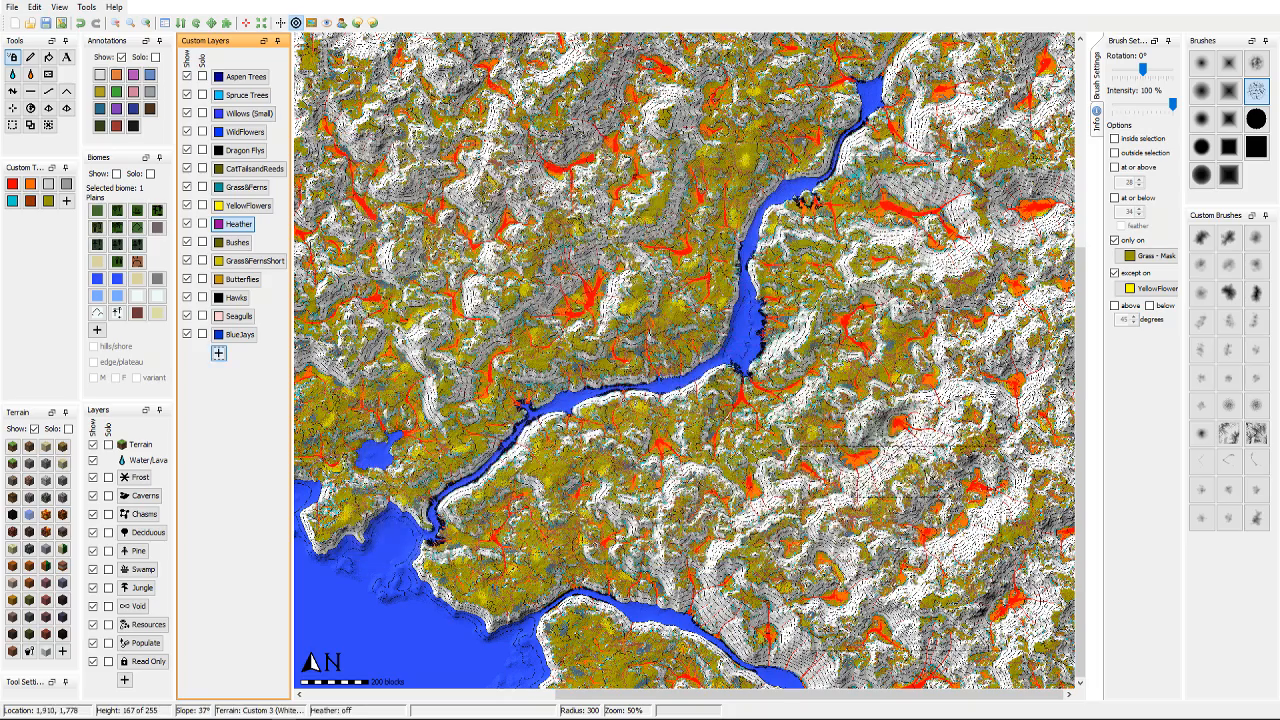
pyautogui.rightClick(263, 188)
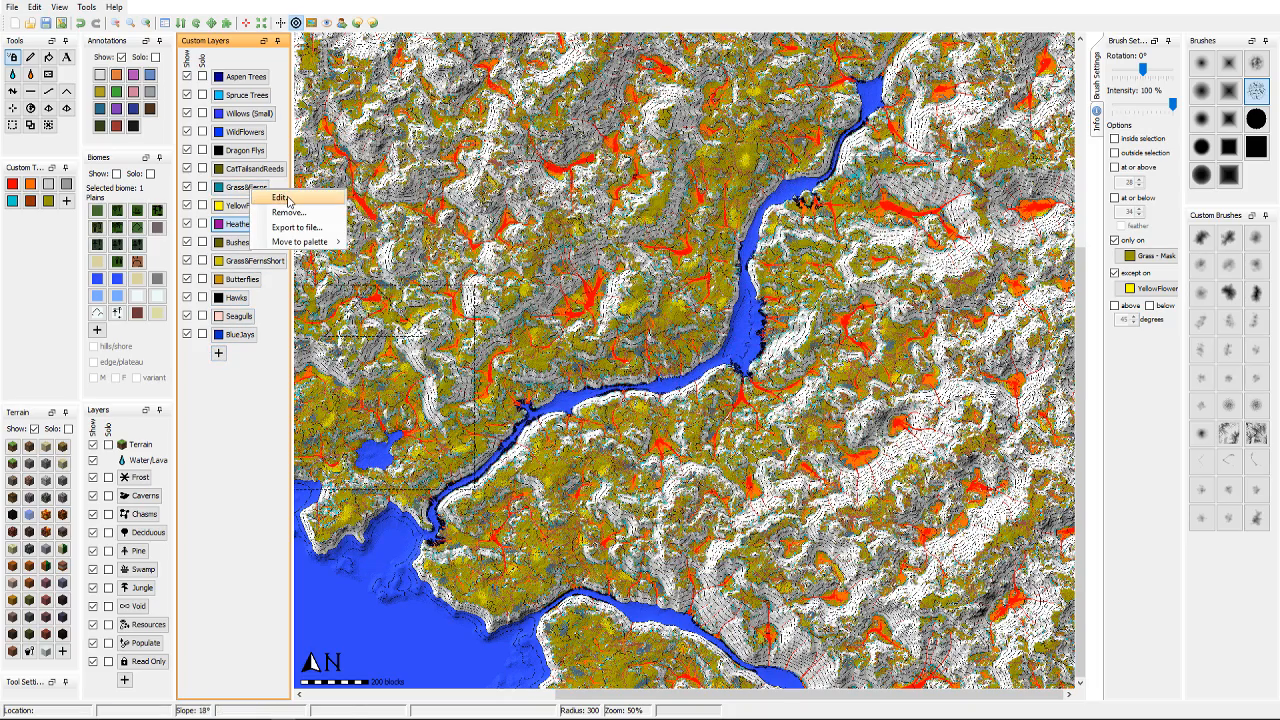
pyautogui.click(280, 198)
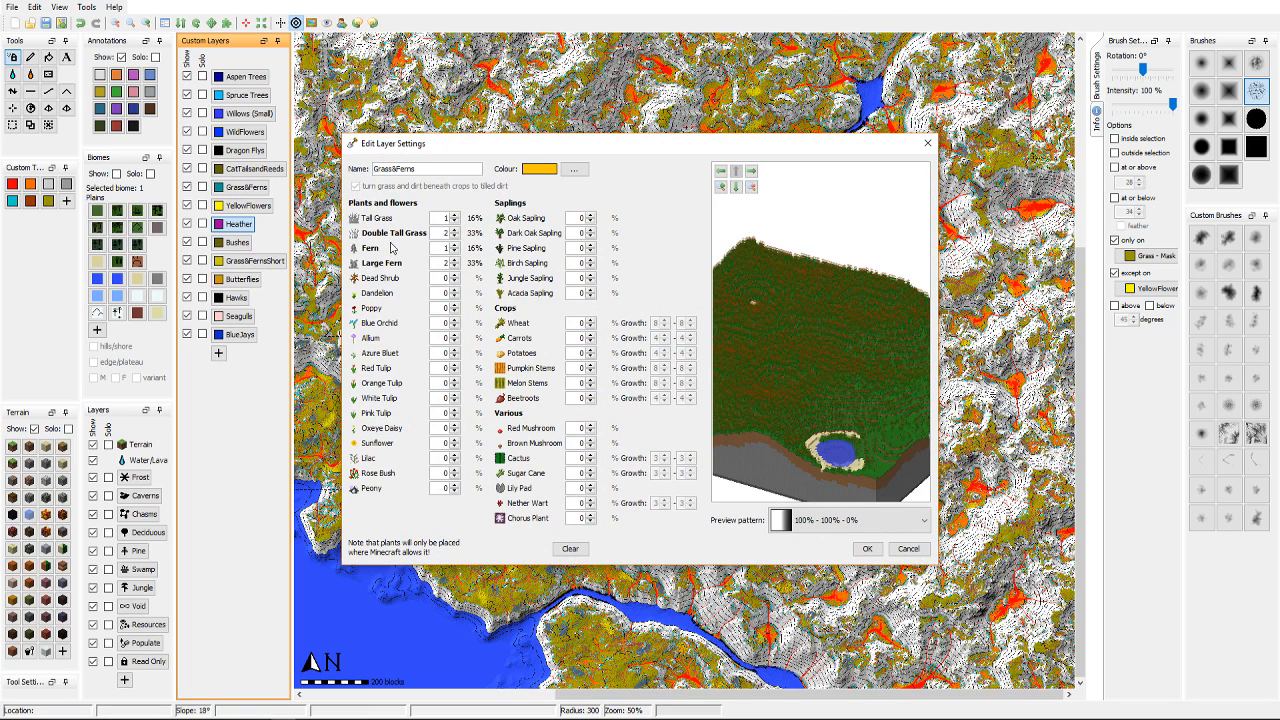
pyautogui.click(908, 548)
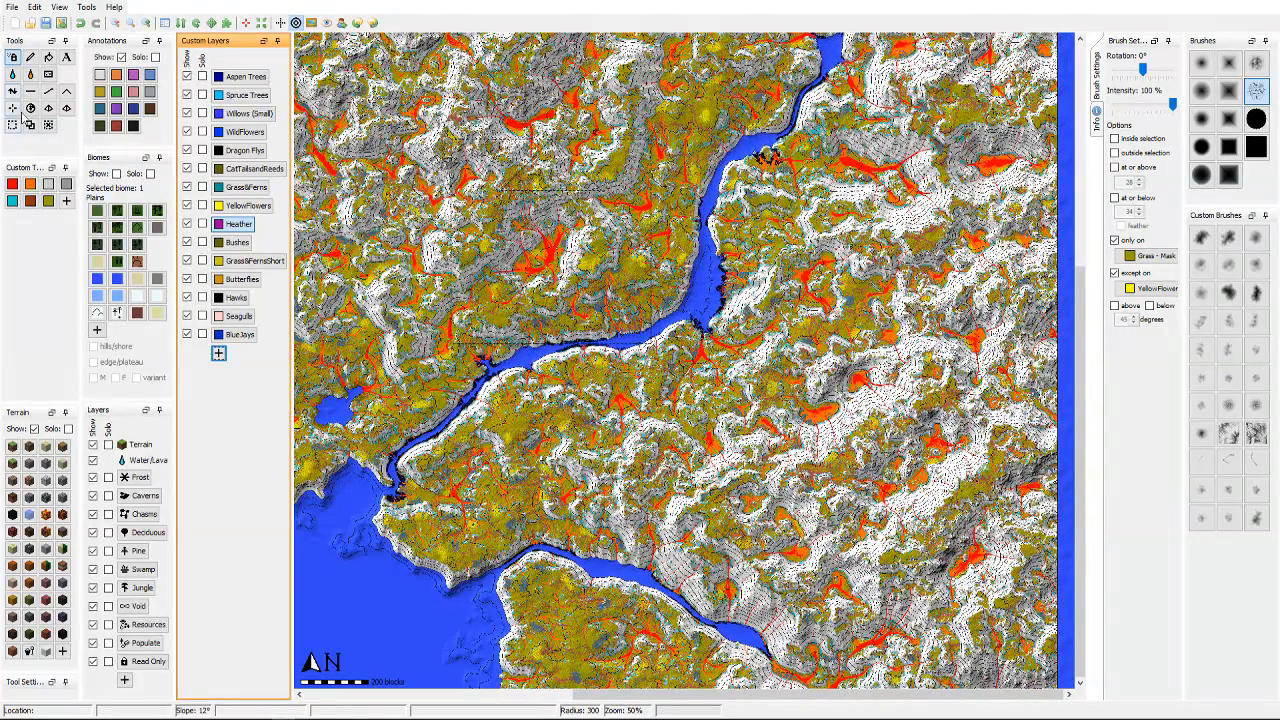
# Step: Globally fill with the Grass&Ferns layer, restricted to the custom terrain Grass - Mask Grass at end
pyautogui.click(30, 108)
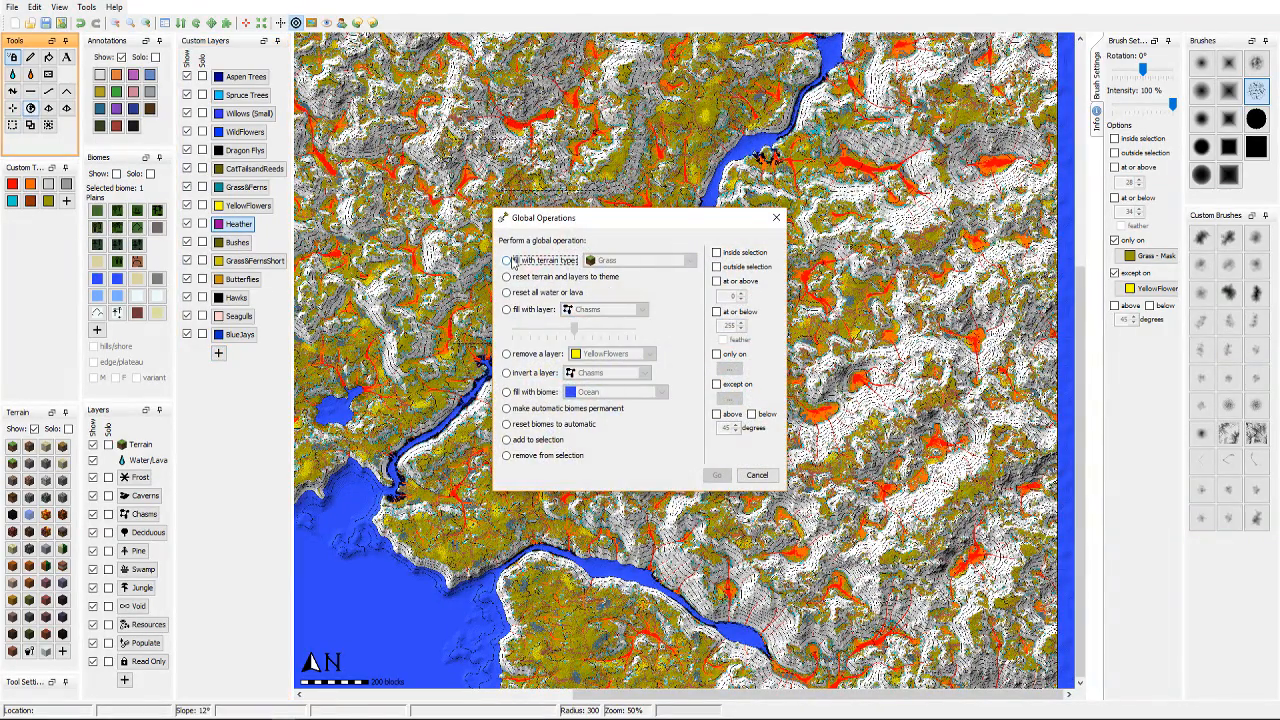
pyautogui.click(507, 310)
pyautogui.click(628, 312)
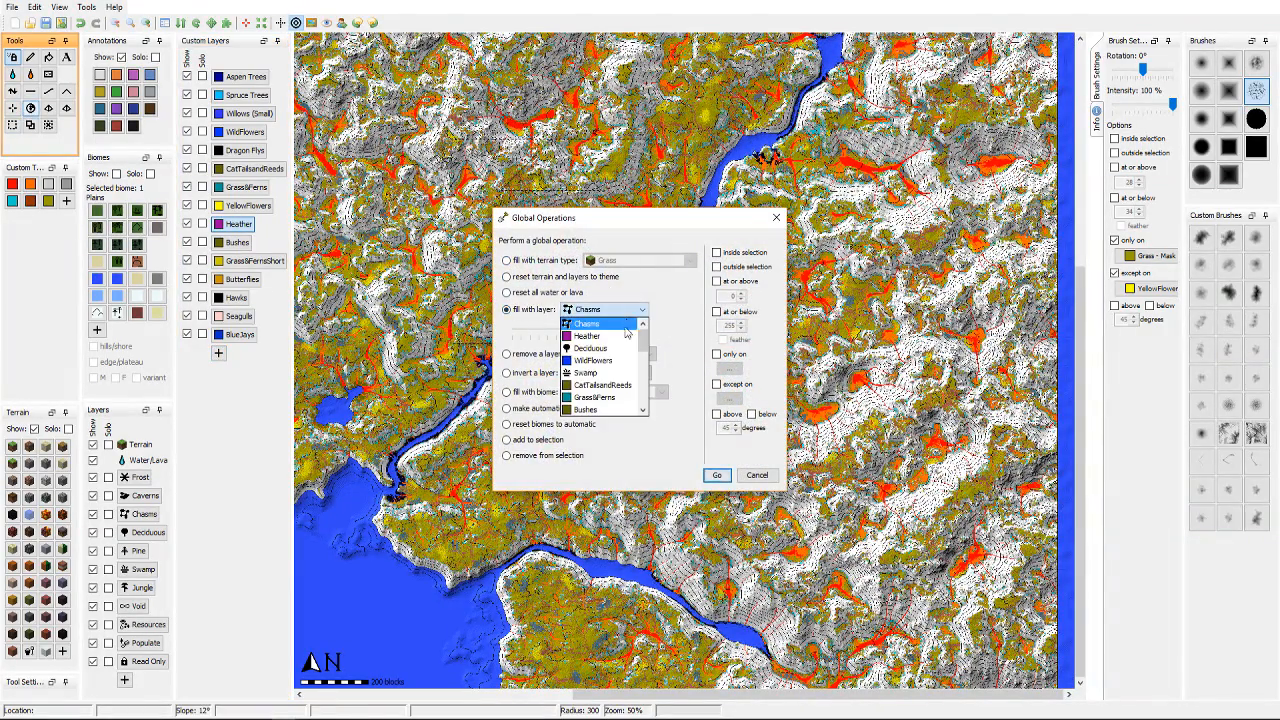
pyautogui.scroll(-1, 627, 345)
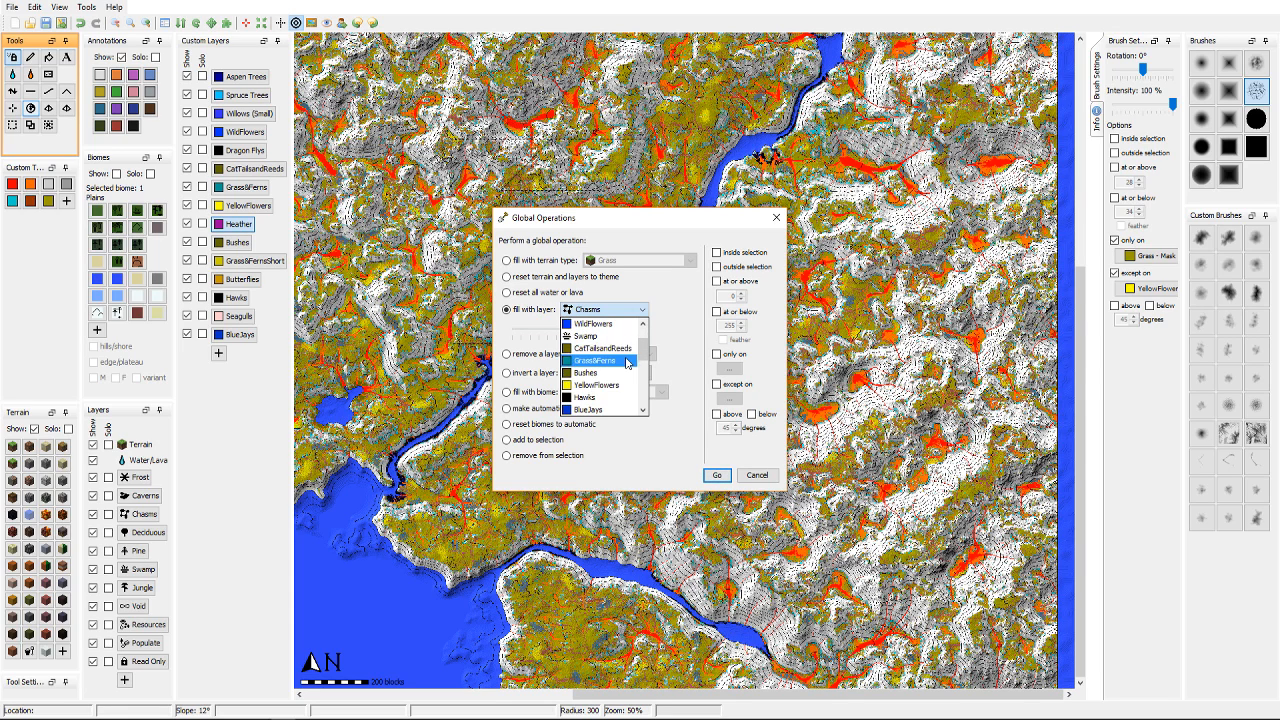
pyautogui.scroll(-3, 620, 368)
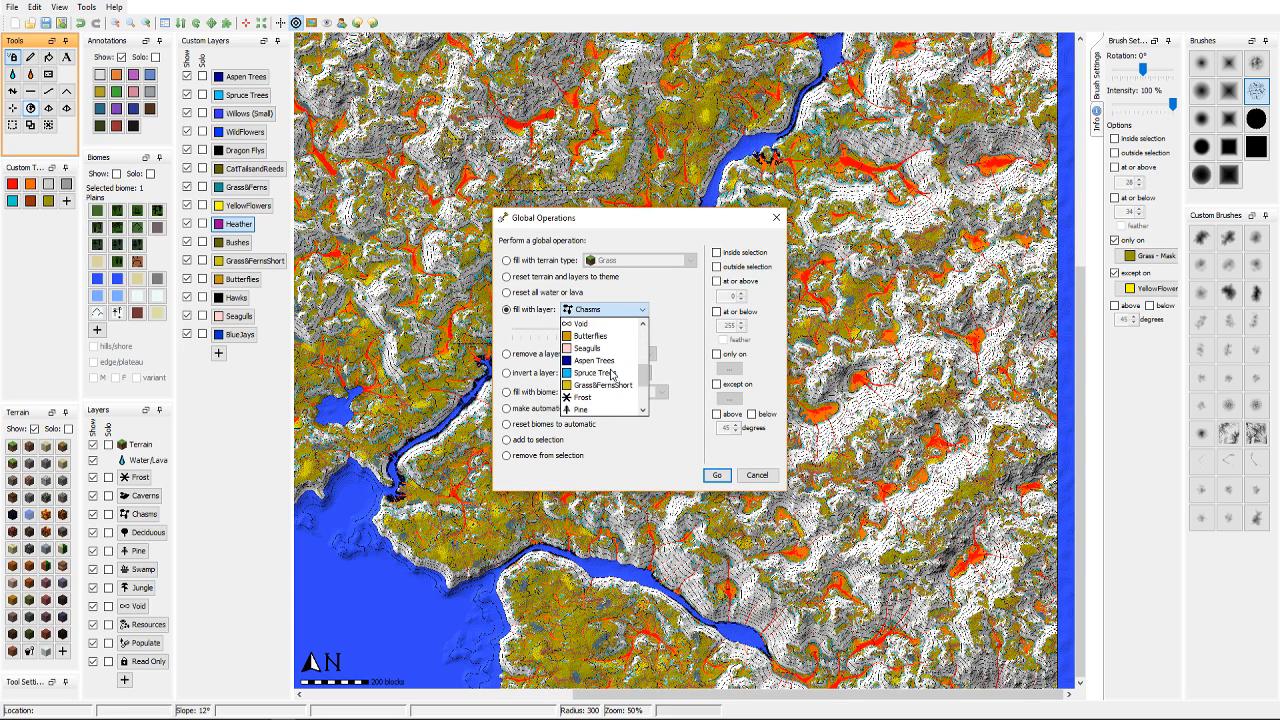
pyautogui.scroll(-2, 613, 375)
pyautogui.scroll(3, 613, 370)
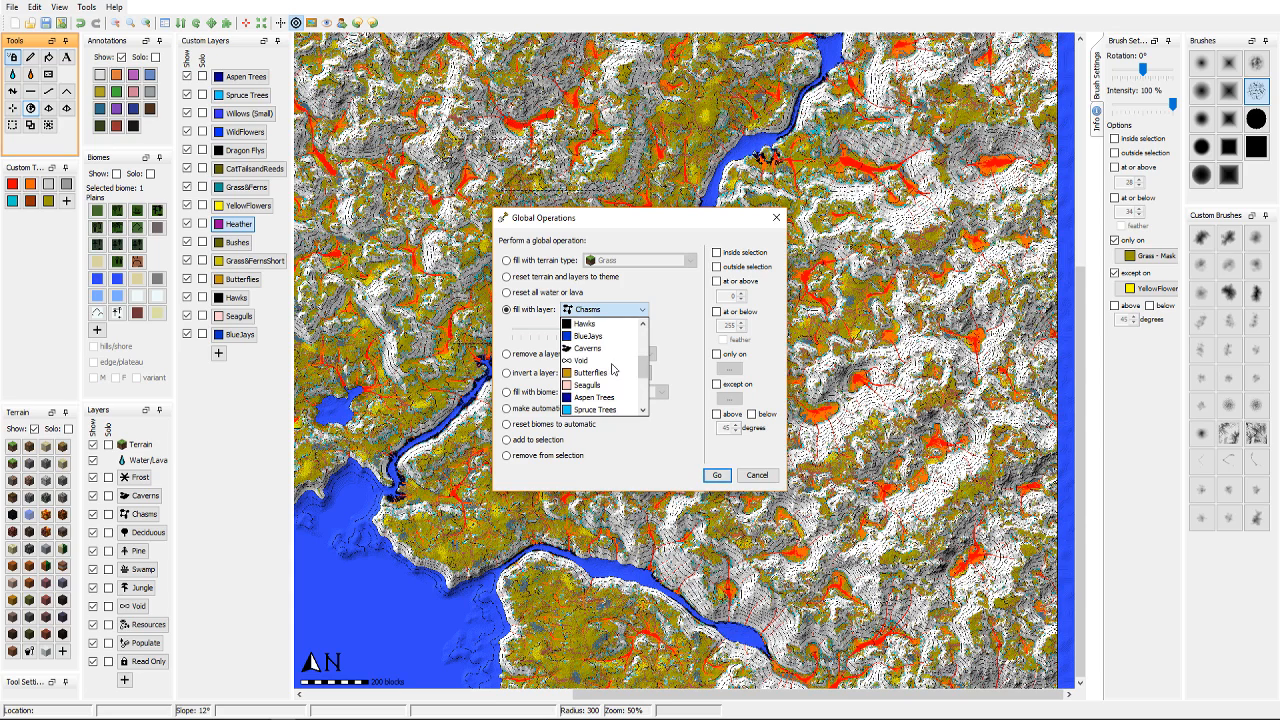
pyautogui.scroll(-1, 614, 369)
pyautogui.scroll(1, 614, 369)
pyautogui.scroll(-3, 613, 370)
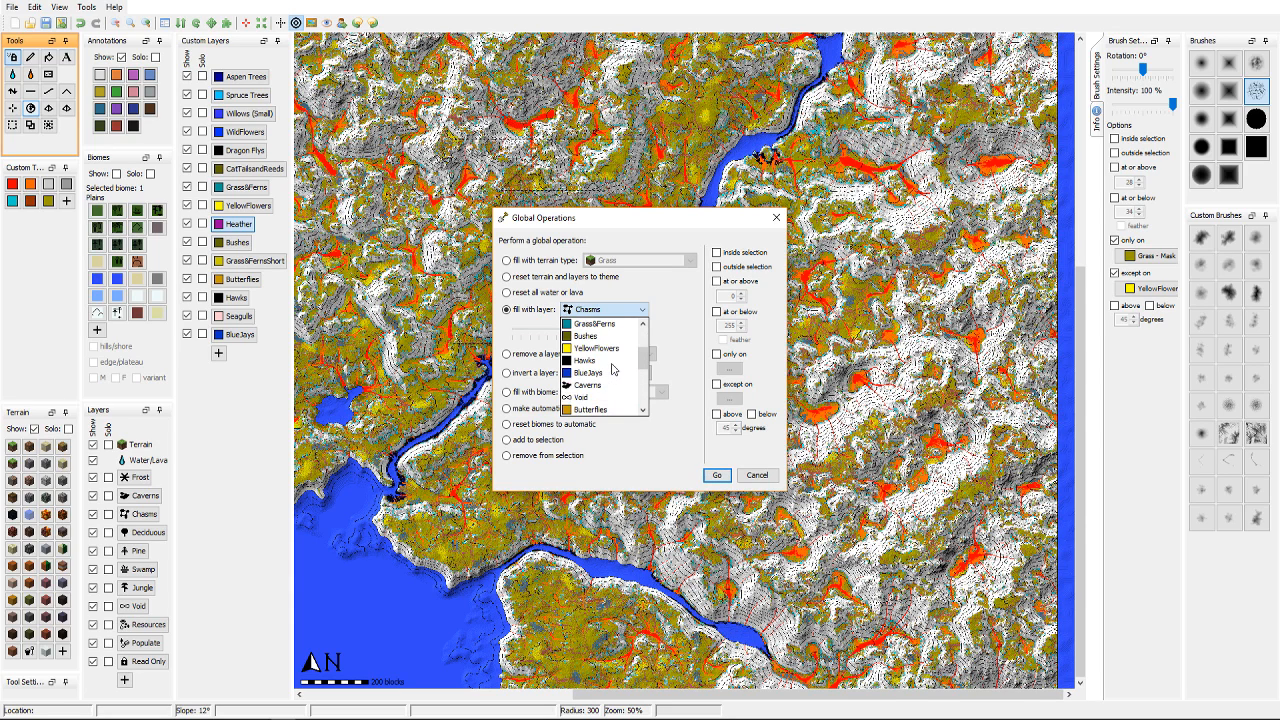
pyautogui.click(600, 366)
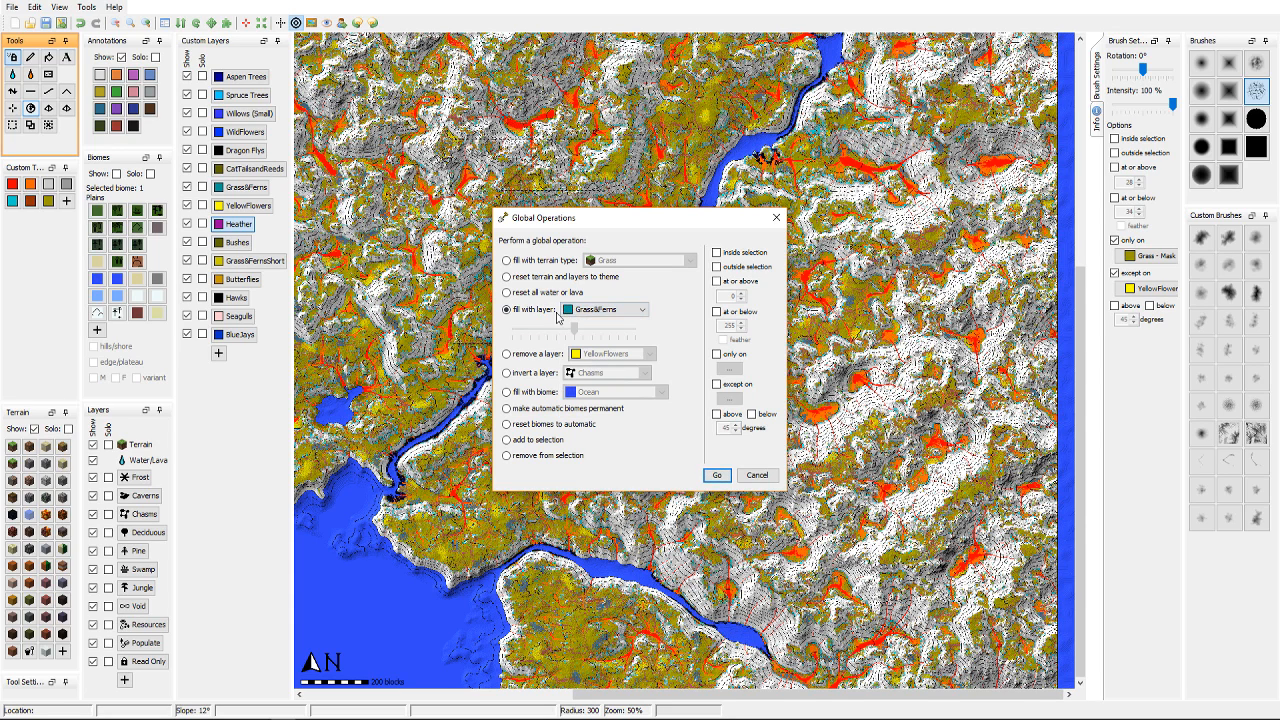
pyautogui.click(716, 354)
pyautogui.click(730, 369)
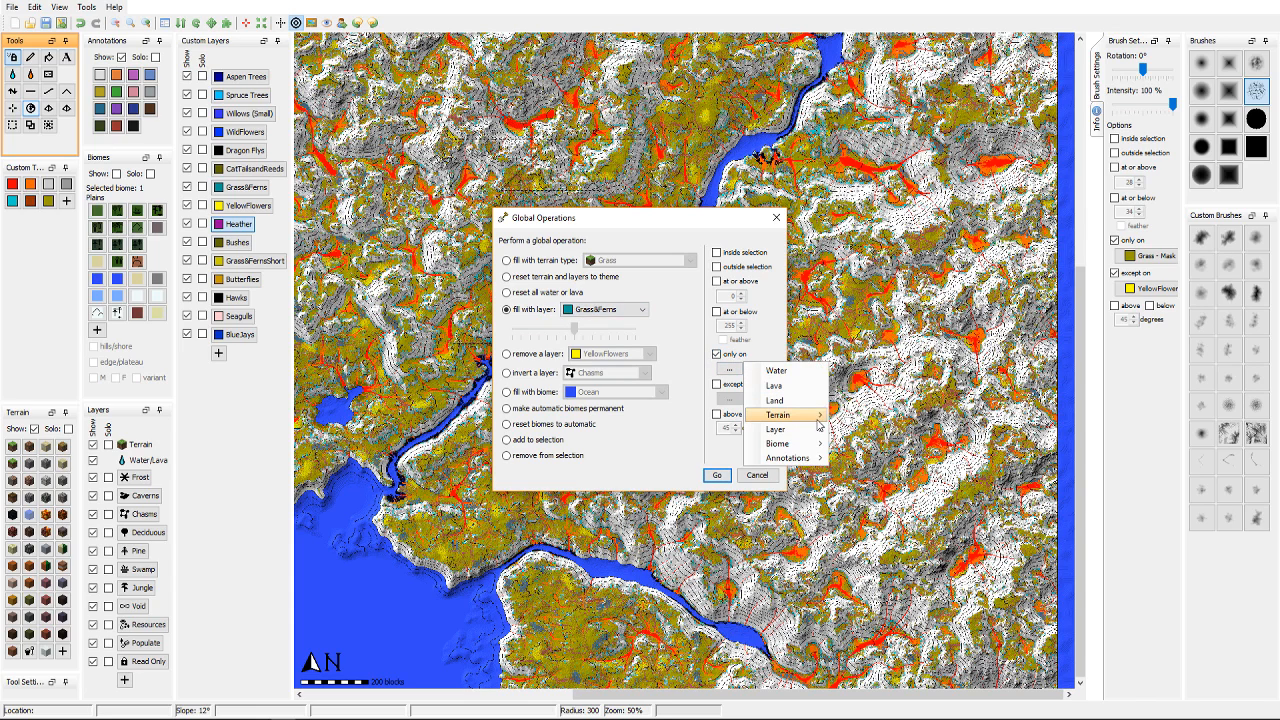
pyautogui.moveTo(790, 414)
pyautogui.moveTo(905, 401)
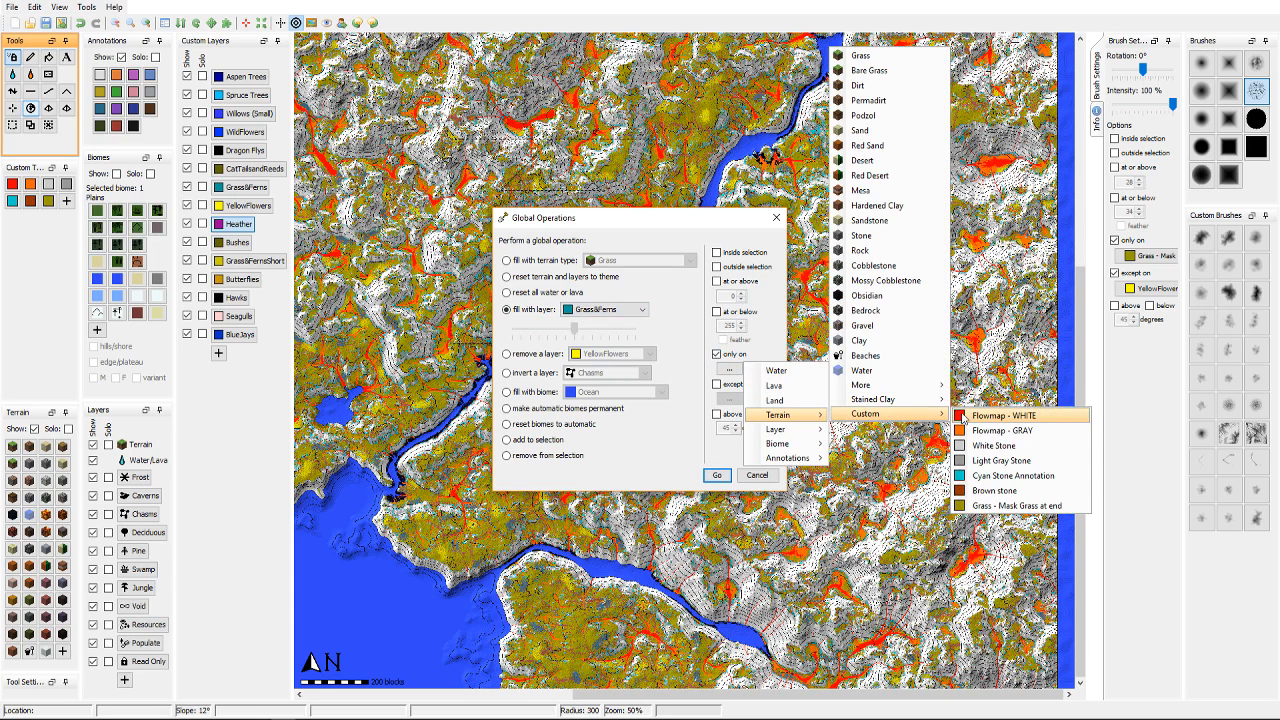
pyautogui.click(995, 506)
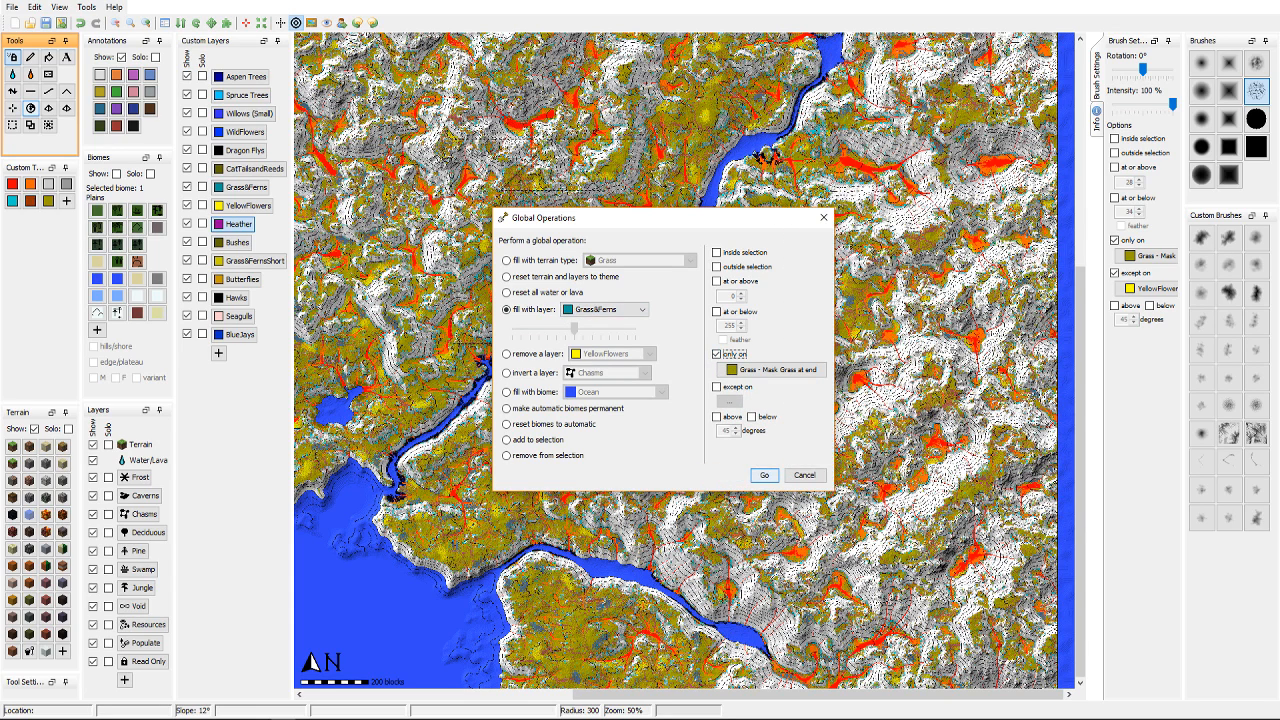
pyautogui.click(764, 474)
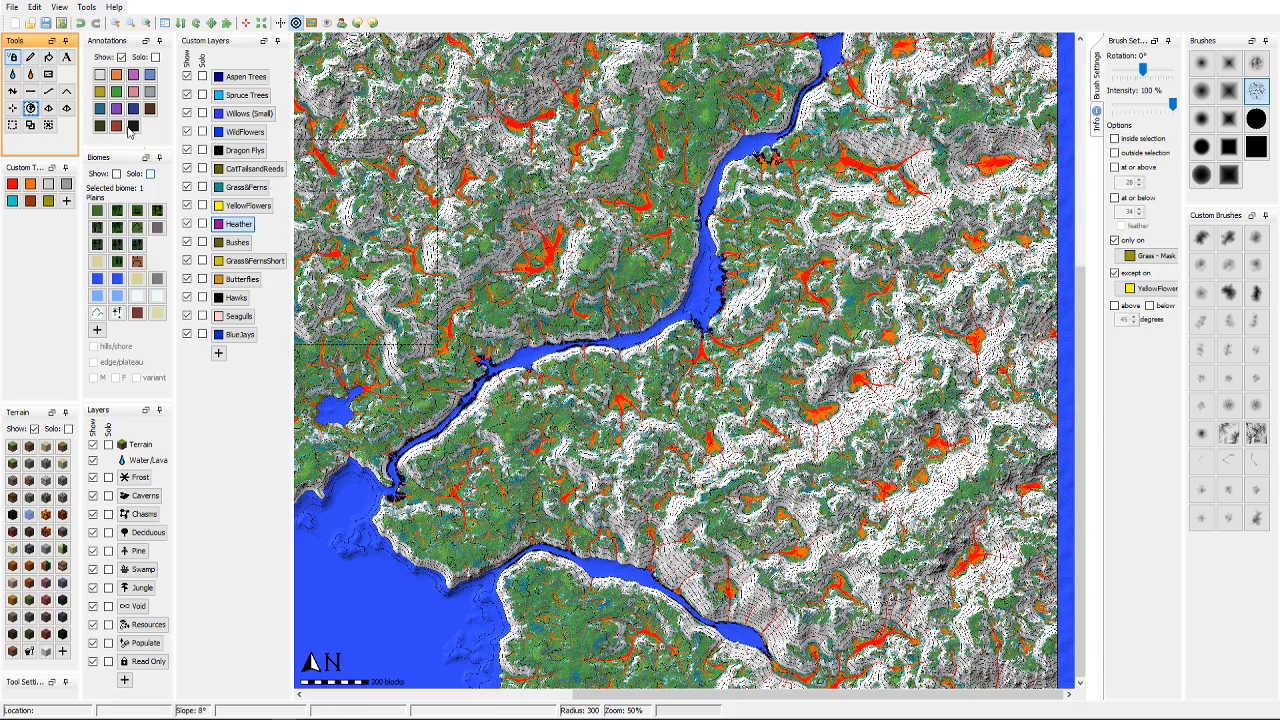
# Step: Run a global operation that removes the Grass&Ferns layer only on the WildFlowers layer
pyautogui.click(30, 108)
pyautogui.click(507, 354)
pyautogui.click(610, 354)
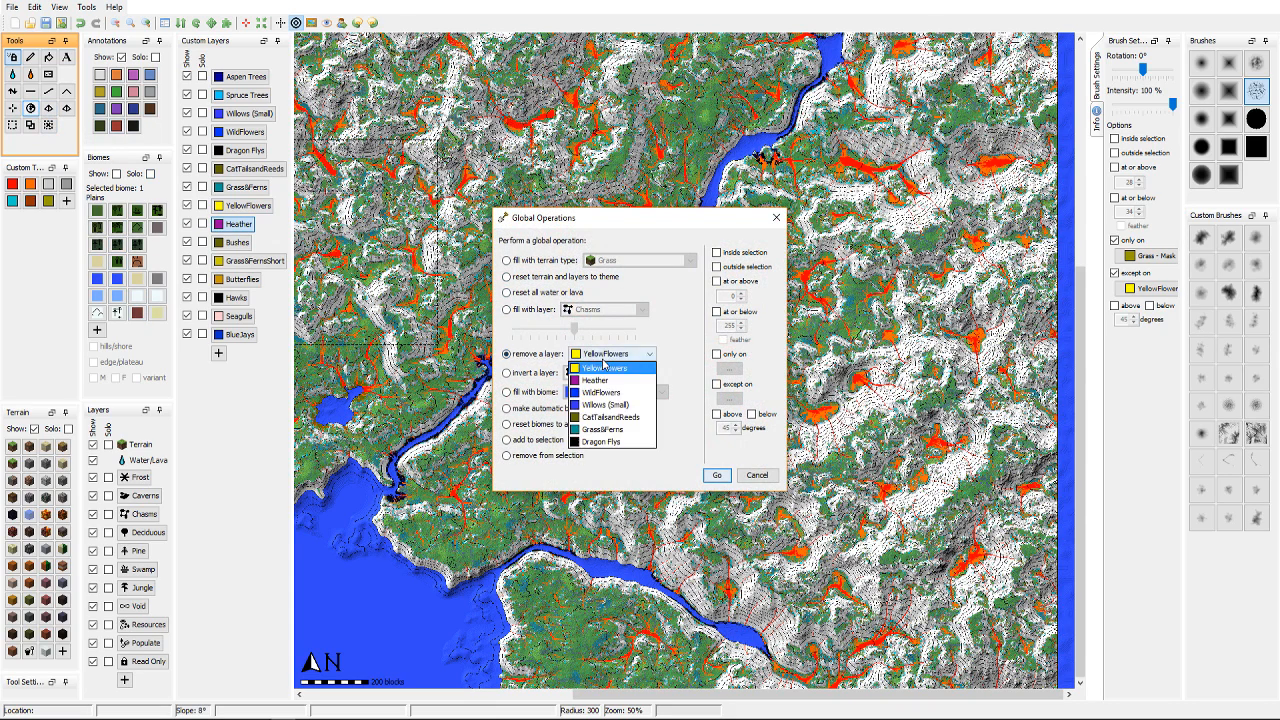
pyautogui.click(607, 432)
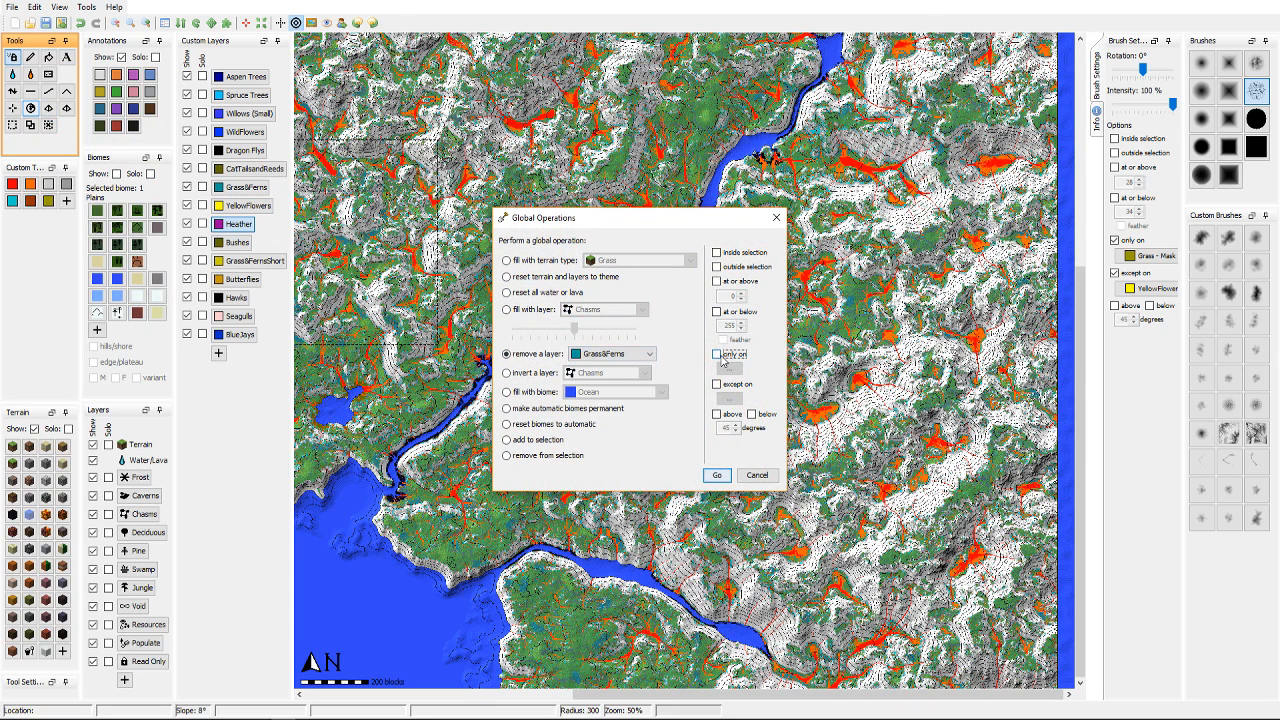
pyautogui.click(717, 355)
pyautogui.moveTo(818, 416)
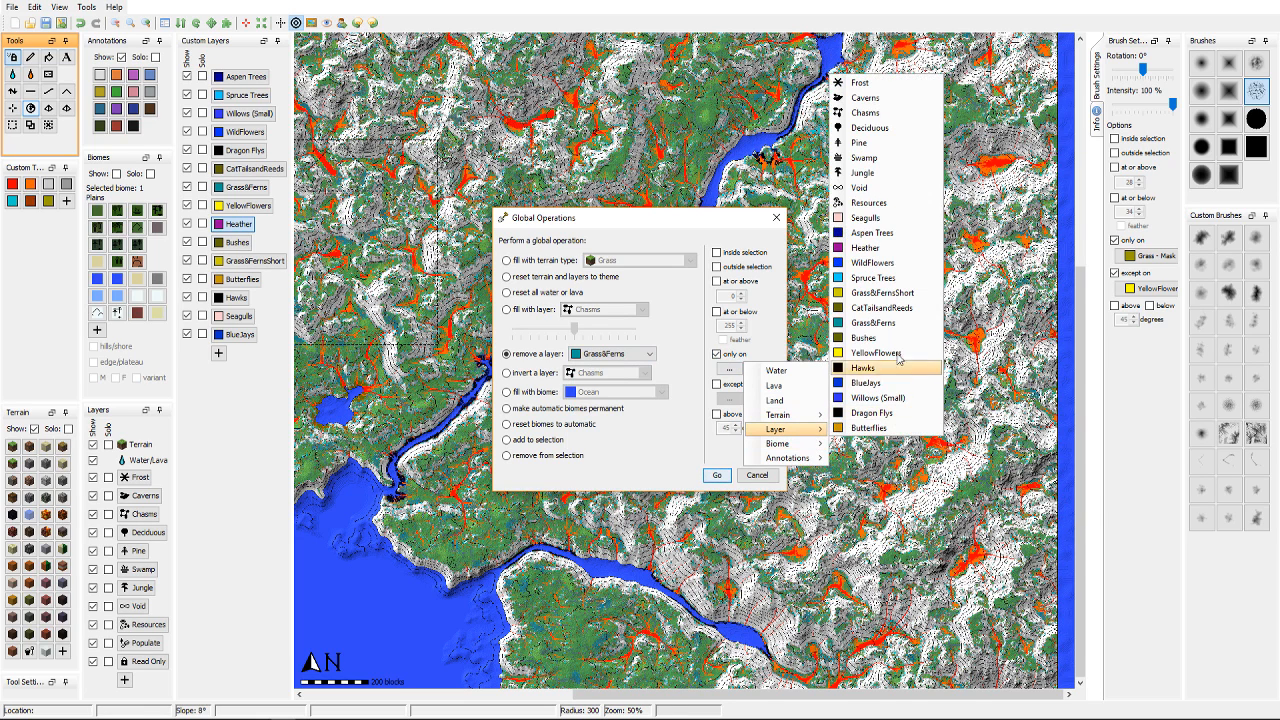
pyautogui.click(867, 263)
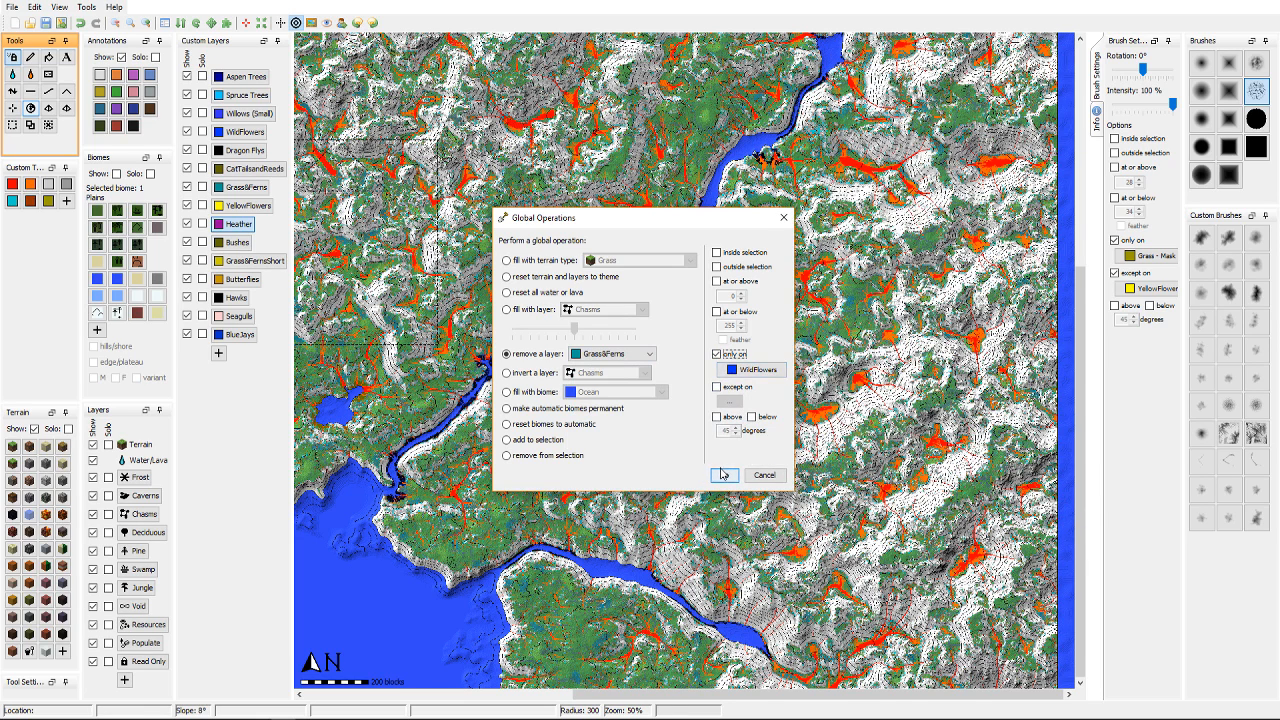
pyautogui.click(724, 475)
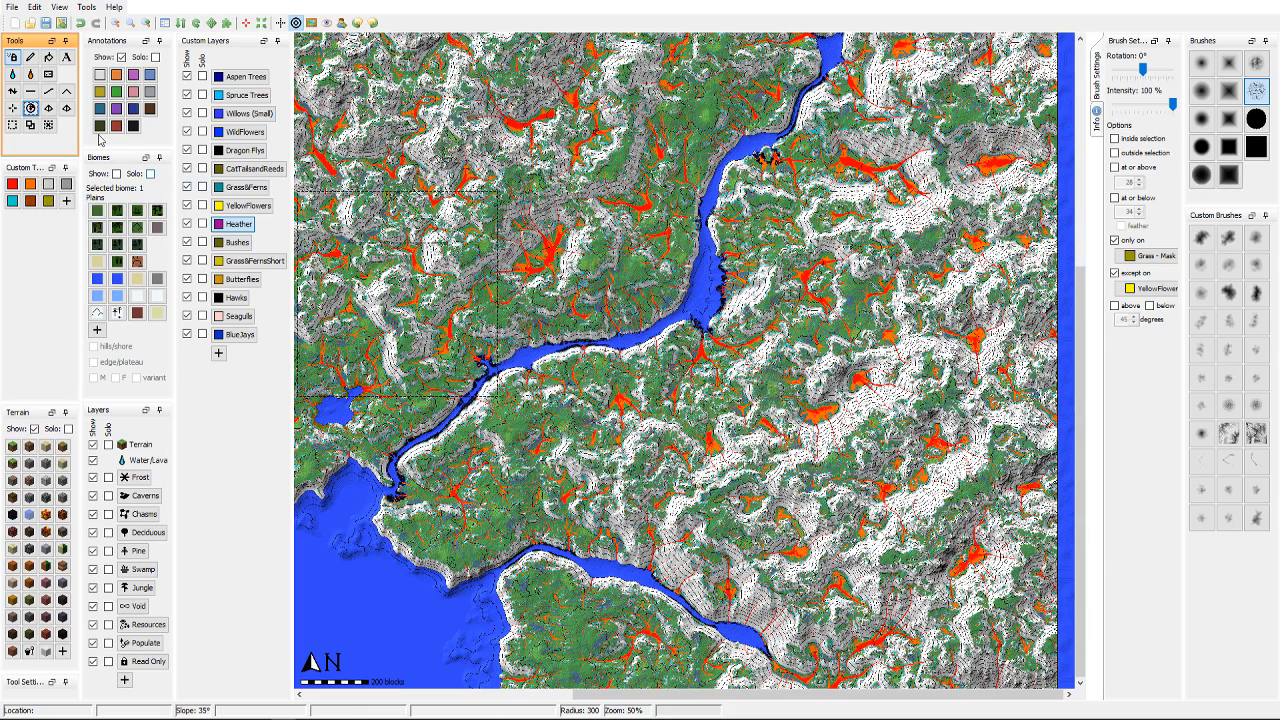
# Step: Run a global operation that removes the Grass&Ferns layer only on the YellowFlowers layer
pyautogui.click(30, 108)
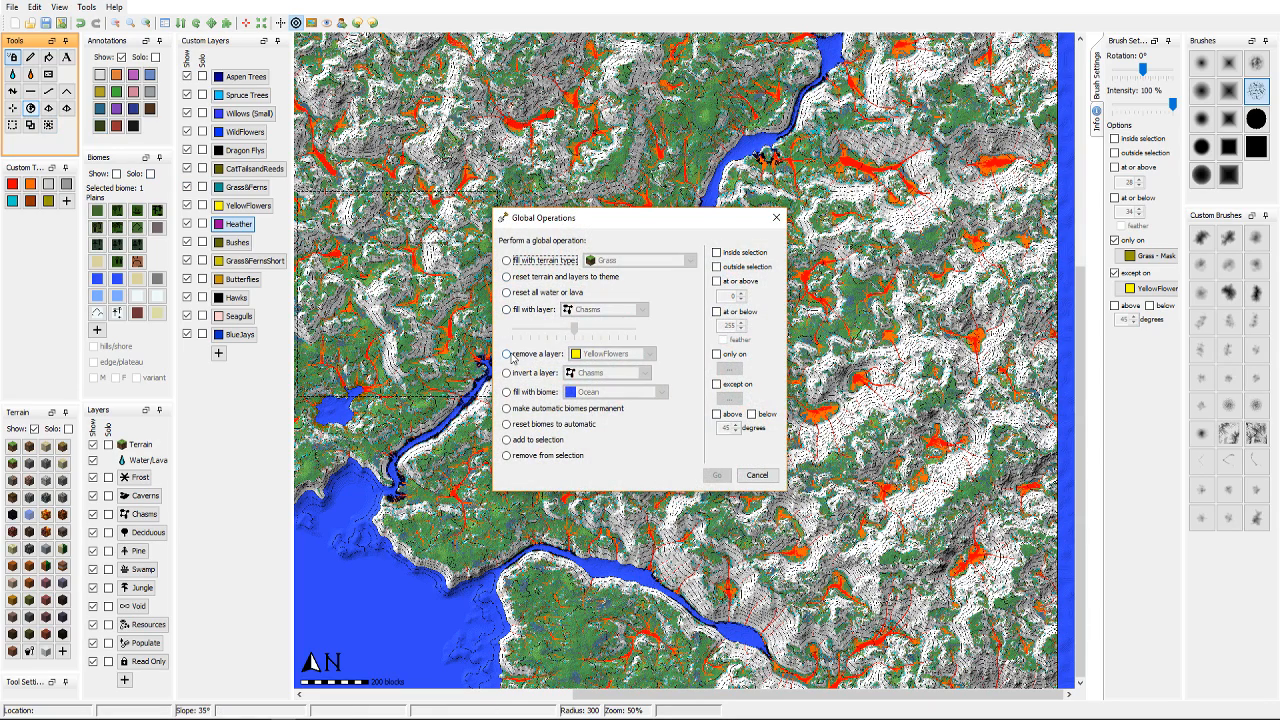
pyautogui.click(512, 355)
pyautogui.click(608, 354)
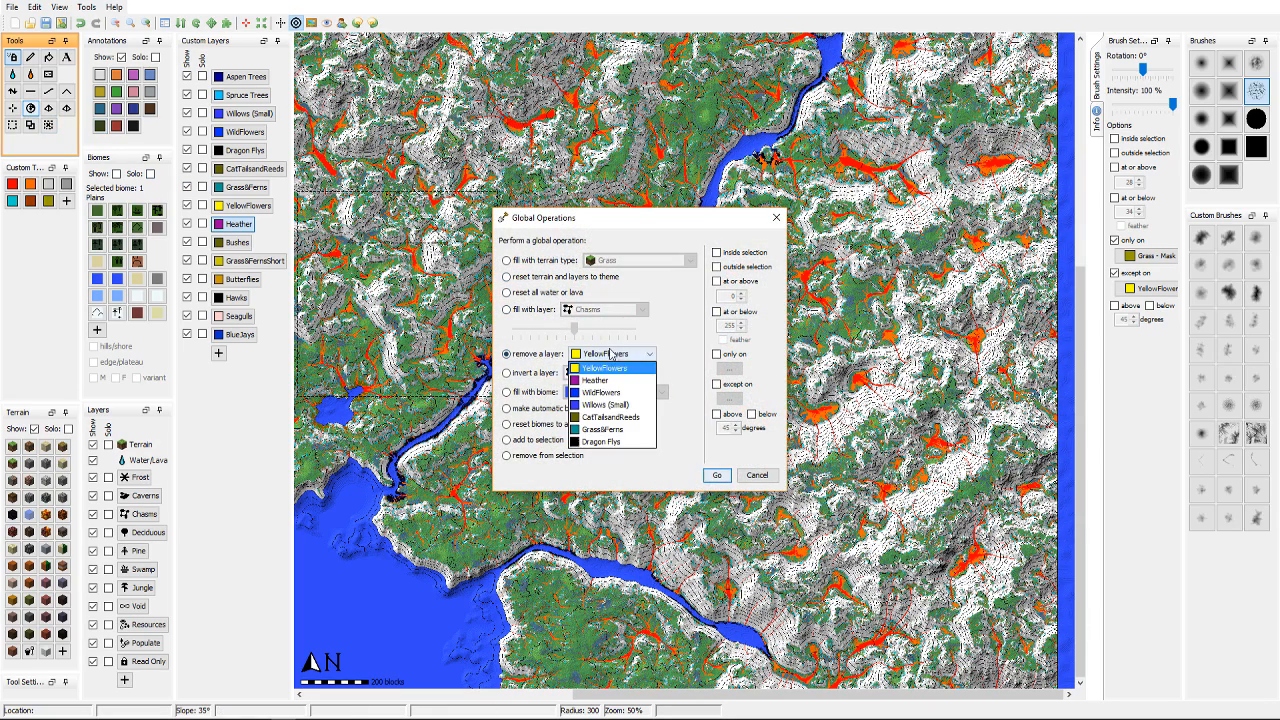
pyautogui.click(608, 429)
pyautogui.click(717, 355)
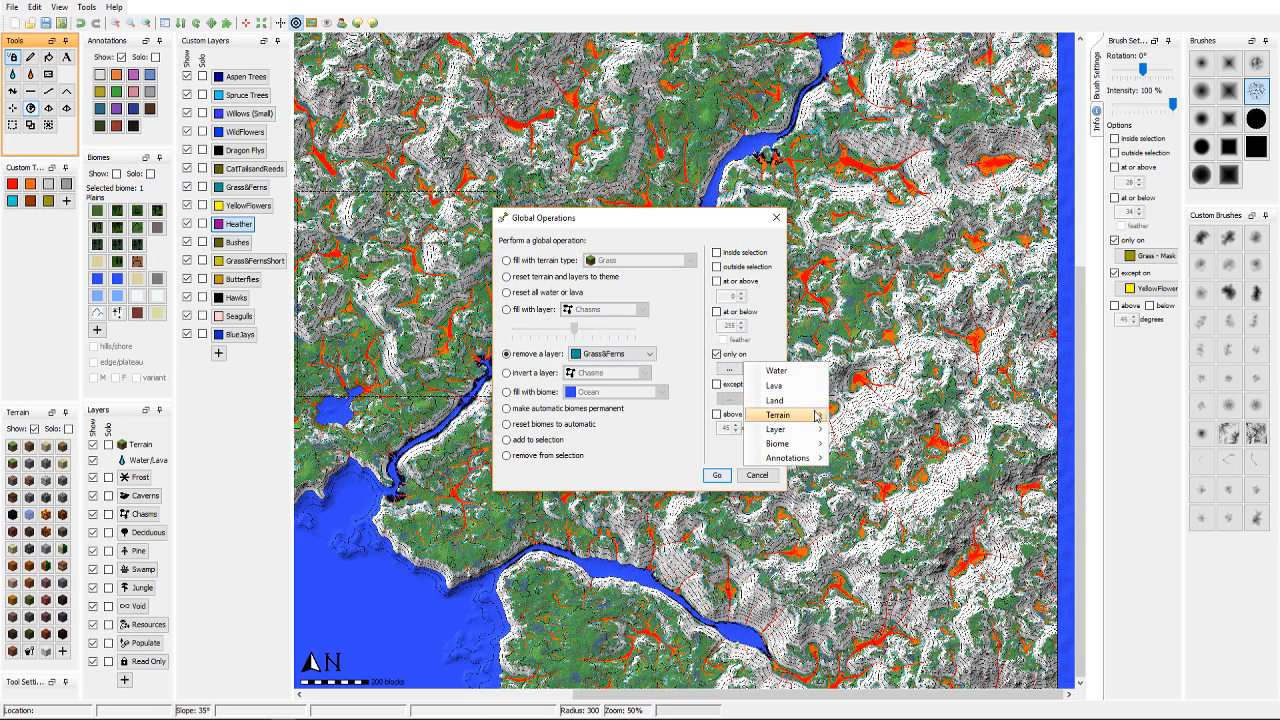
pyautogui.moveTo(785, 429)
pyautogui.click(878, 353)
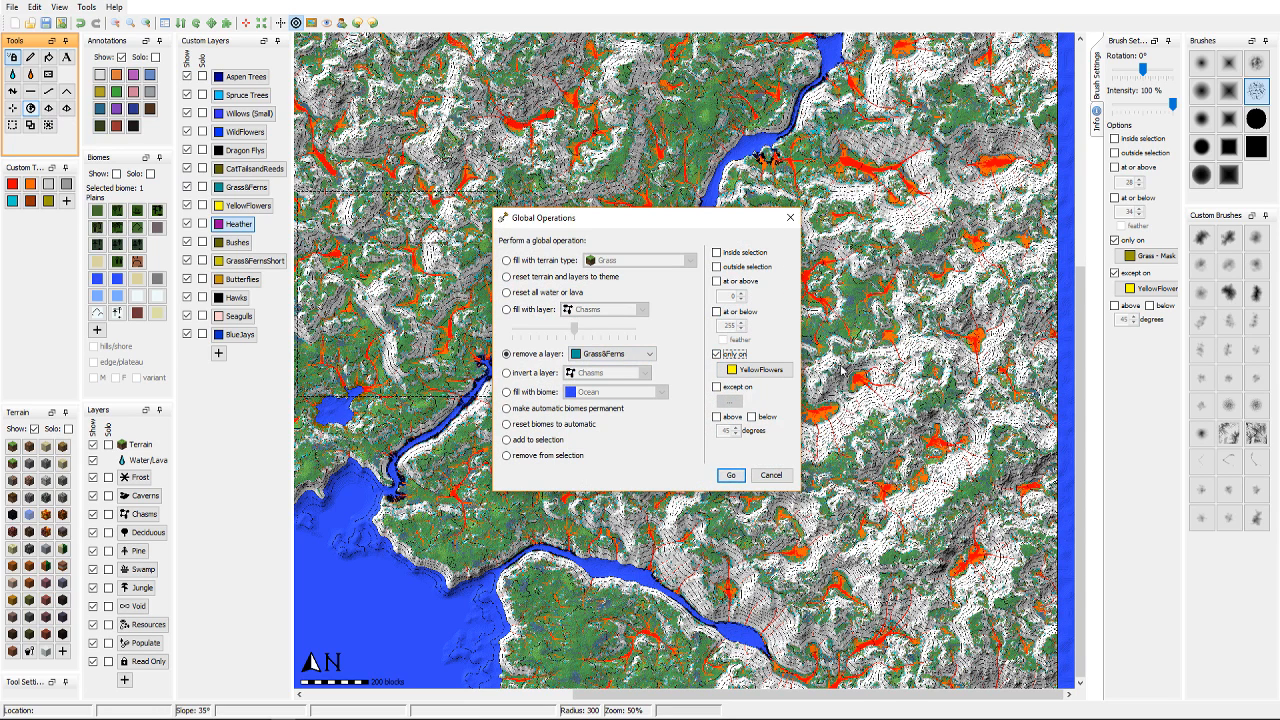
pyautogui.click(728, 478)
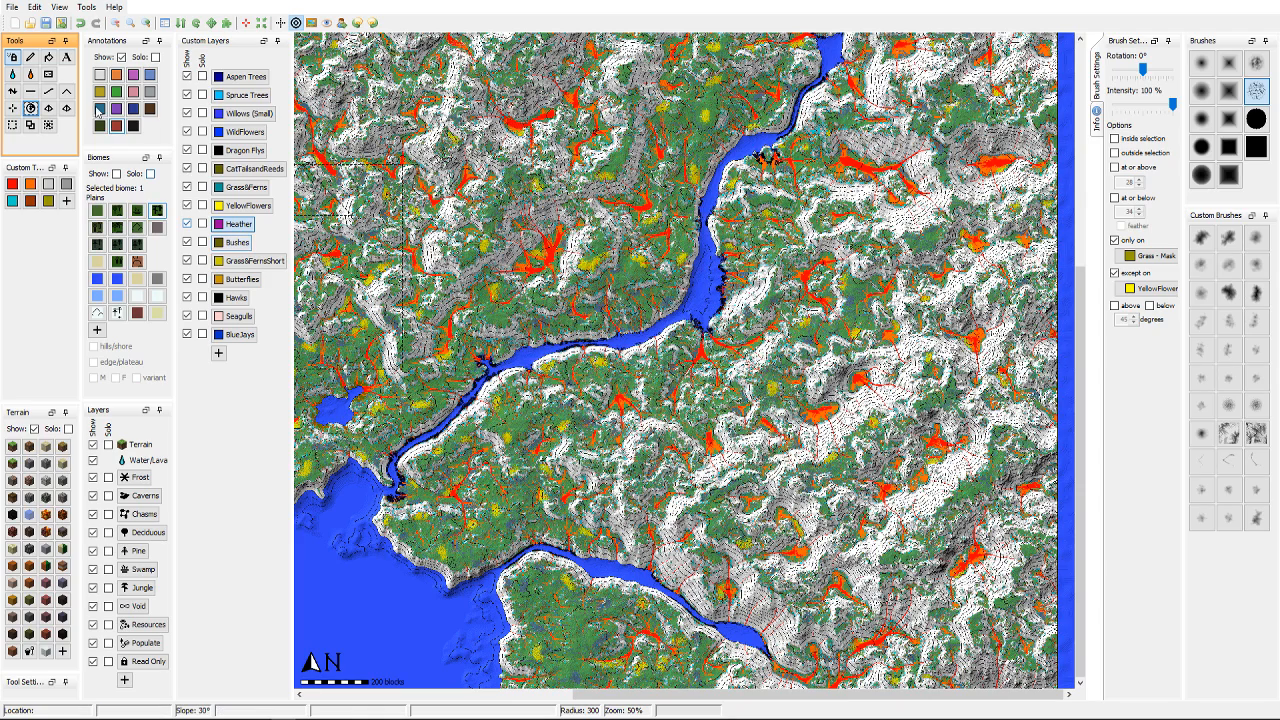
# Step: Run a global operation that removes the Grass&Ferns layer only on the Heather layer
pyautogui.click(30, 108)
pyautogui.click(510, 352)
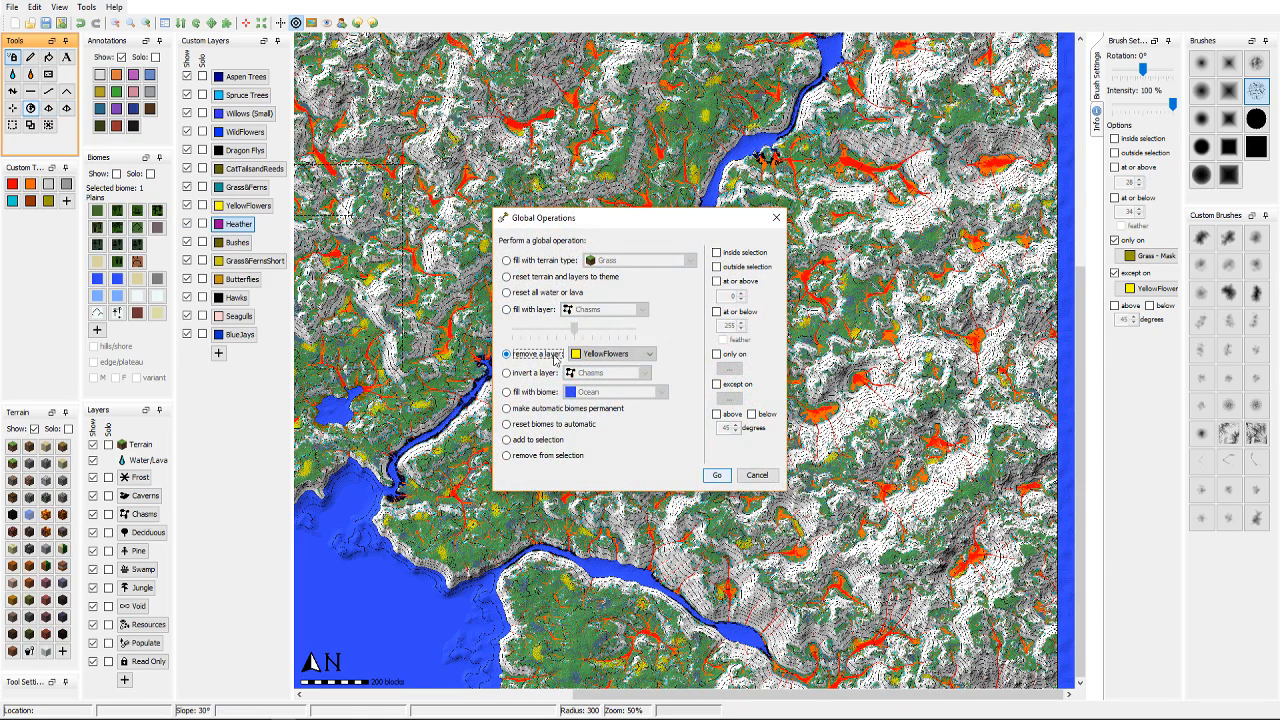
pyautogui.click(612, 353)
pyautogui.click(600, 429)
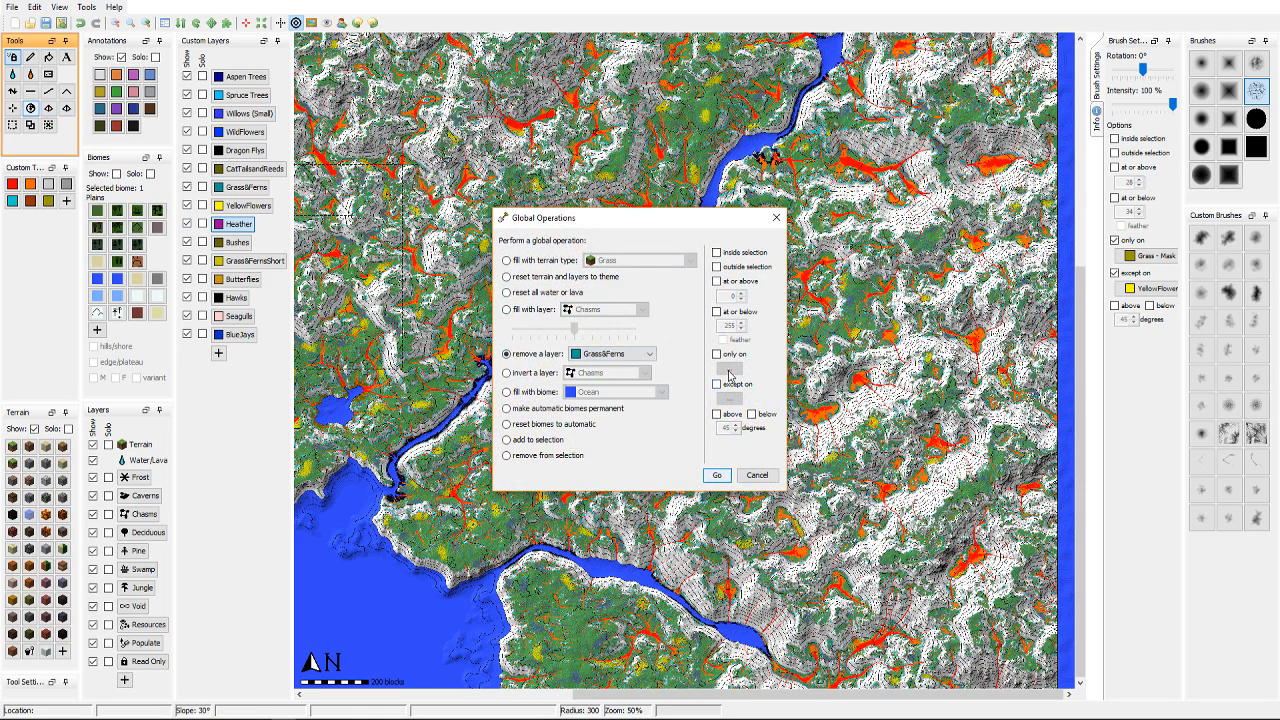
pyautogui.click(729, 369)
pyautogui.moveTo(817, 418)
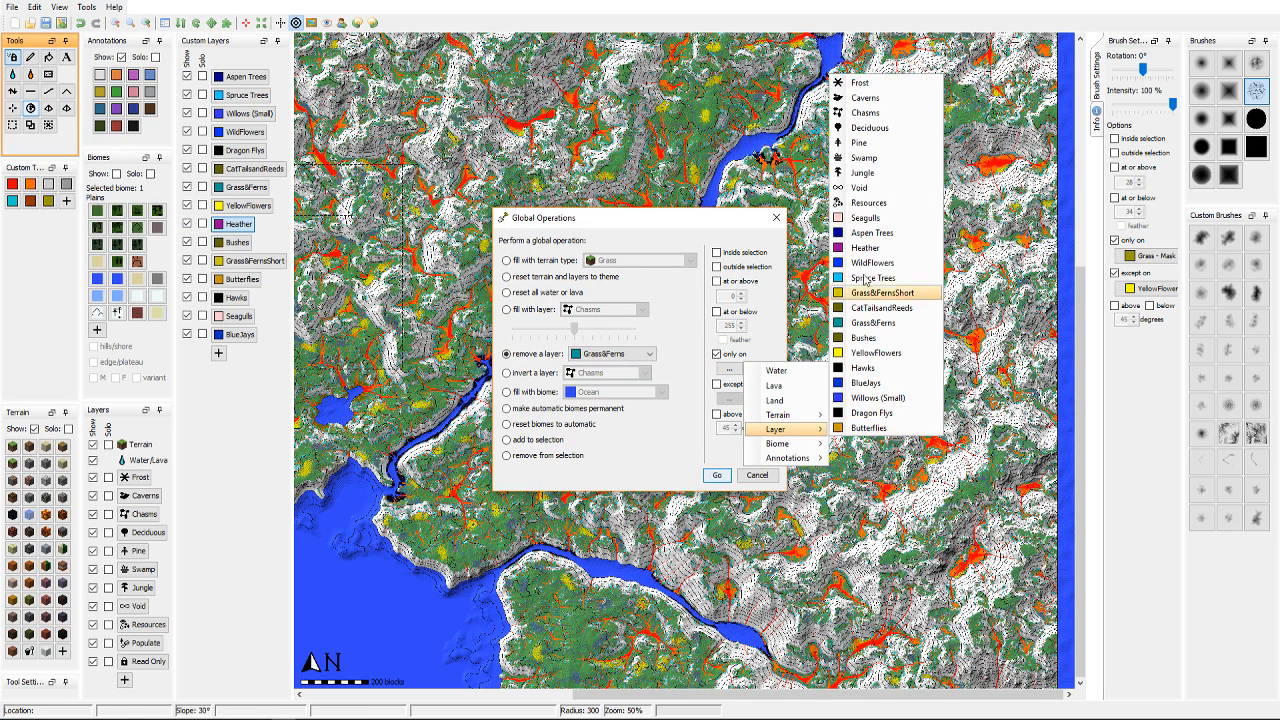
pyautogui.click(865, 247)
pyautogui.click(717, 476)
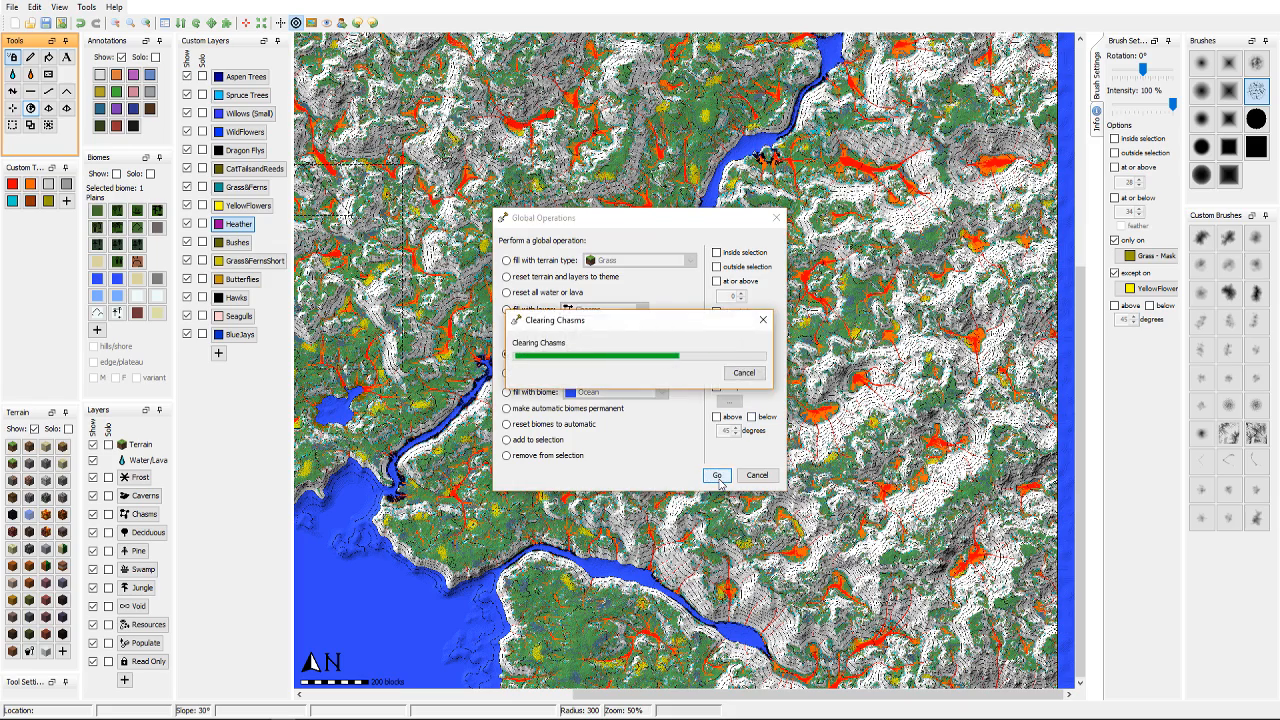
# Step: Globally fill with the Grass&FernsShort layer, restricted to the Heather layer
pyautogui.click(32, 109)
pyautogui.click(507, 311)
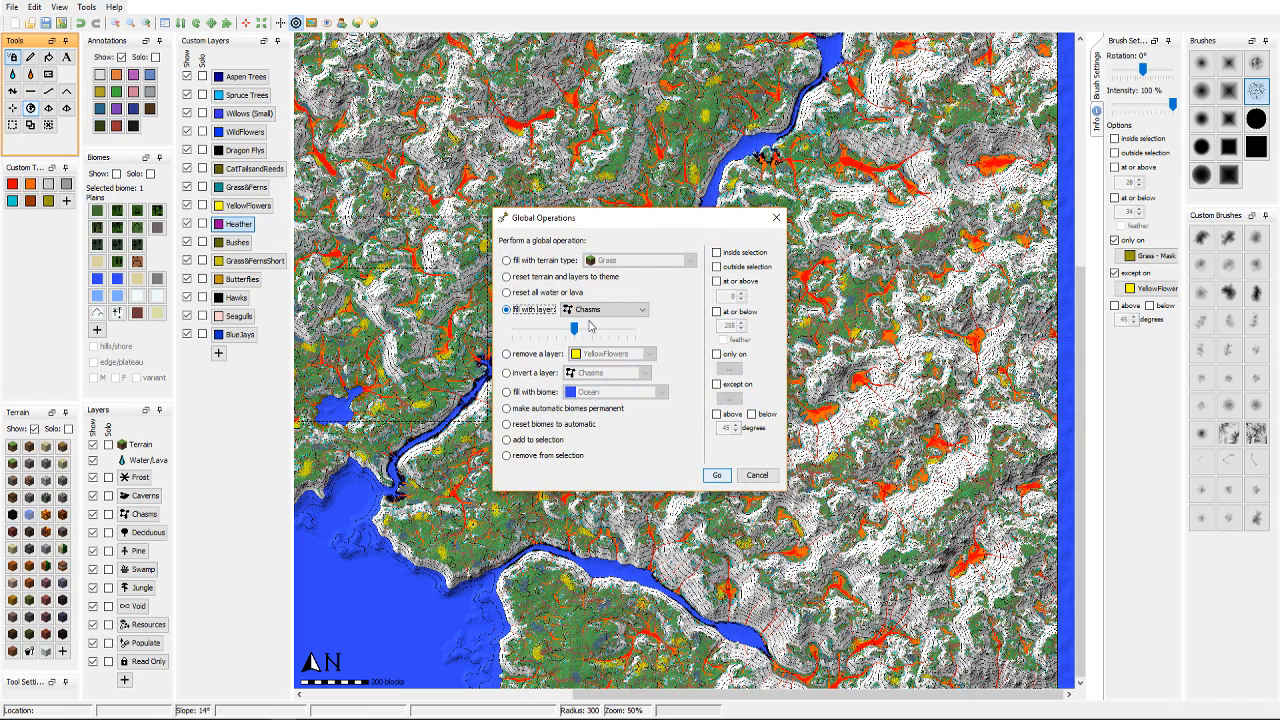
pyautogui.click(605, 310)
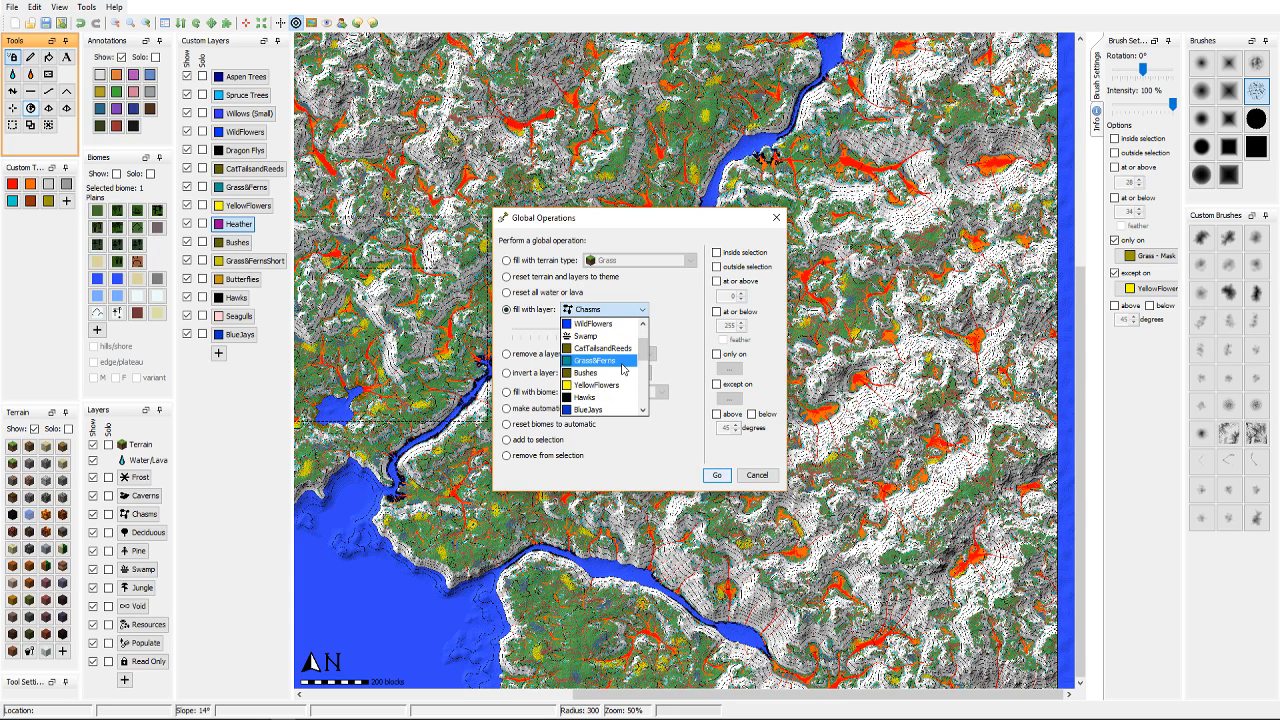
pyautogui.scroll(-5, 623, 366)
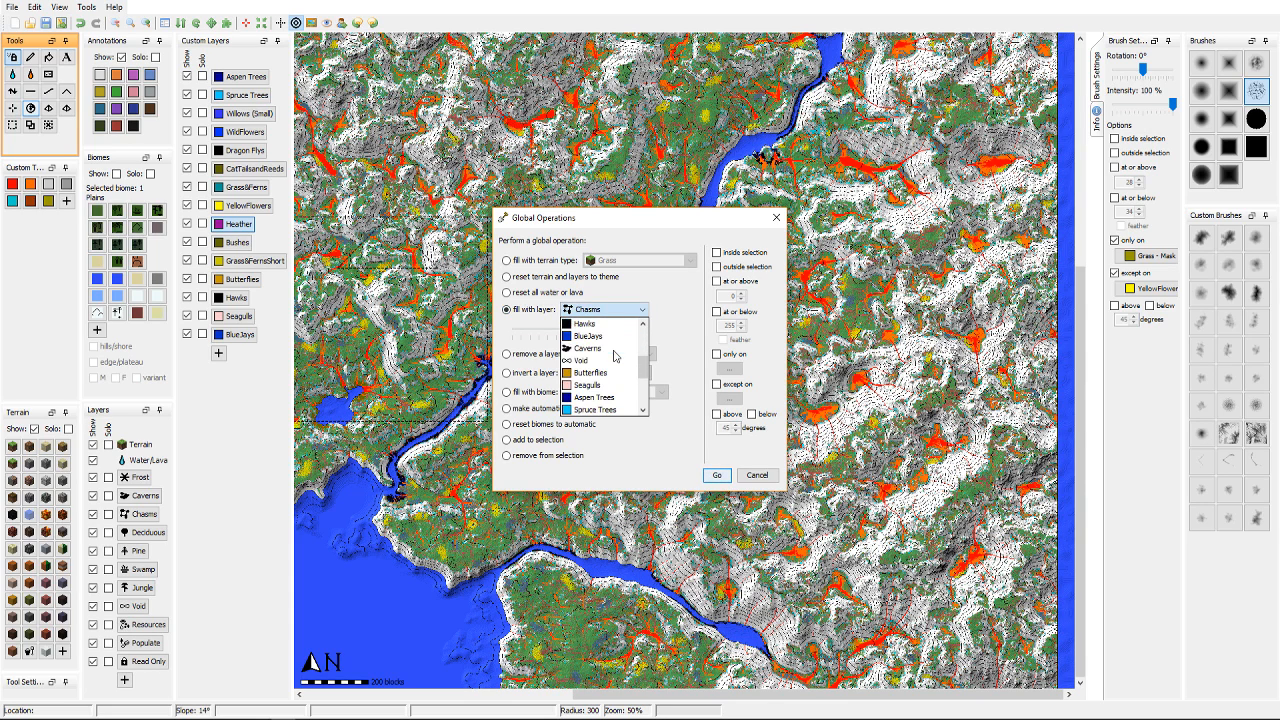
pyautogui.click(598, 386)
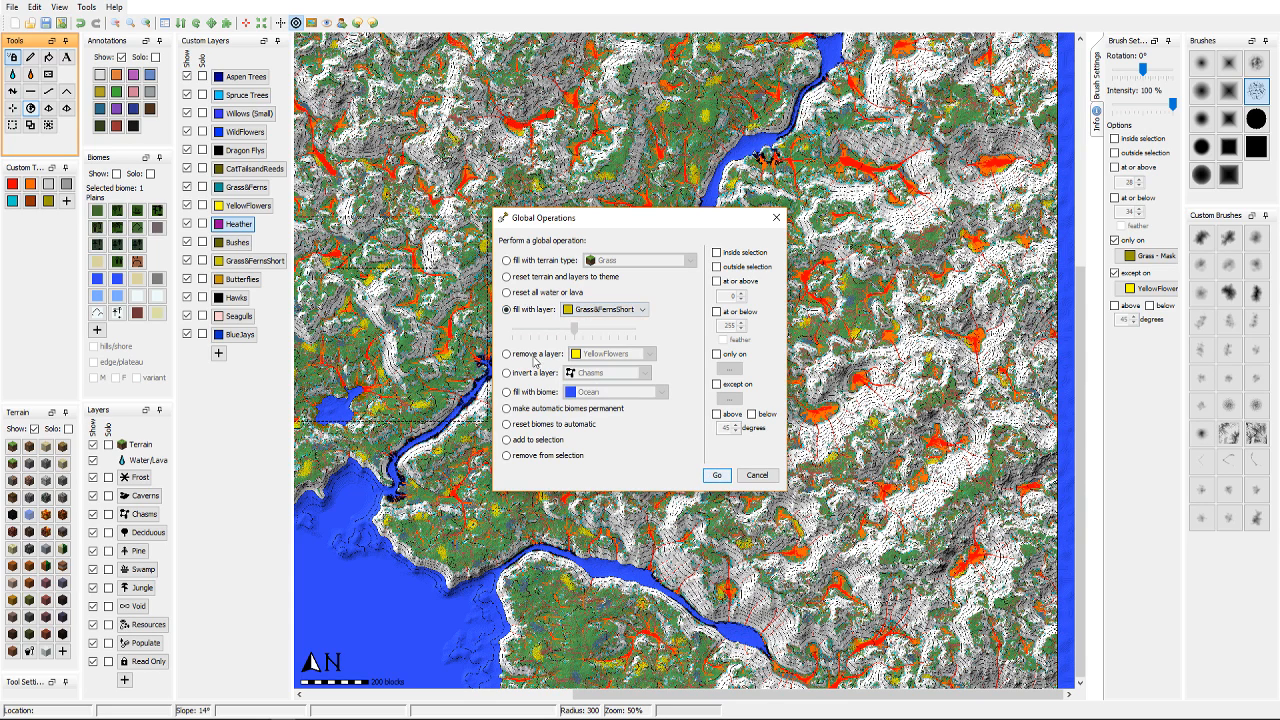
pyautogui.click(716, 356)
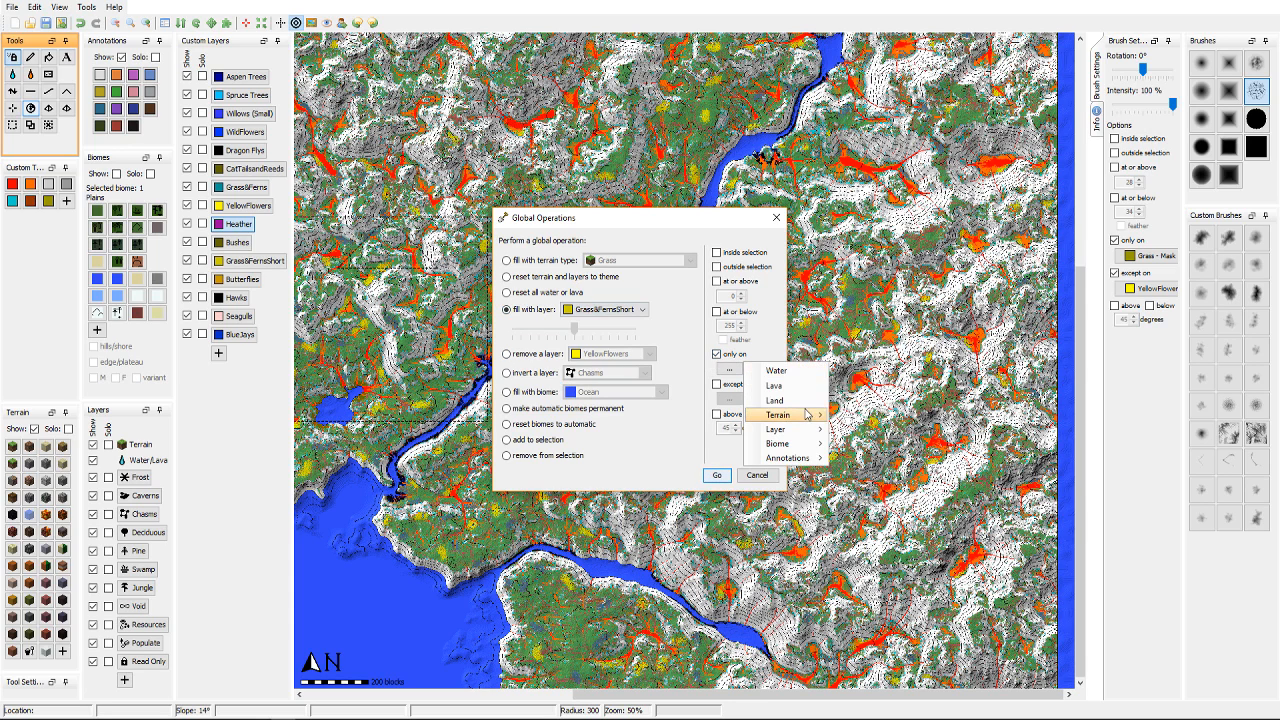
pyautogui.moveTo(807, 415)
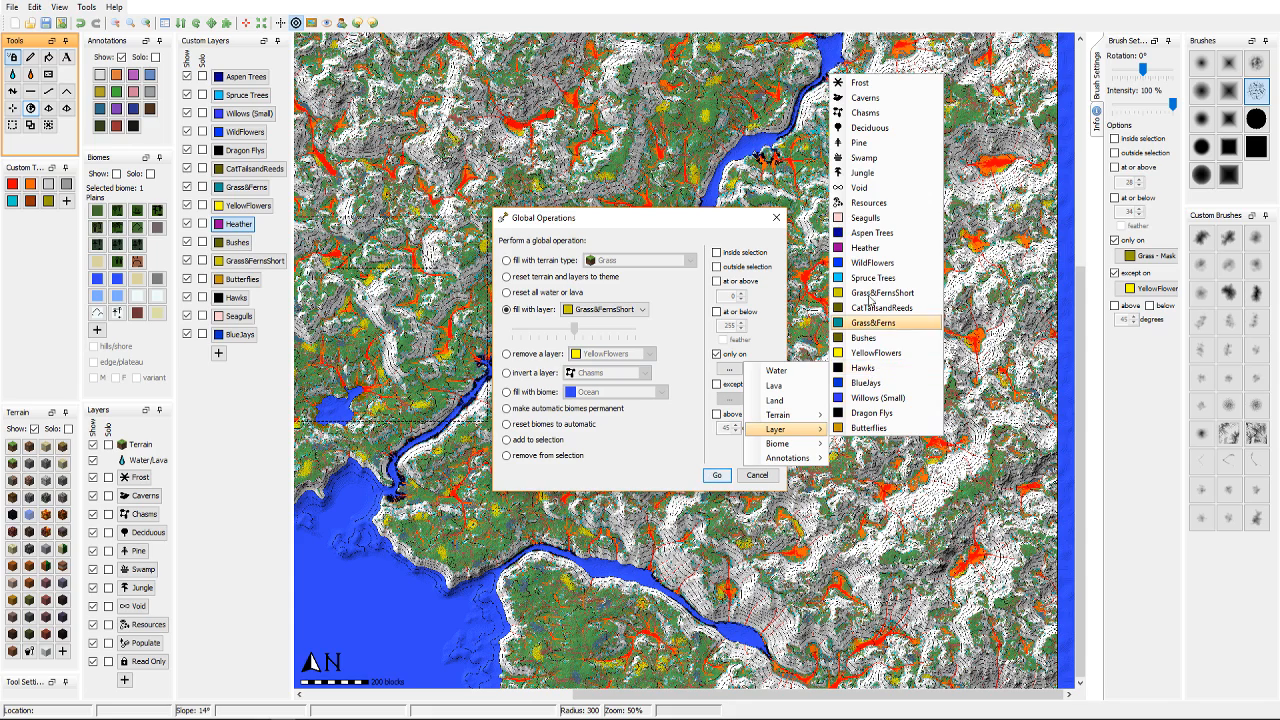
pyautogui.click(864, 247)
pyautogui.click(717, 476)
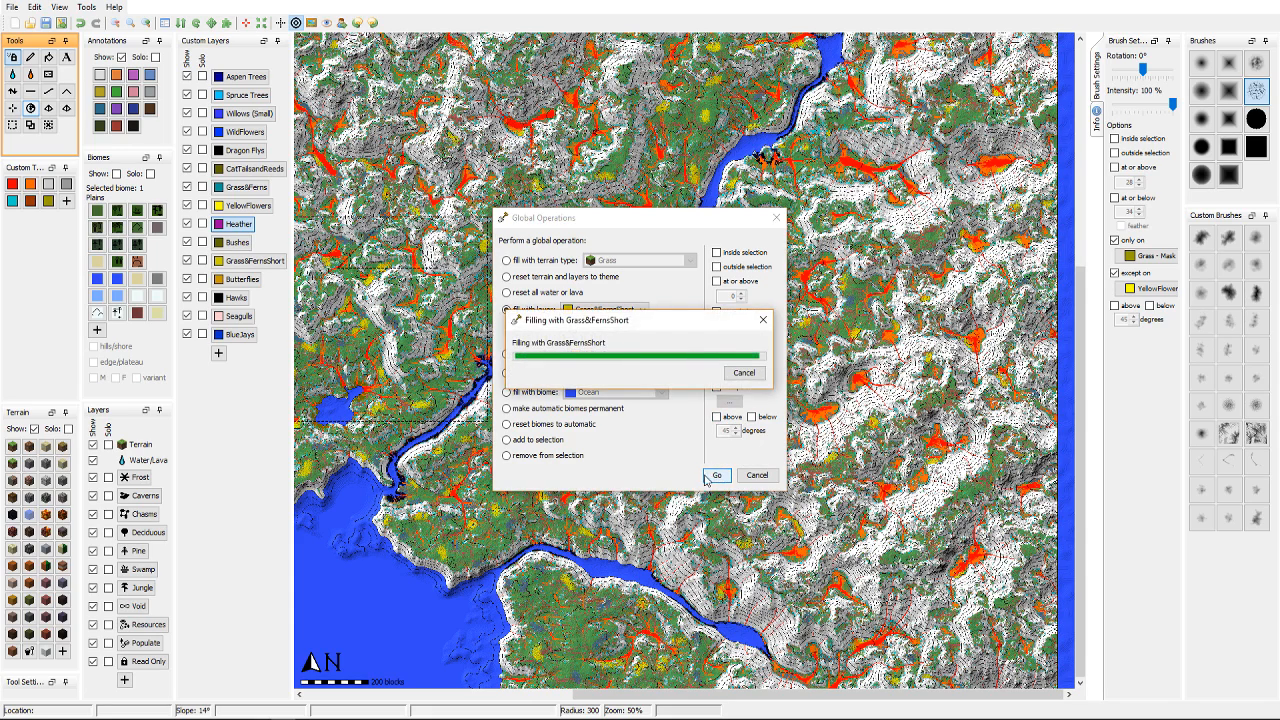
# Step: Globally fill with the Dragon Flys layer, restricted to the Heather layer
pyautogui.moveTo(610, 437)
pyautogui.mouseDown(button='middle')
pyautogui.moveTo(682, 360)
pyautogui.moveTo(730, 415)
pyautogui.moveTo(658, 467)
pyautogui.mouseUp(button='middle')
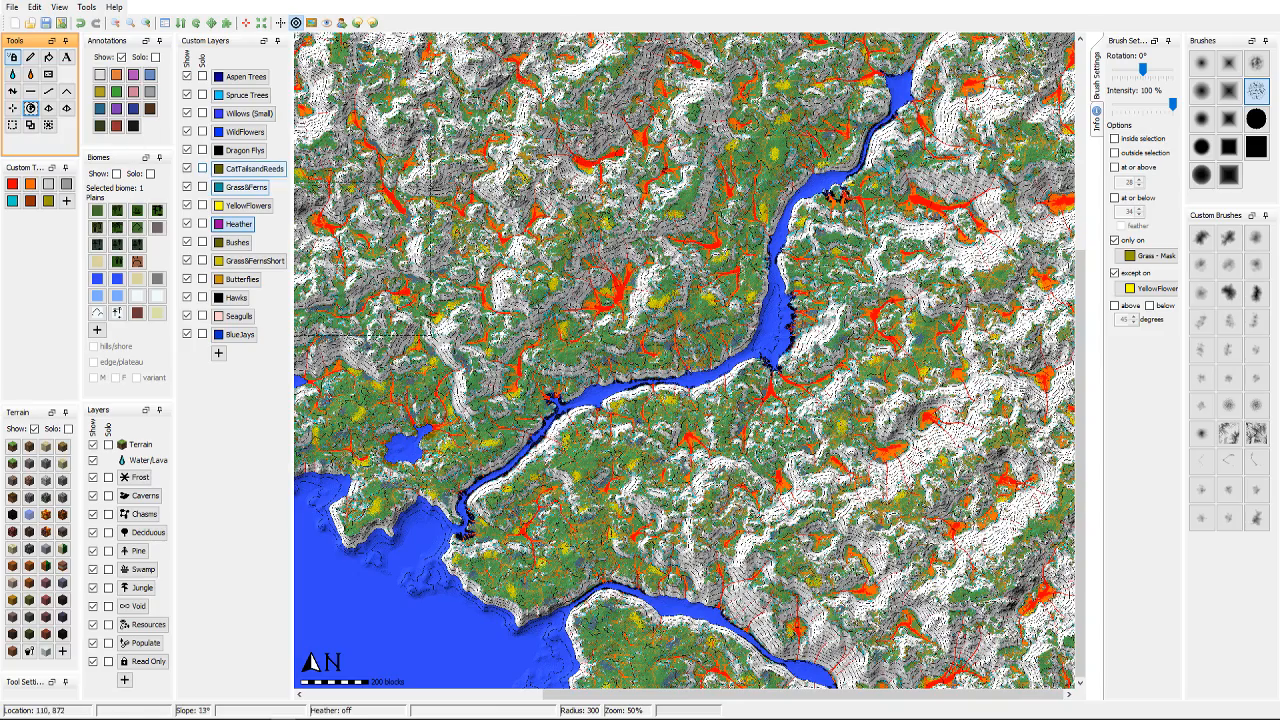
pyautogui.moveTo(680, 510); pyautogui.dragTo(615, 488, button='middle')
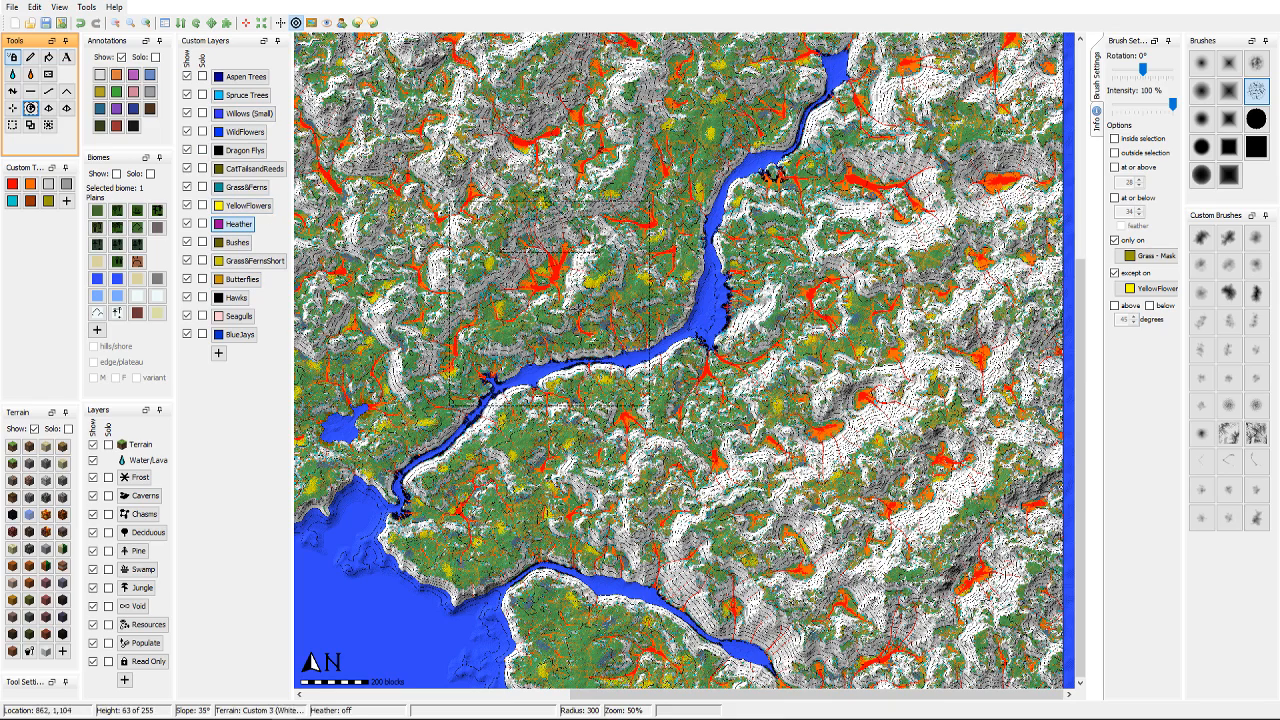
pyautogui.click(31, 108)
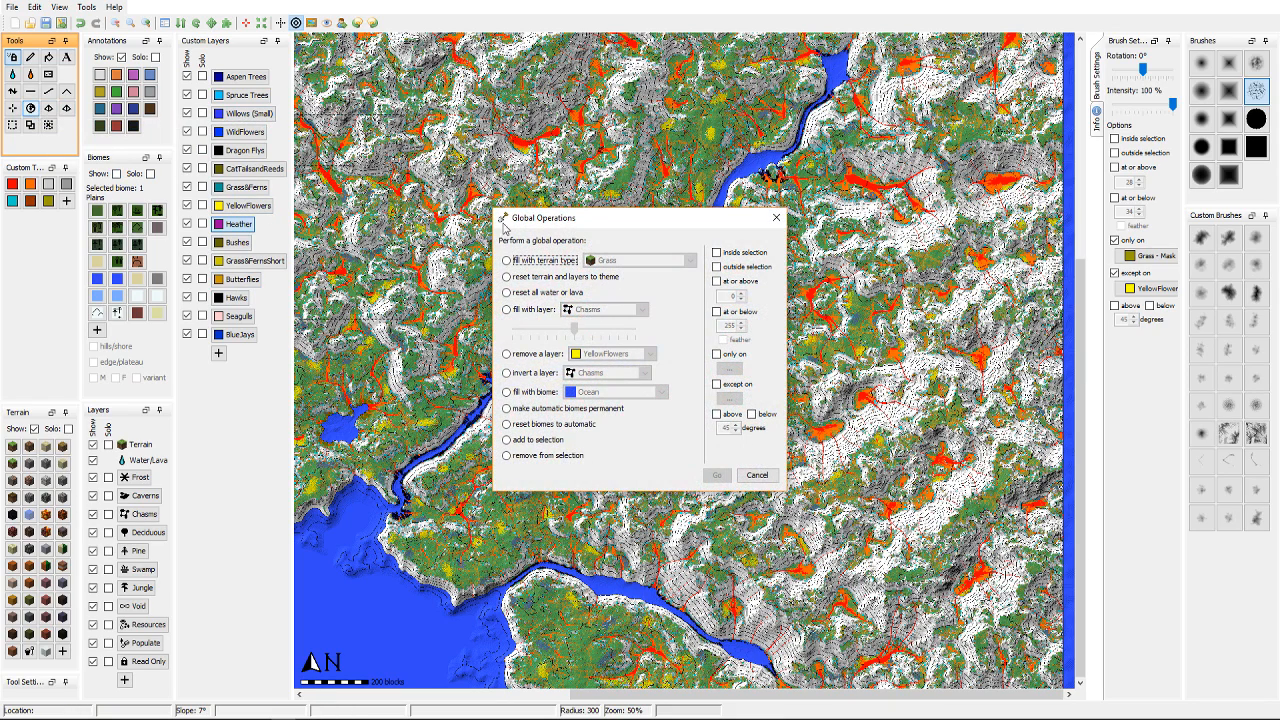
pyautogui.click(508, 311)
pyautogui.click(605, 311)
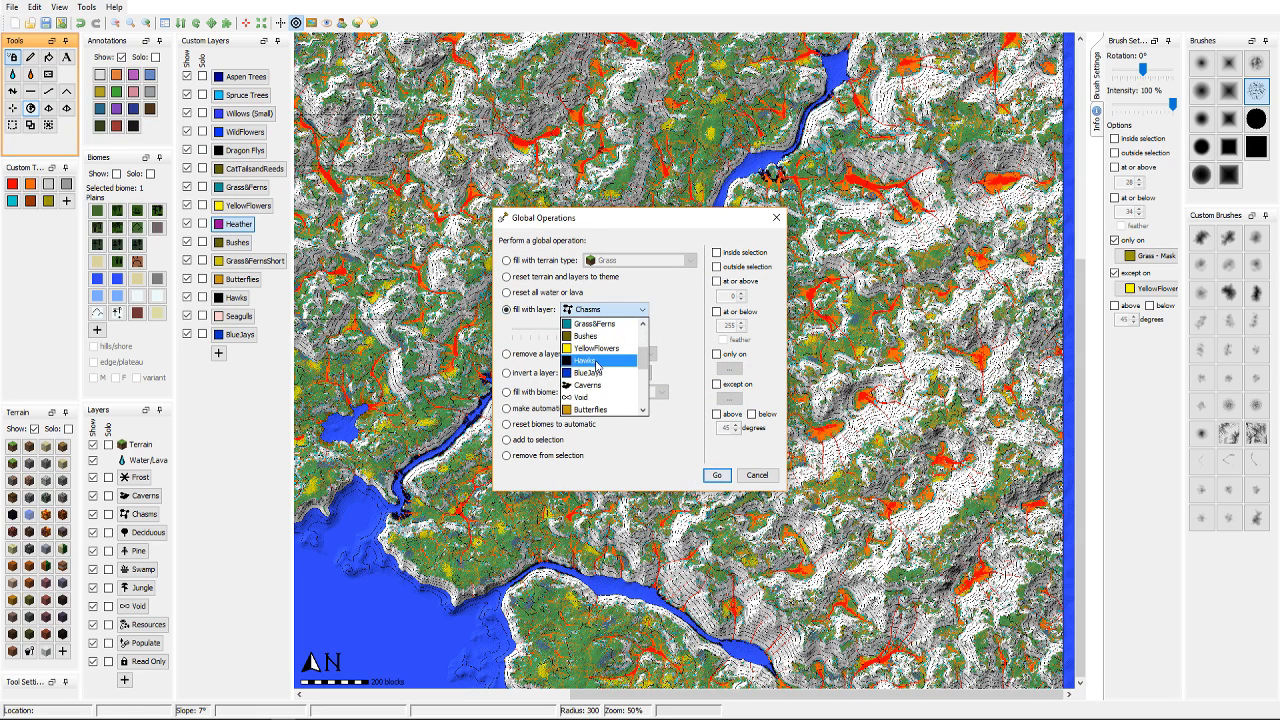
pyautogui.scroll(-4, 597, 366)
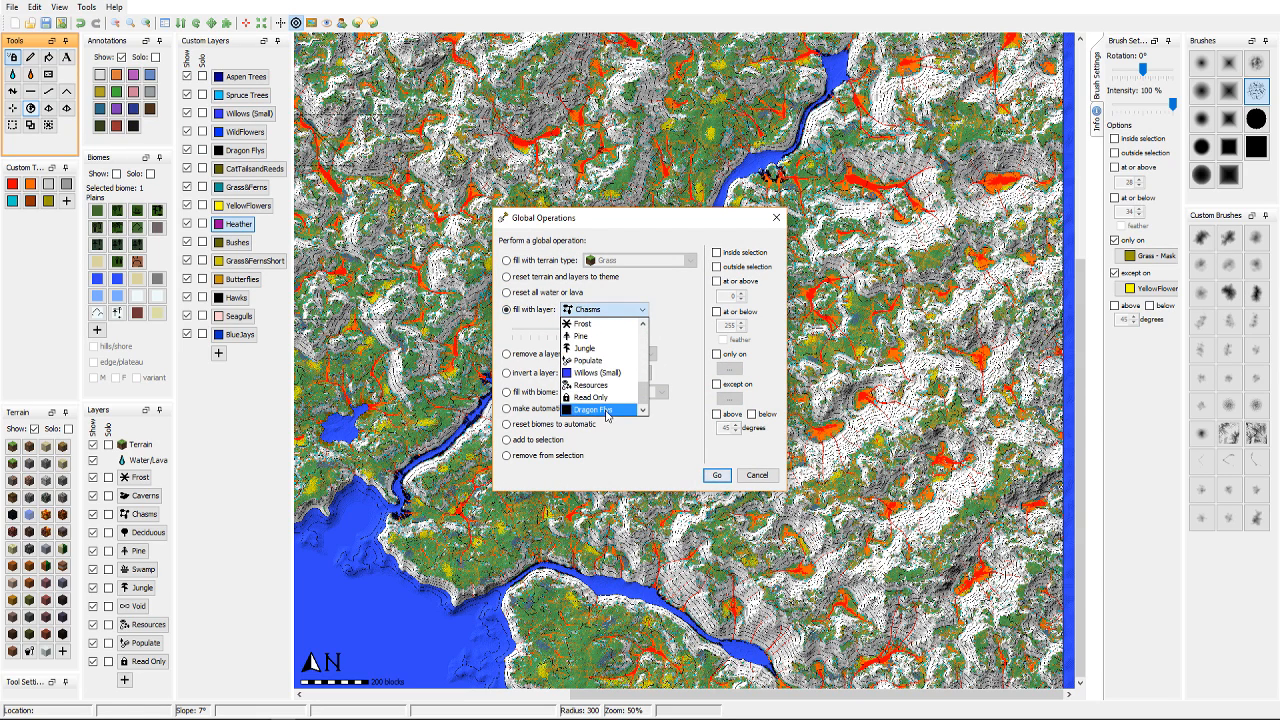
pyautogui.click(606, 410)
pyautogui.click(716, 355)
pyautogui.click(728, 368)
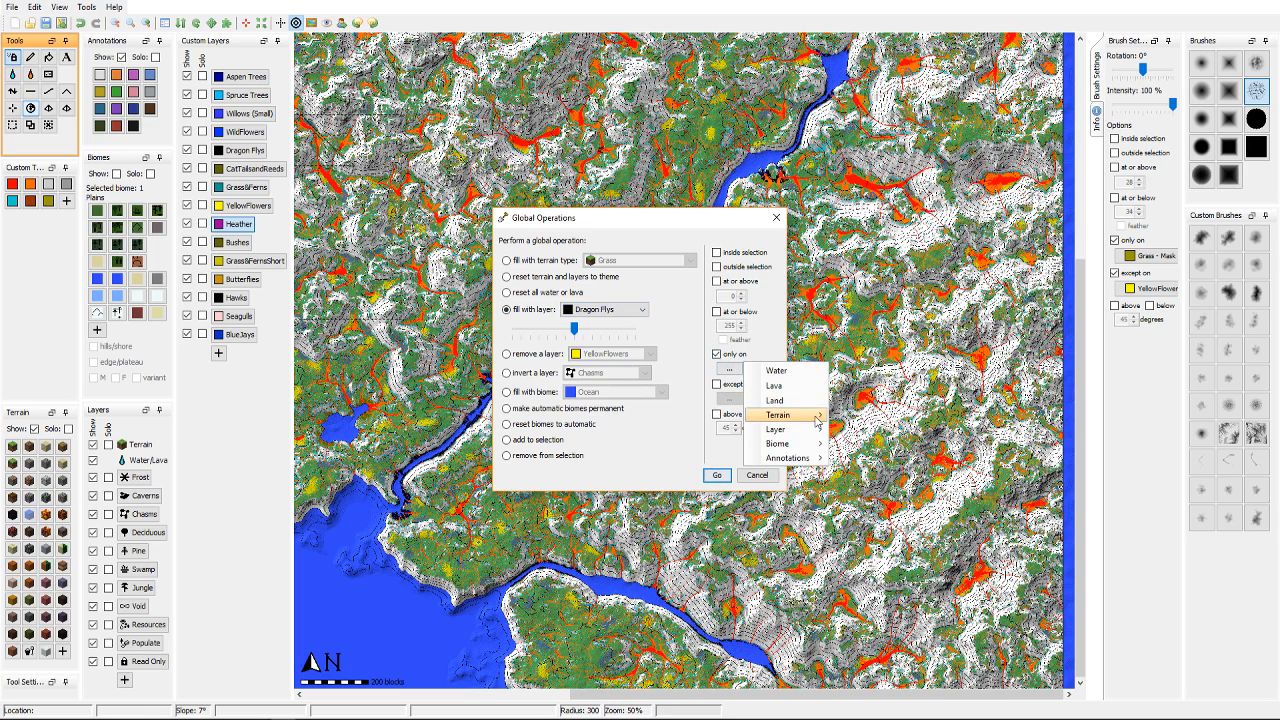
pyautogui.moveTo(805, 429)
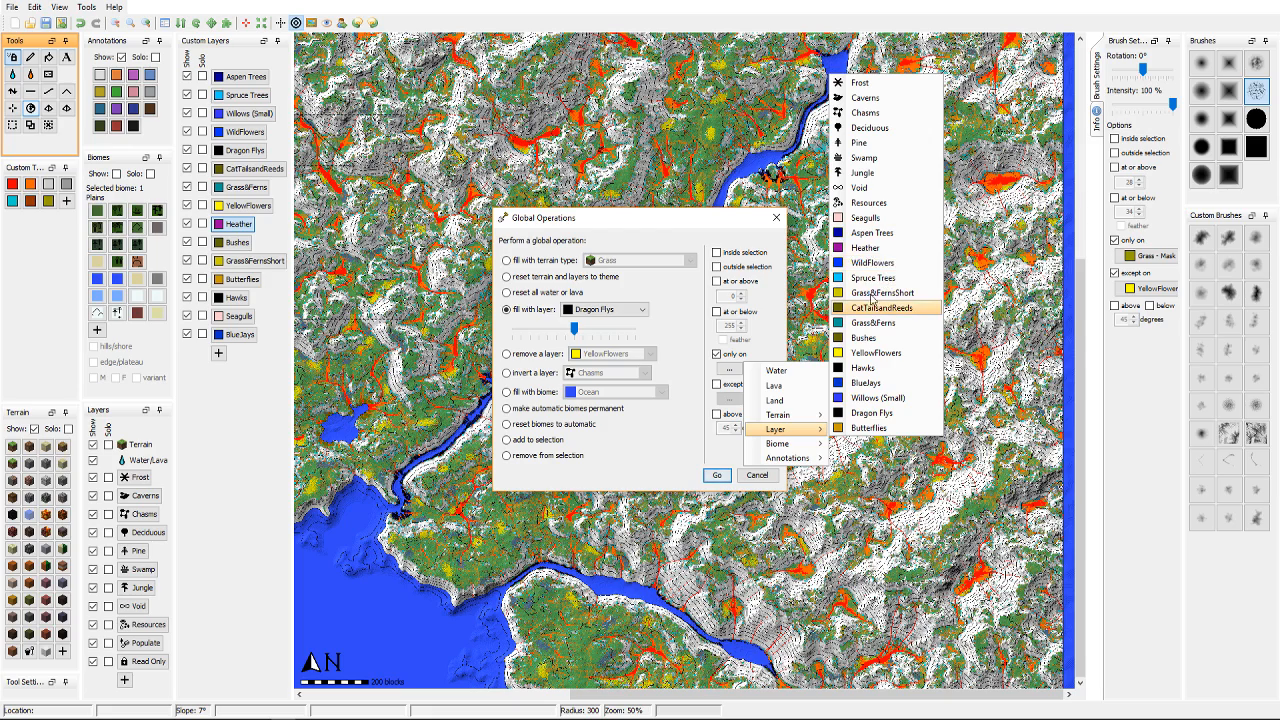
pyautogui.click(868, 247)
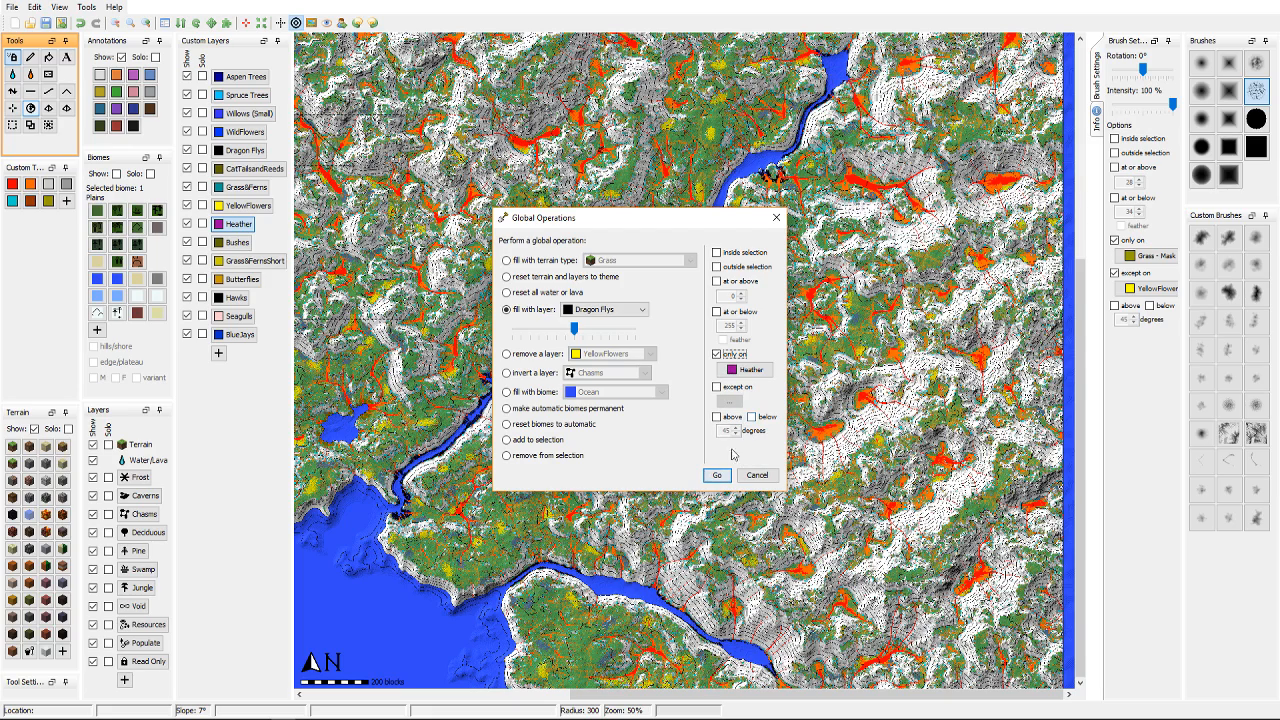
pyautogui.click(717, 475)
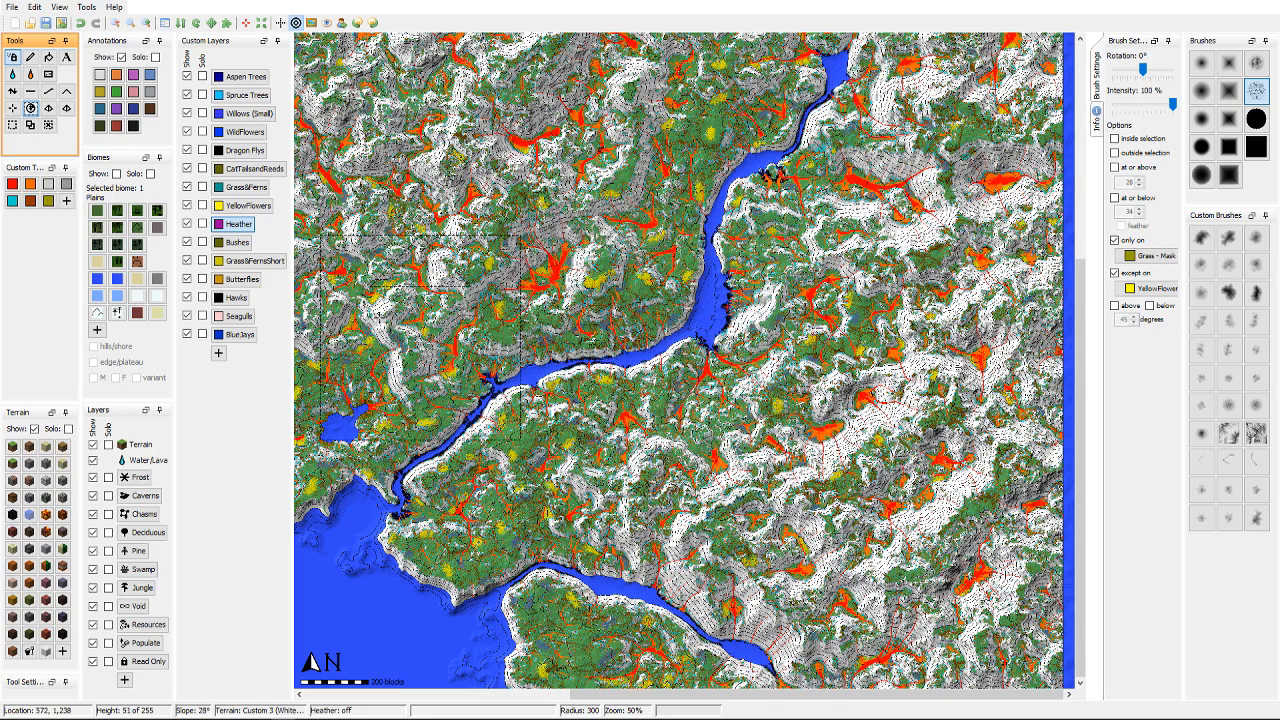
# Step: Run a global fill with the Dragon Flys layer only on the WildFlowers layer
pyautogui.click(48, 123)
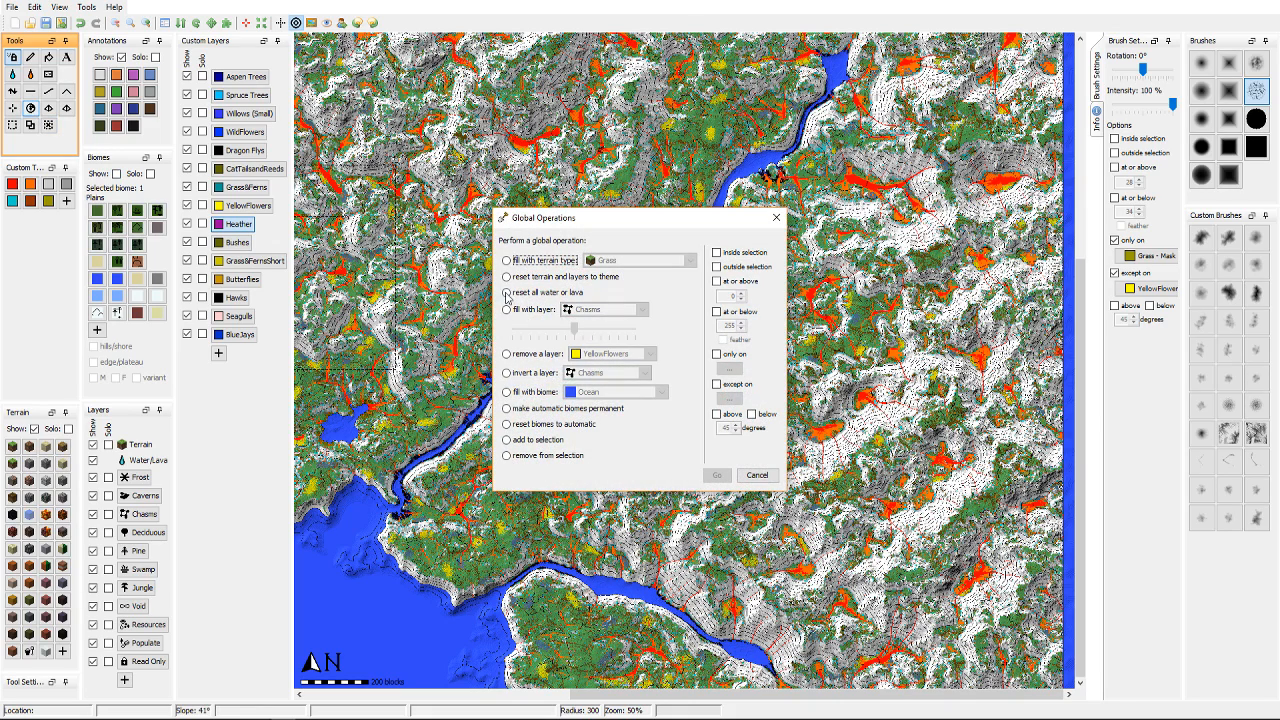
pyautogui.click(507, 309)
pyautogui.click(605, 309)
pyautogui.scroll(-5, 598, 368)
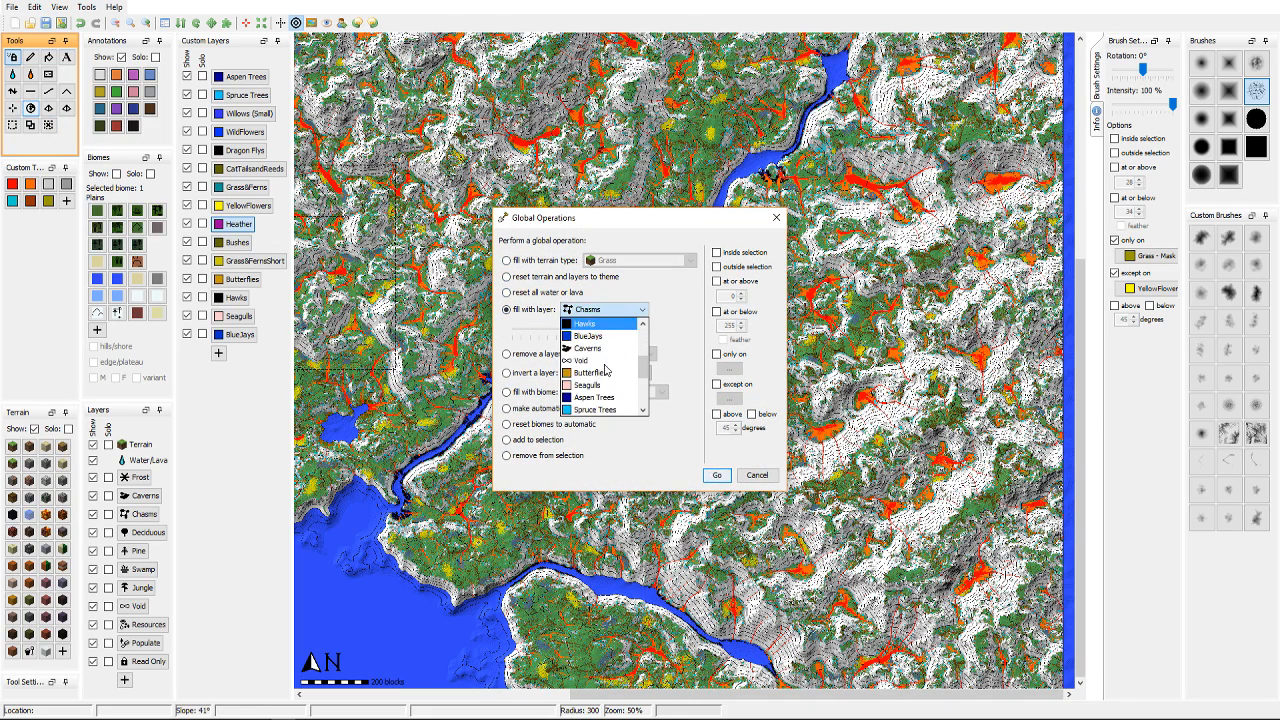
pyautogui.click(593, 410)
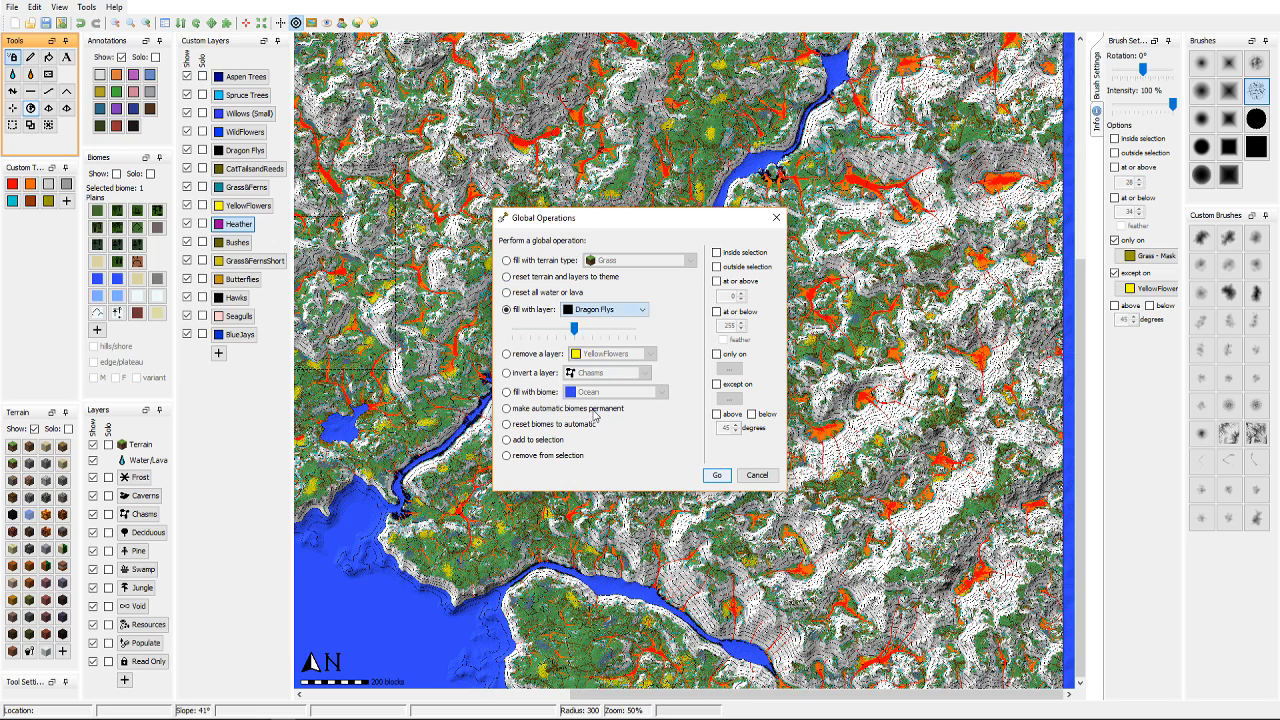
pyautogui.click(727, 367)
pyautogui.moveTo(795, 429)
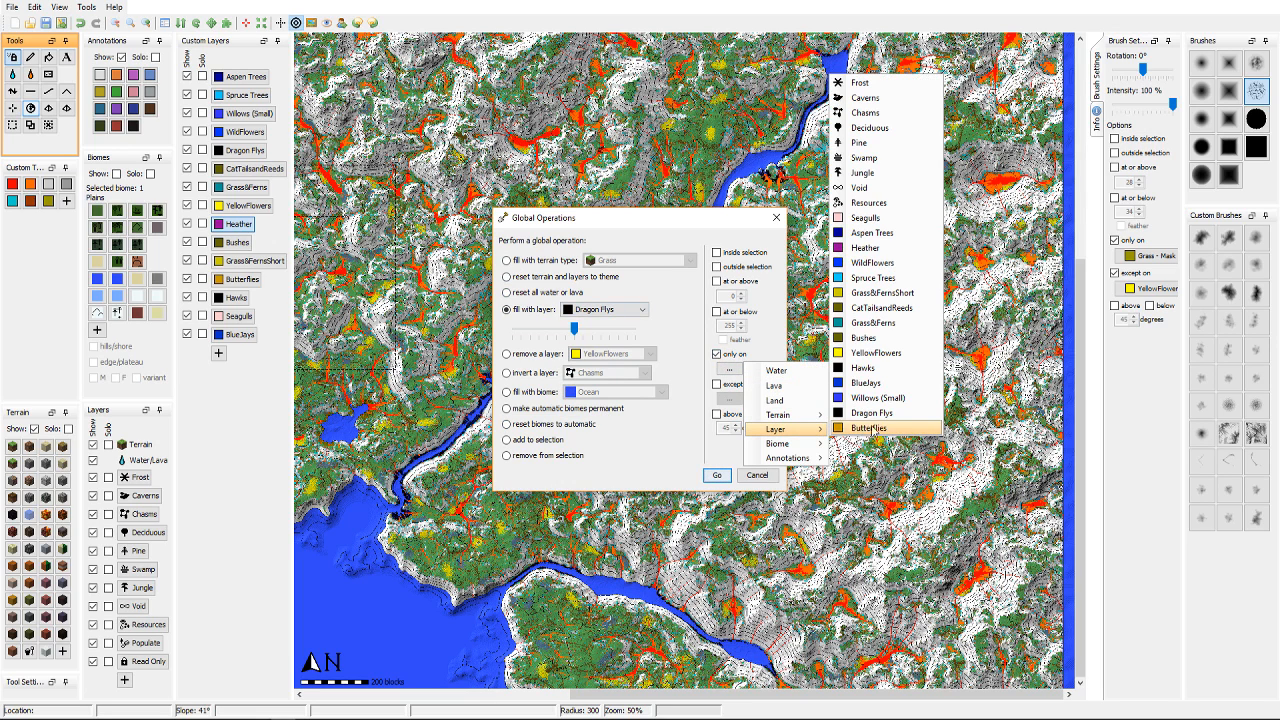
pyautogui.click(870, 262)
pyautogui.click(724, 475)
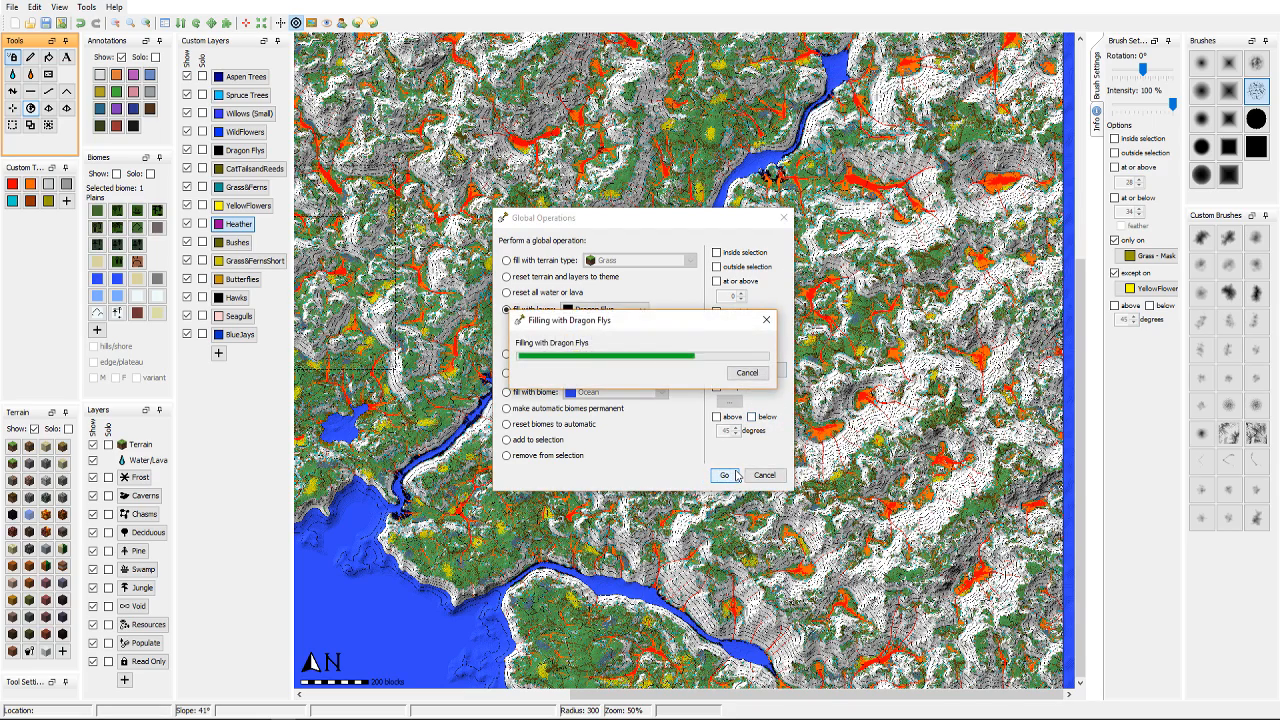
# Step: Run a global fill with the Dragon Flys layer only on the YellowFlowers layer
pyautogui.click(31, 108)
pyautogui.click(507, 261)
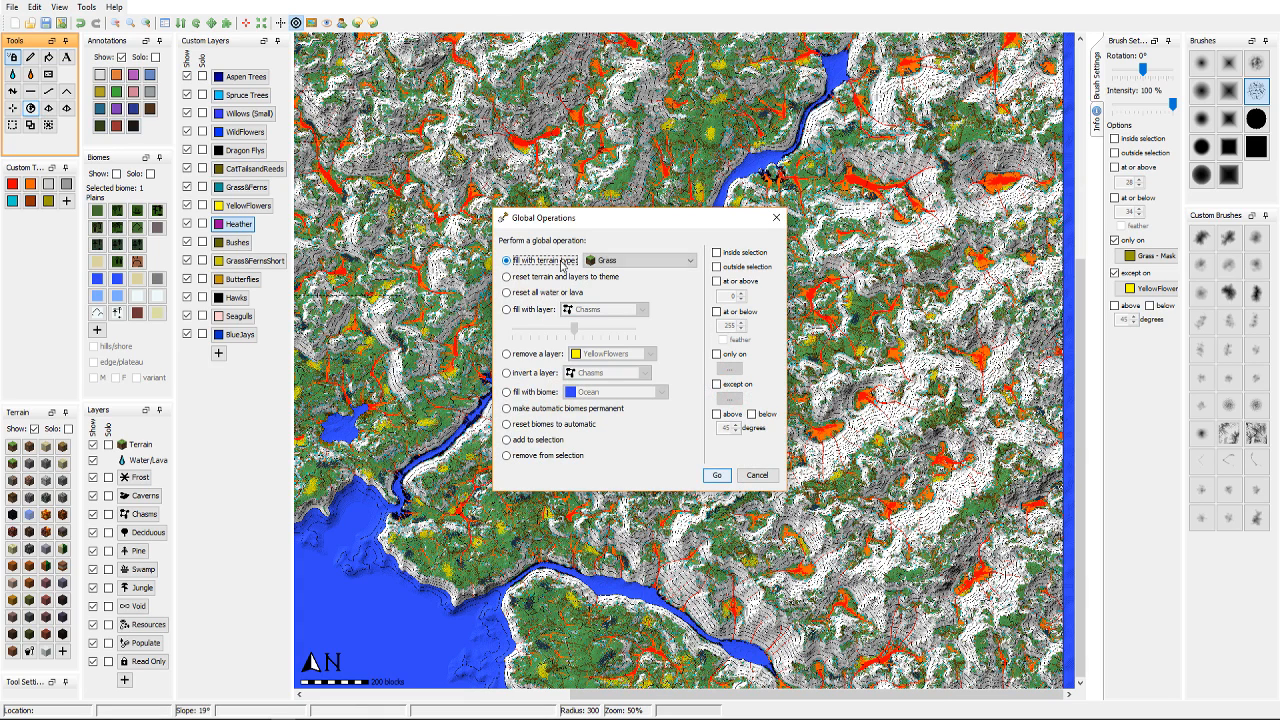
pyautogui.click(507, 310)
pyautogui.click(640, 309)
pyautogui.scroll(-5, 640, 345)
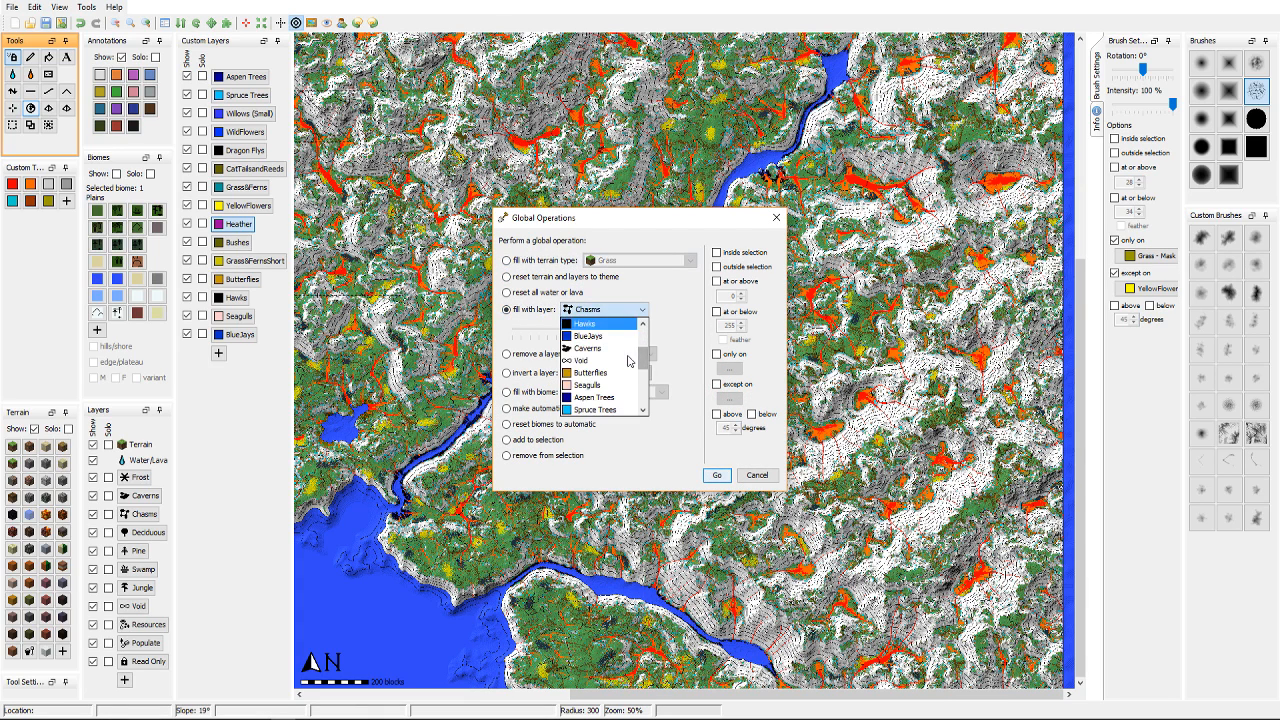
pyautogui.click(597, 410)
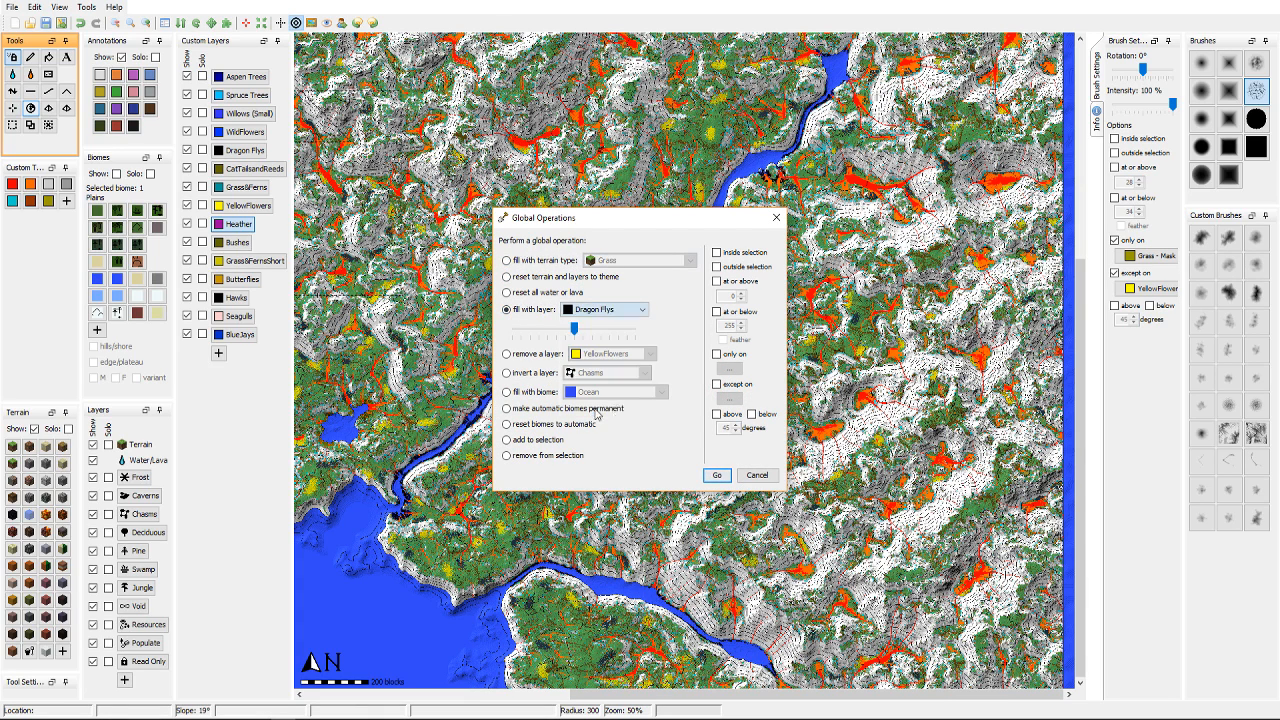
pyautogui.click(716, 355)
pyautogui.click(729, 368)
pyautogui.moveTo(799, 421)
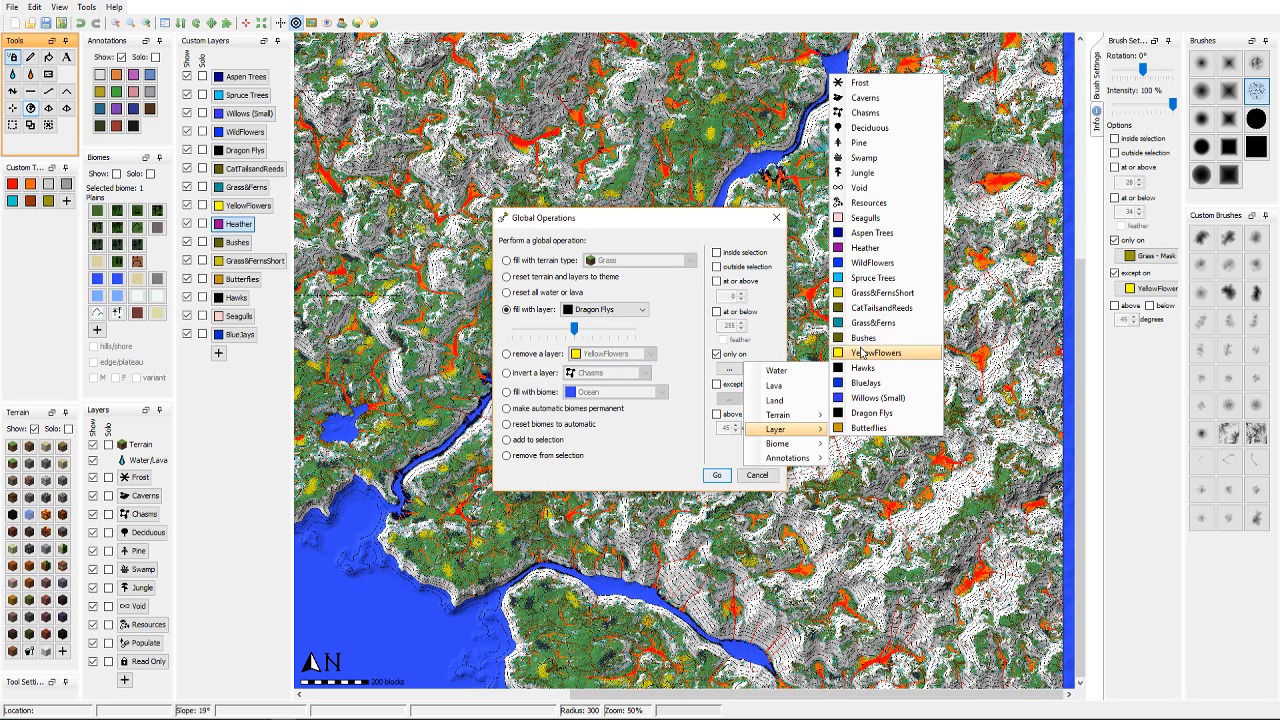
pyautogui.click(864, 353)
pyautogui.click(731, 476)
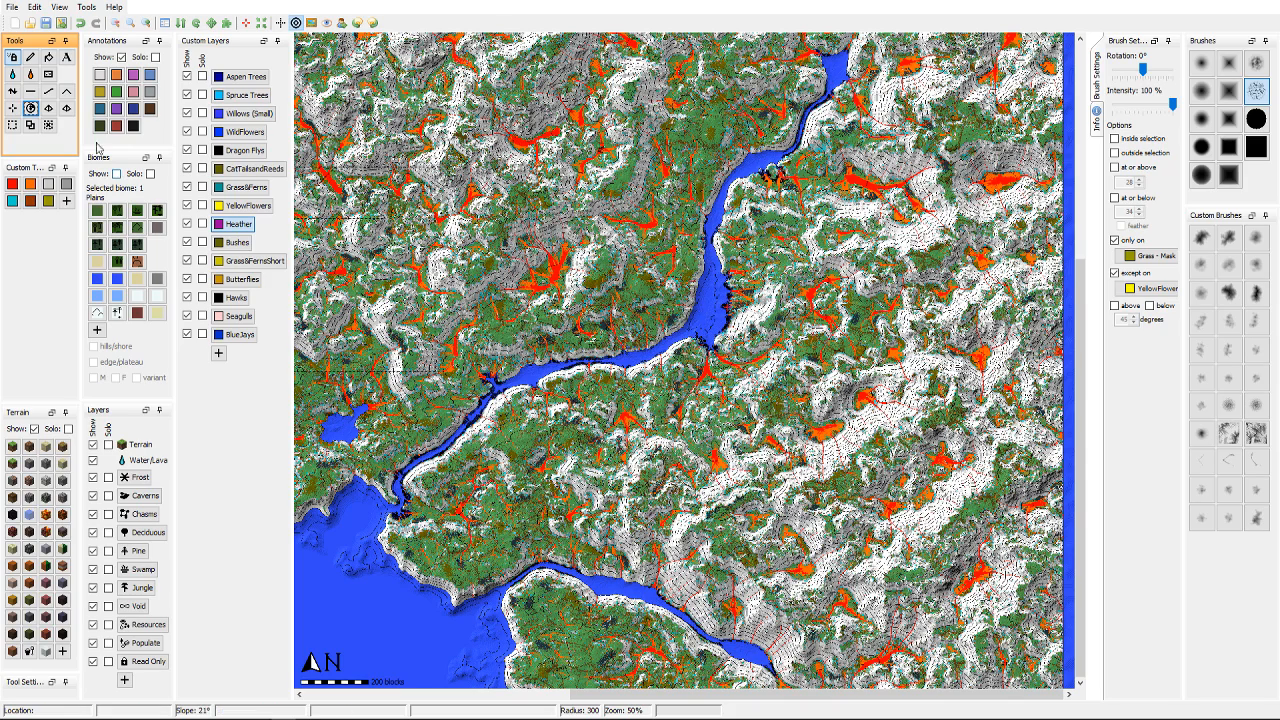
pyautogui.click(30, 108)
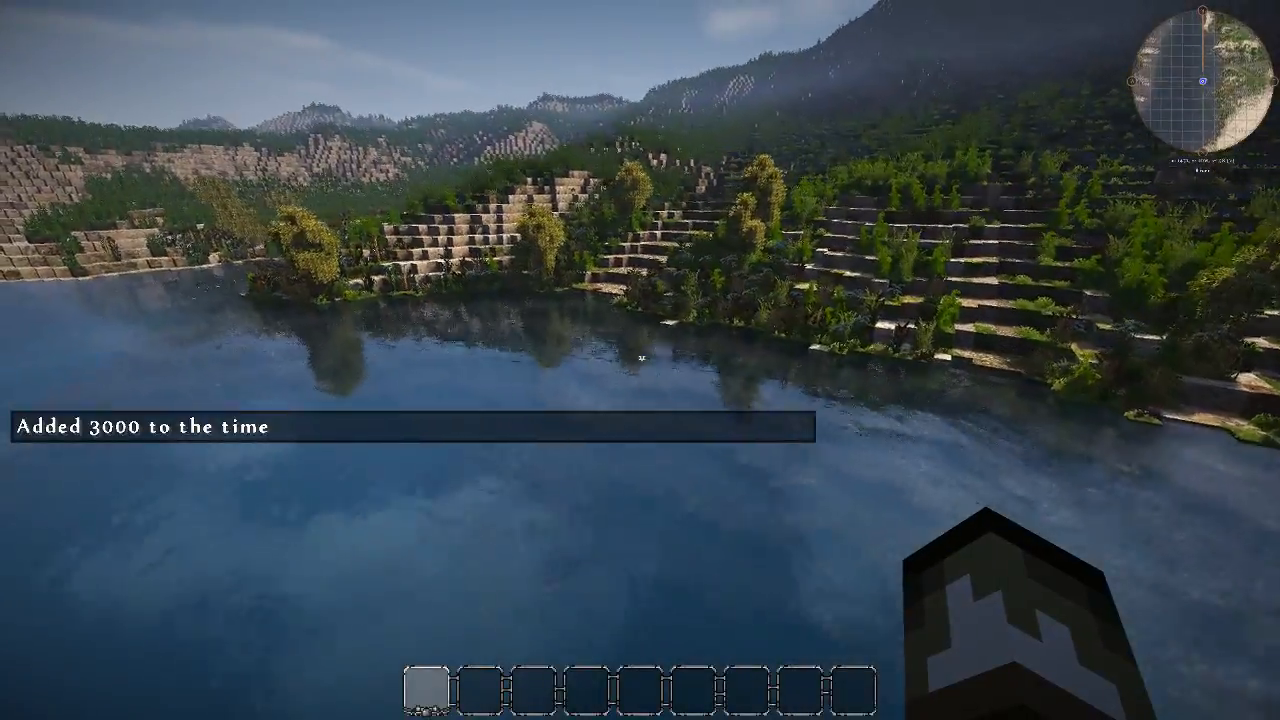
# Step: Switch to Minecraft and fly from the water over the terraced hillside to inspect the exported vegetation up close
pyautogui.press('w')
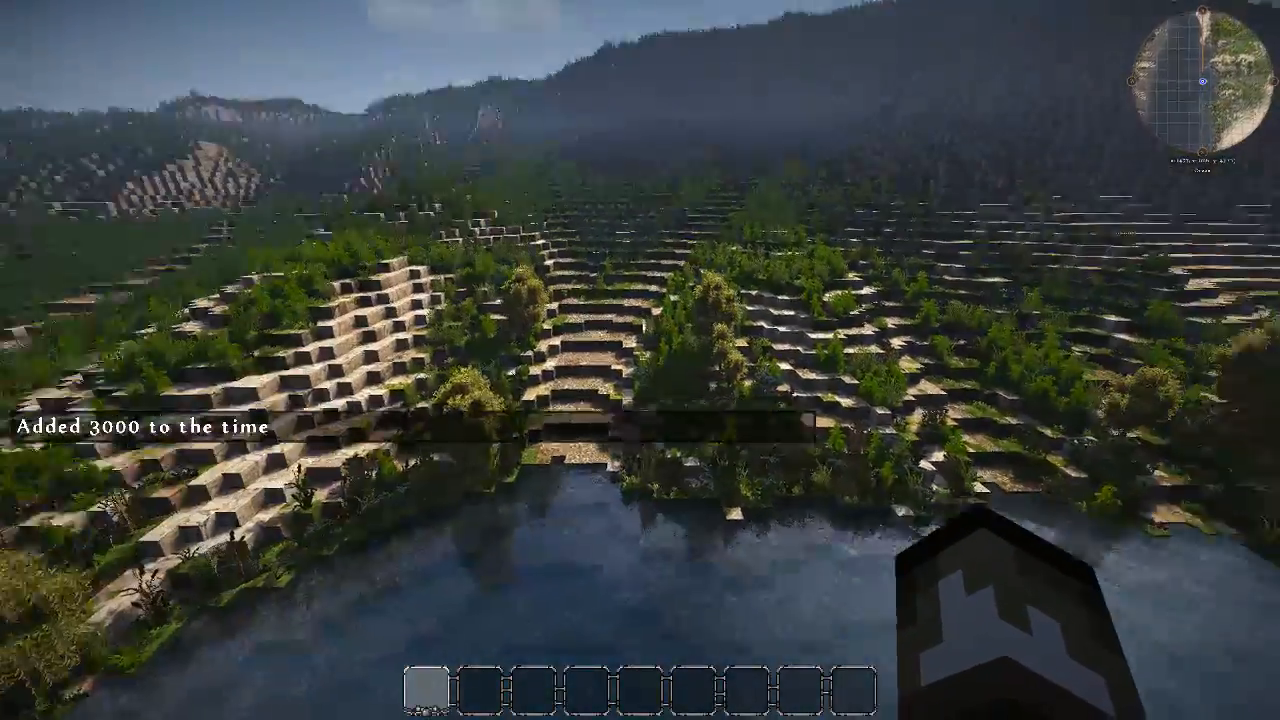
pyautogui.press('w')
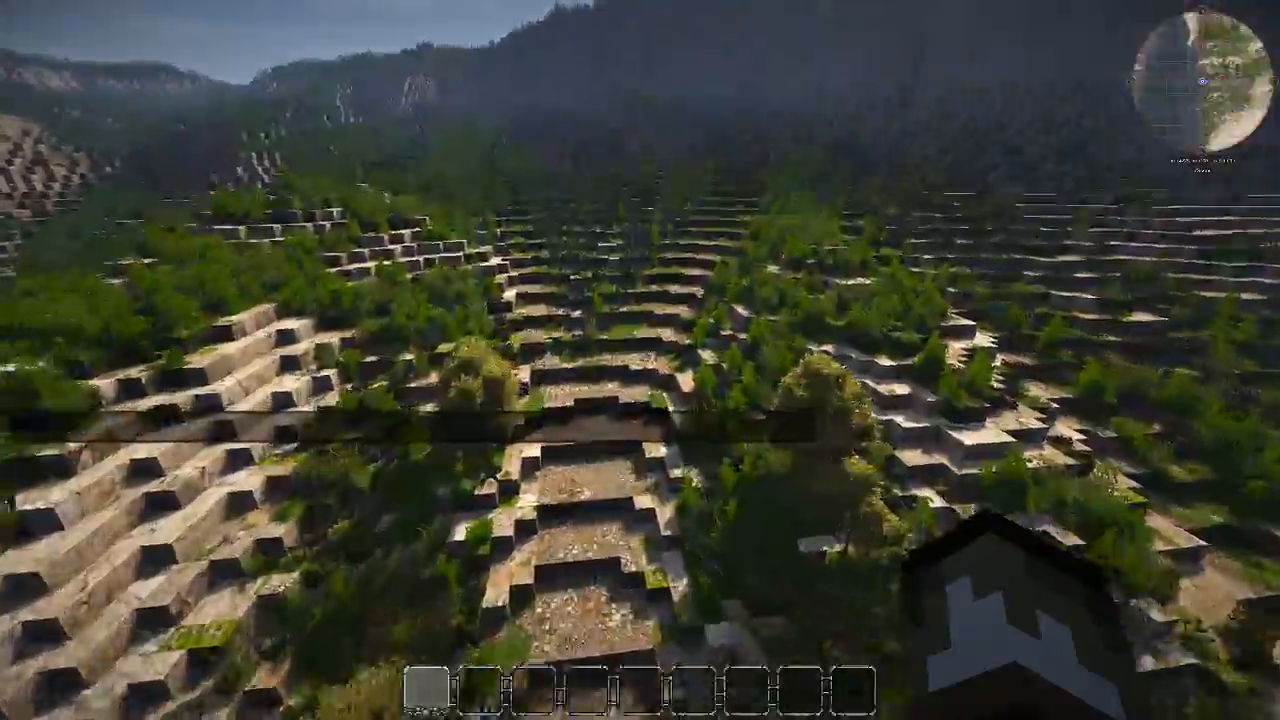
pyautogui.press('w')
pyautogui.press('w')
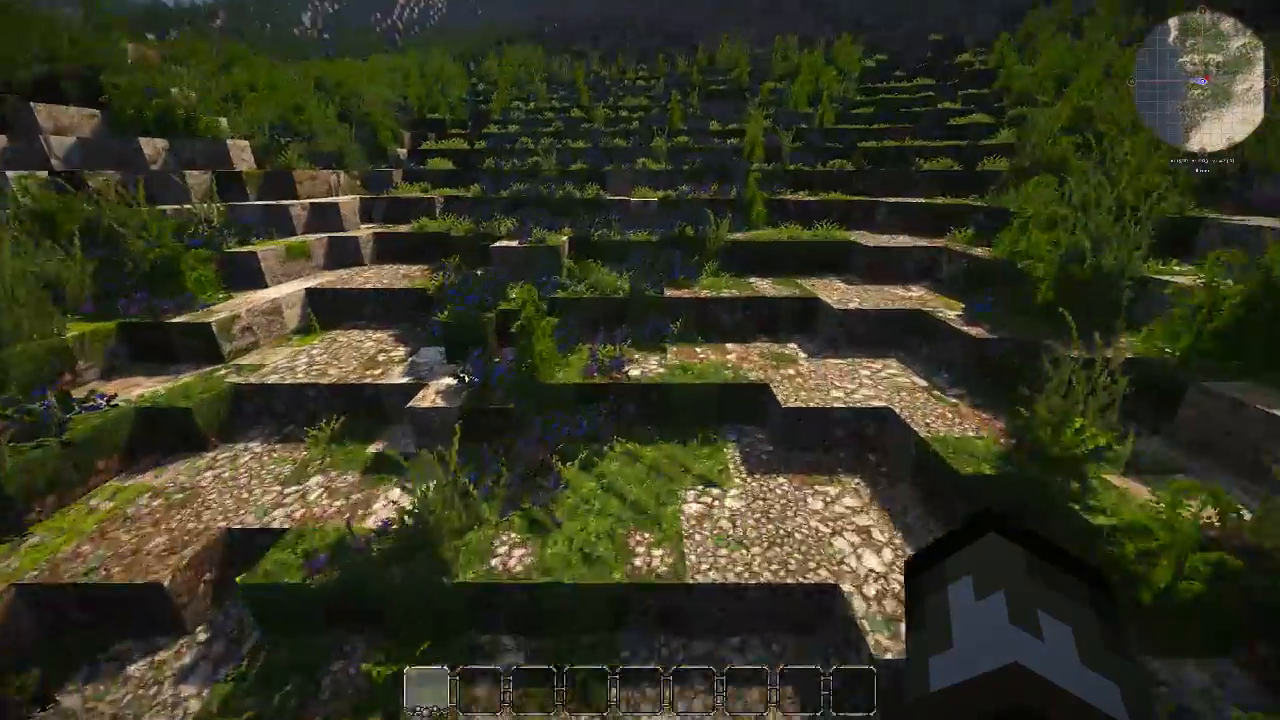
pyautogui.press('w')
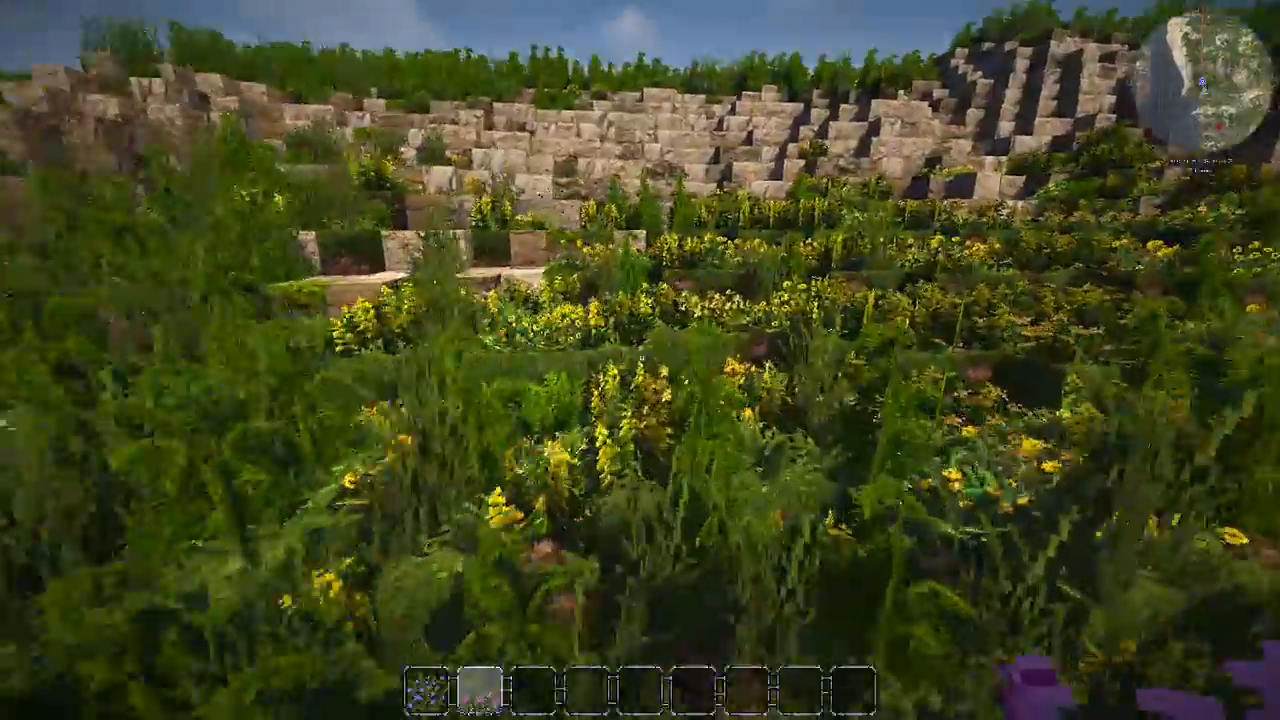
# Step: Pick different yellow flower blocks from the hillside patch into the hotbar and cycle through them to check their plant types
pyautogui.middleClick(640, 360)
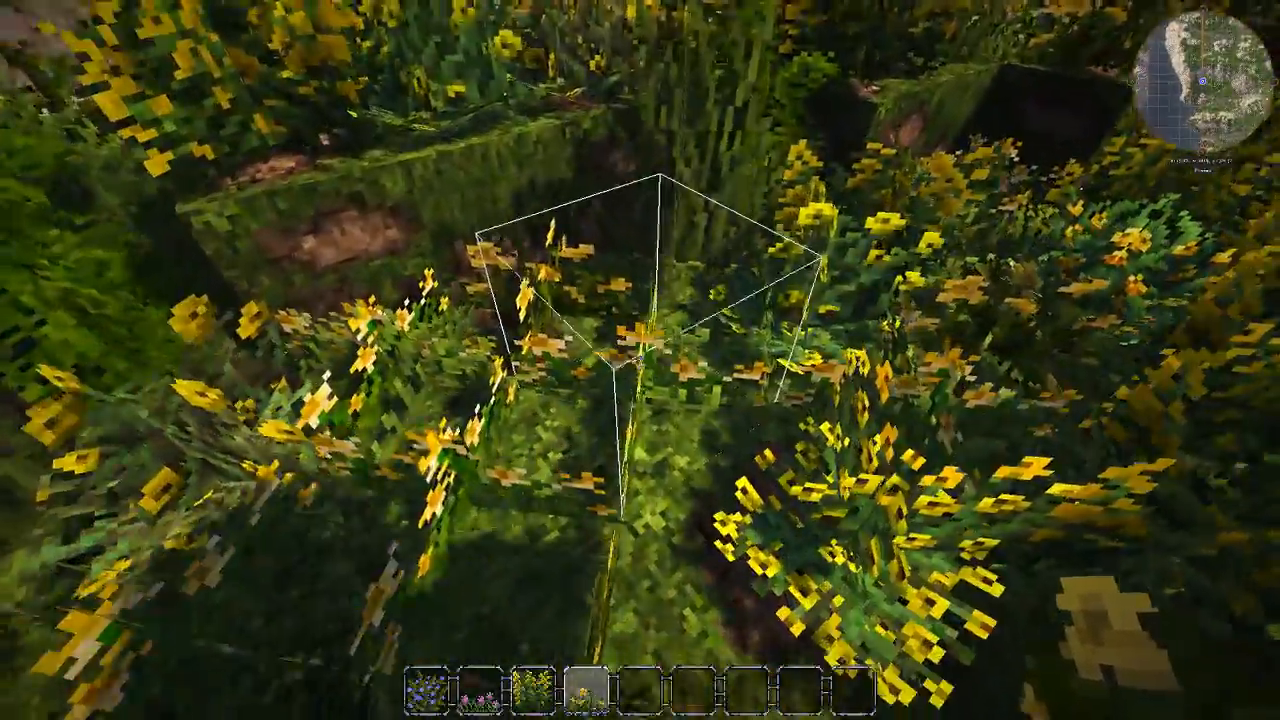
pyautogui.middleClick(640, 360)
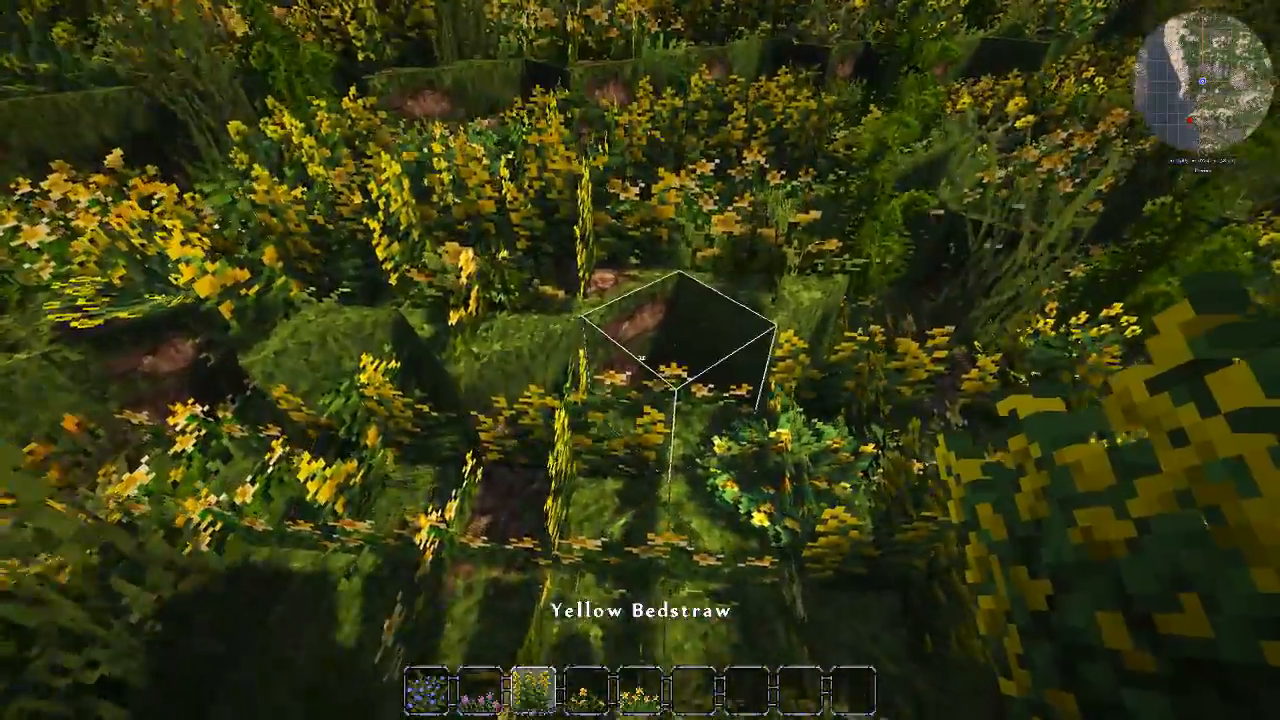
pyautogui.scroll(-1, 640, 360)
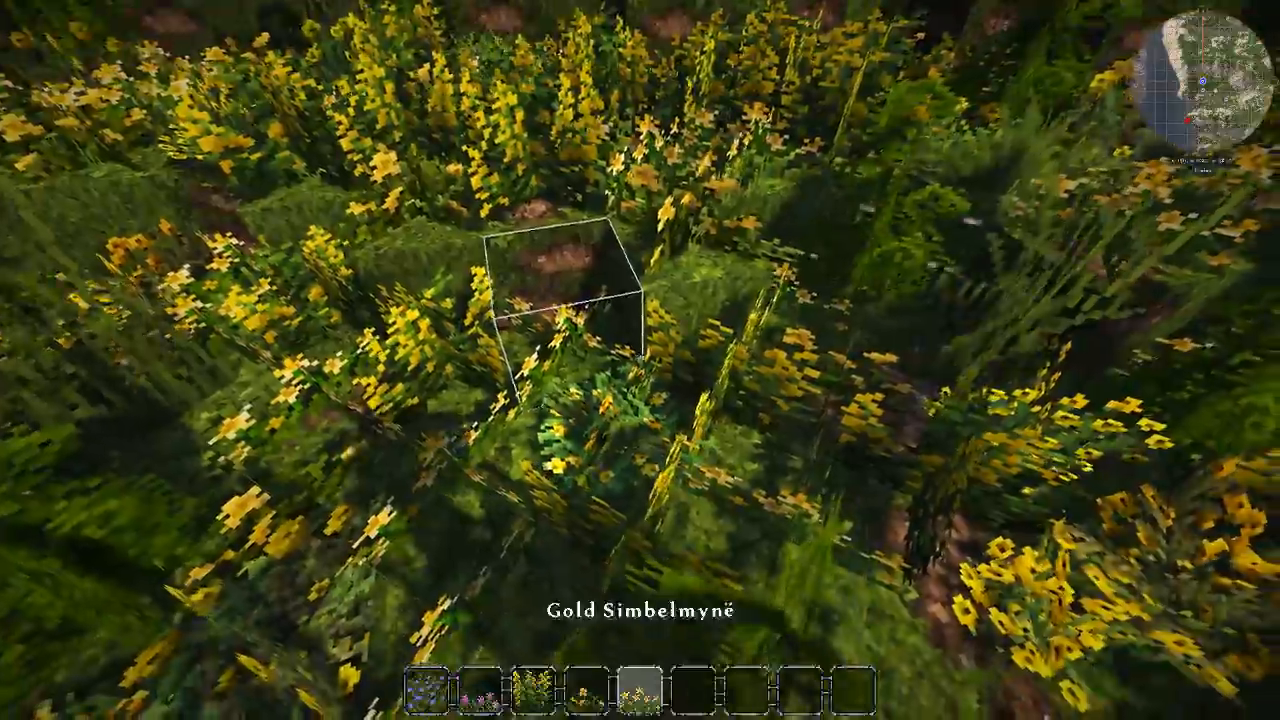
pyautogui.middleClick(640, 360)
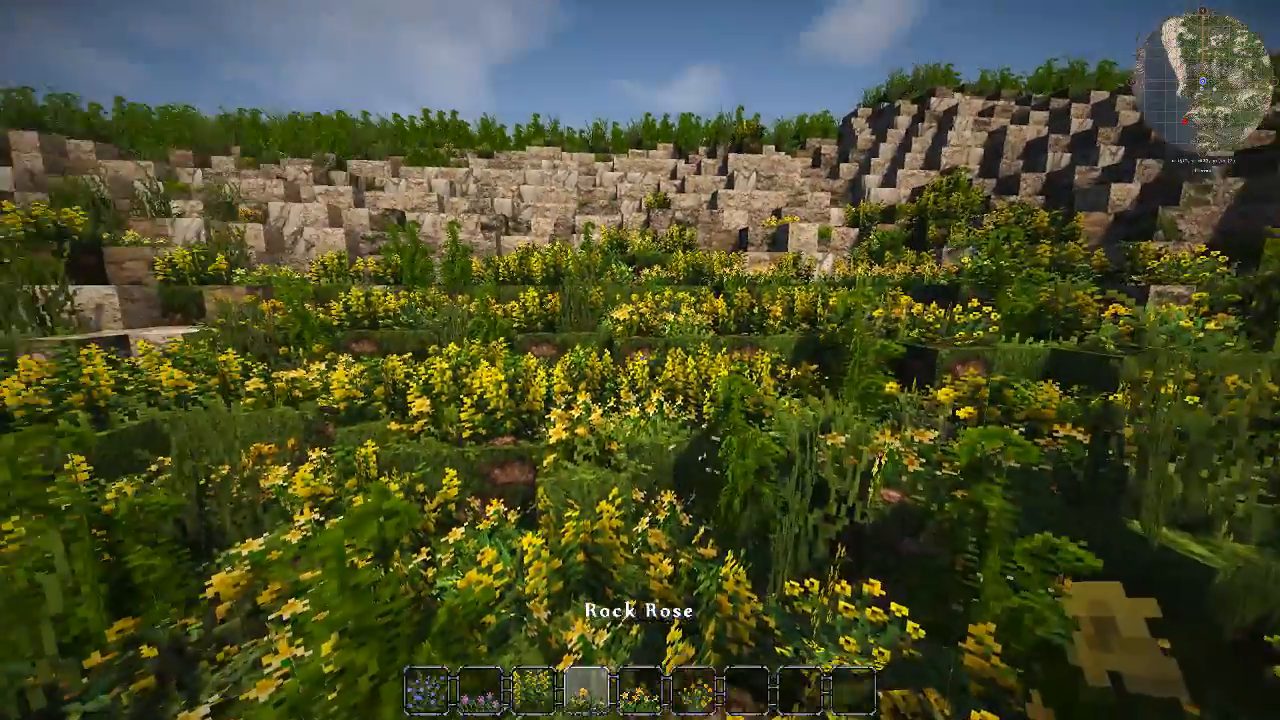
pyautogui.scroll(-1, 640, 360)
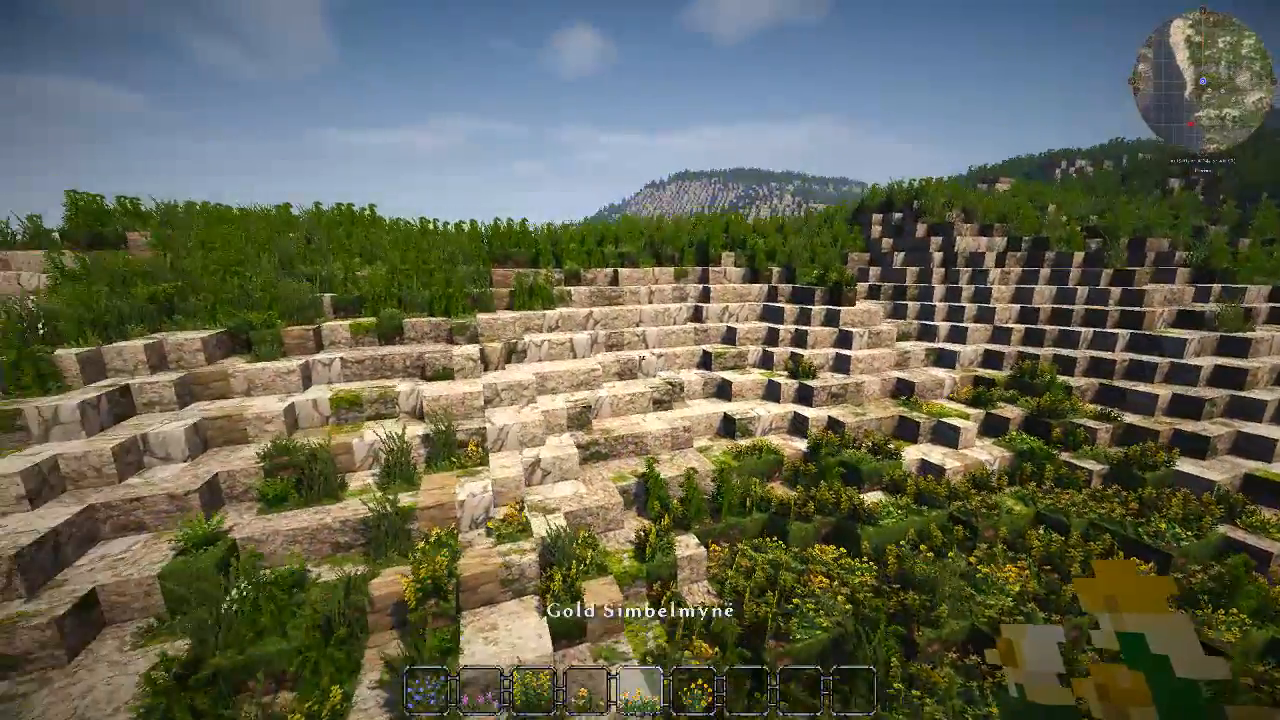